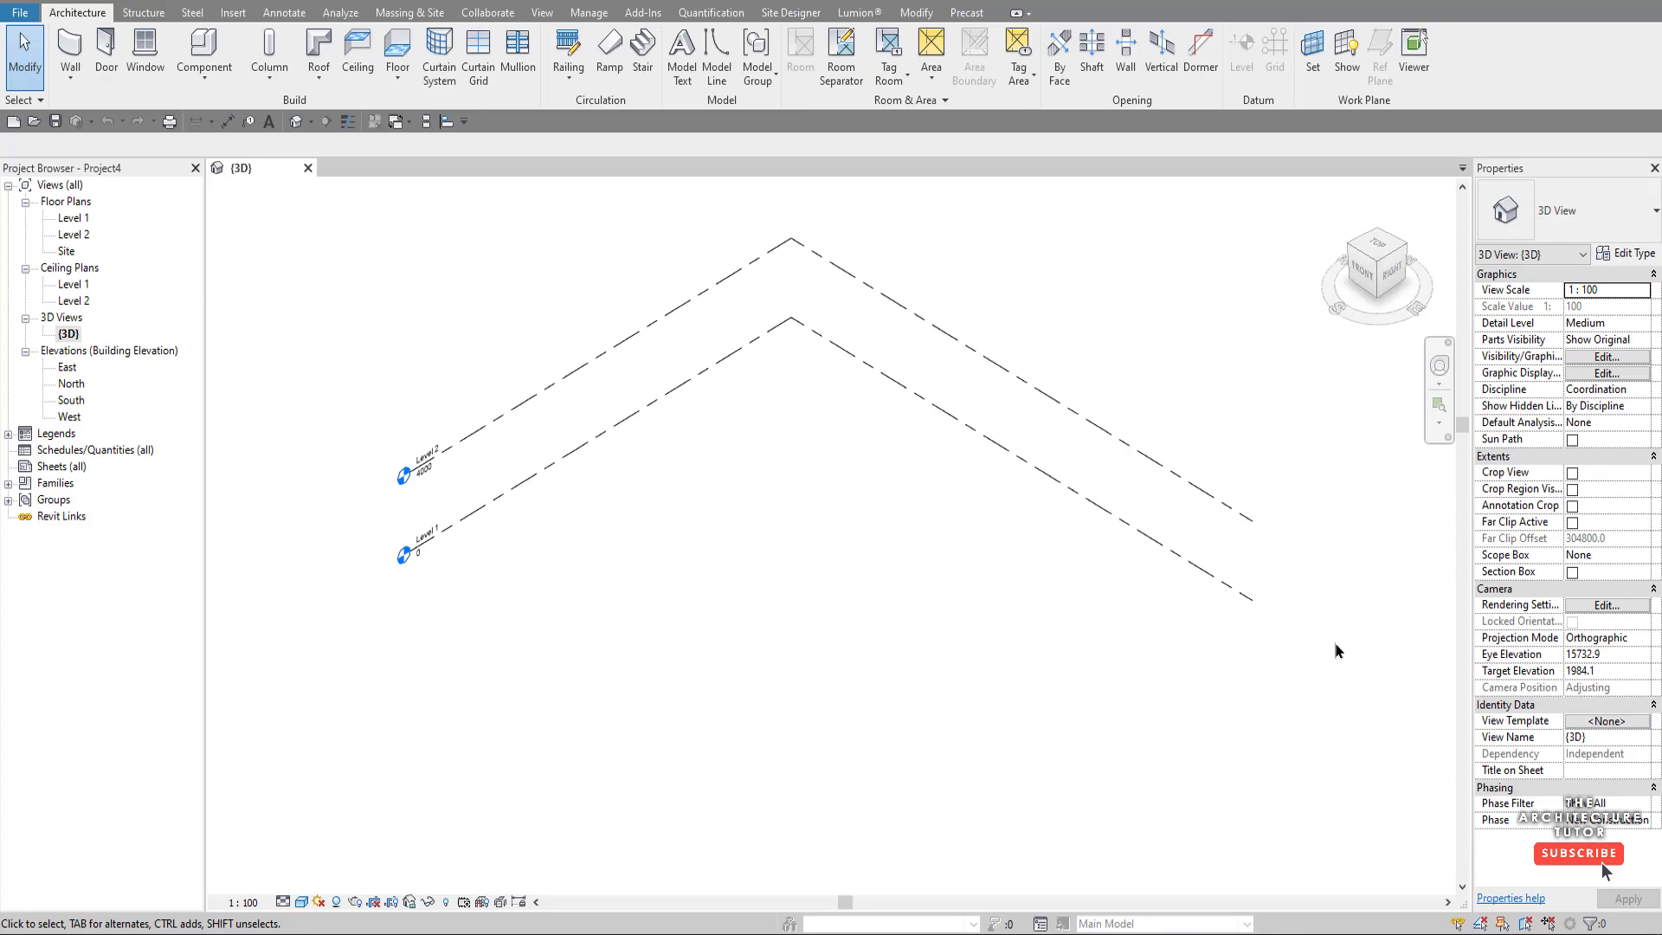
# - Open the South elevation and place the image cctv_section-elevation.png from the project folder over the level lines
pyautogui.click(71, 401)
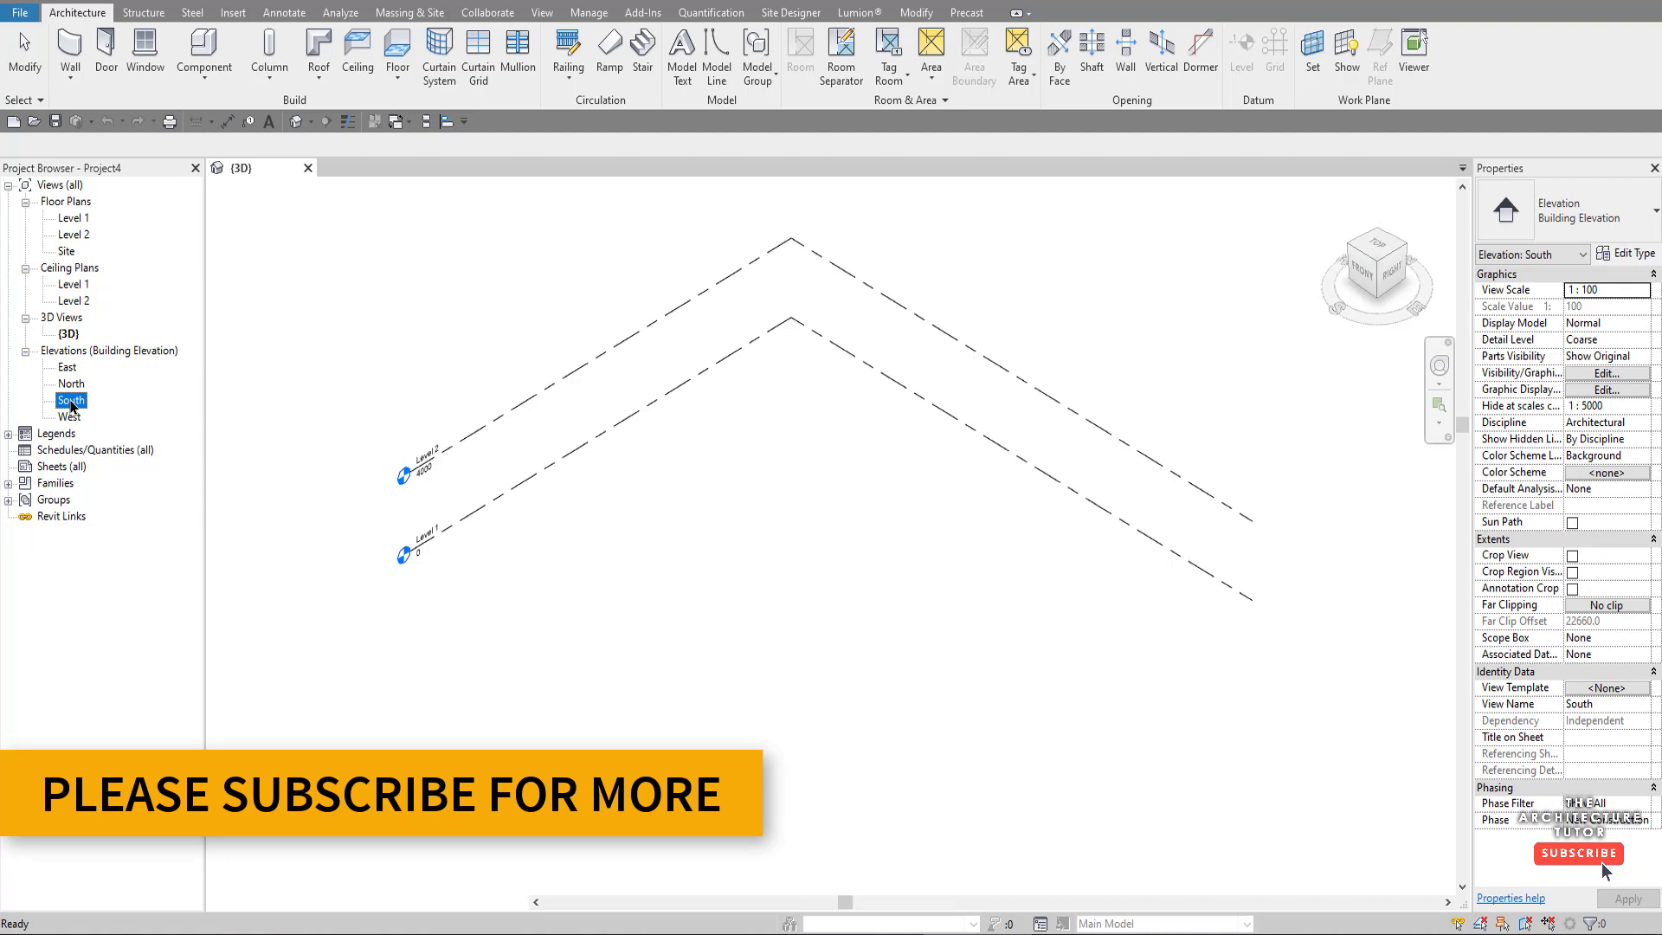
pyautogui.doubleClick(73, 403)
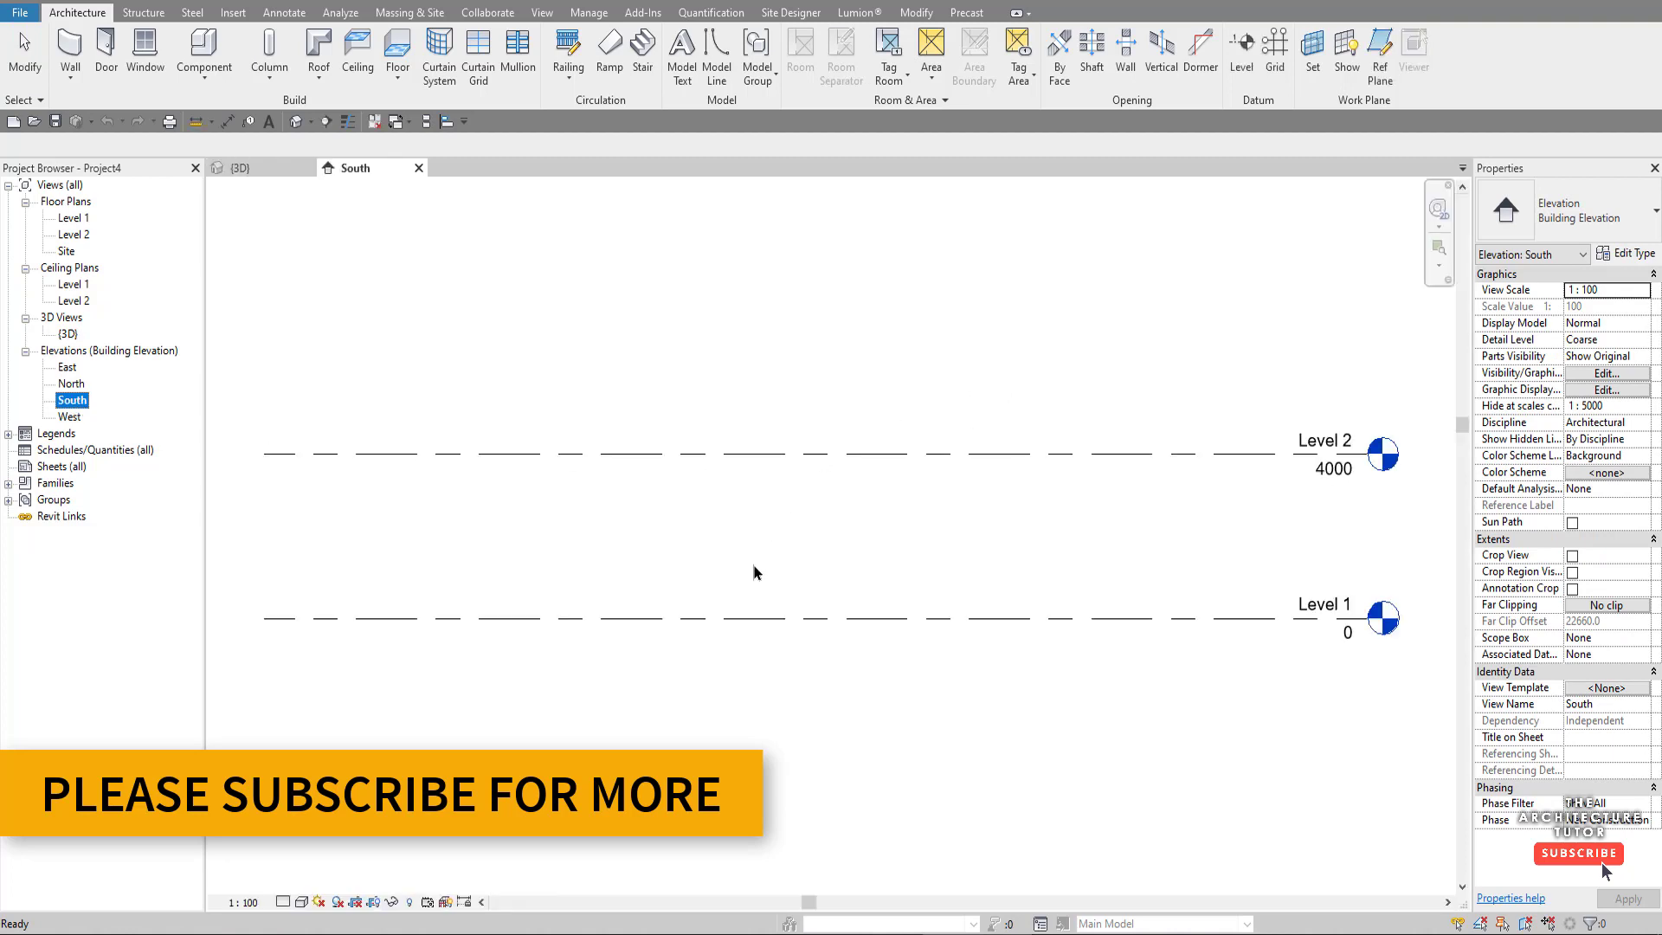
pyautogui.hotkey('alt', 'Tab')
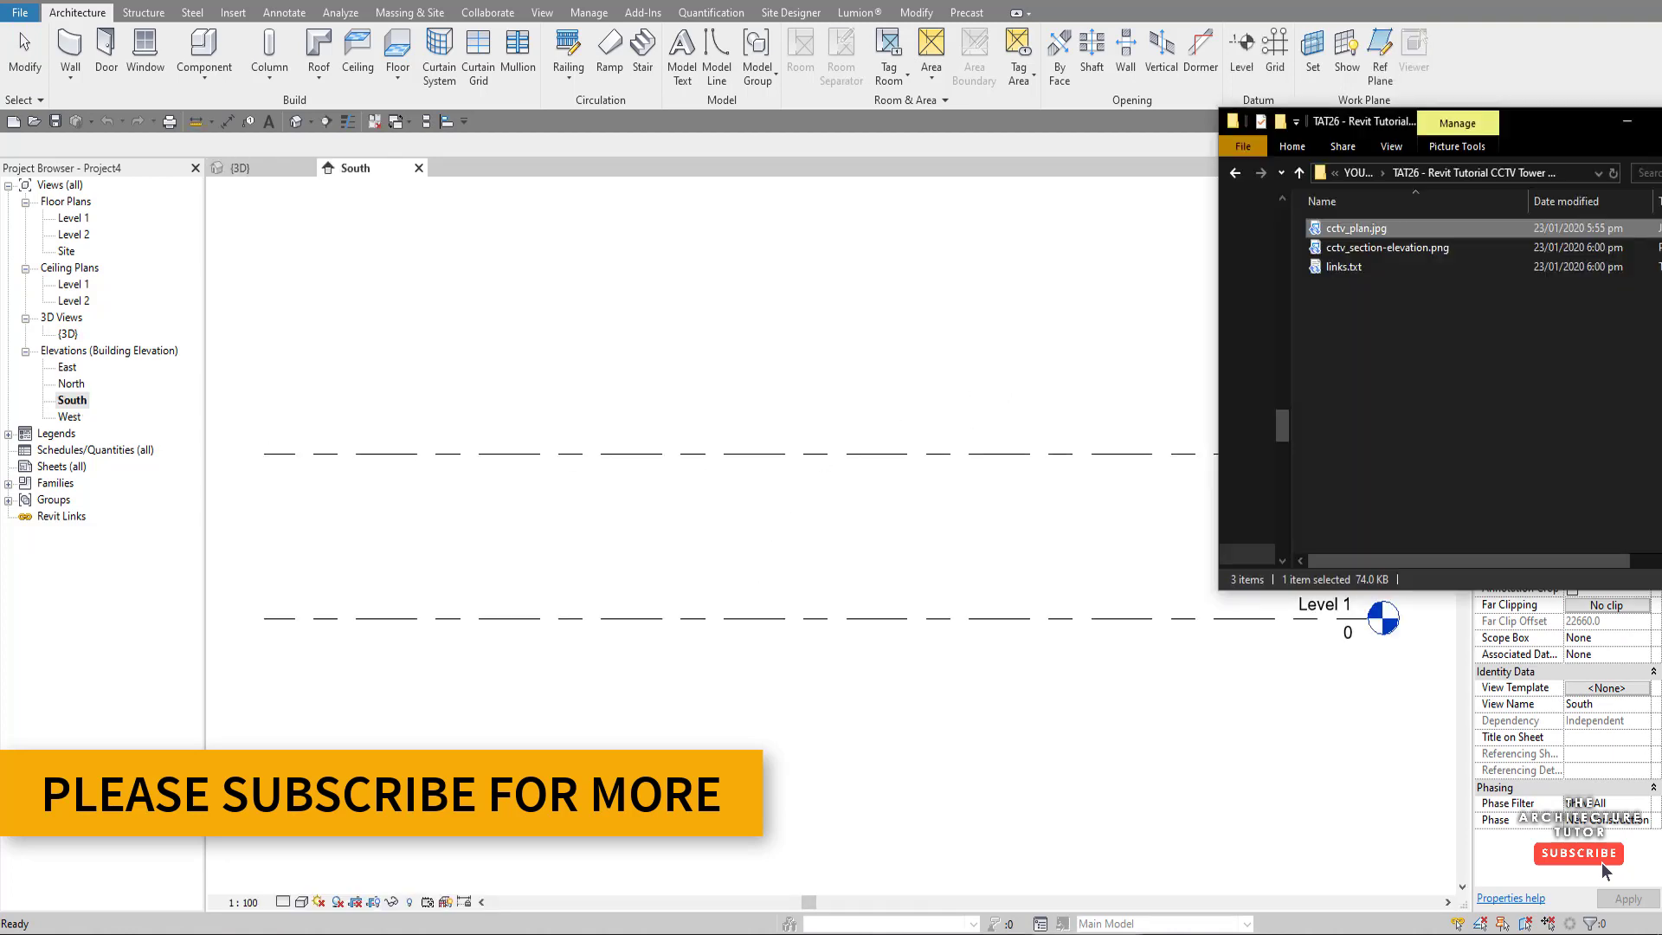
pyautogui.moveTo(1387, 247); pyautogui.dragTo(636, 502)
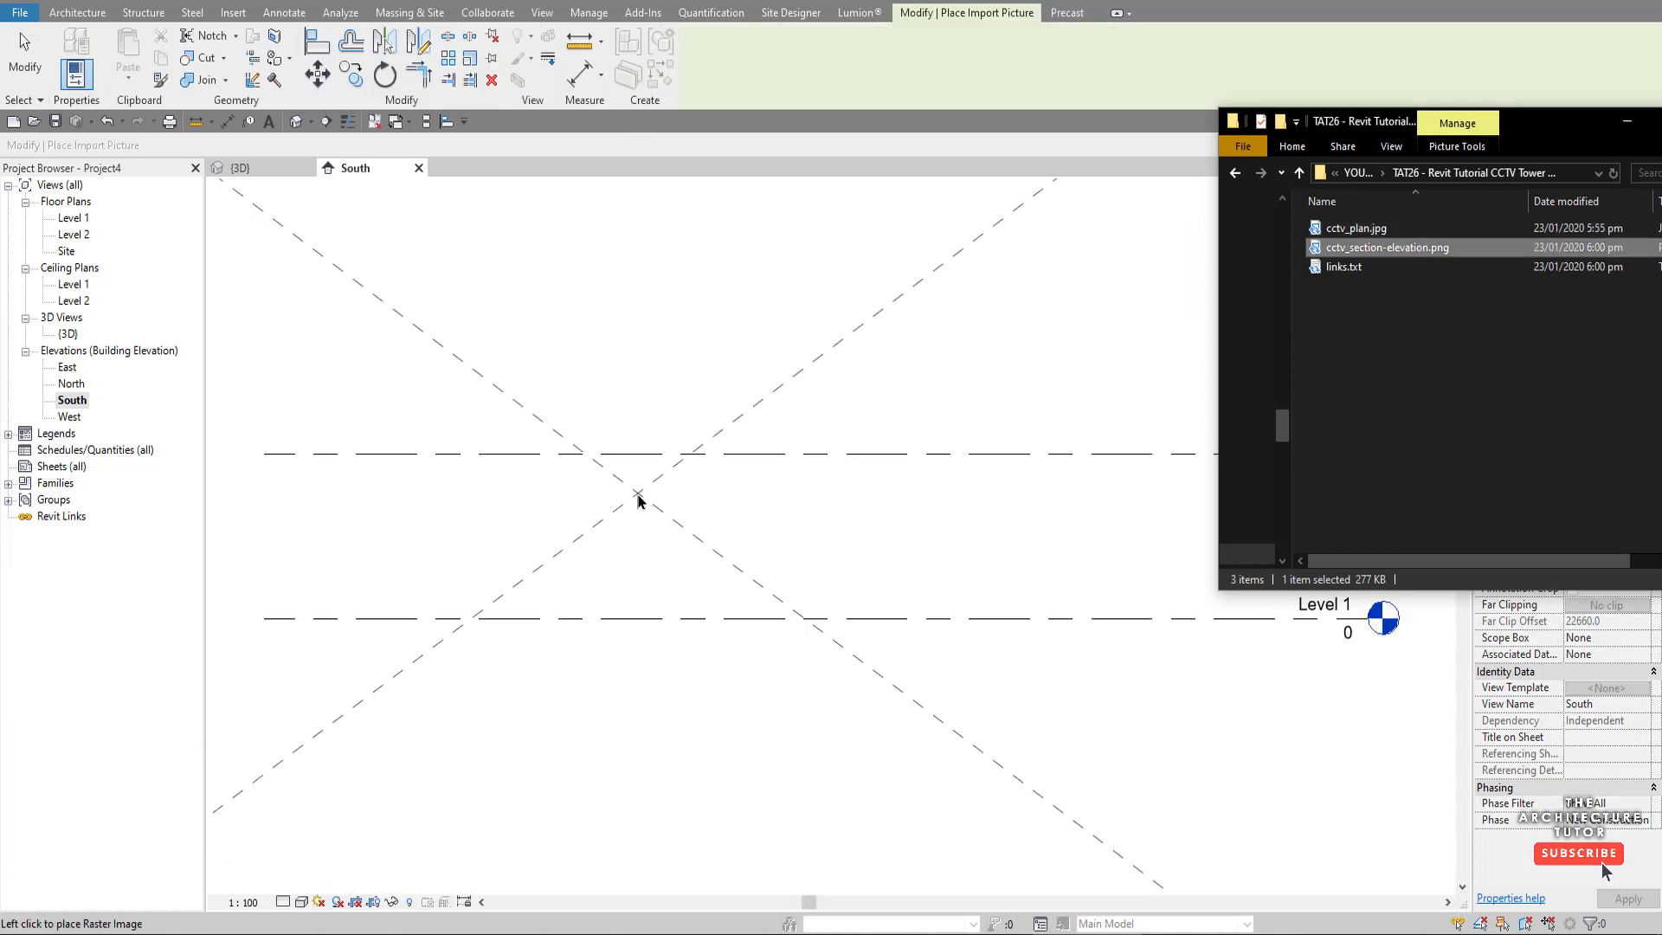
pyautogui.click(639, 495)
pyautogui.scroll(-5, 839, 517)
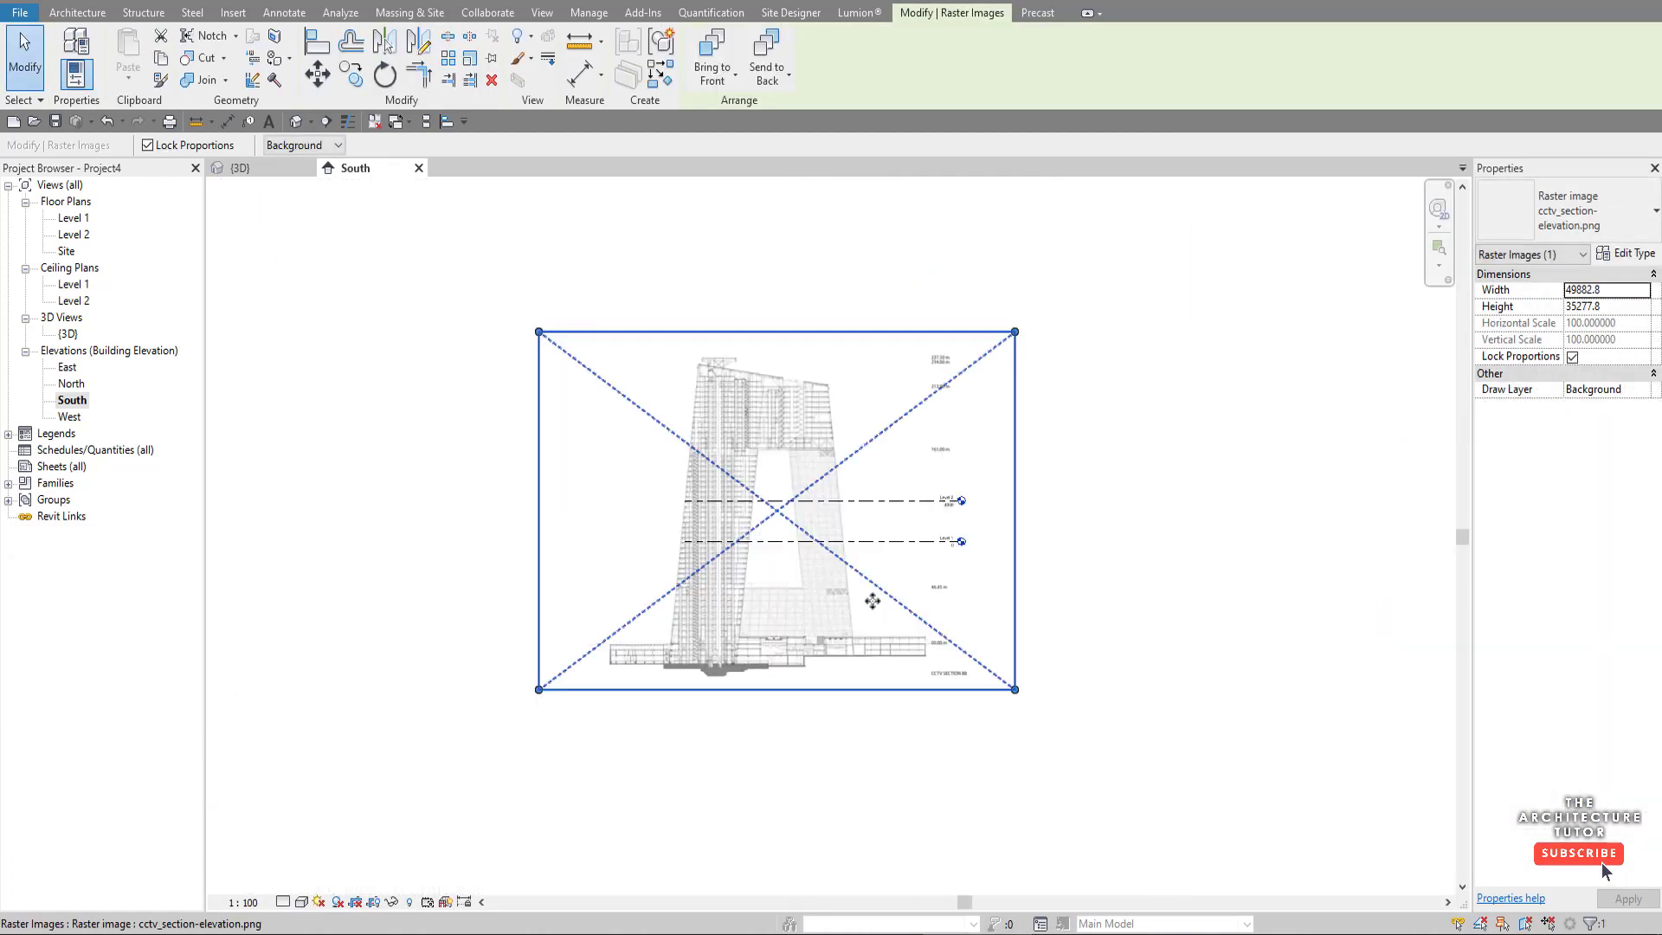
pyautogui.scroll(3, 857, 620)
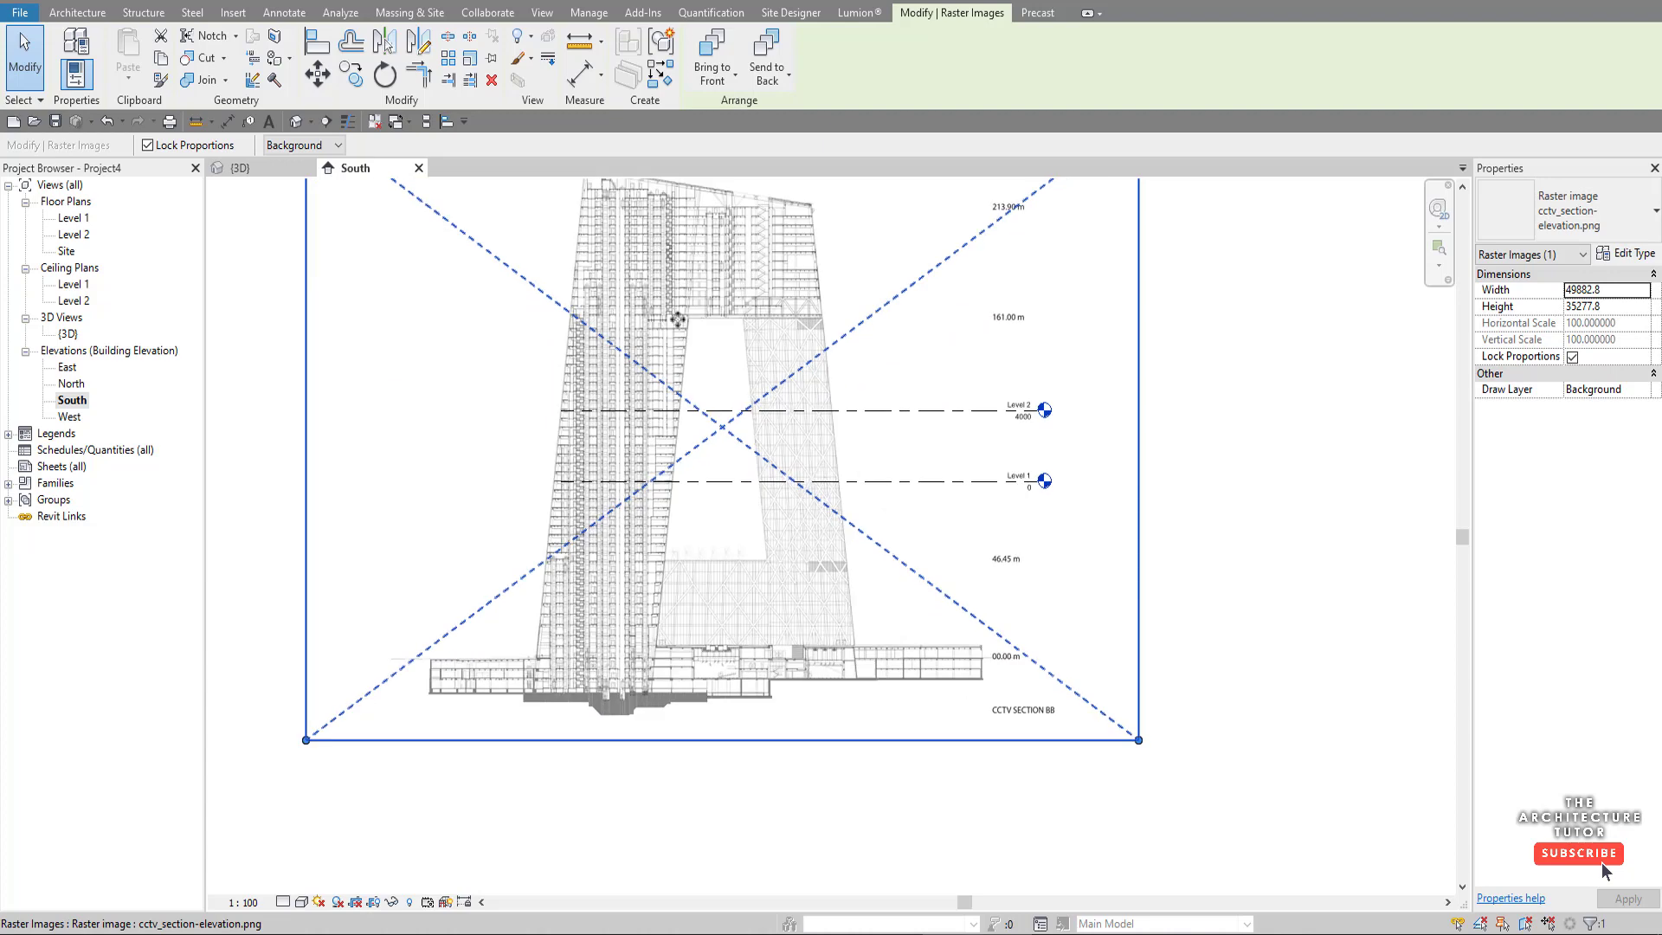
# - Move the section image vertically and sideways so the tower's 00.00 m ground line sits on Level 1
pyautogui.click(318, 76)
pyautogui.scroll(2, 541, 679)
pyautogui.scroll(3, 541, 677)
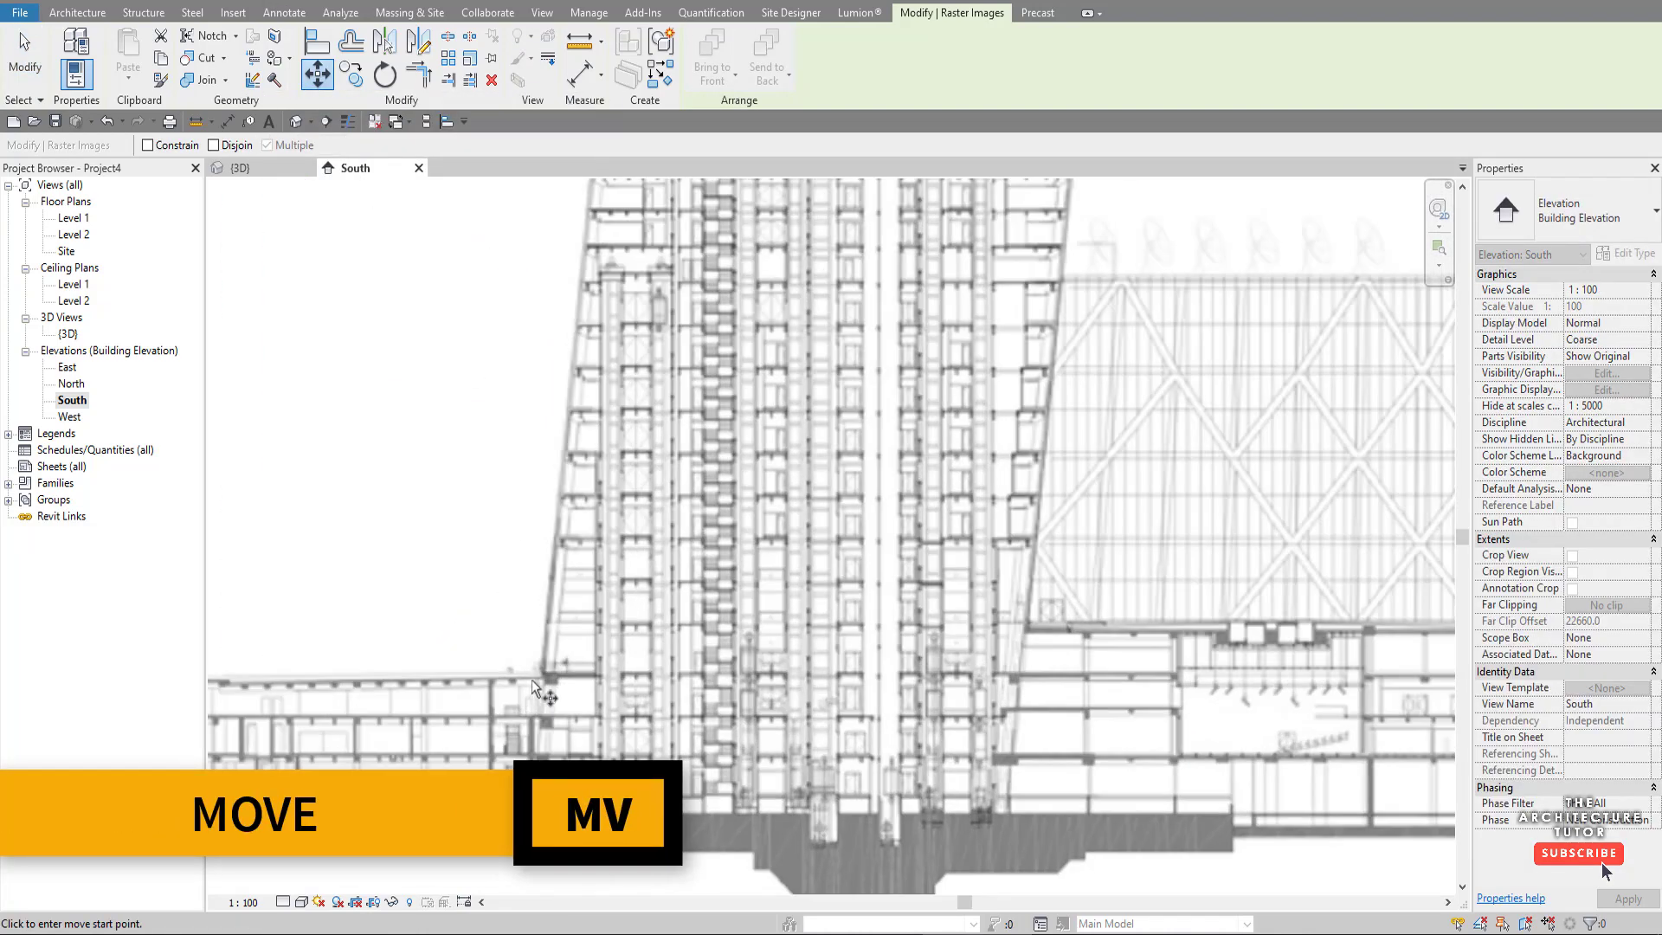
pyautogui.click(535, 674)
pyautogui.scroll(-2, 532, 677)
pyautogui.scroll(-2, 532, 680)
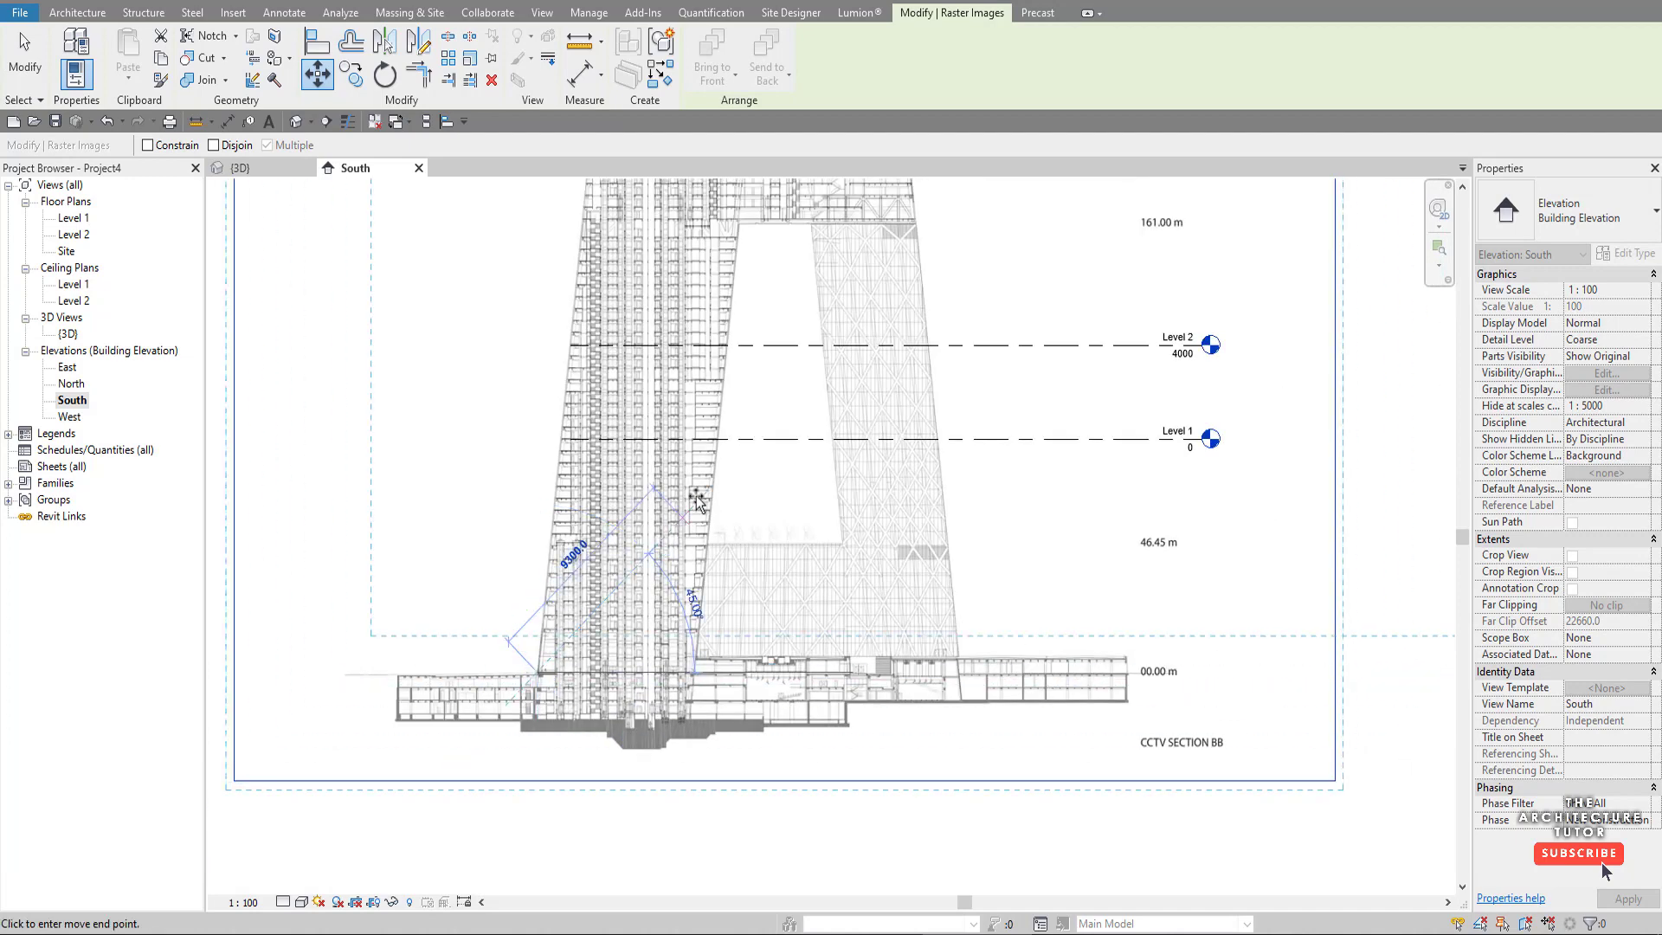
pyautogui.click(697, 439)
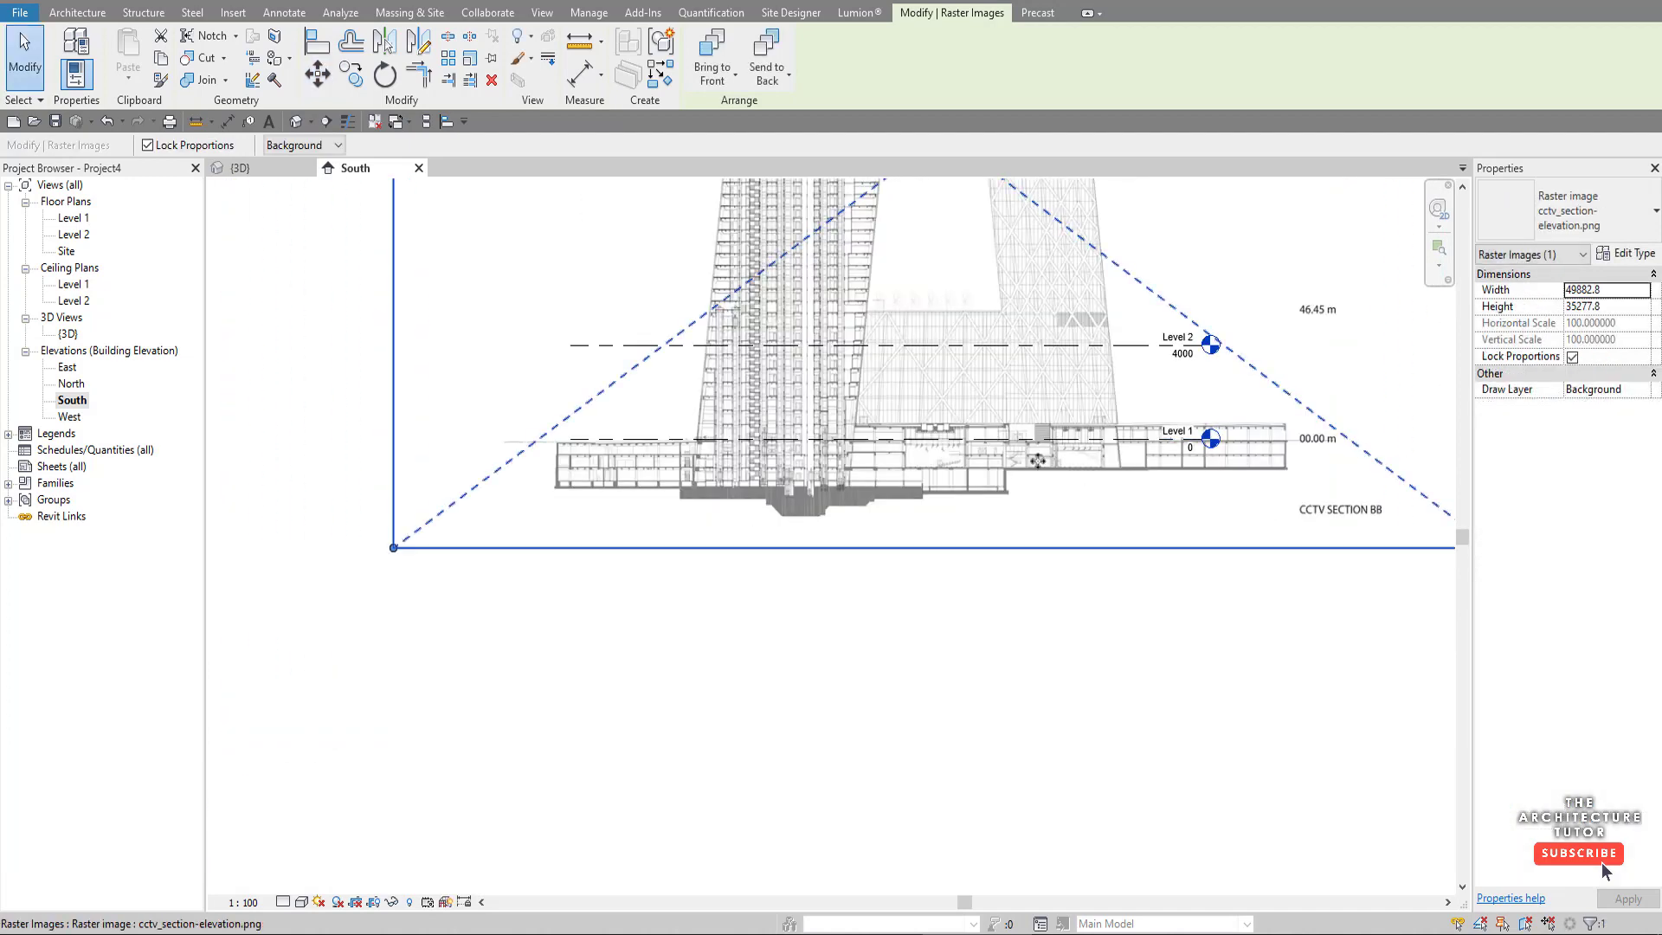
# - Scale the section image graphically from Level 1, making the height to the tower's highest roof corner 234000 mm
pyautogui.scroll(-2, 652, 689)
pyautogui.scroll(4, 890, 535)
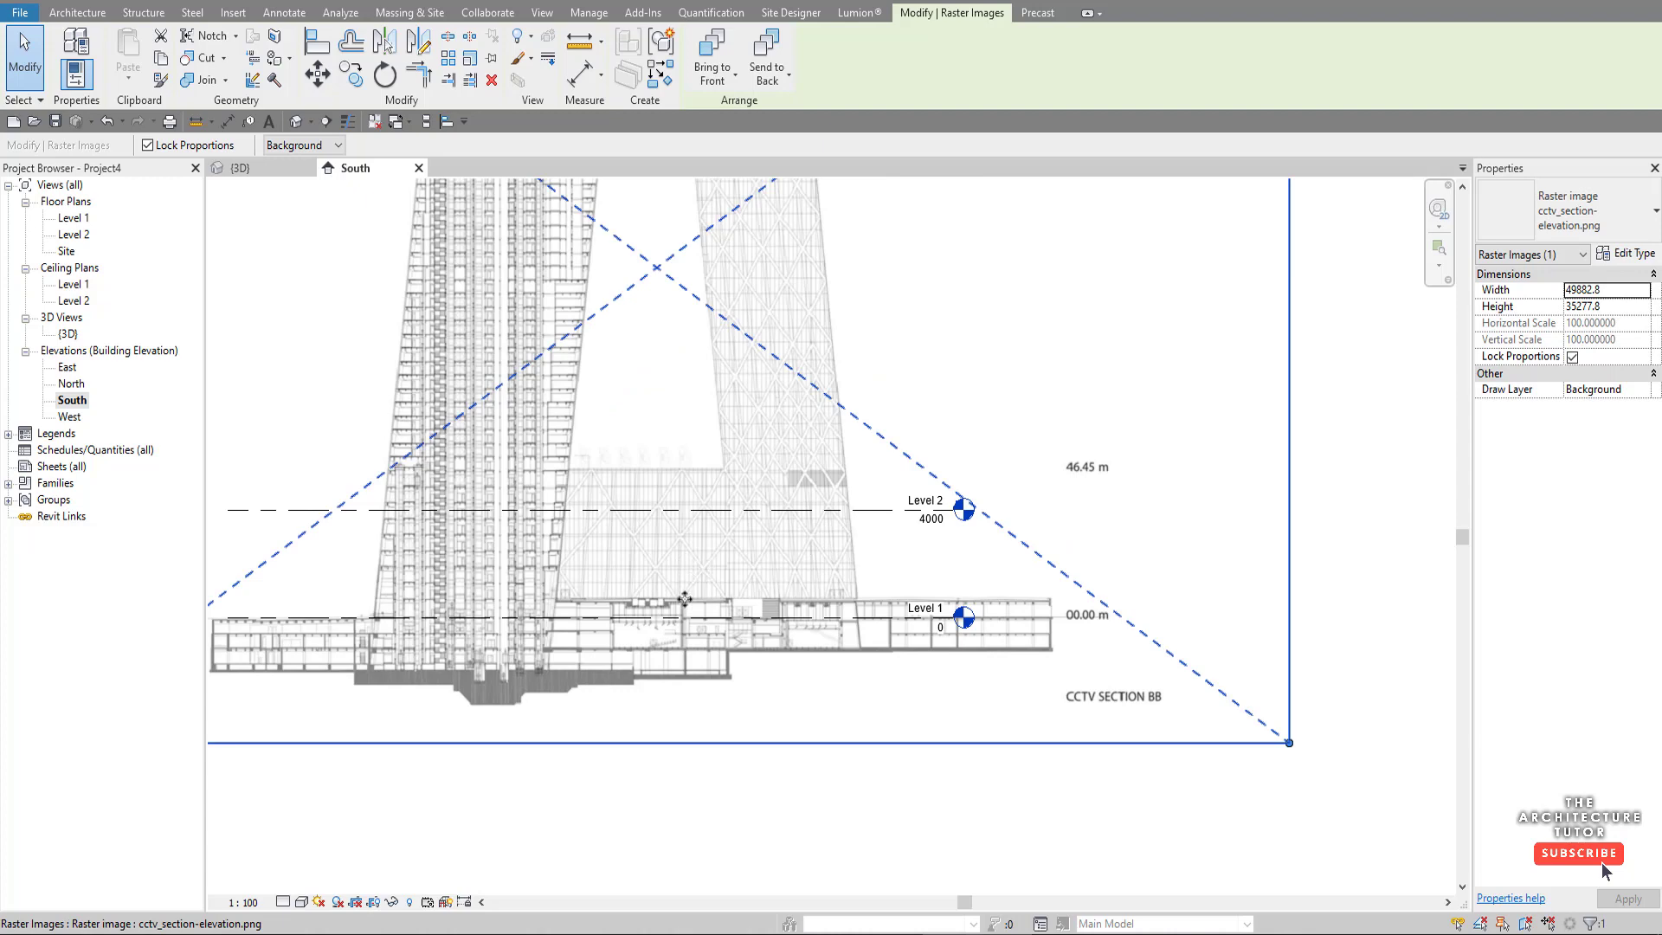
pyautogui.click(475, 60)
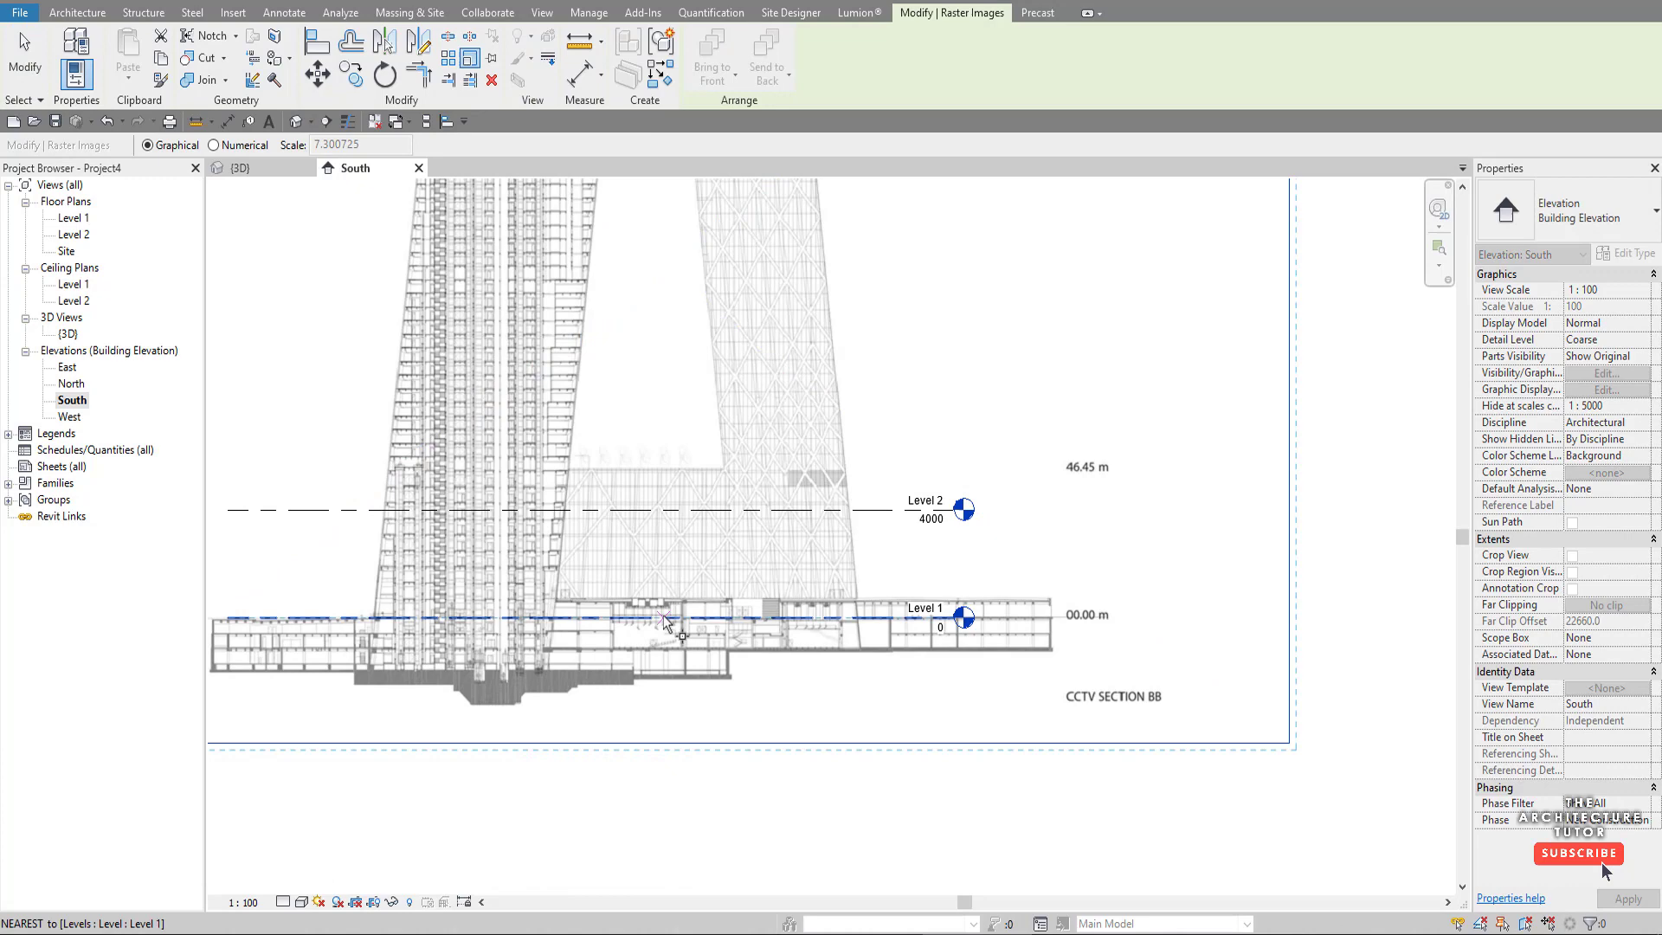
pyautogui.scroll(-3, 508, 574)
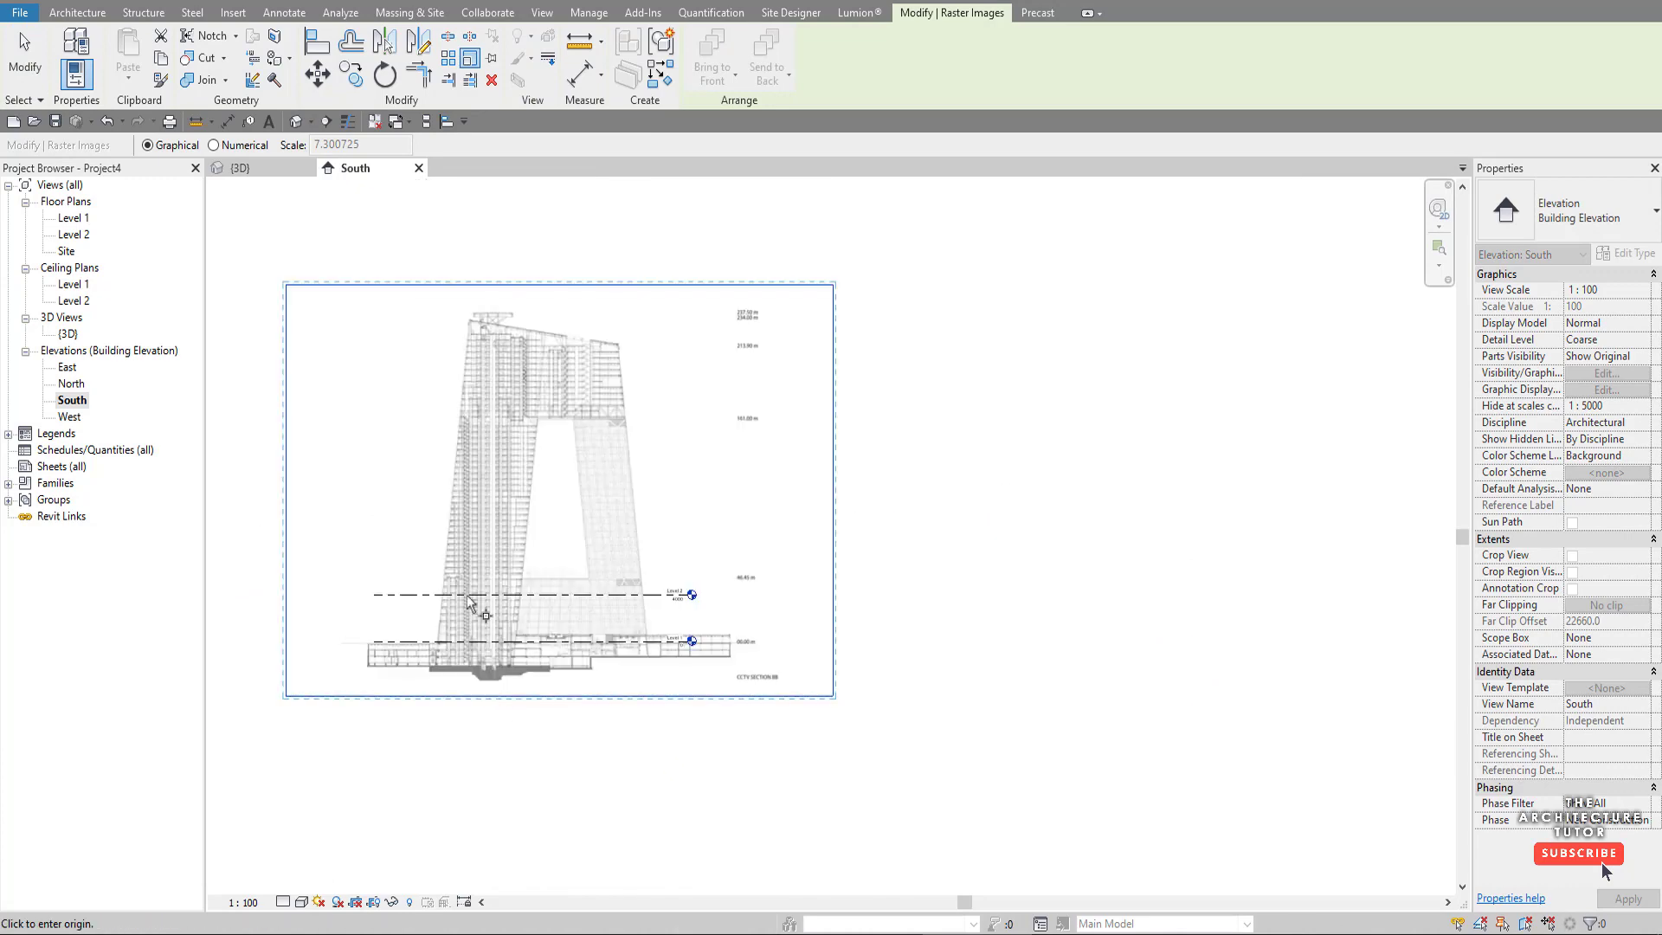
pyautogui.scroll(1, 498, 299)
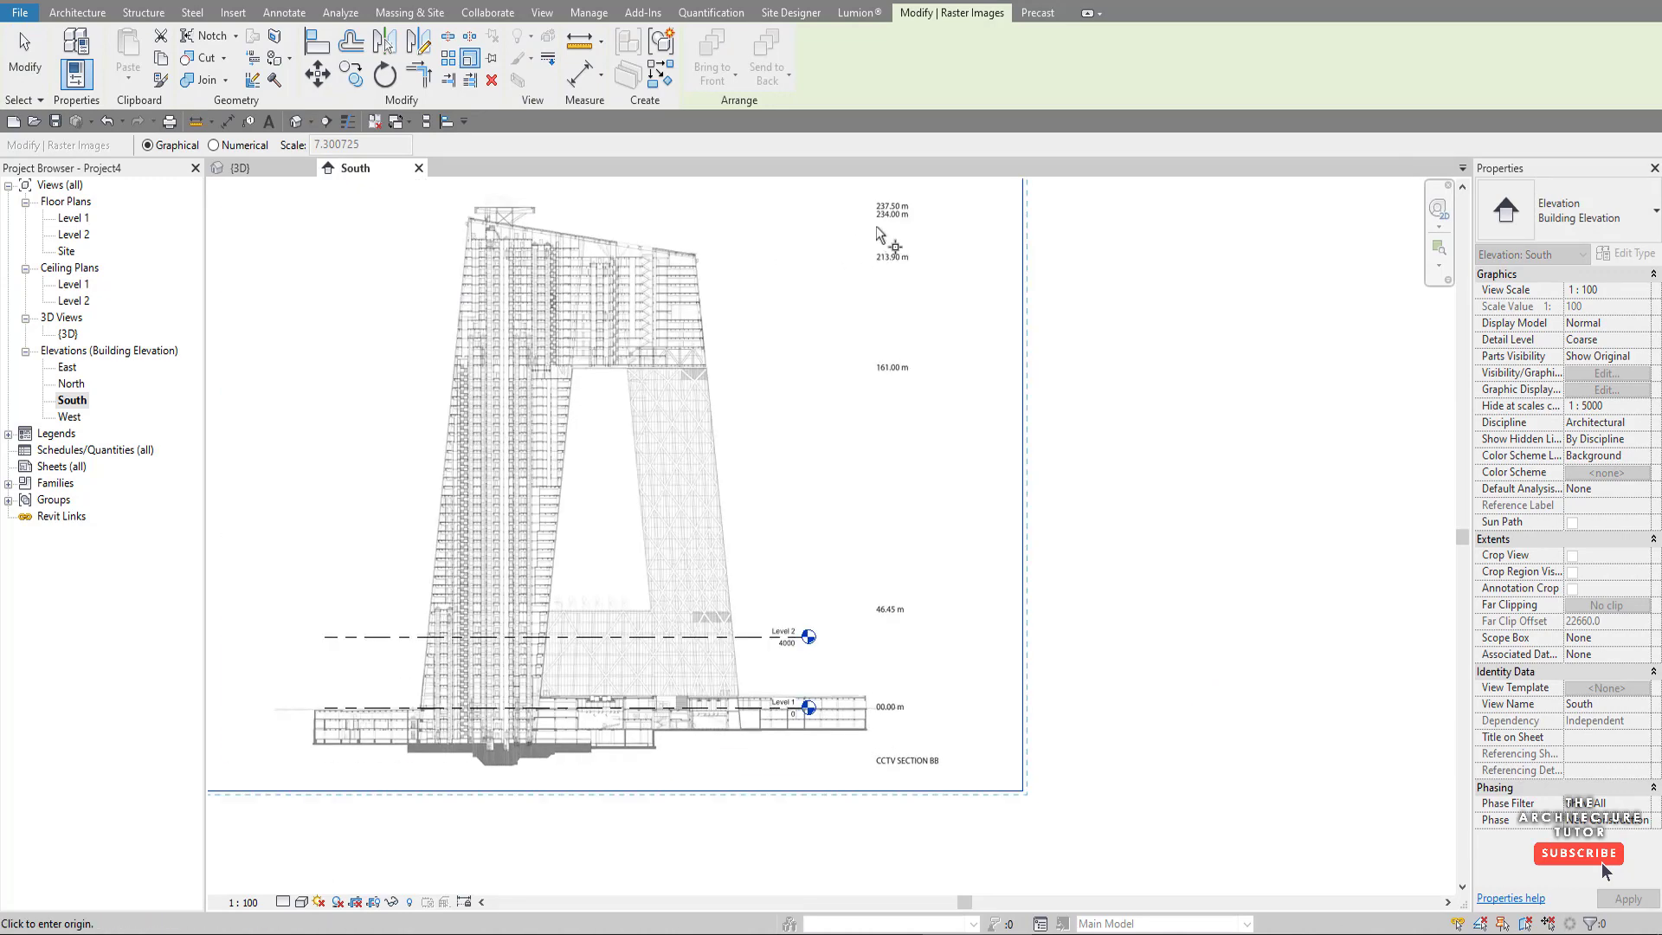
pyautogui.click(458, 710)
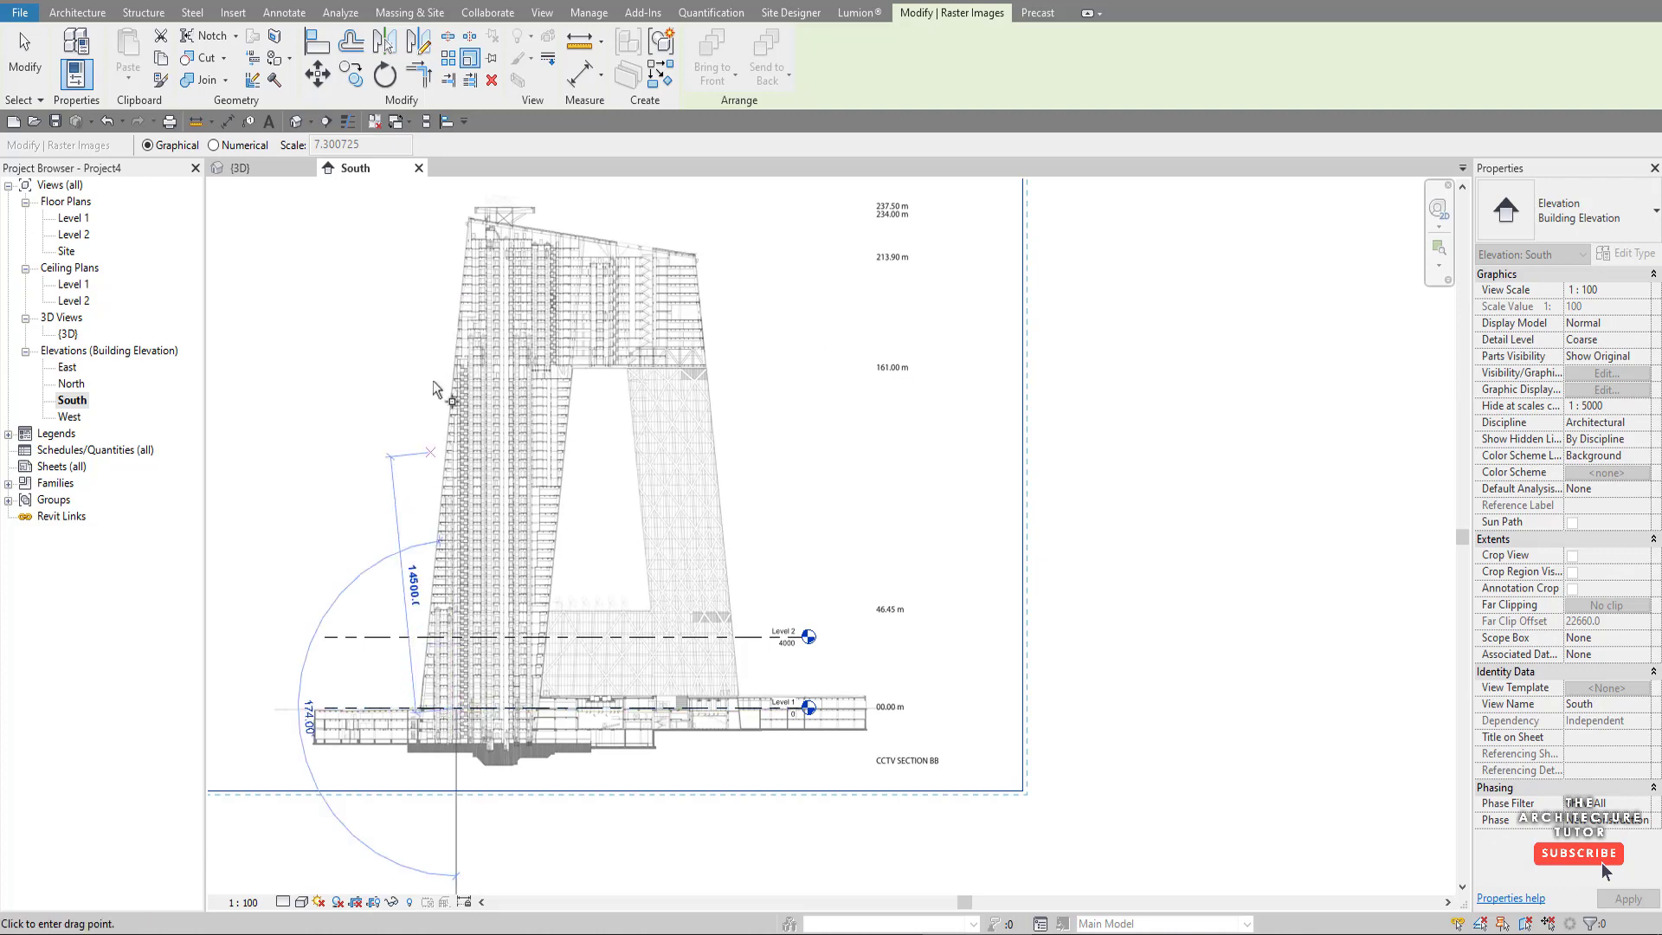
pyautogui.scroll(2, 455, 220)
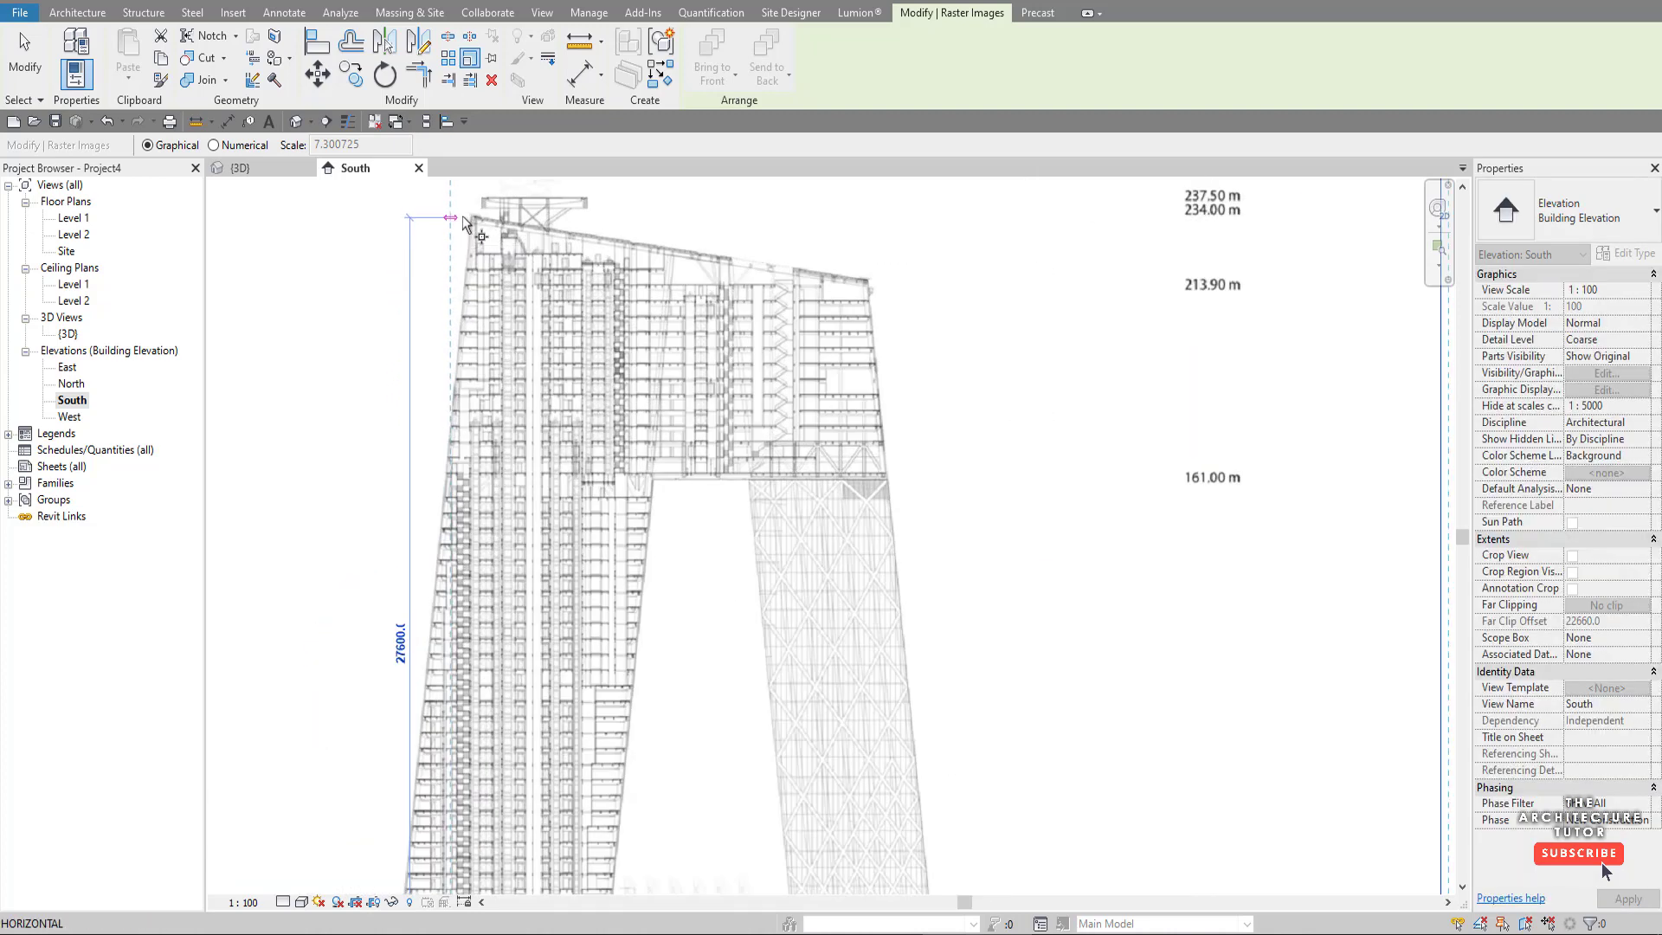
pyautogui.scroll(3, 464, 216)
pyautogui.click(452, 217)
pyautogui.scroll(-4, 452, 272)
pyautogui.write('234000')
pyautogui.press('Return')
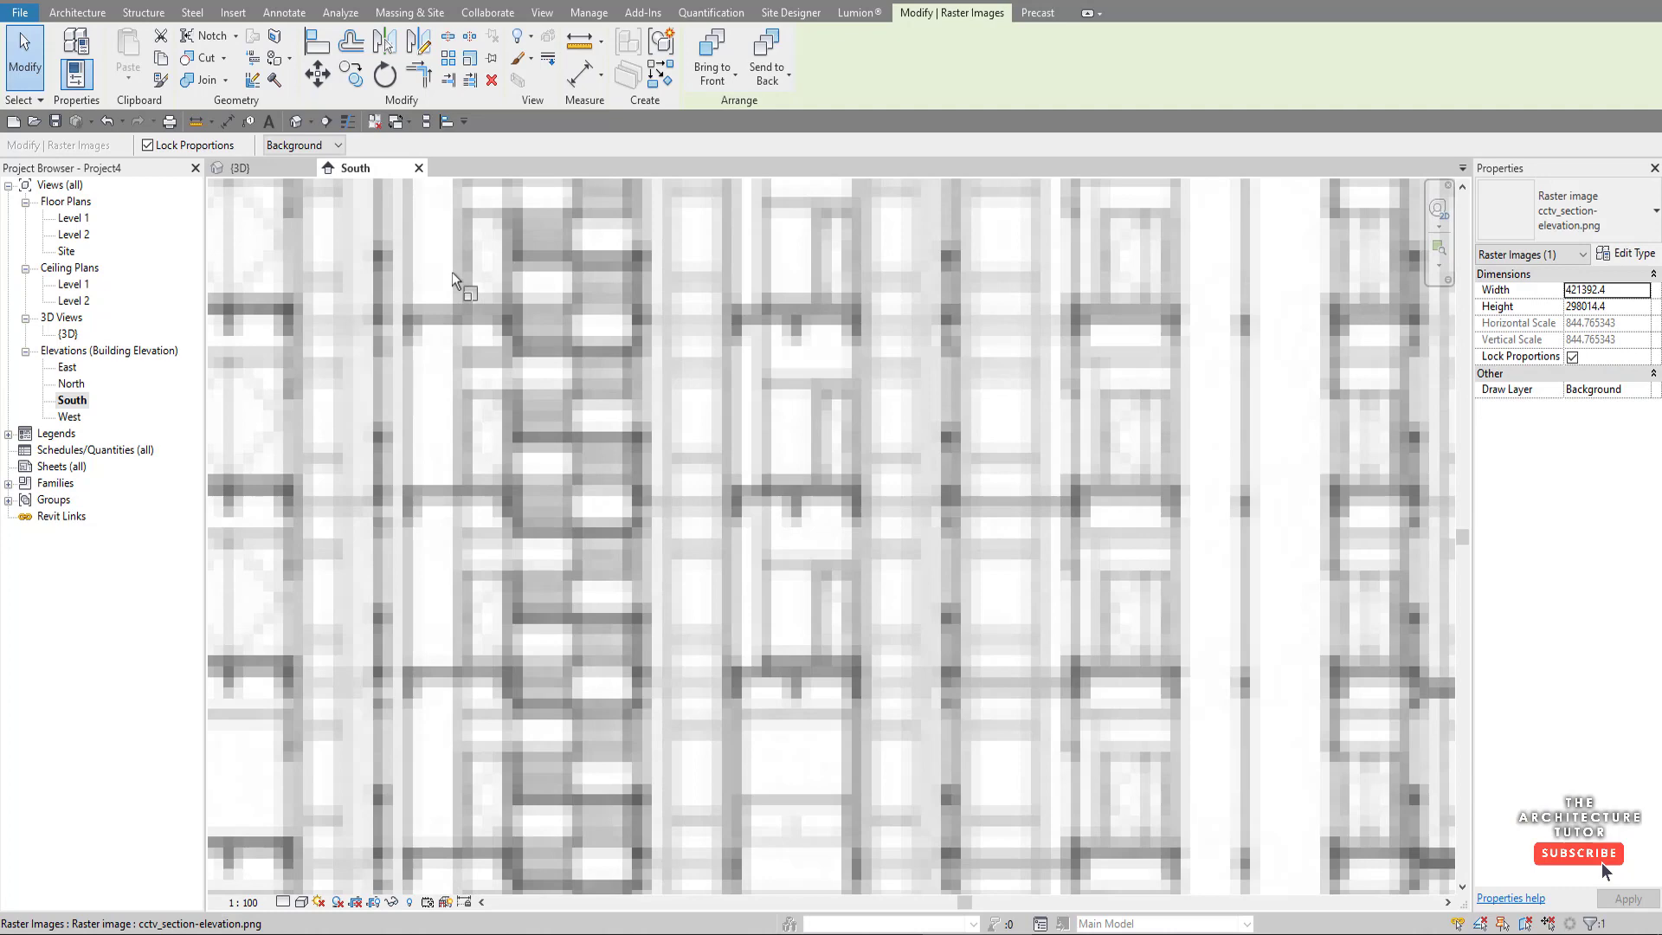
pyautogui.press('Escape')
pyautogui.press('z')
pyautogui.press('f')
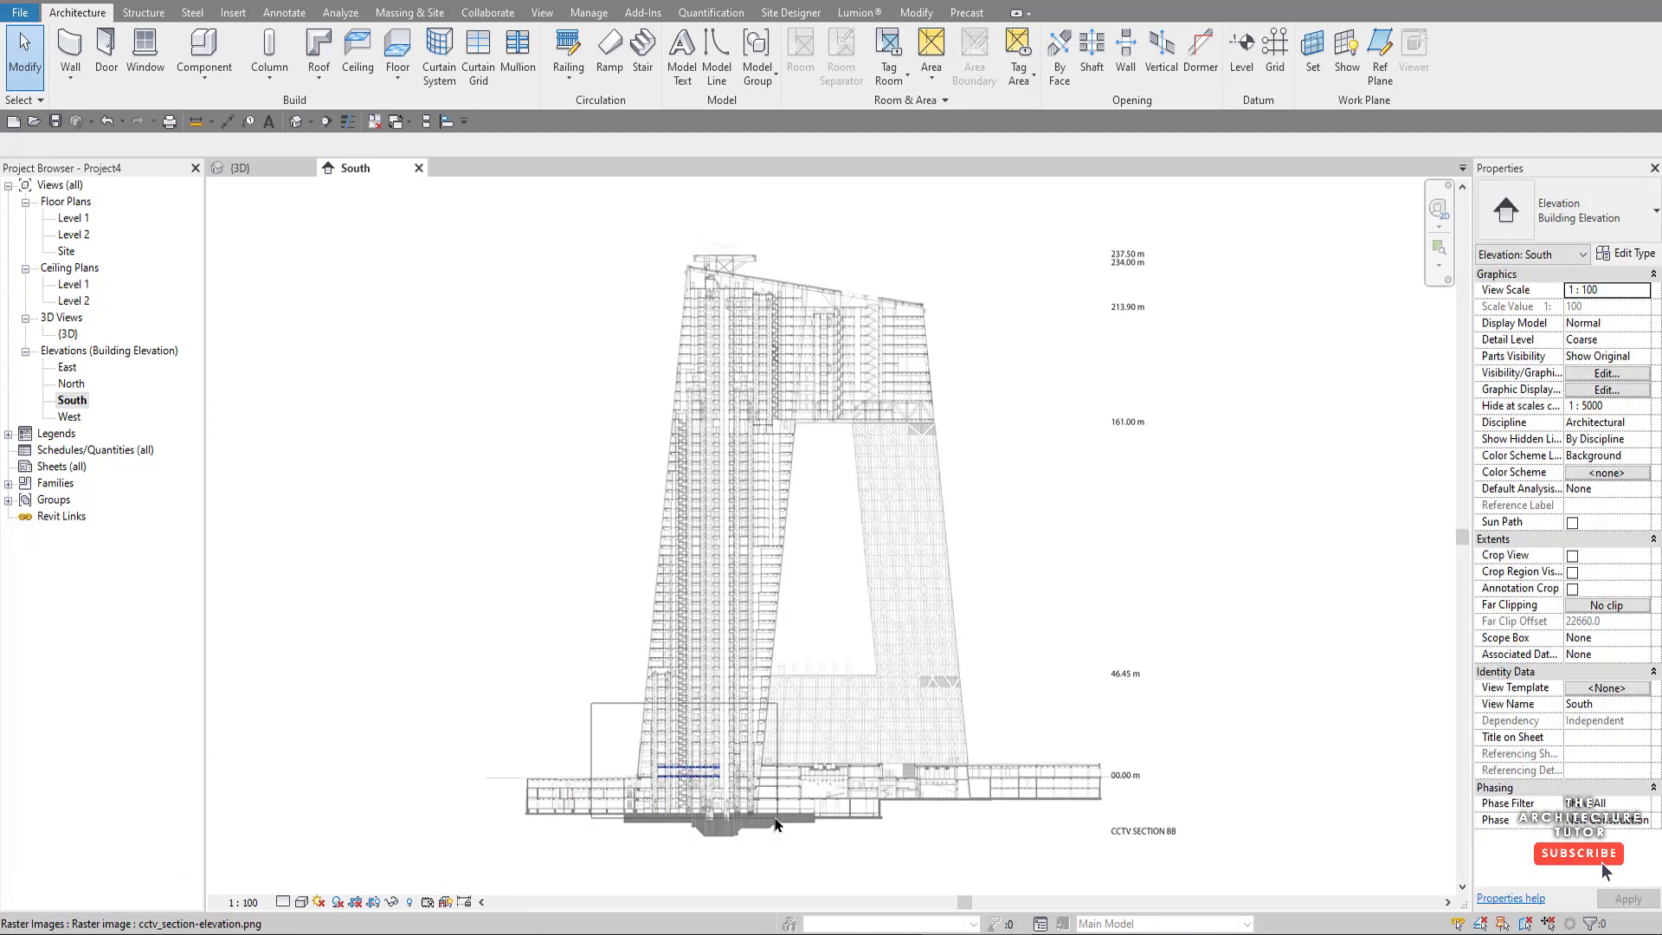
# - Set the South elevation's view scale to 1:500 so the level heads are legible
pyautogui.click(714, 776)
pyautogui.scroll(5, 714, 775)
pyautogui.press('Escape')
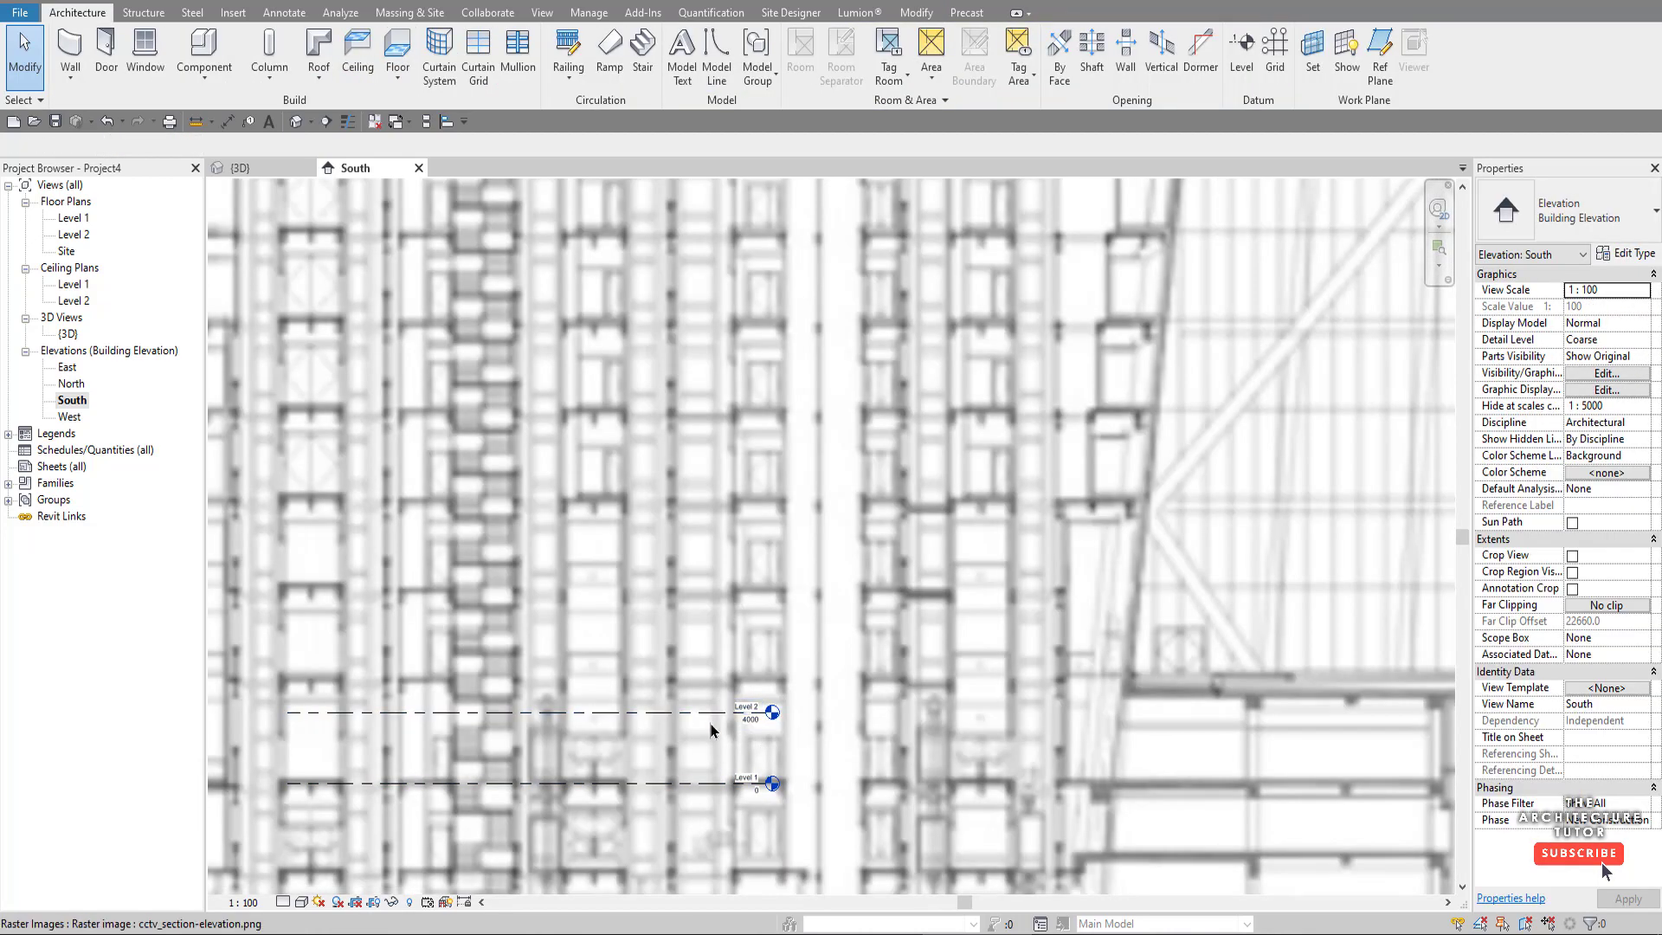
pyautogui.scroll(-4, 708, 726)
pyautogui.click(246, 902)
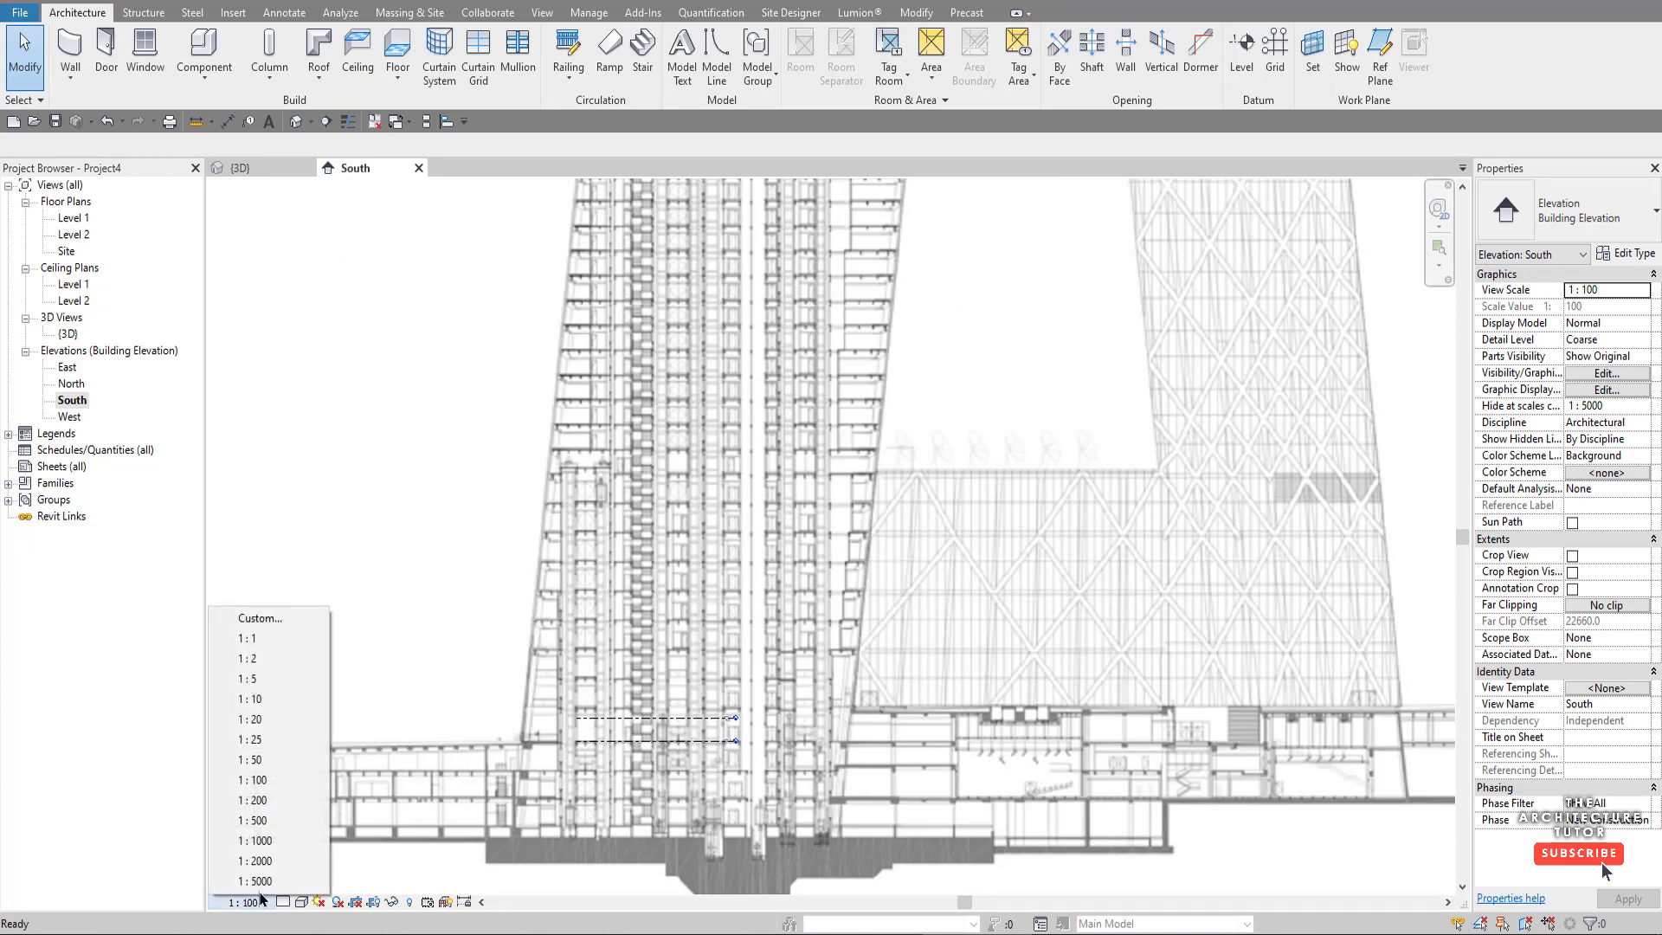
pyautogui.click(283, 819)
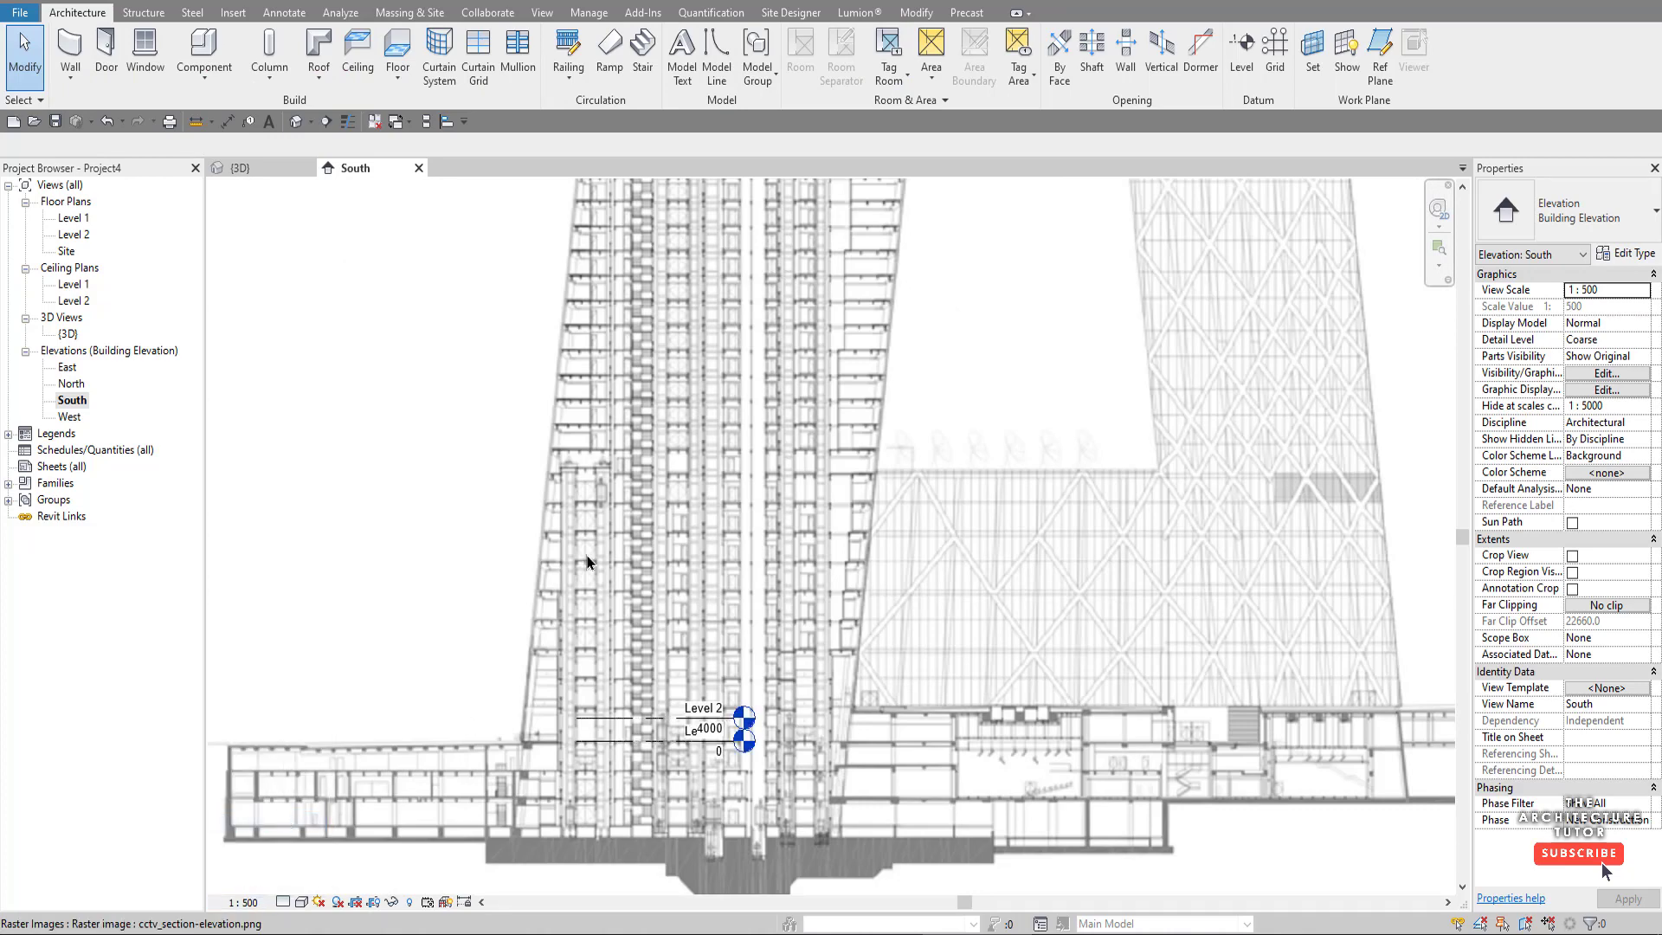
# - Extend both ends of the Level 1 line beyond the full width of the building section
pyautogui.scroll(-4, 554, 688)
pyautogui.scroll(2, 585, 700)
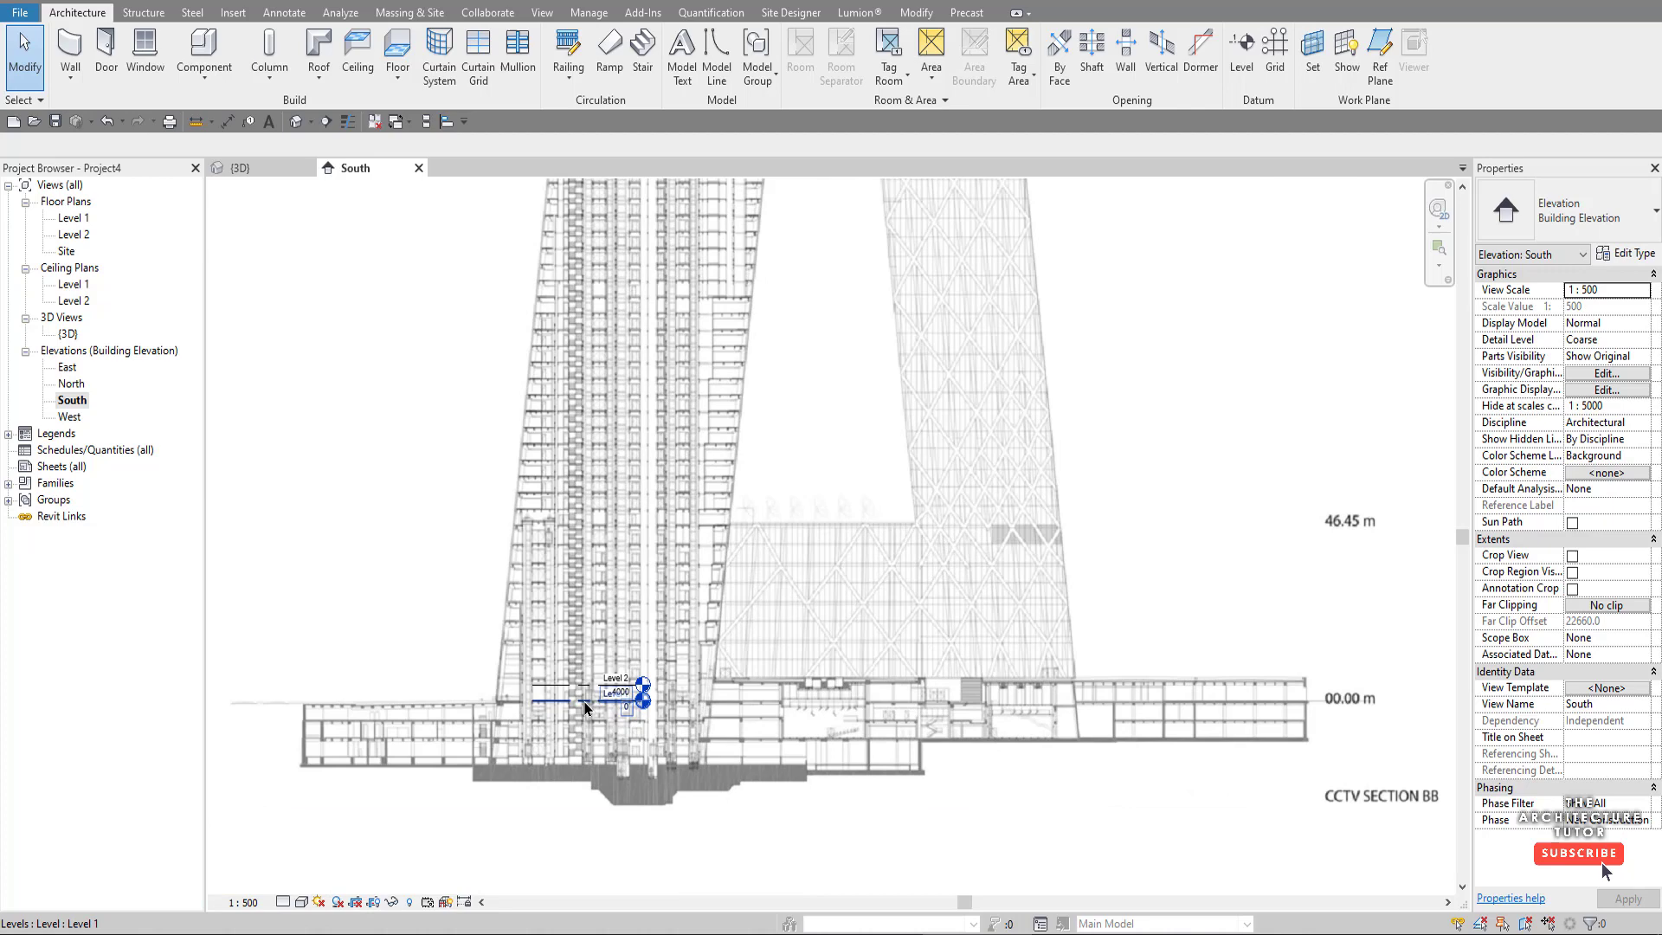
pyautogui.click(627, 715)
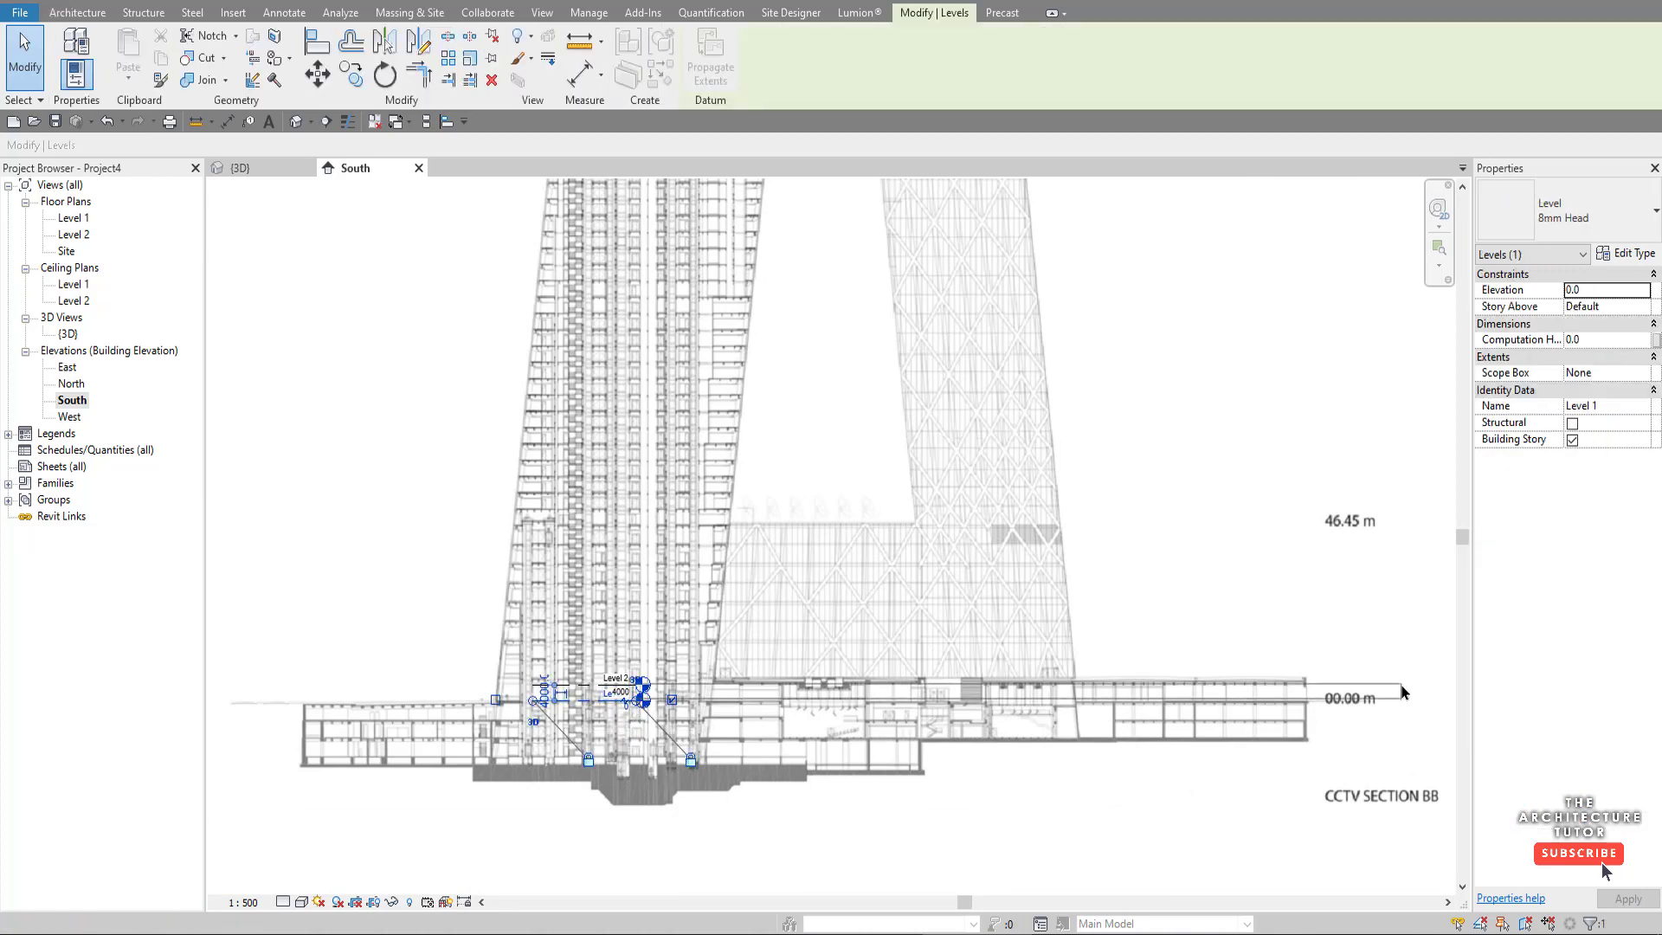
pyautogui.press('Escape')
pyautogui.click(613, 701)
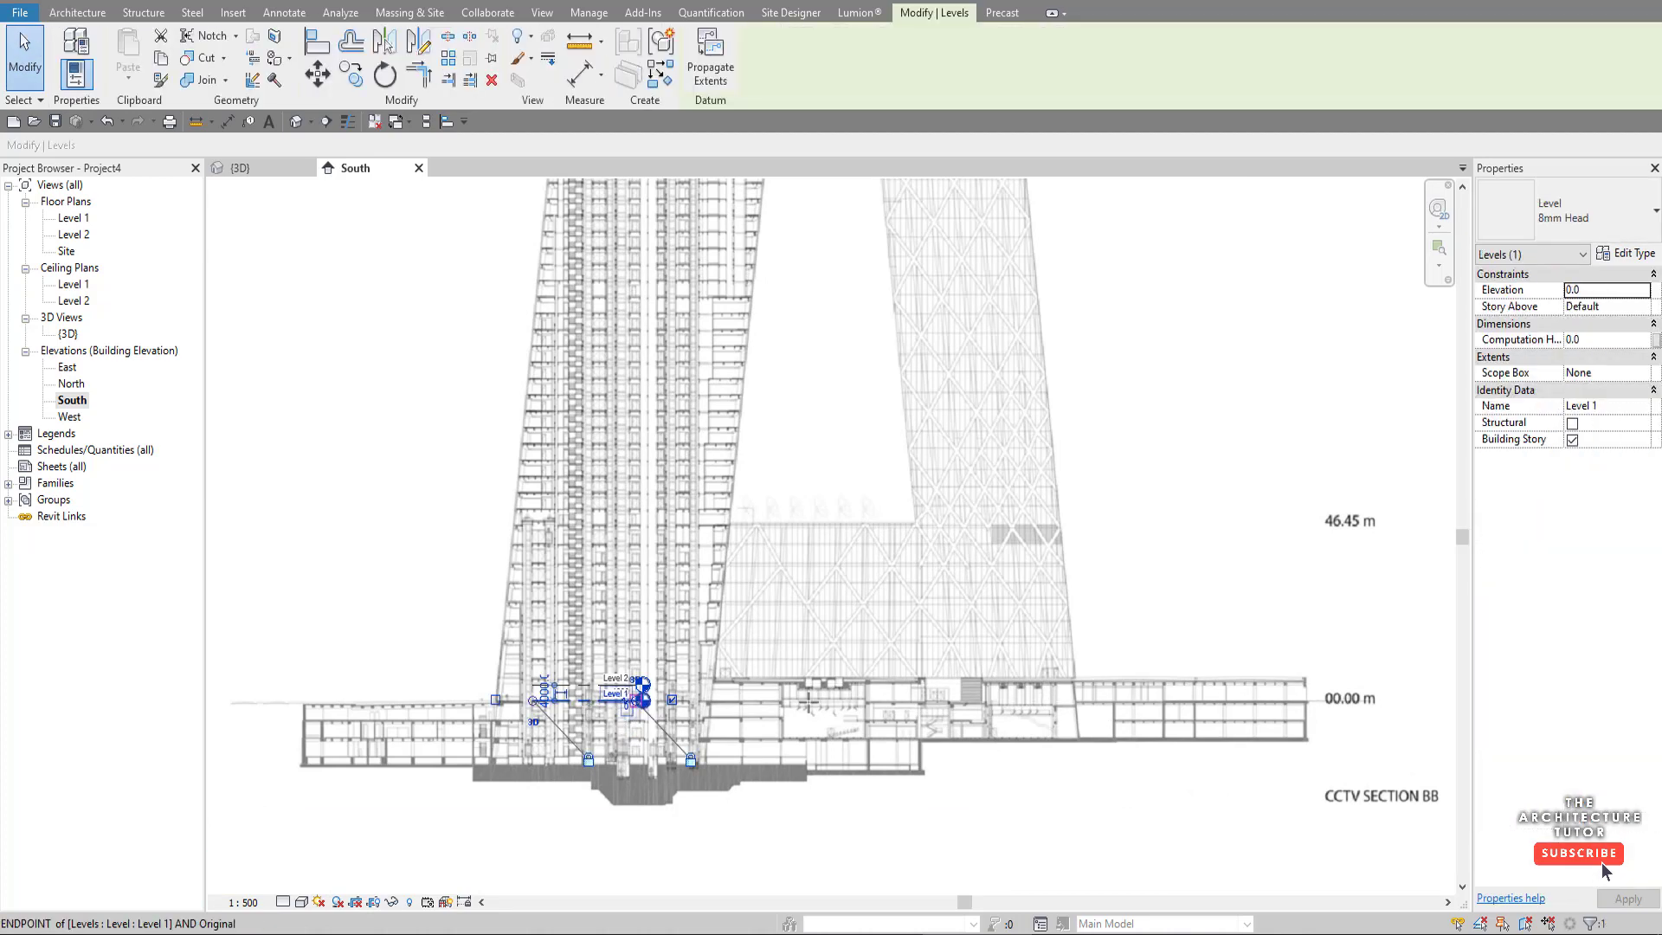
pyautogui.moveTo(1285, 701); pyautogui.dragTo(1425, 700)
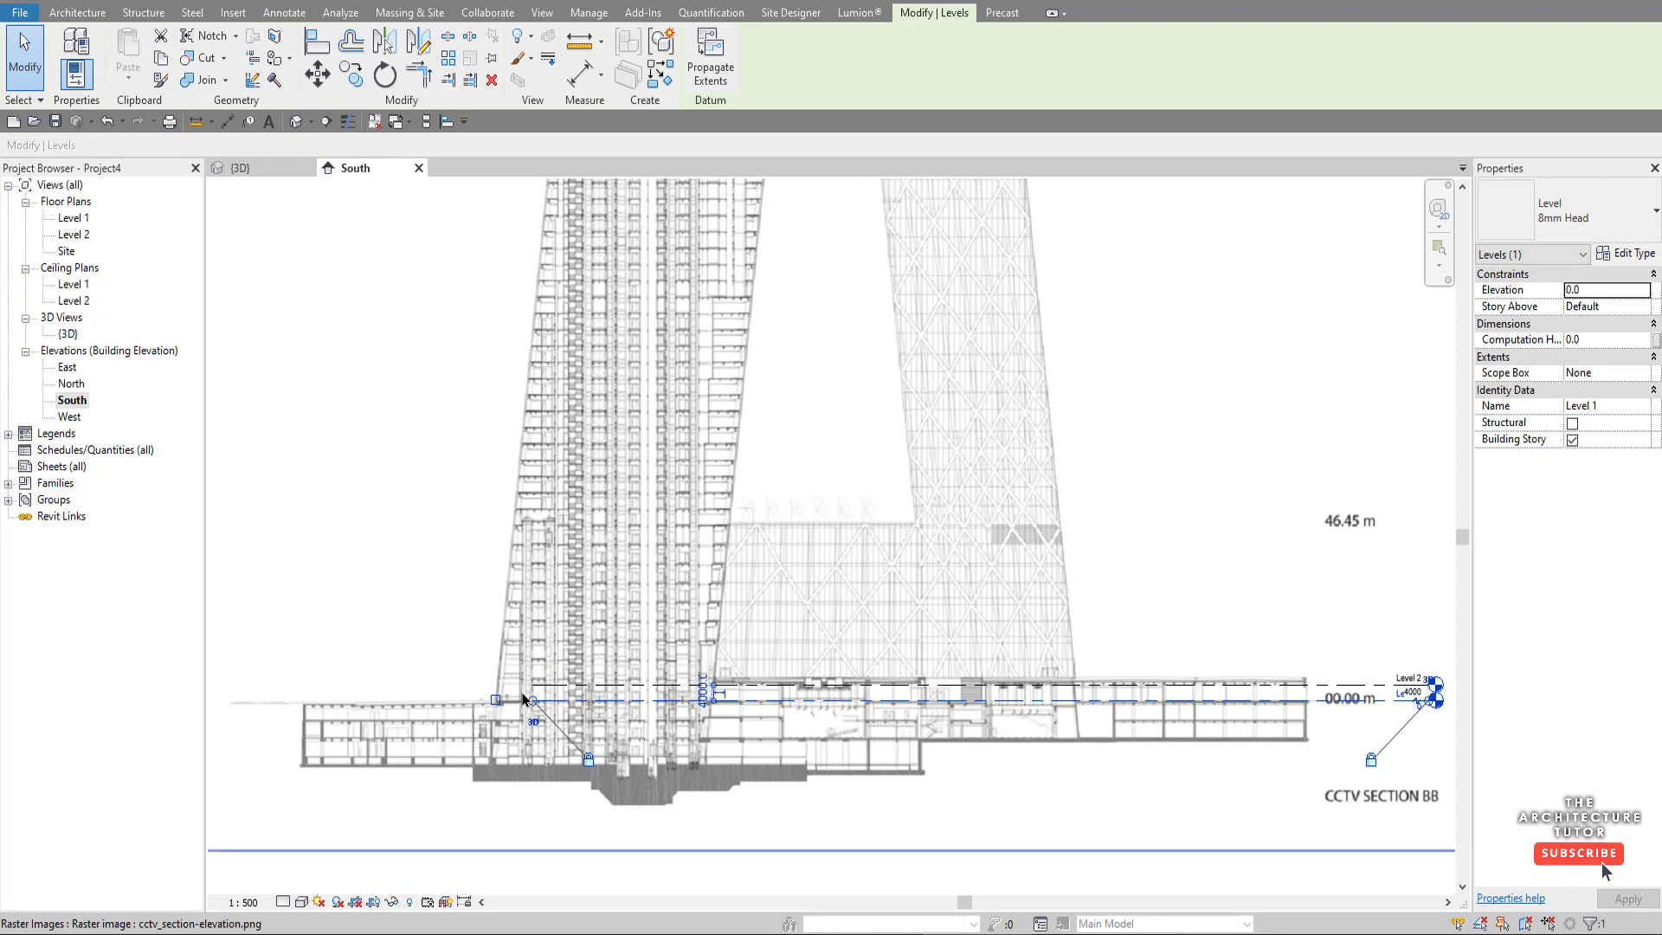
pyautogui.moveTo(532, 703); pyautogui.dragTo(230, 701)
pyautogui.scroll(-3, 259, 703)
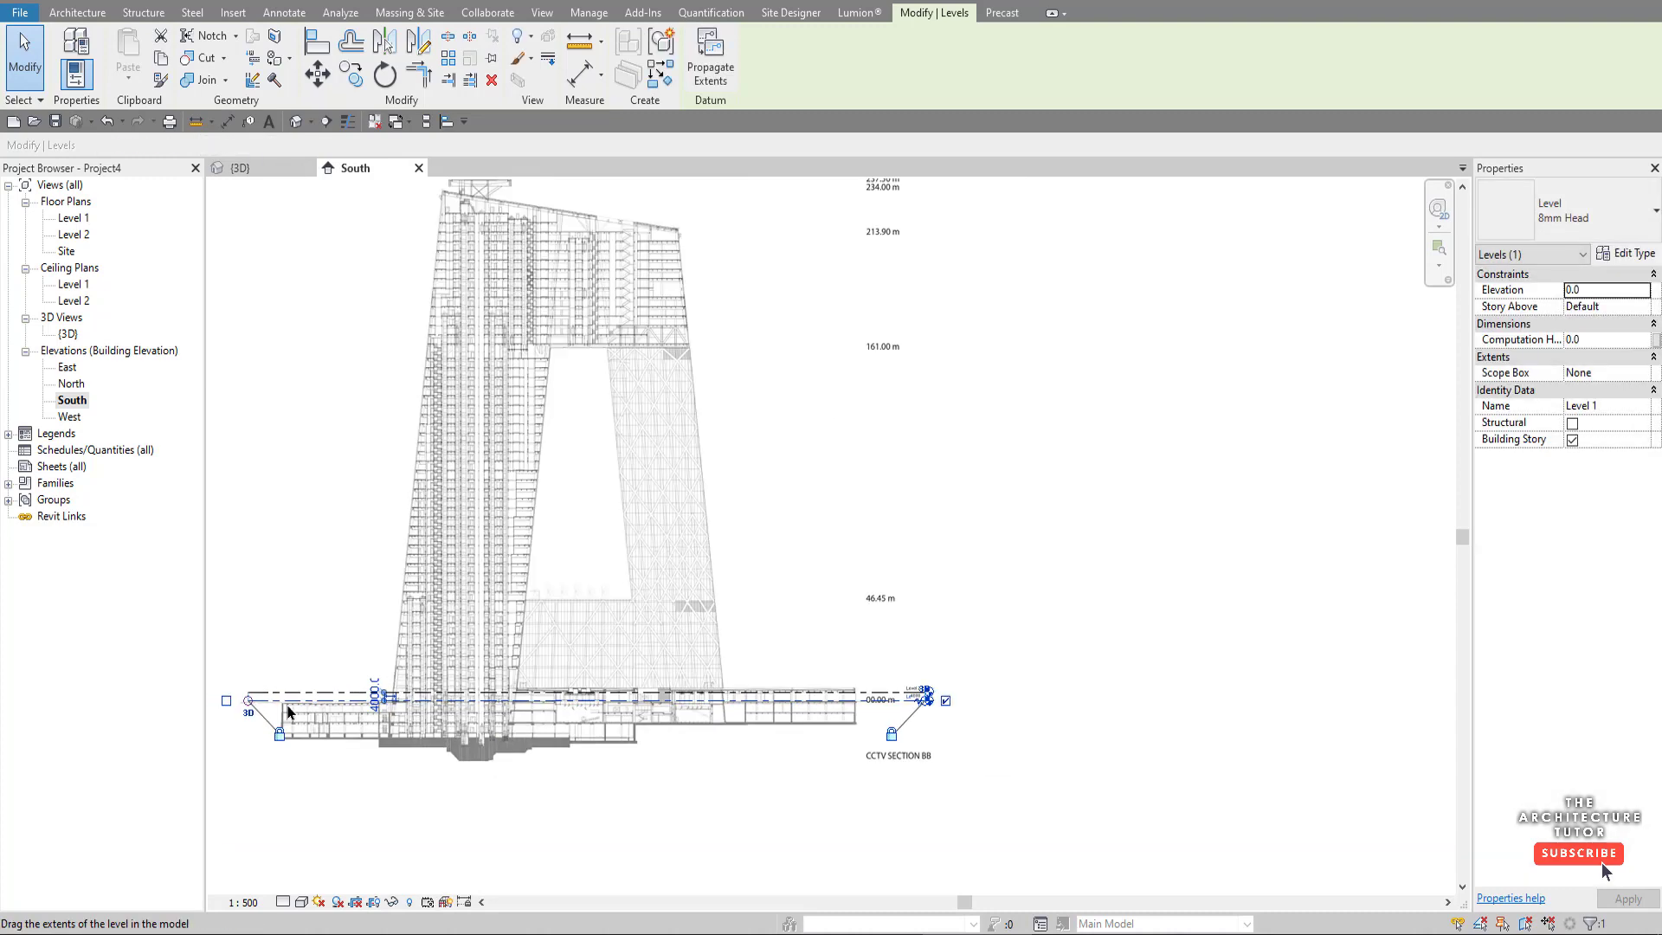
# - Set Level 2's elevation to 46.45 m to match the mark on the section image
pyautogui.scroll(5, 805, 708)
pyautogui.press('Escape')
pyautogui.click(888, 709)
pyautogui.press('Escape')
pyautogui.click(888, 708)
pyautogui.scroll(2, 1005, 723)
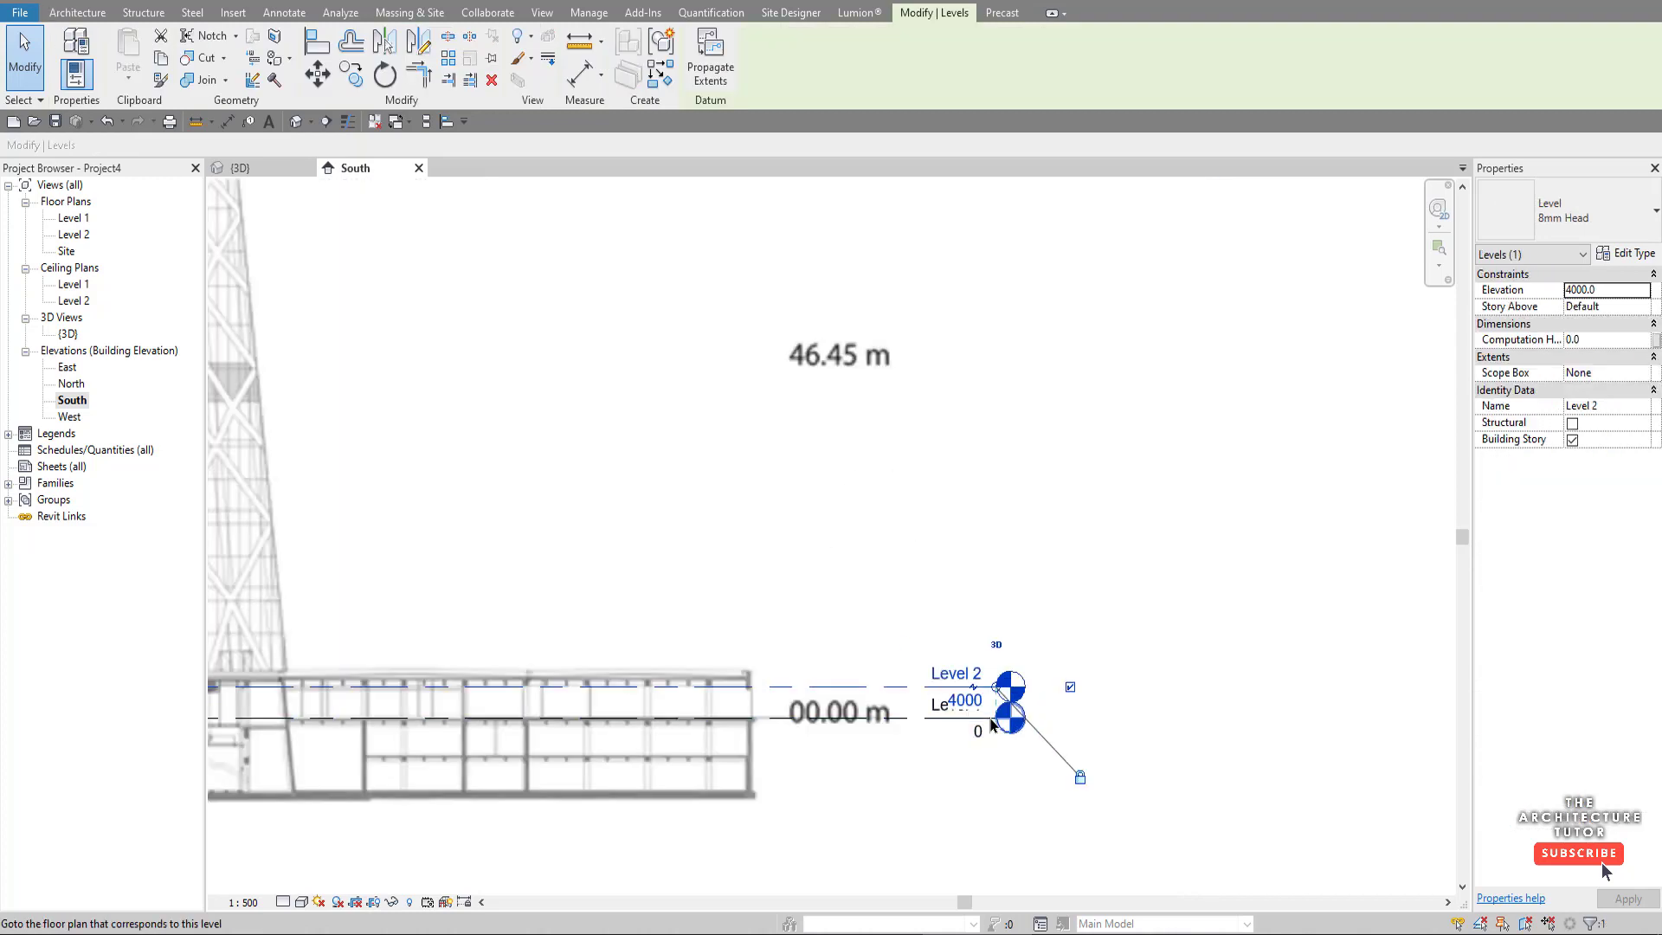
pyautogui.click(952, 704)
pyautogui.write('46.35')
pyautogui.press('BackSpace')
pyautogui.press('BackSpace')
pyautogui.write('45')
pyautogui.press('Return')
pyautogui.click(1078, 706)
pyautogui.scroll(-4, 952, 718)
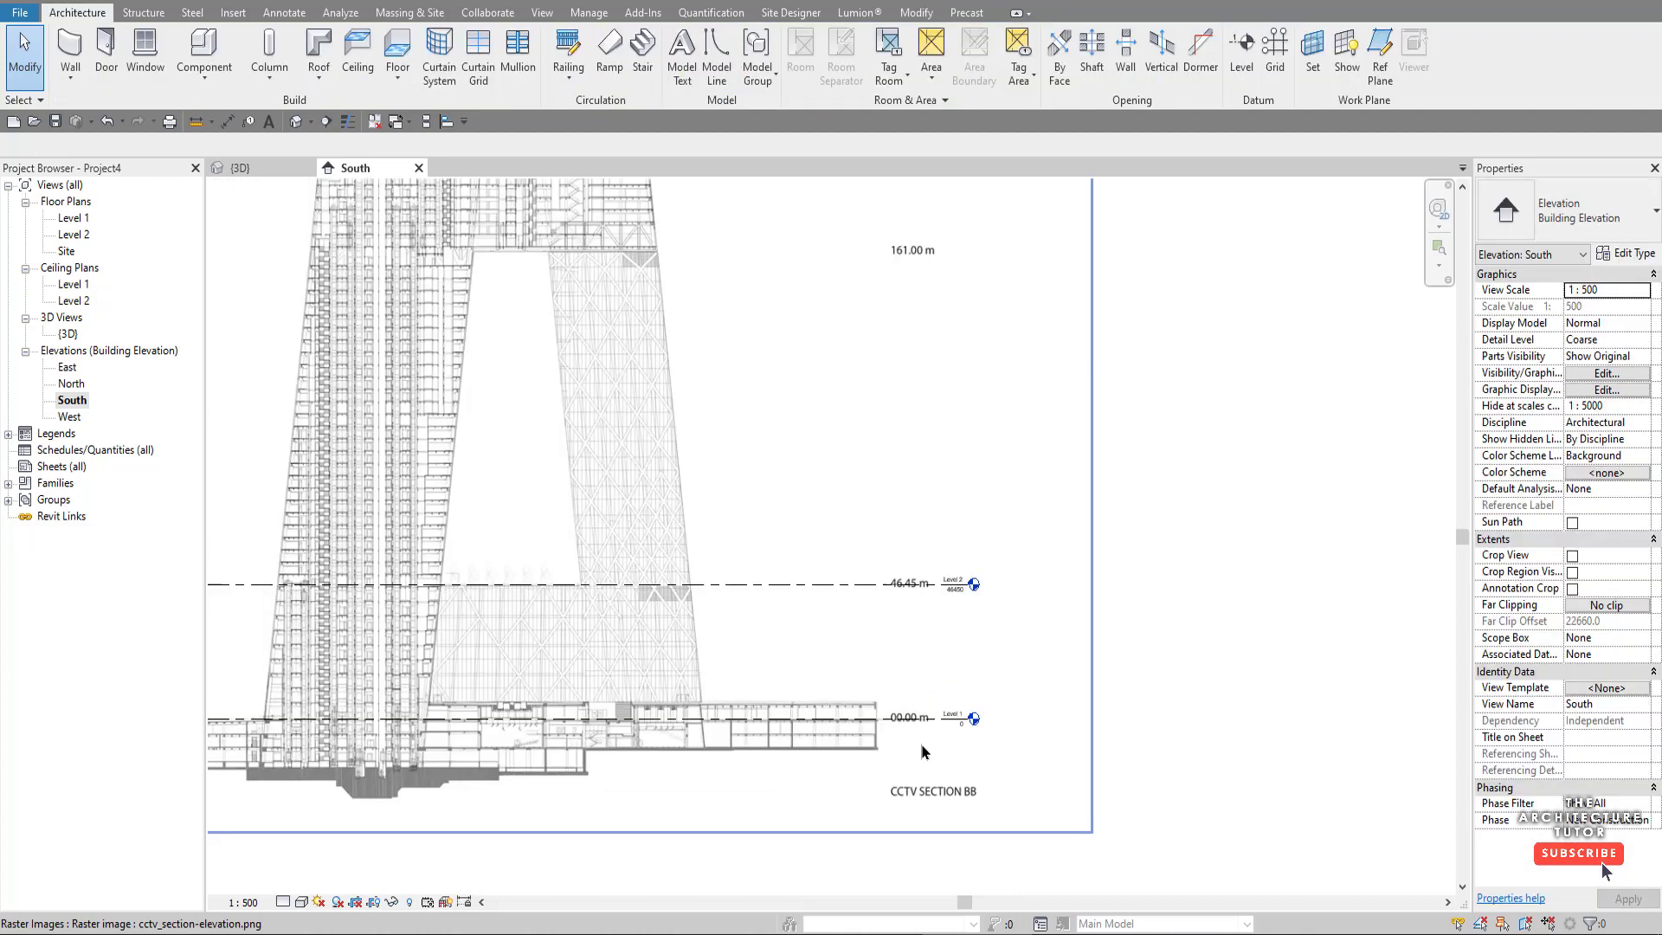
# - Copy Level 2 upward with Constrain and Multiple enabled to the 161.00 m, 213.90 m and 234.00 m marks
pyautogui.click(822, 585)
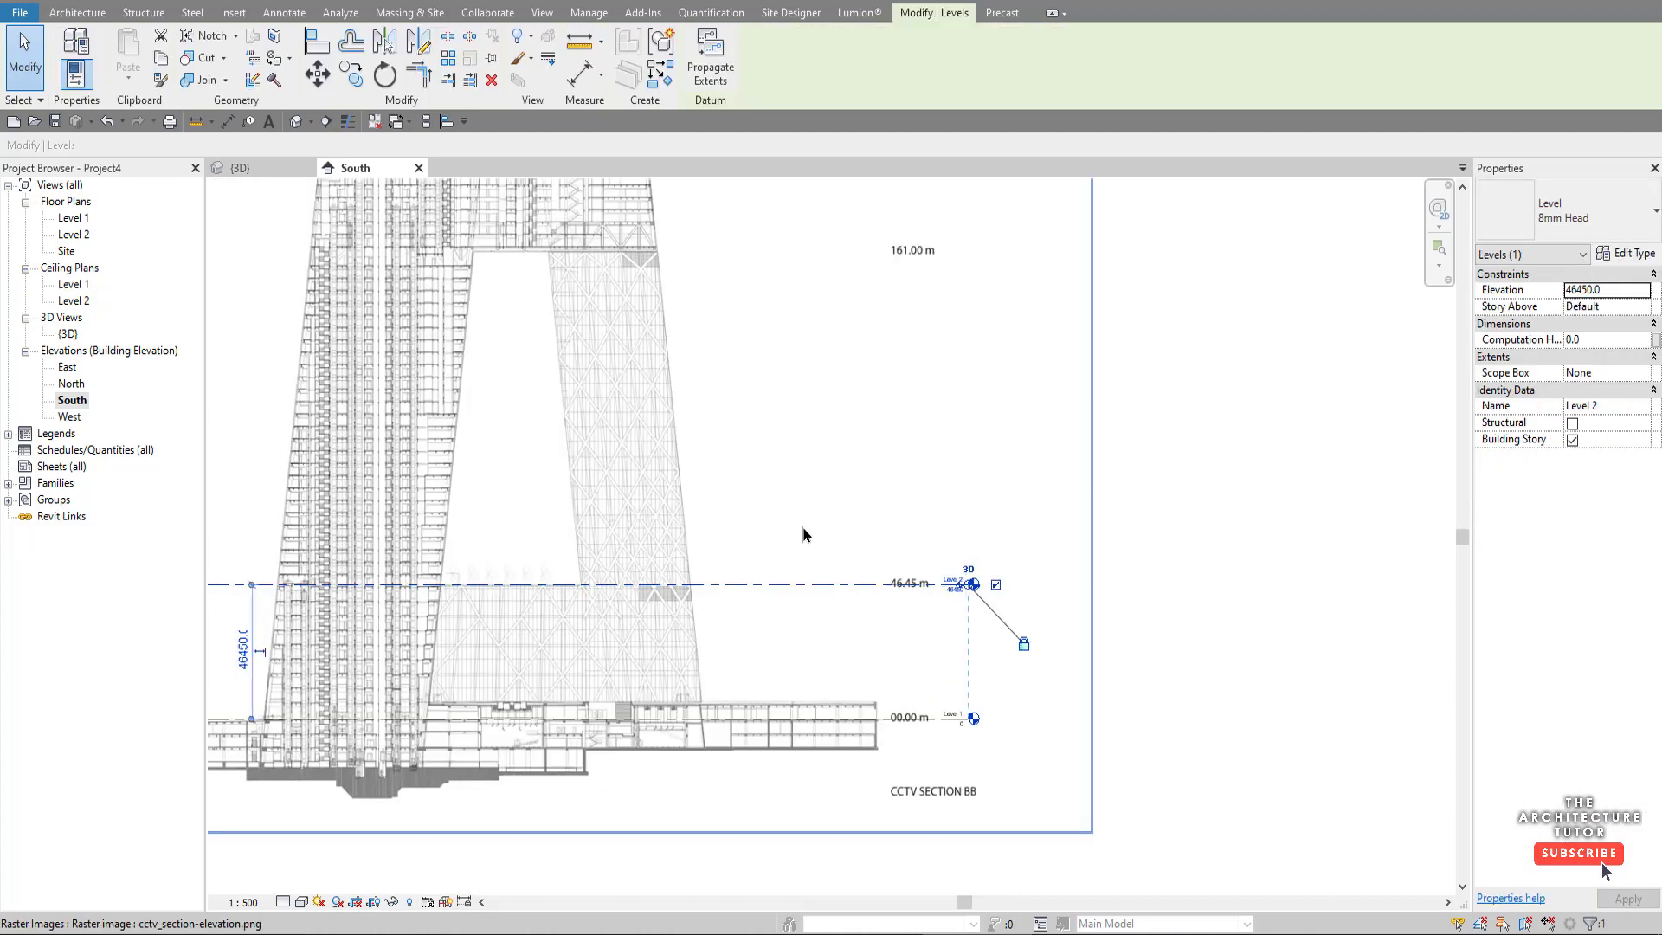
pyautogui.scroll(-2, 802, 534)
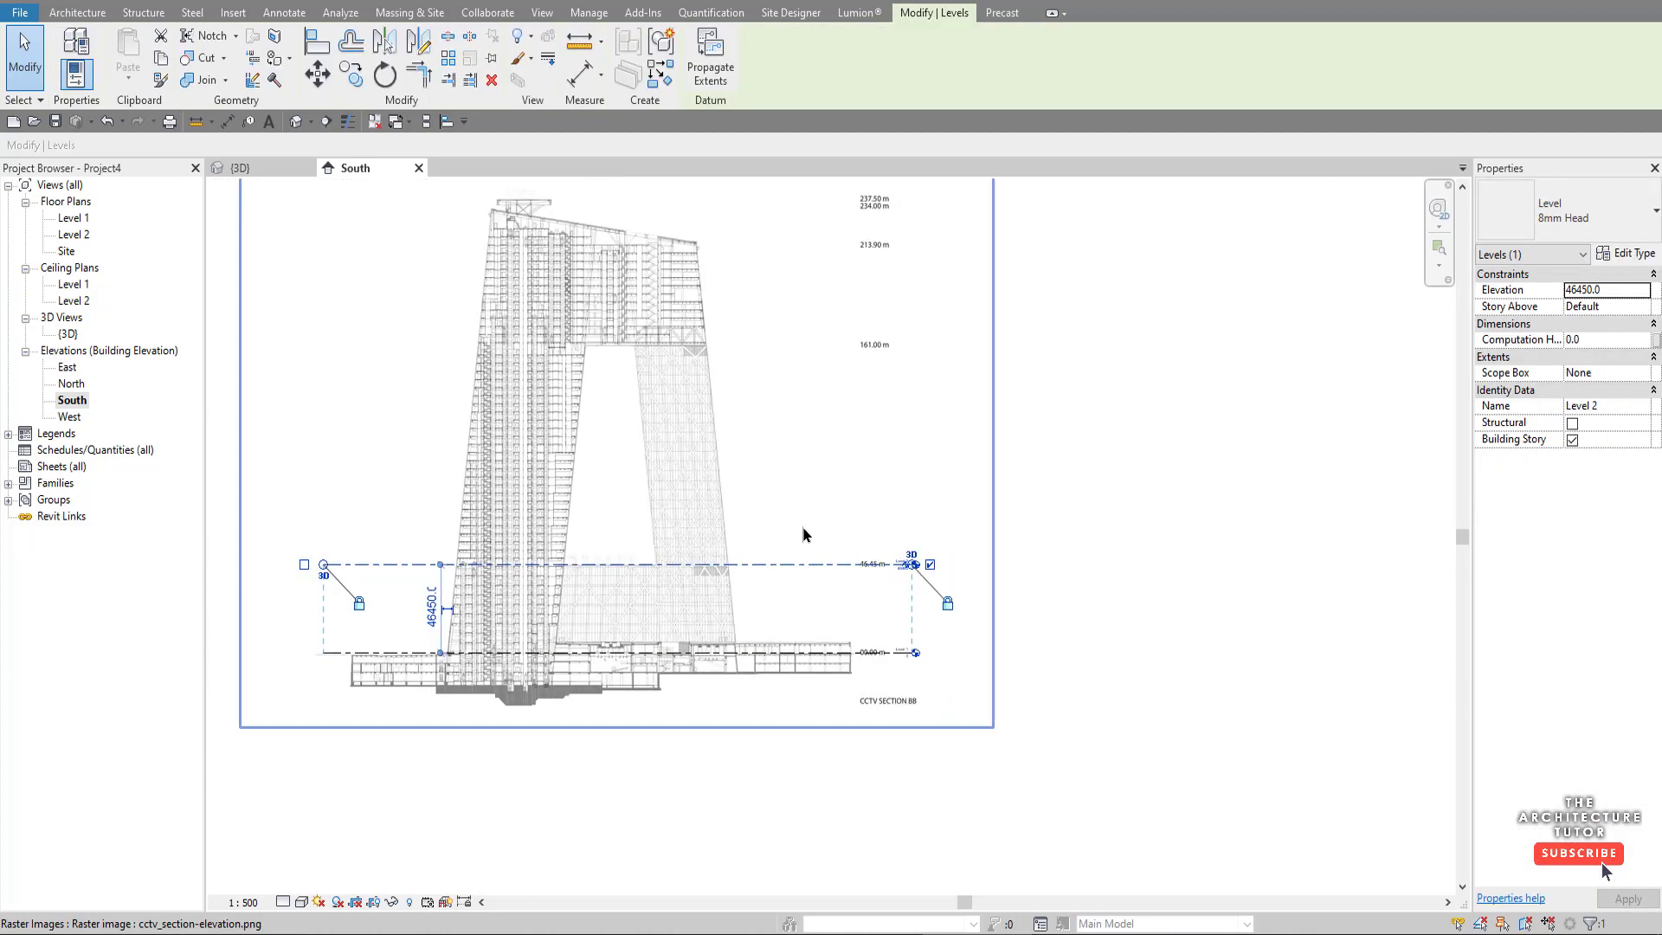
pyautogui.click(353, 82)
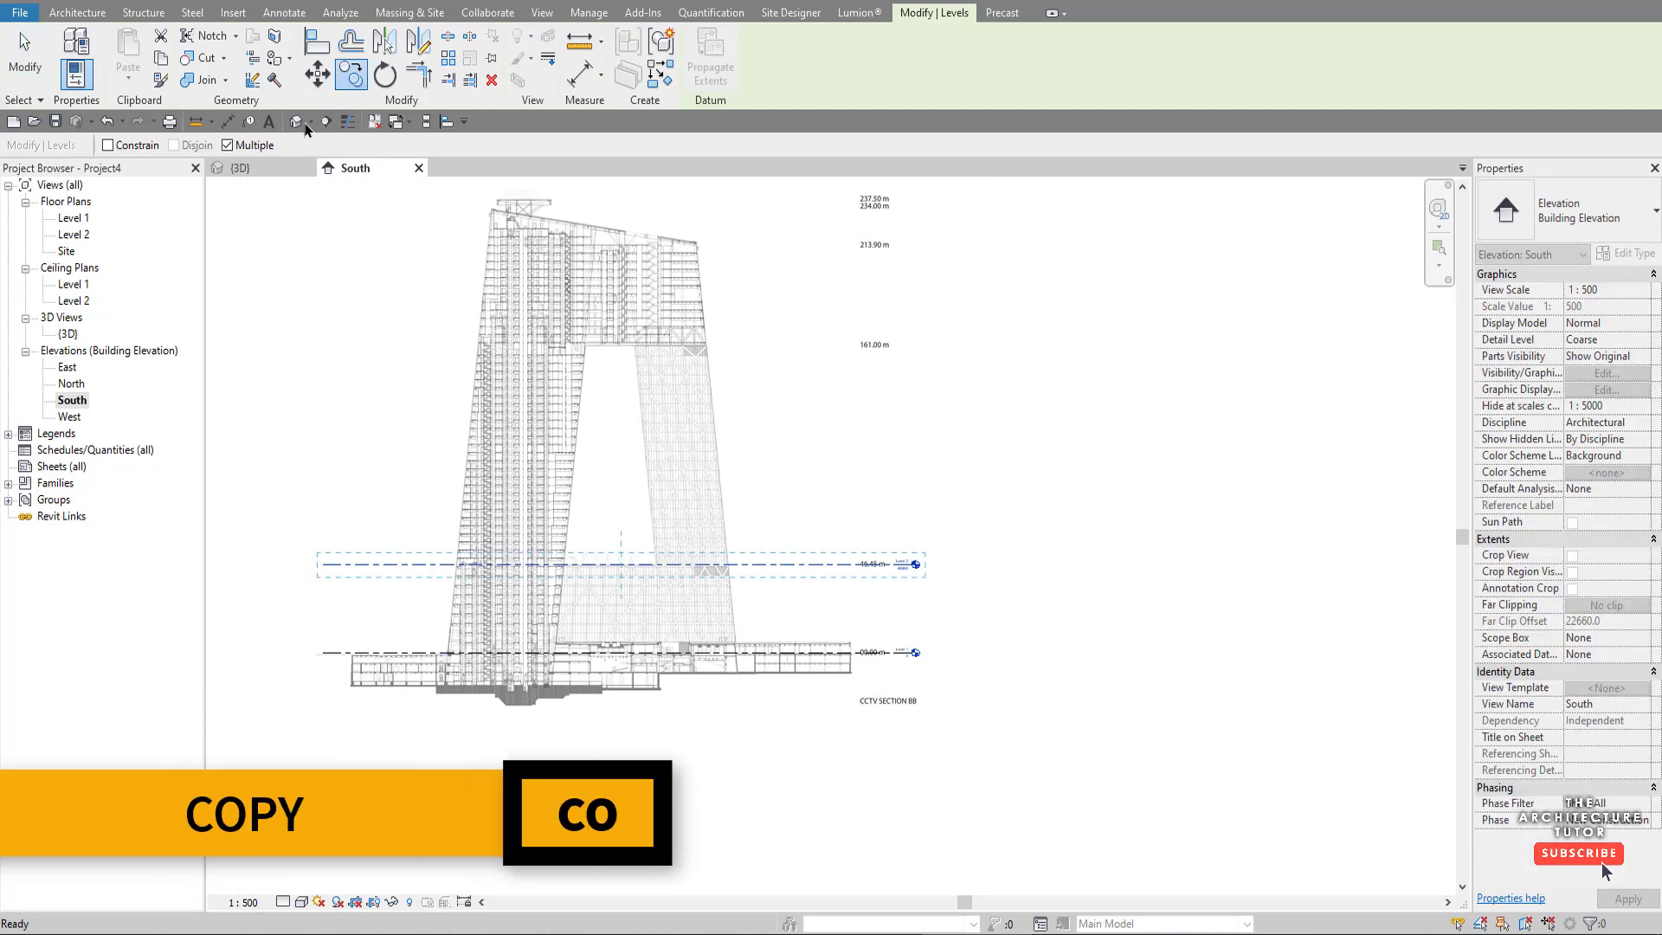
pyautogui.click(108, 146)
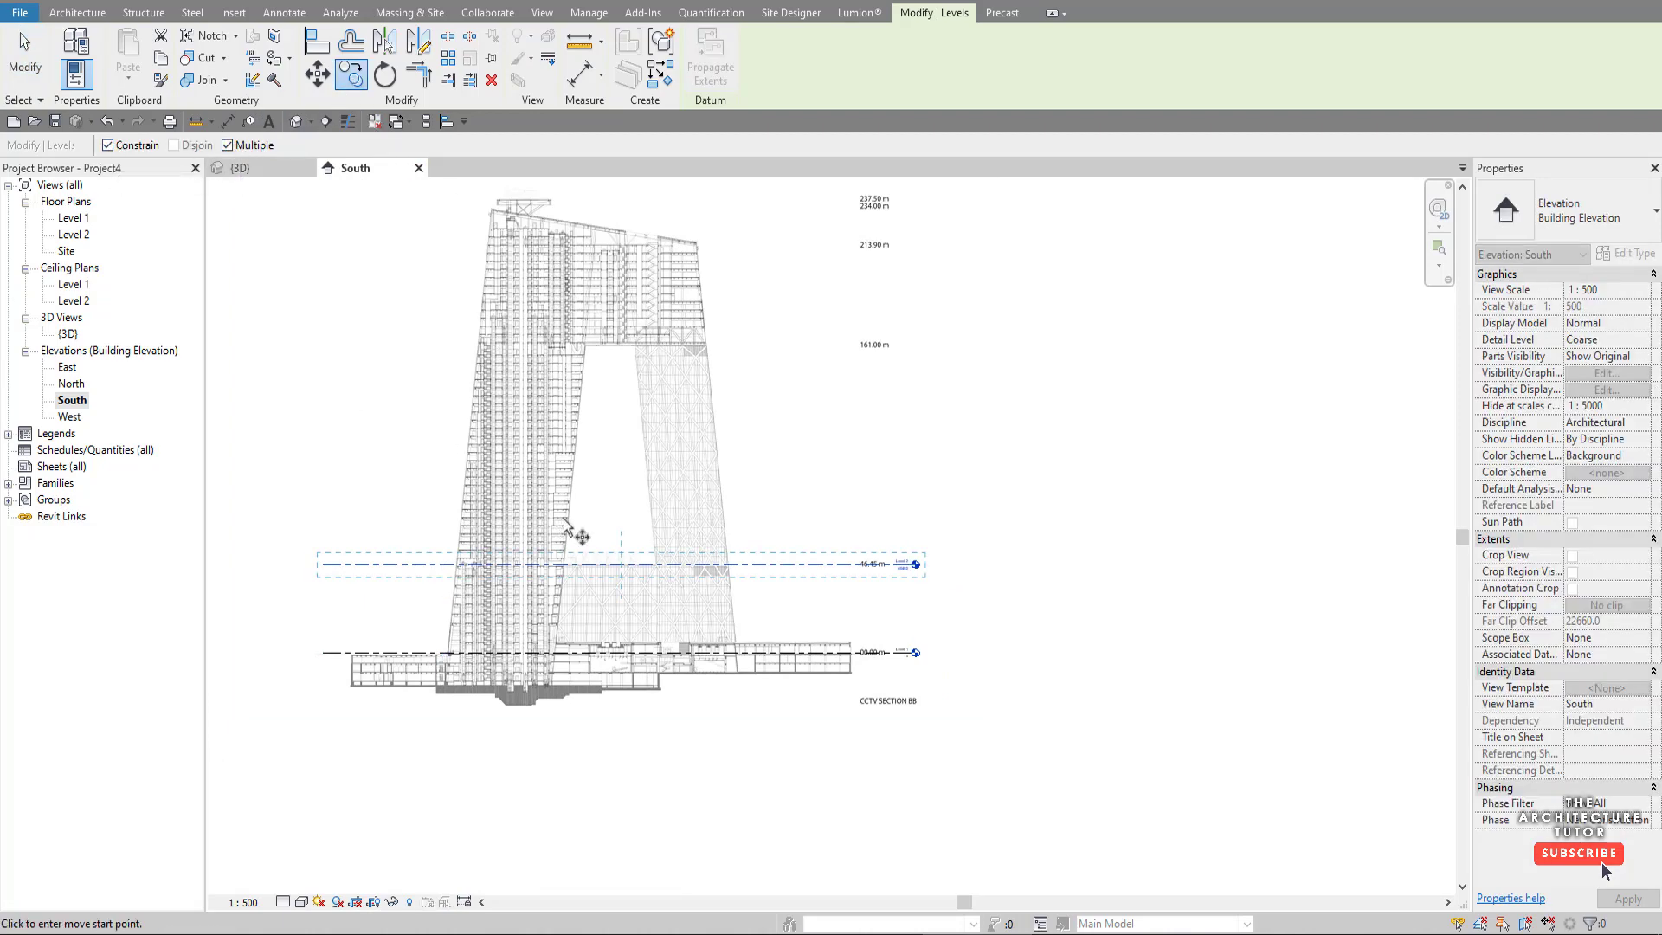
pyautogui.scroll(3, 900, 541)
pyautogui.scroll(-2, 816, 558)
pyautogui.click(818, 662)
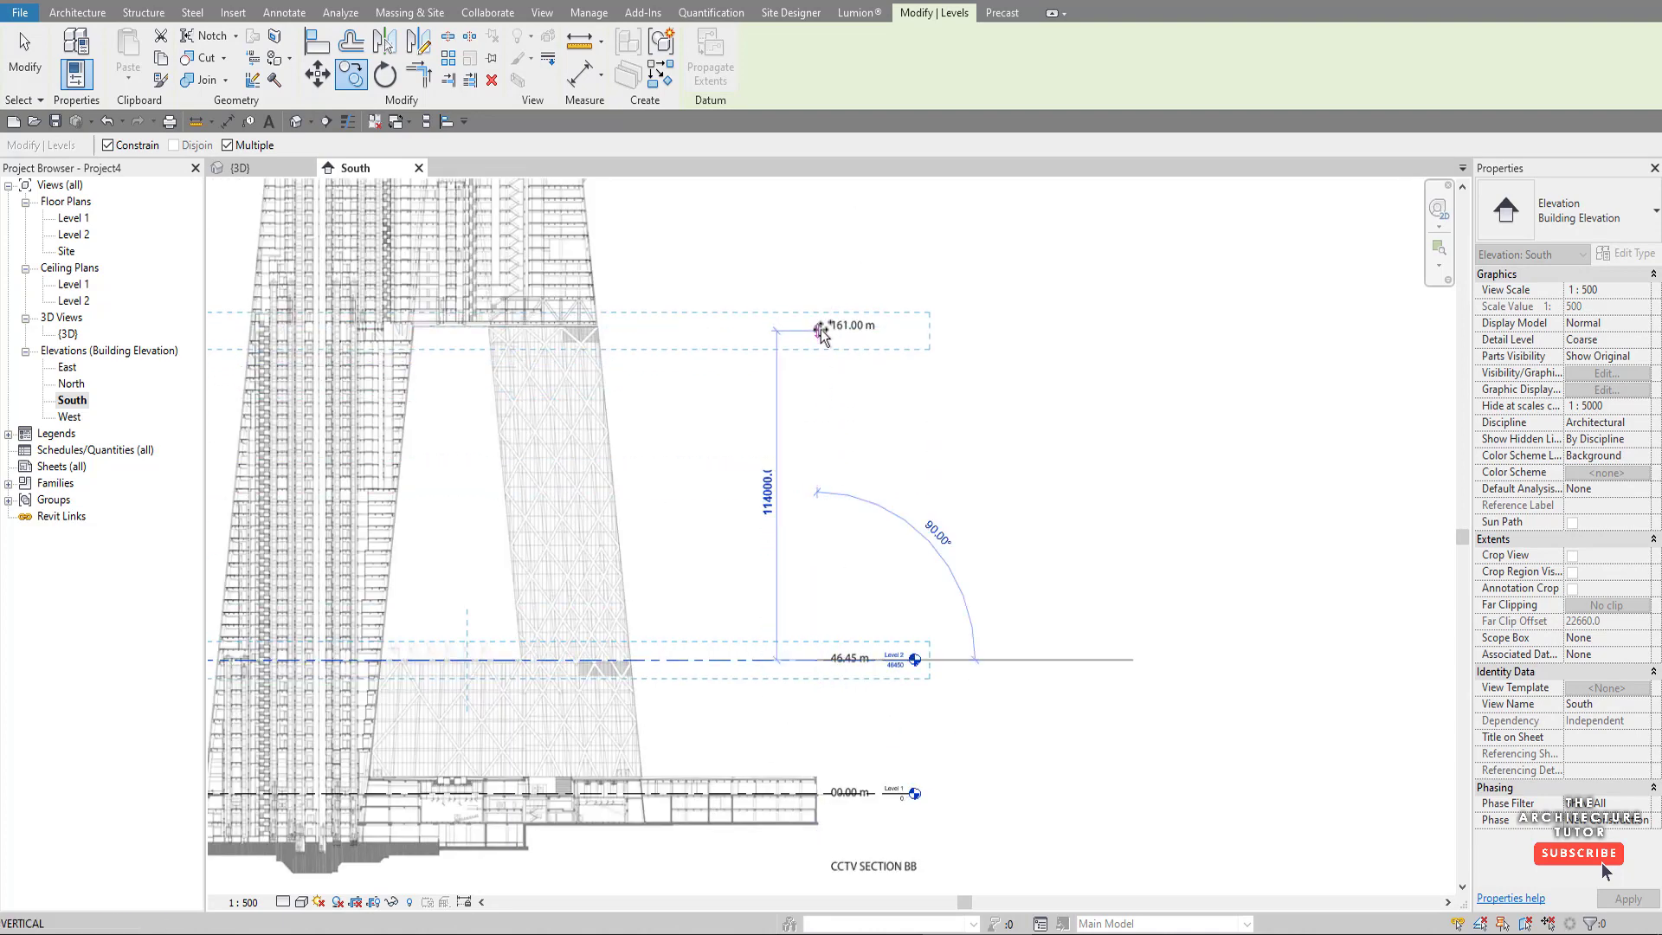
pyautogui.click(820, 331)
pyautogui.scroll(-3, 822, 329)
pyautogui.click(826, 309)
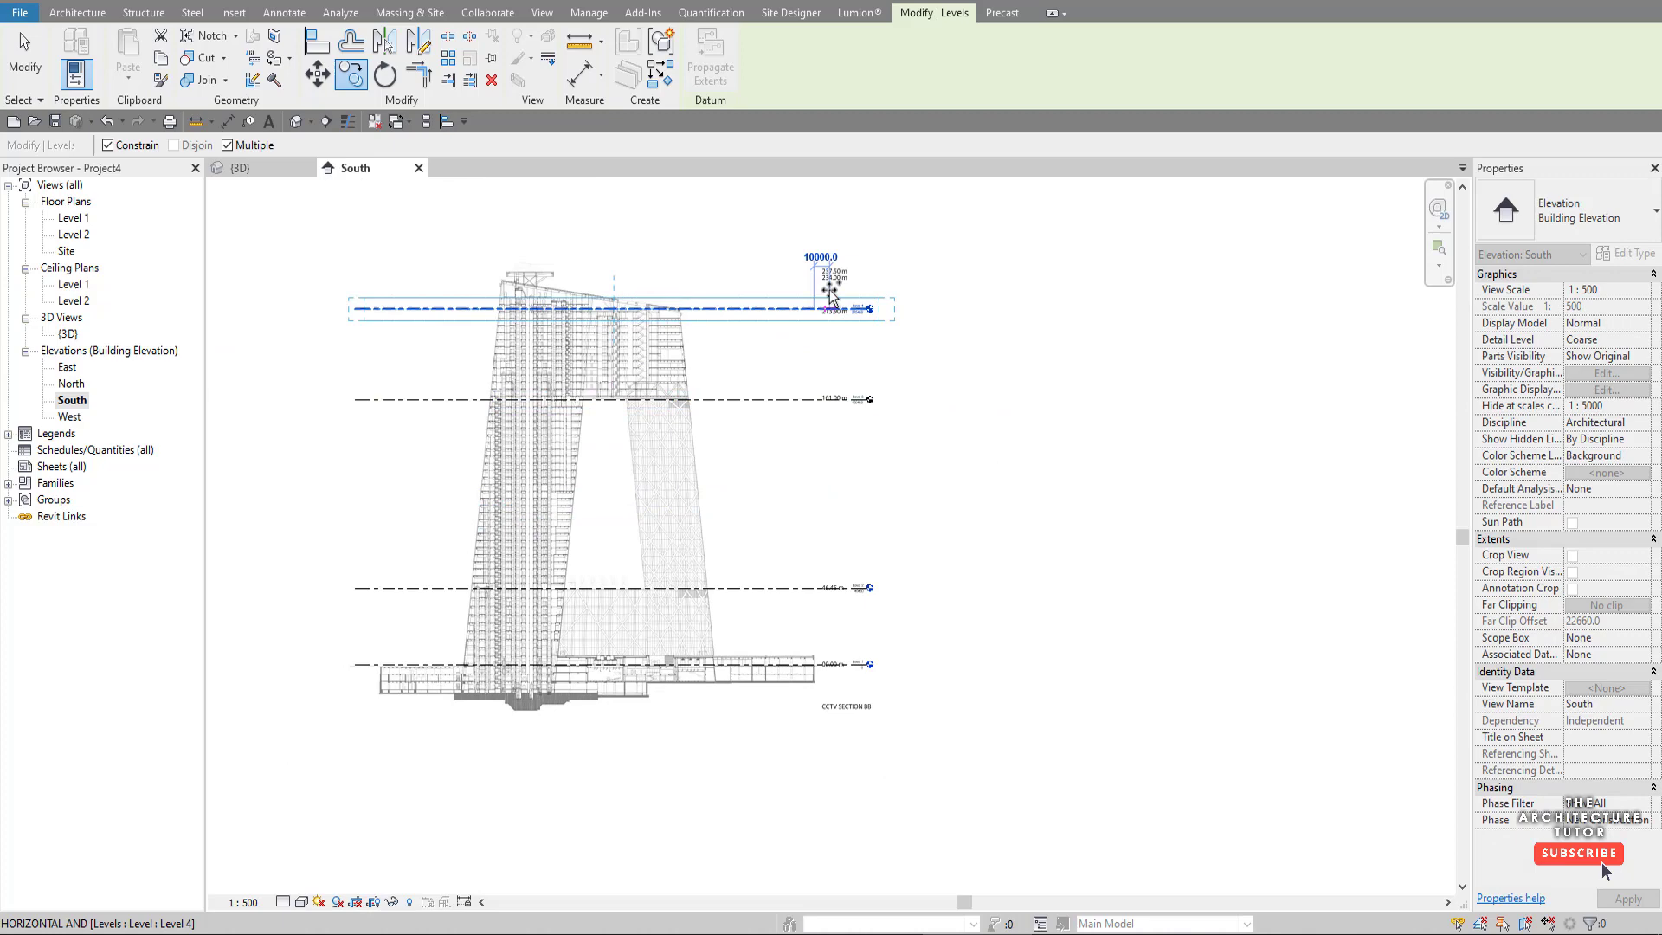
pyautogui.click(830, 277)
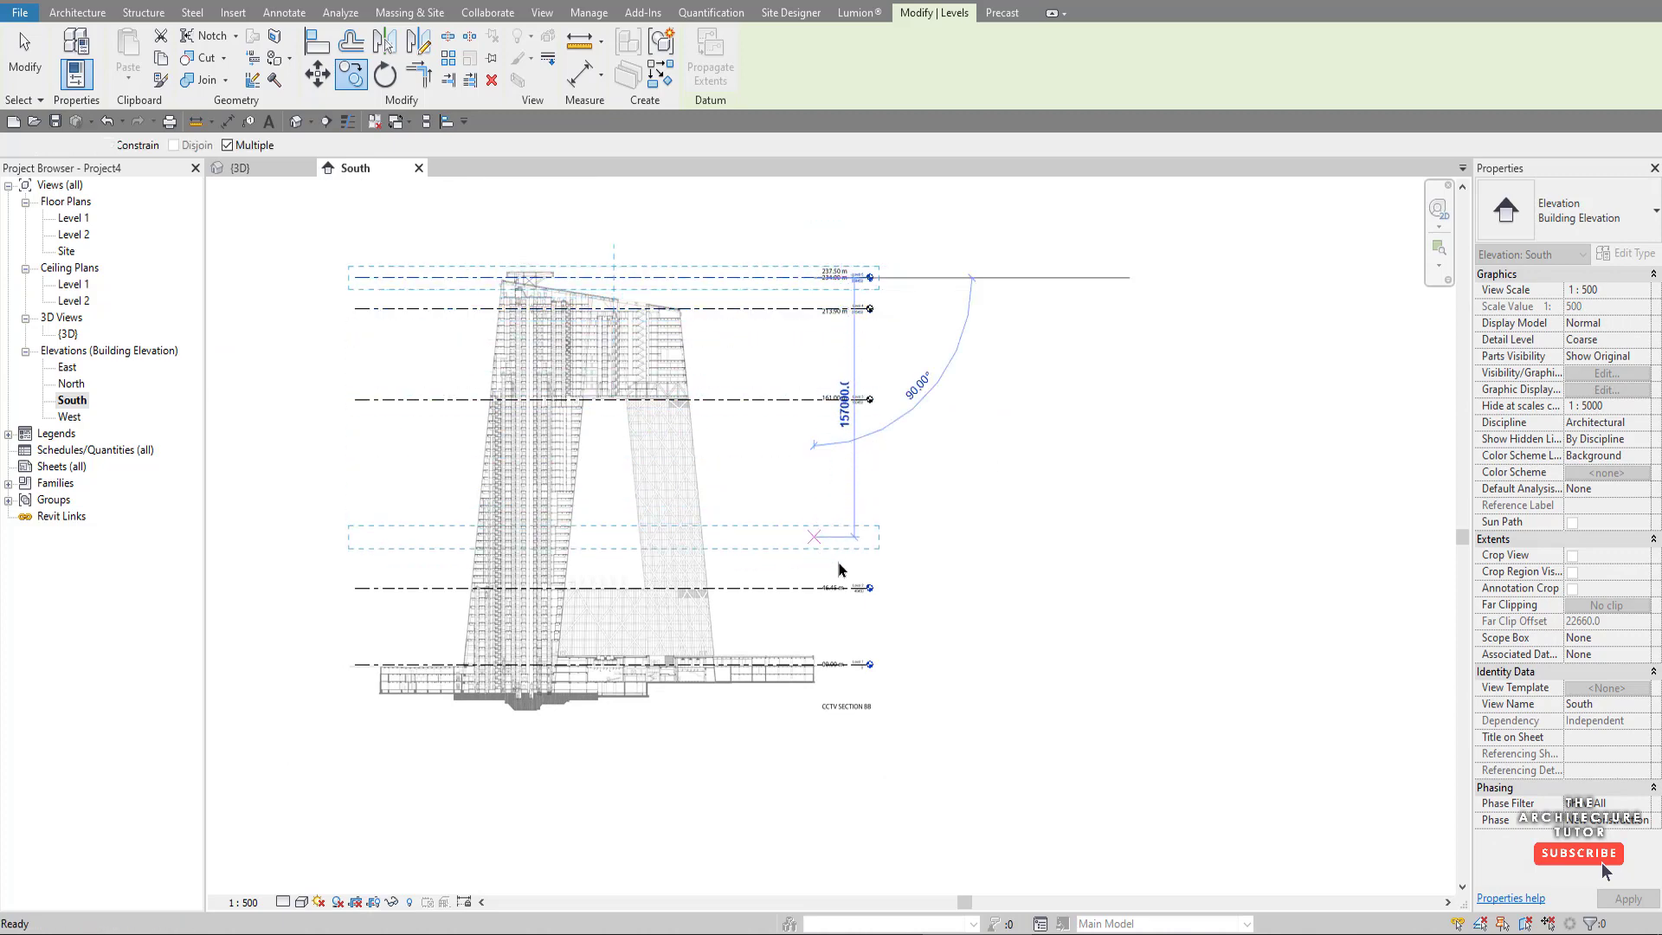
pyautogui.press('Escape')
# - Set Level 3's elevation to 161 m to match the mark on the section image
pyautogui.scroll(5, 835, 390)
pyautogui.doubleClick(912, 457)
pyautogui.click(913, 459)
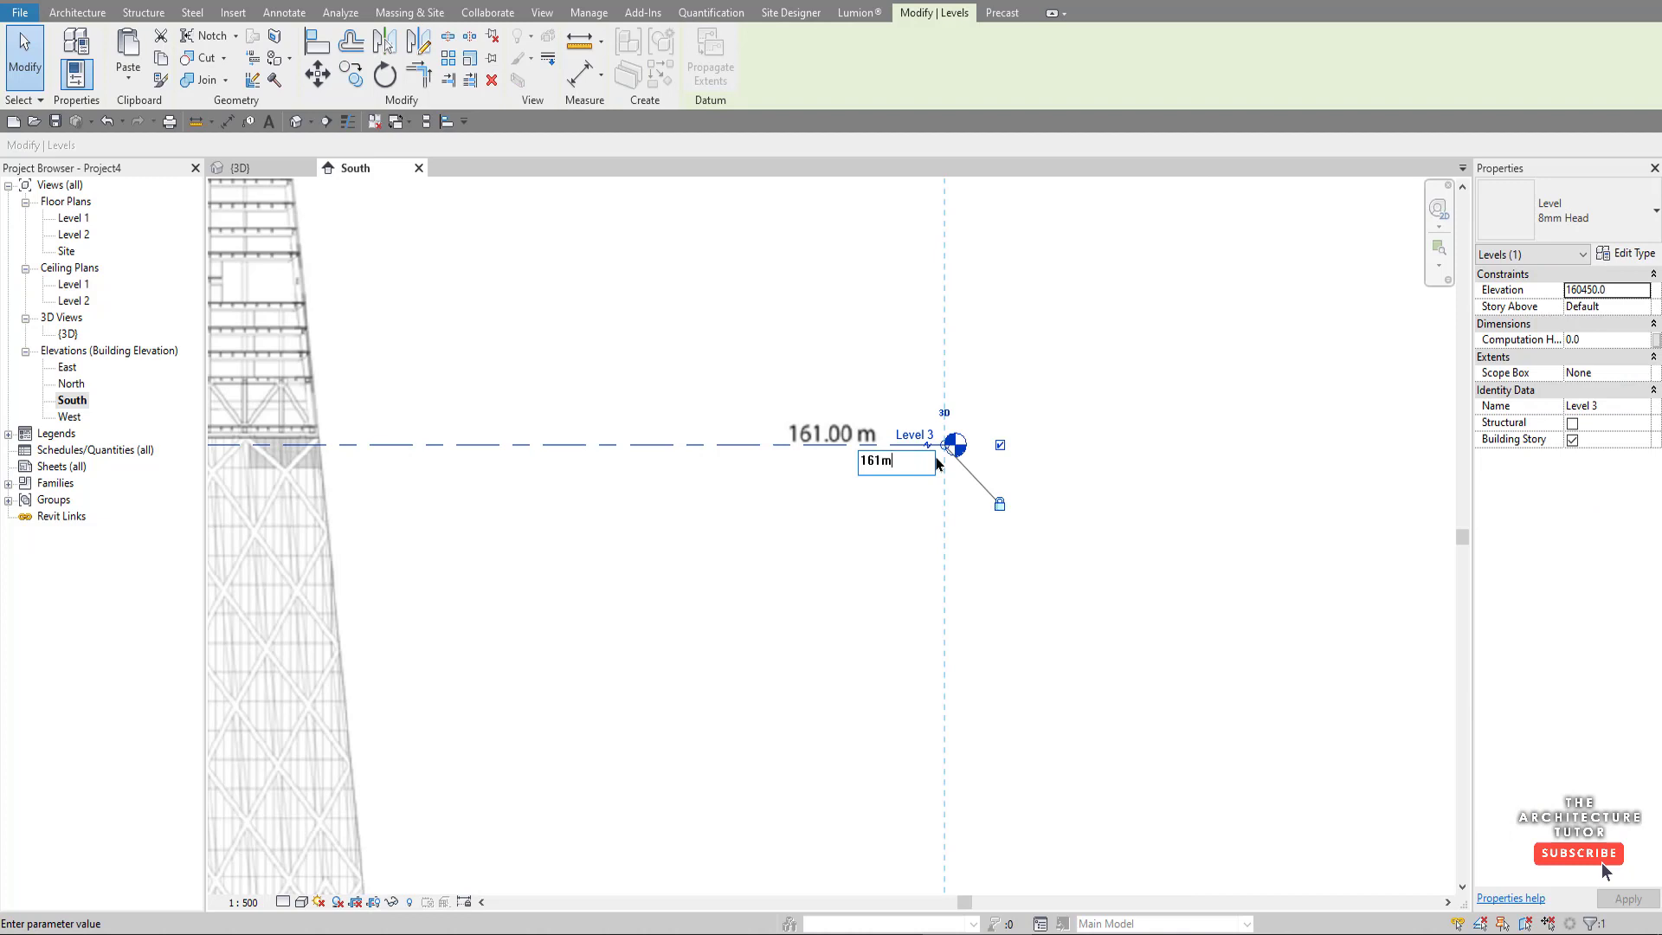
pyautogui.press('Return')
pyautogui.press('Escape')
pyautogui.scroll(-3, 781, 751)
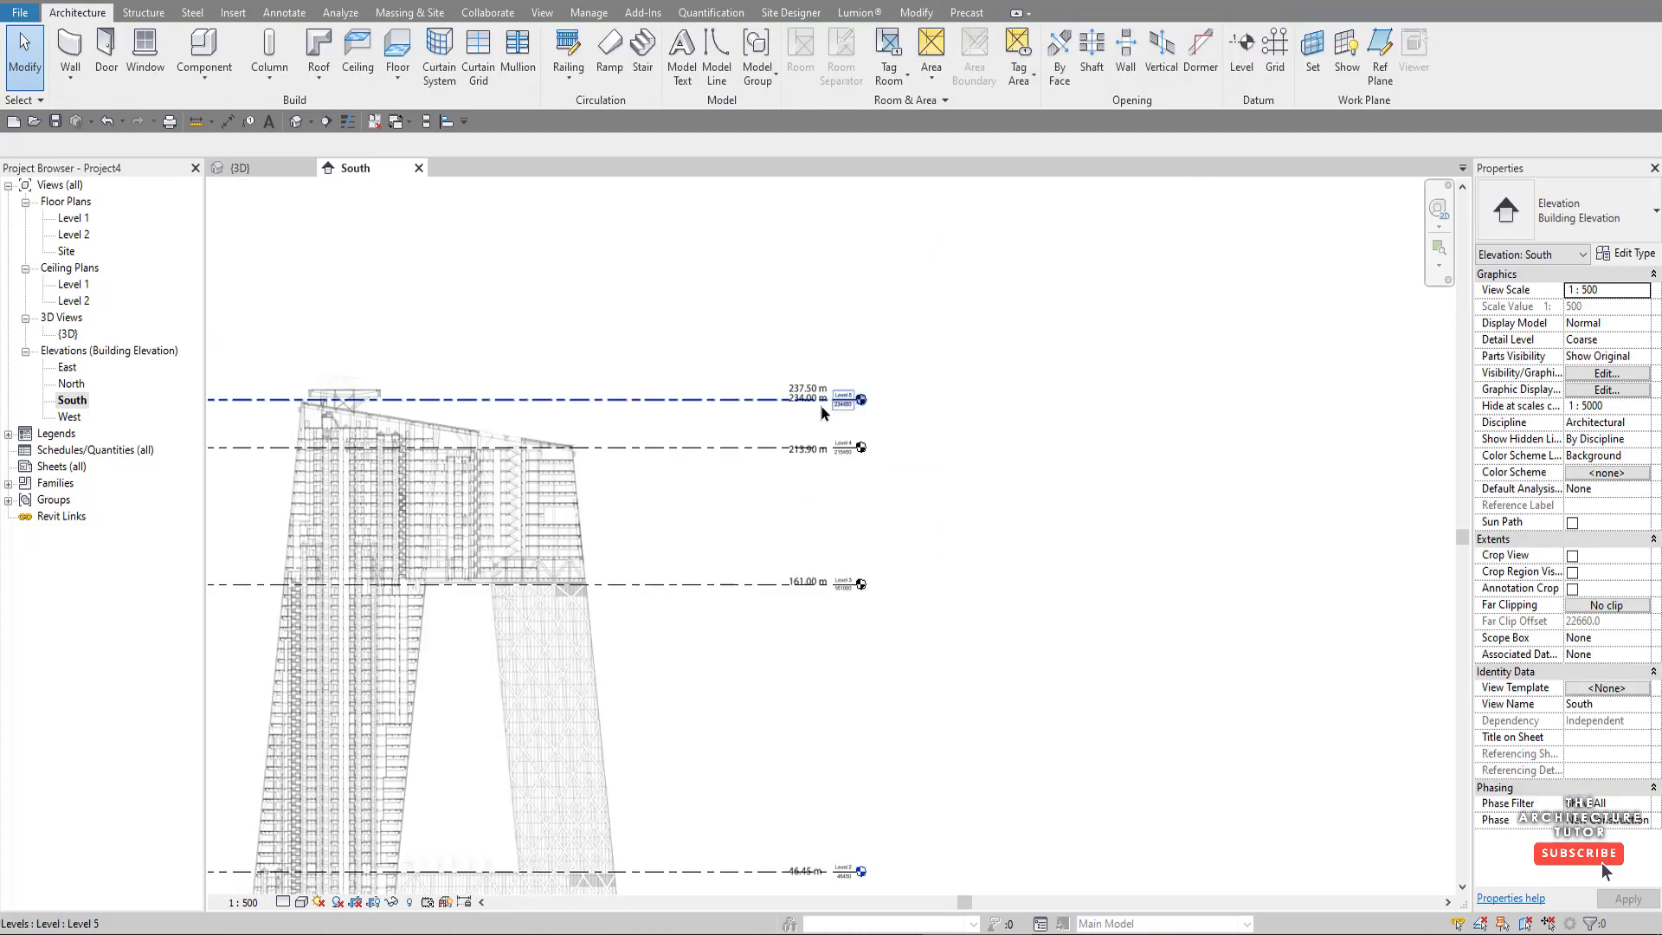
# - Set Level 4's elevation to 213.9 m to match the mark on the section image
pyautogui.scroll(5, 830, 399)
pyautogui.click(877, 537)
pyautogui.click(881, 539)
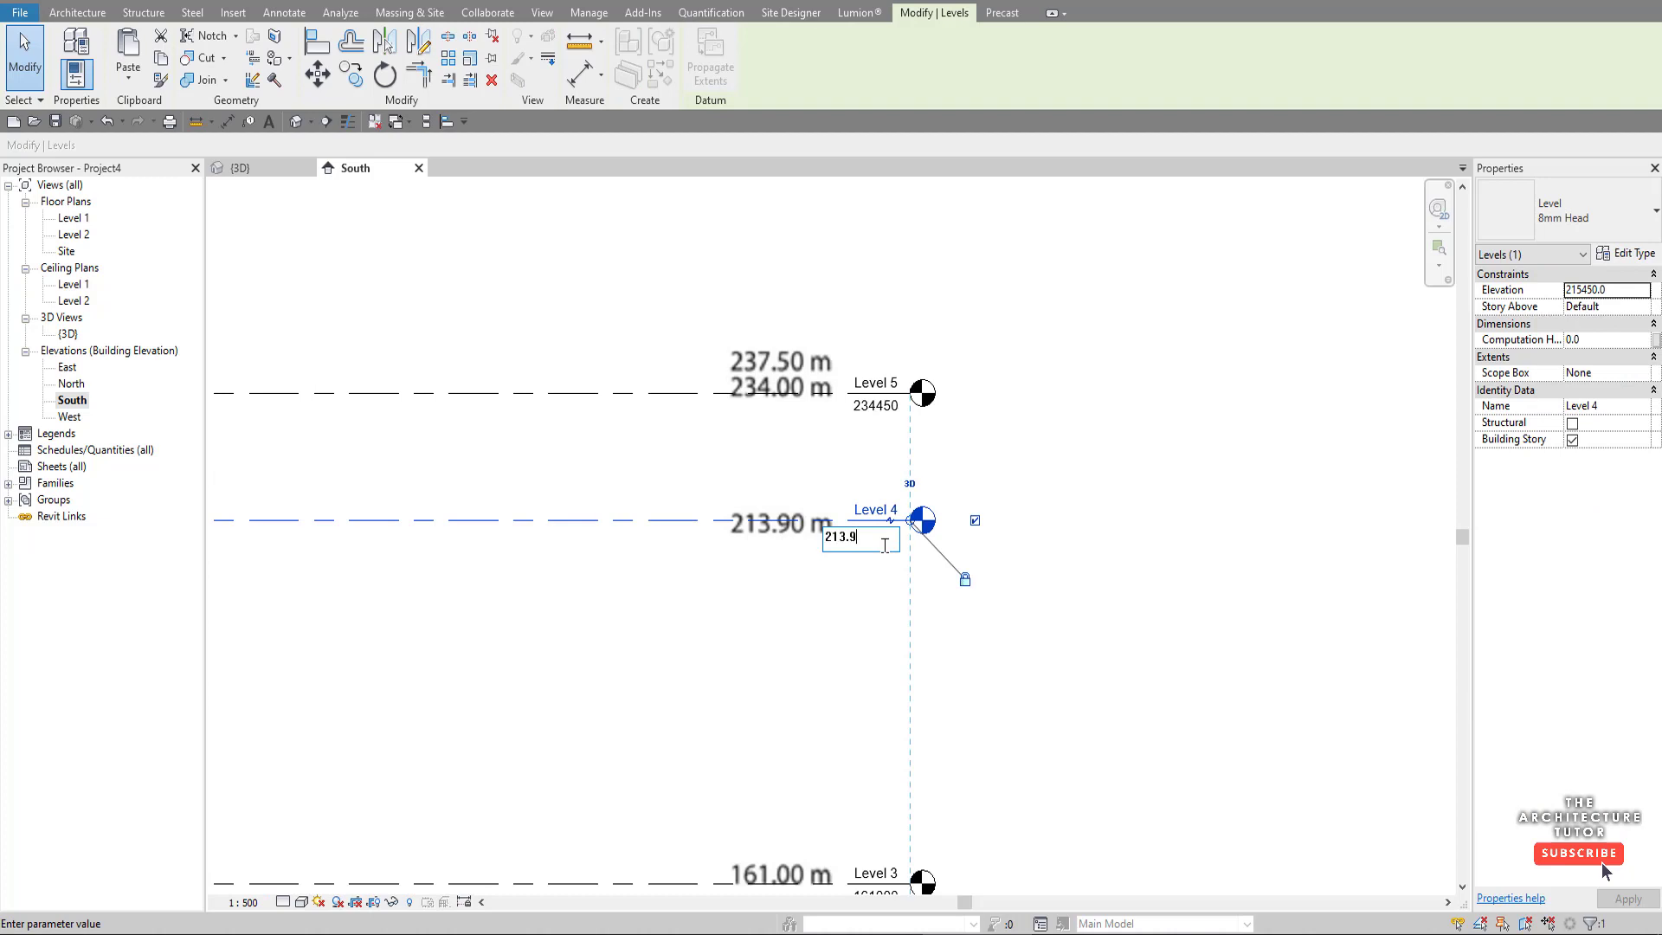
pyautogui.press('Return')
pyautogui.press('Escape')
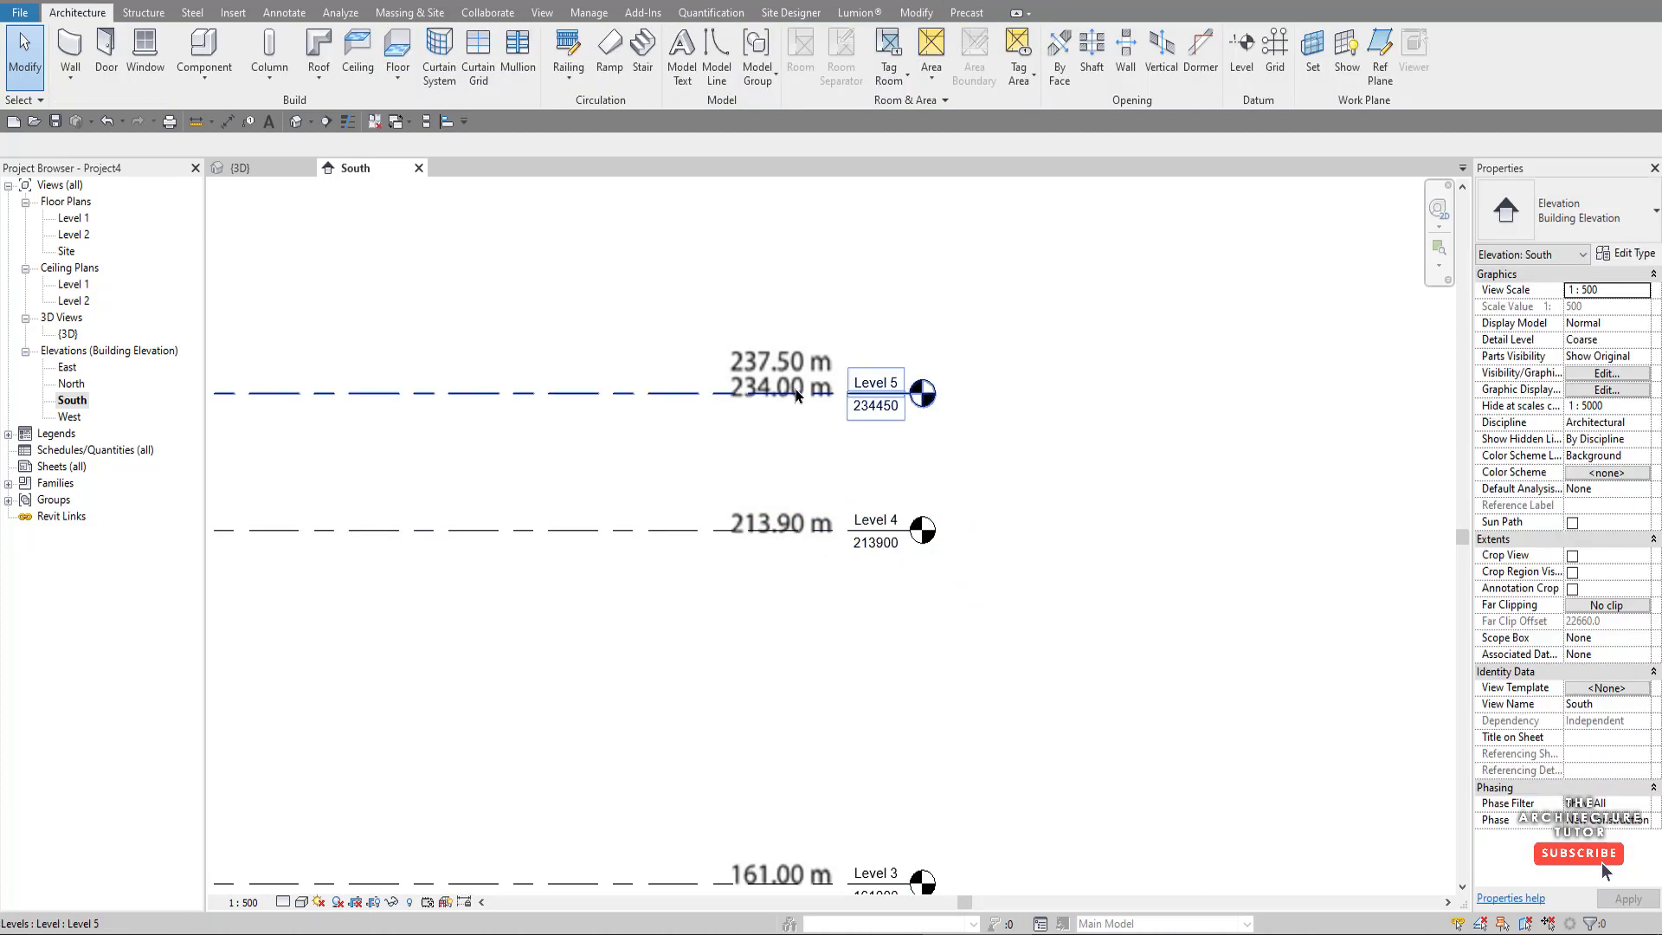
# - Set Level 5's elevation to 234 m to match the mark on the section image
pyautogui.click(879, 408)
pyautogui.click(879, 408)
pyautogui.write('234m')
pyautogui.press('Return')
pyautogui.press('Escape')
pyautogui.scroll(-5, 1083, 269)
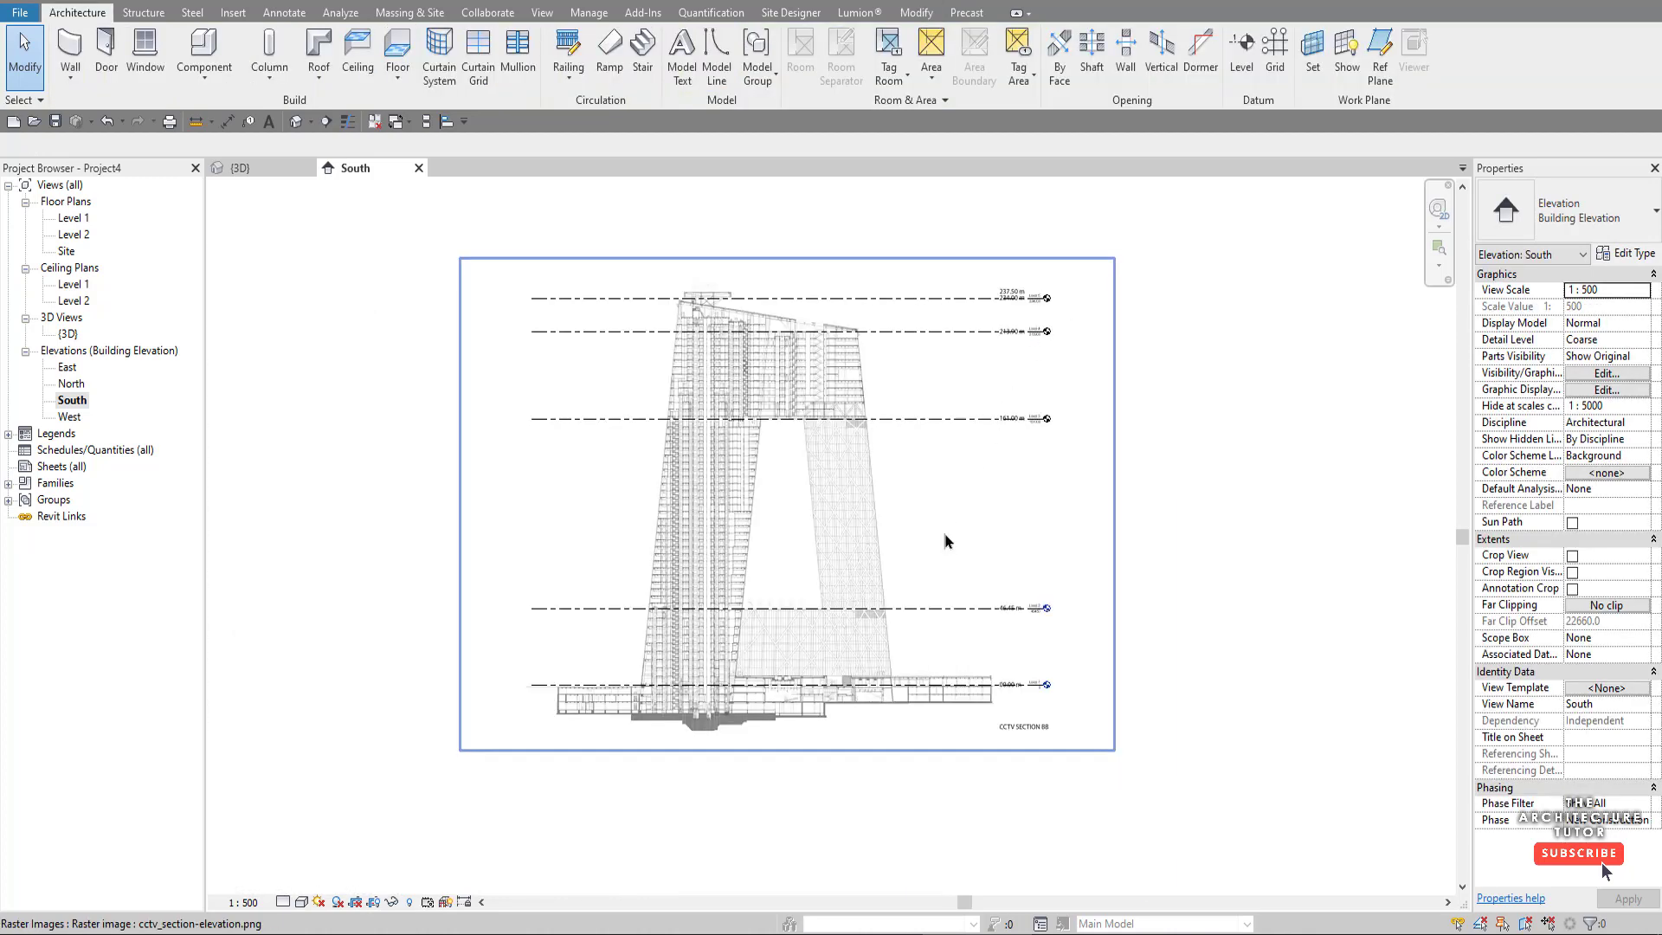
pyautogui.scroll(2, 928, 545)
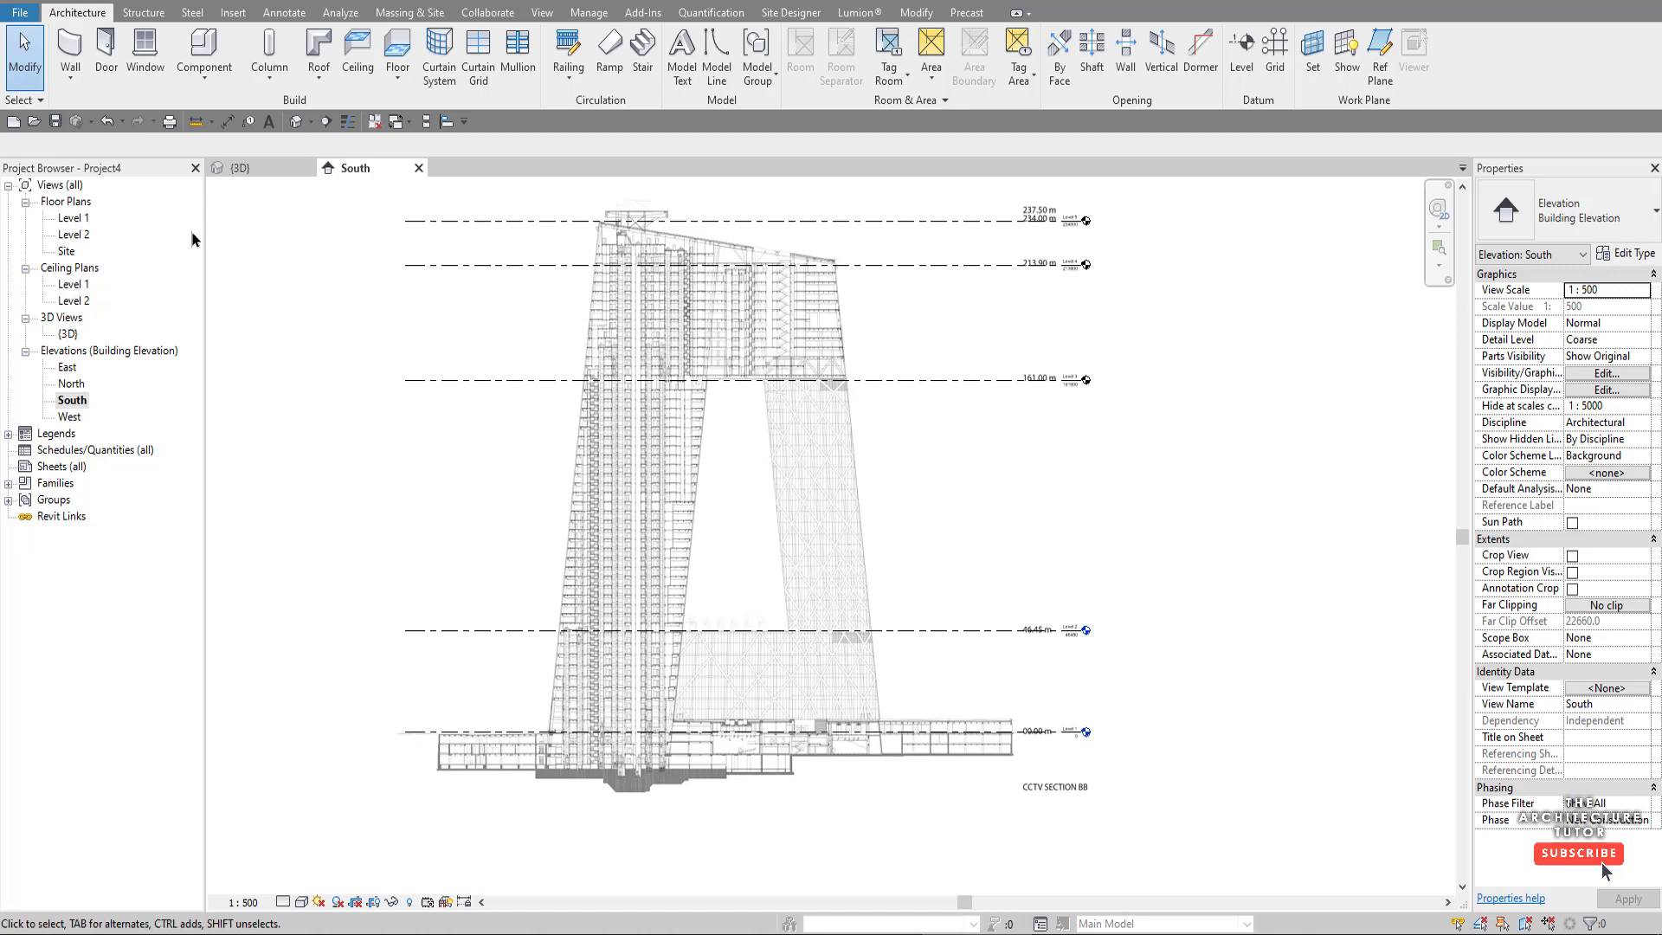
# - Open the Site floor plan and hide the base point symbols at the centre of the elevation markers
pyautogui.click(69, 251)
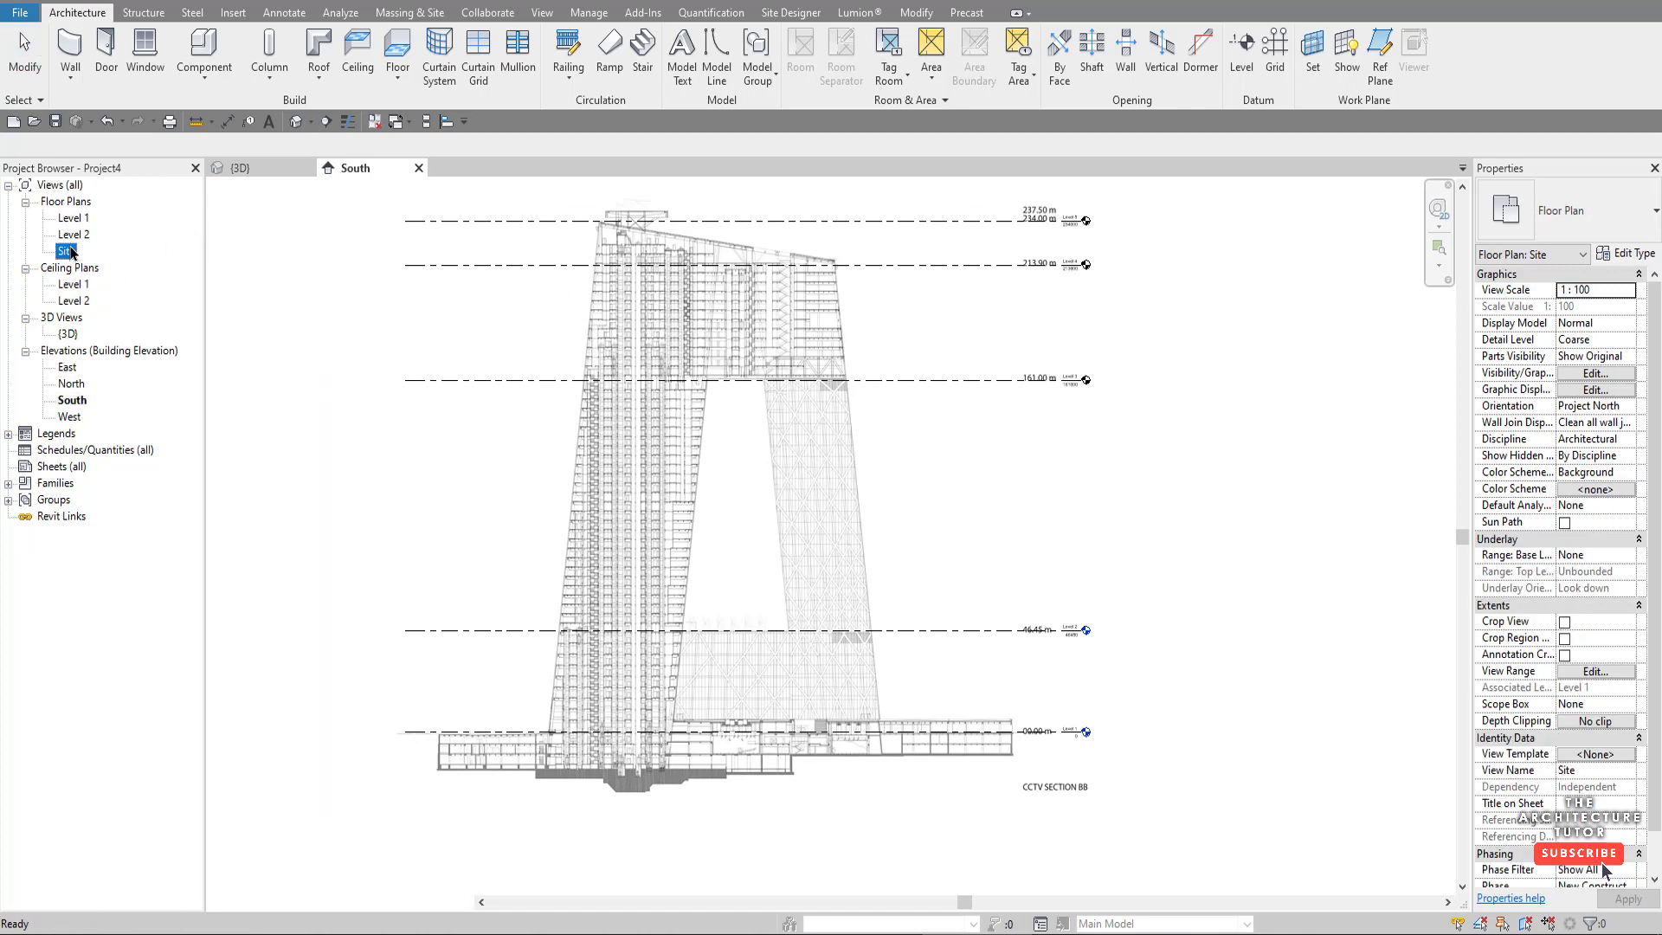
pyautogui.doubleClick(69, 251)
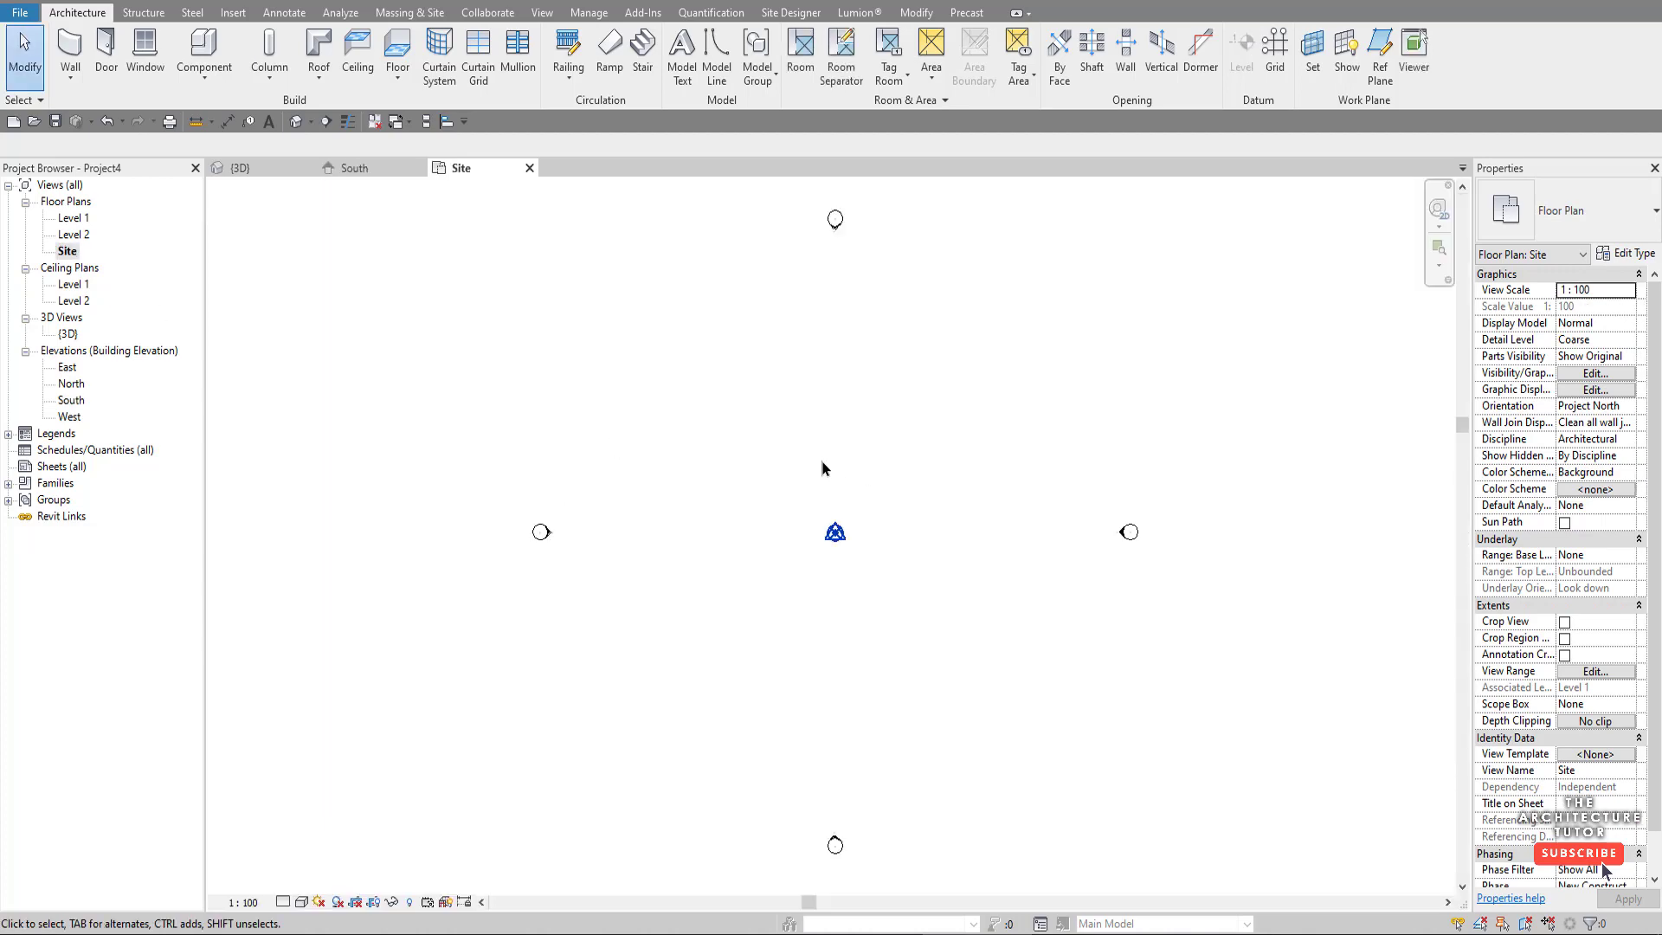
pyautogui.moveTo(844, 460); pyautogui.dragTo(933, 601)
pyautogui.press('e')
pyautogui.press('h')
# - Bring cctv_plan.jpg from the project folder into the Site plan and enlarge it to about 42336 mm wide
pyautogui.hotkey('alt', 'Tab')
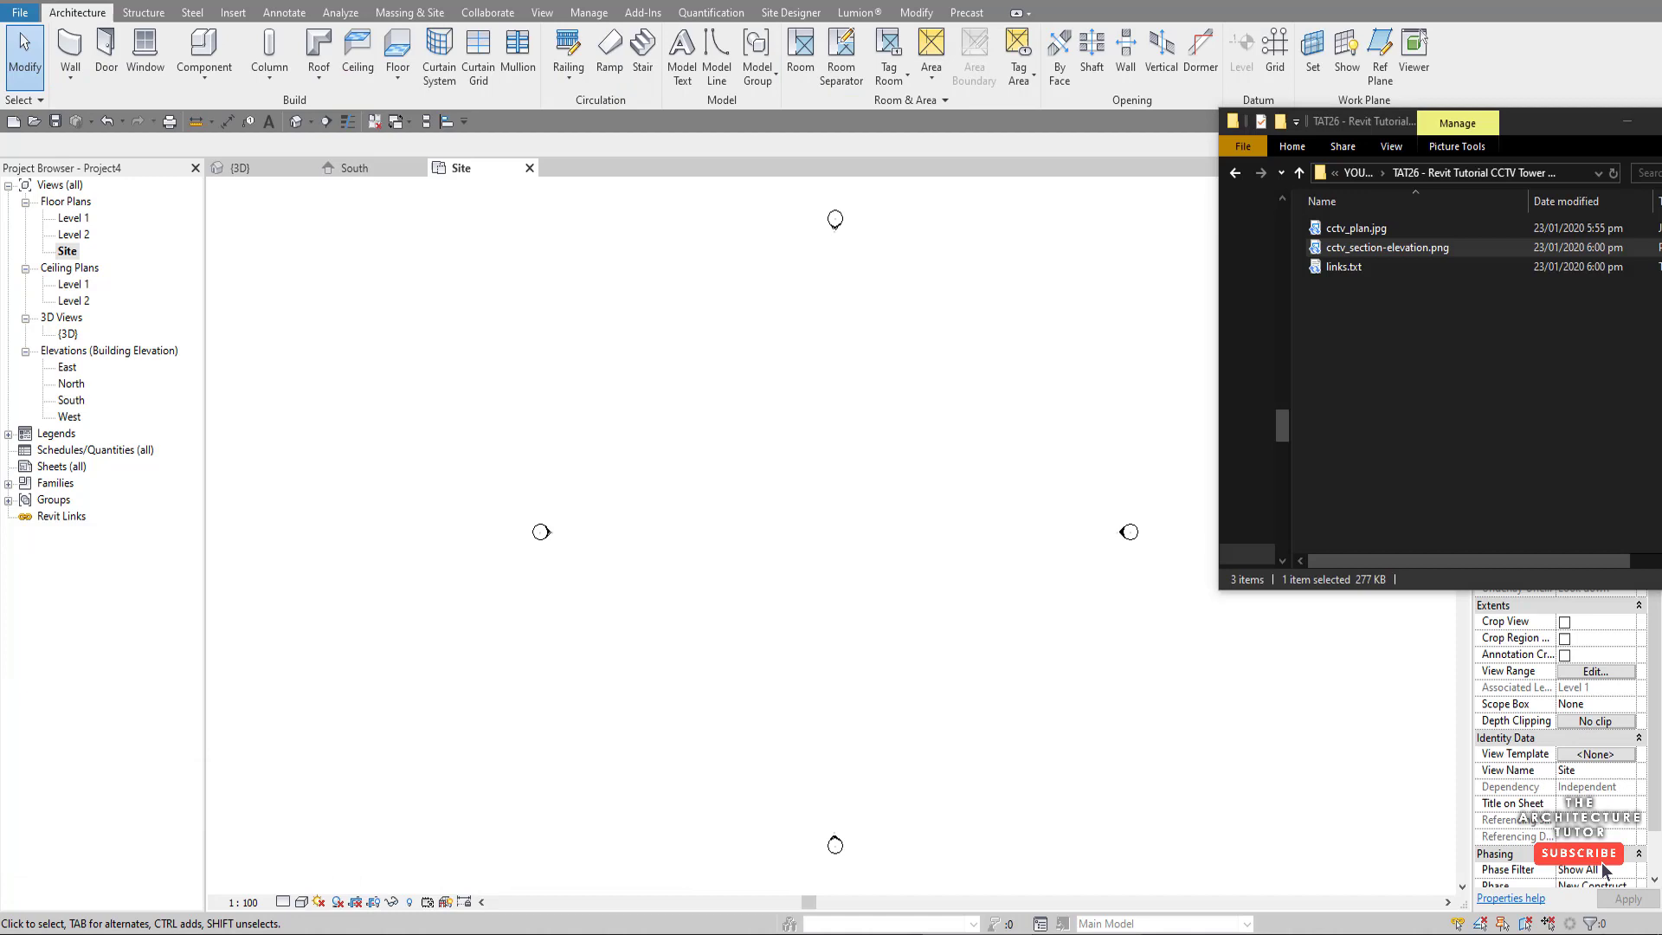
pyautogui.moveTo(1403, 230); pyautogui.dragTo(821, 396)
pyautogui.click(823, 396)
pyautogui.moveTo(993, 536); pyautogui.dragTo(1150, 667)
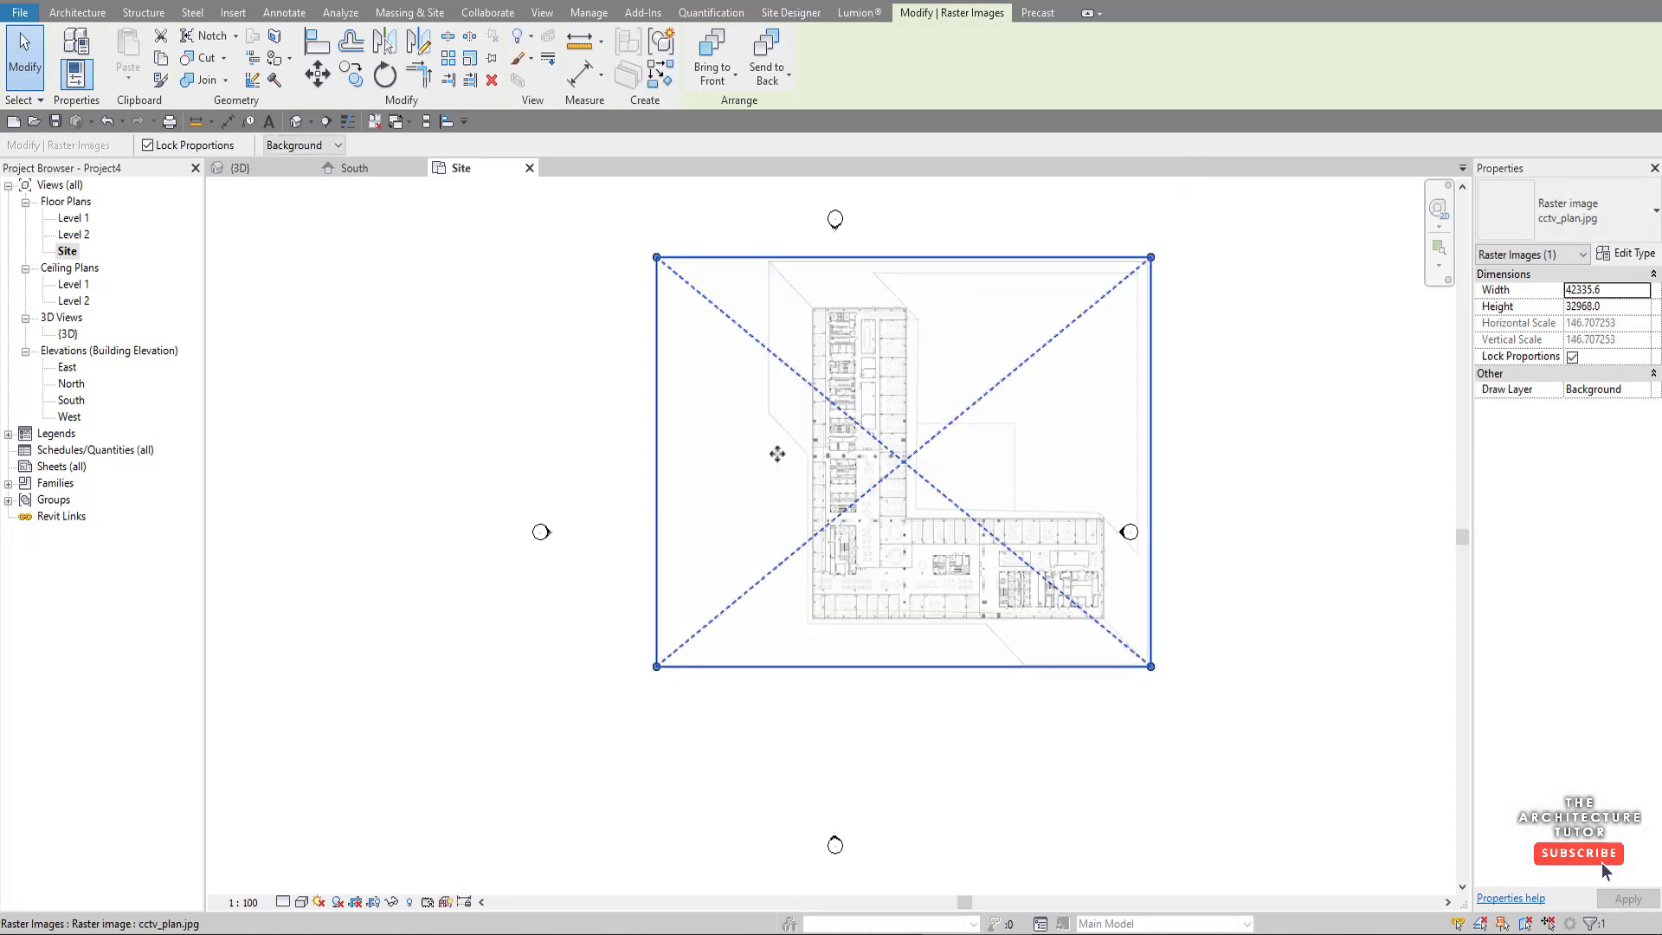
pyautogui.scroll(-3, 777, 454)
pyautogui.scroll(3, 800, 406)
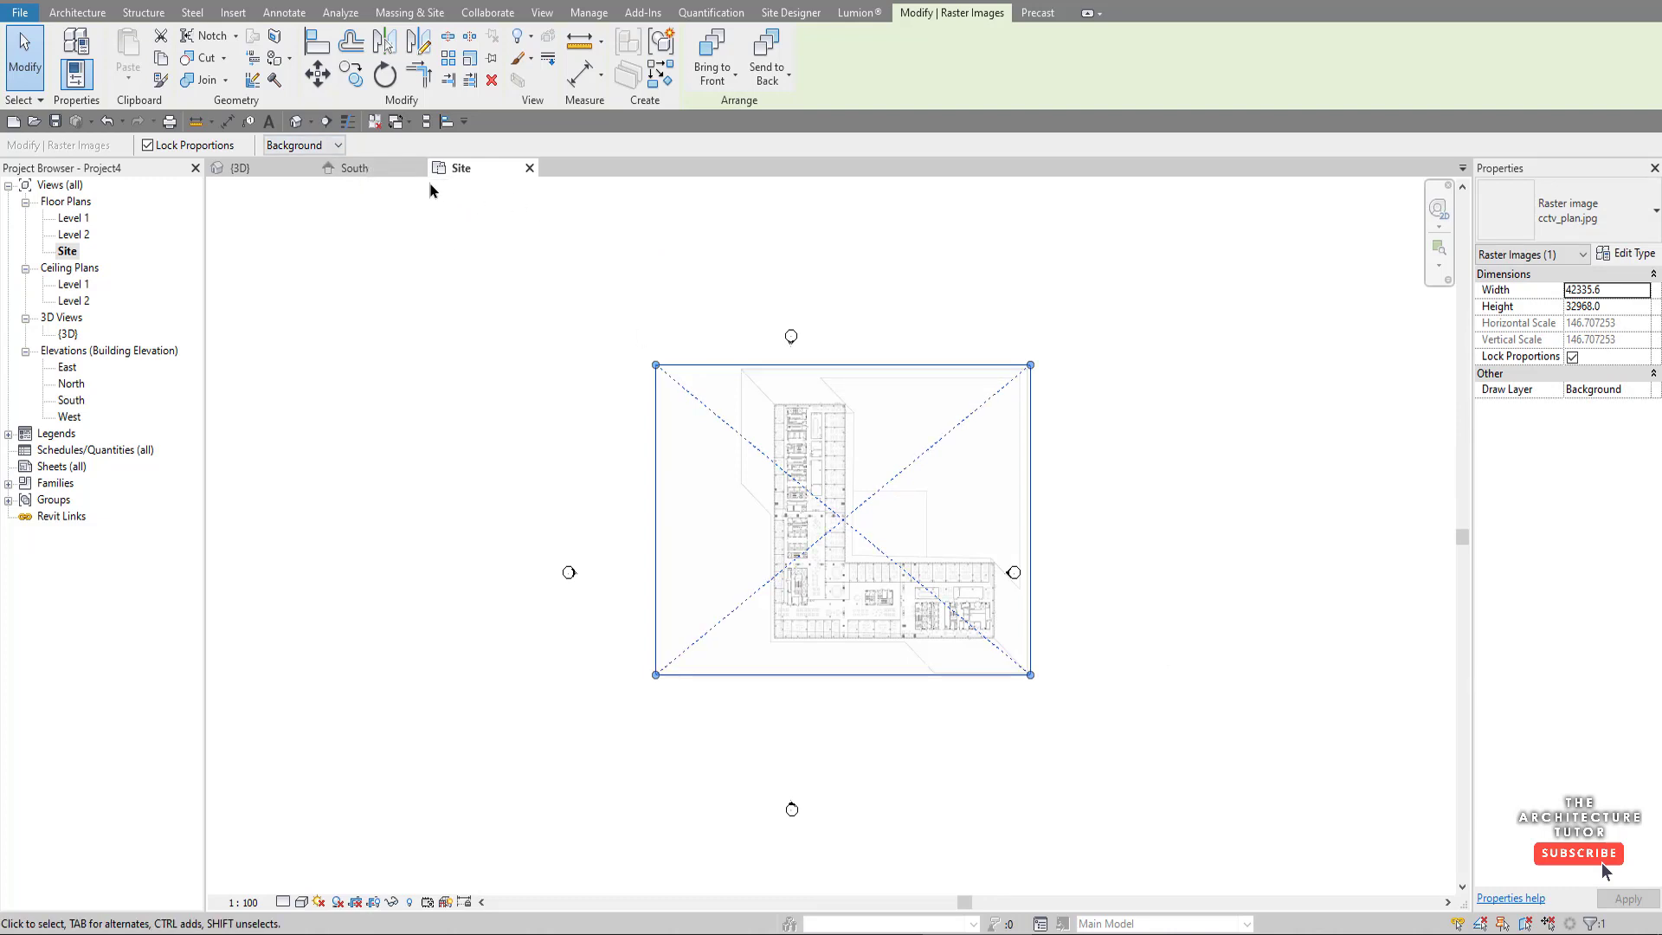
# - Compare the plan image's orientation with the South elevation and rotate the image 90° in the Site plan
pyautogui.scroll(1, 934, 485)
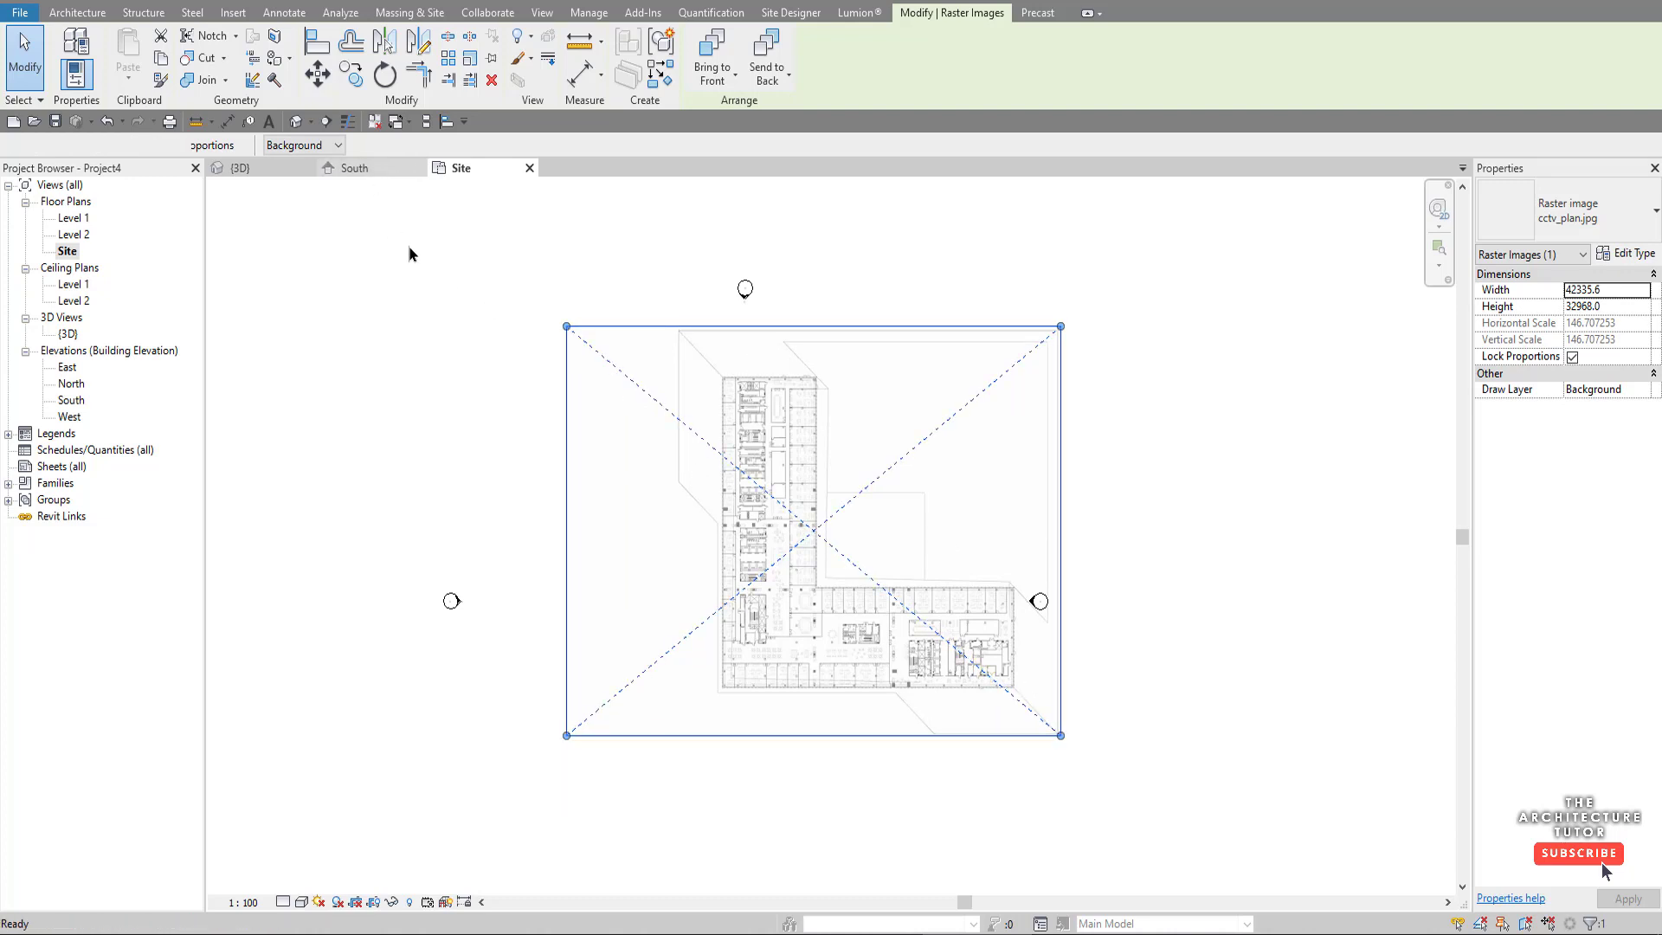
pyautogui.hotkey('ctrl', 'Tab')
pyautogui.scroll(2, 611, 555)
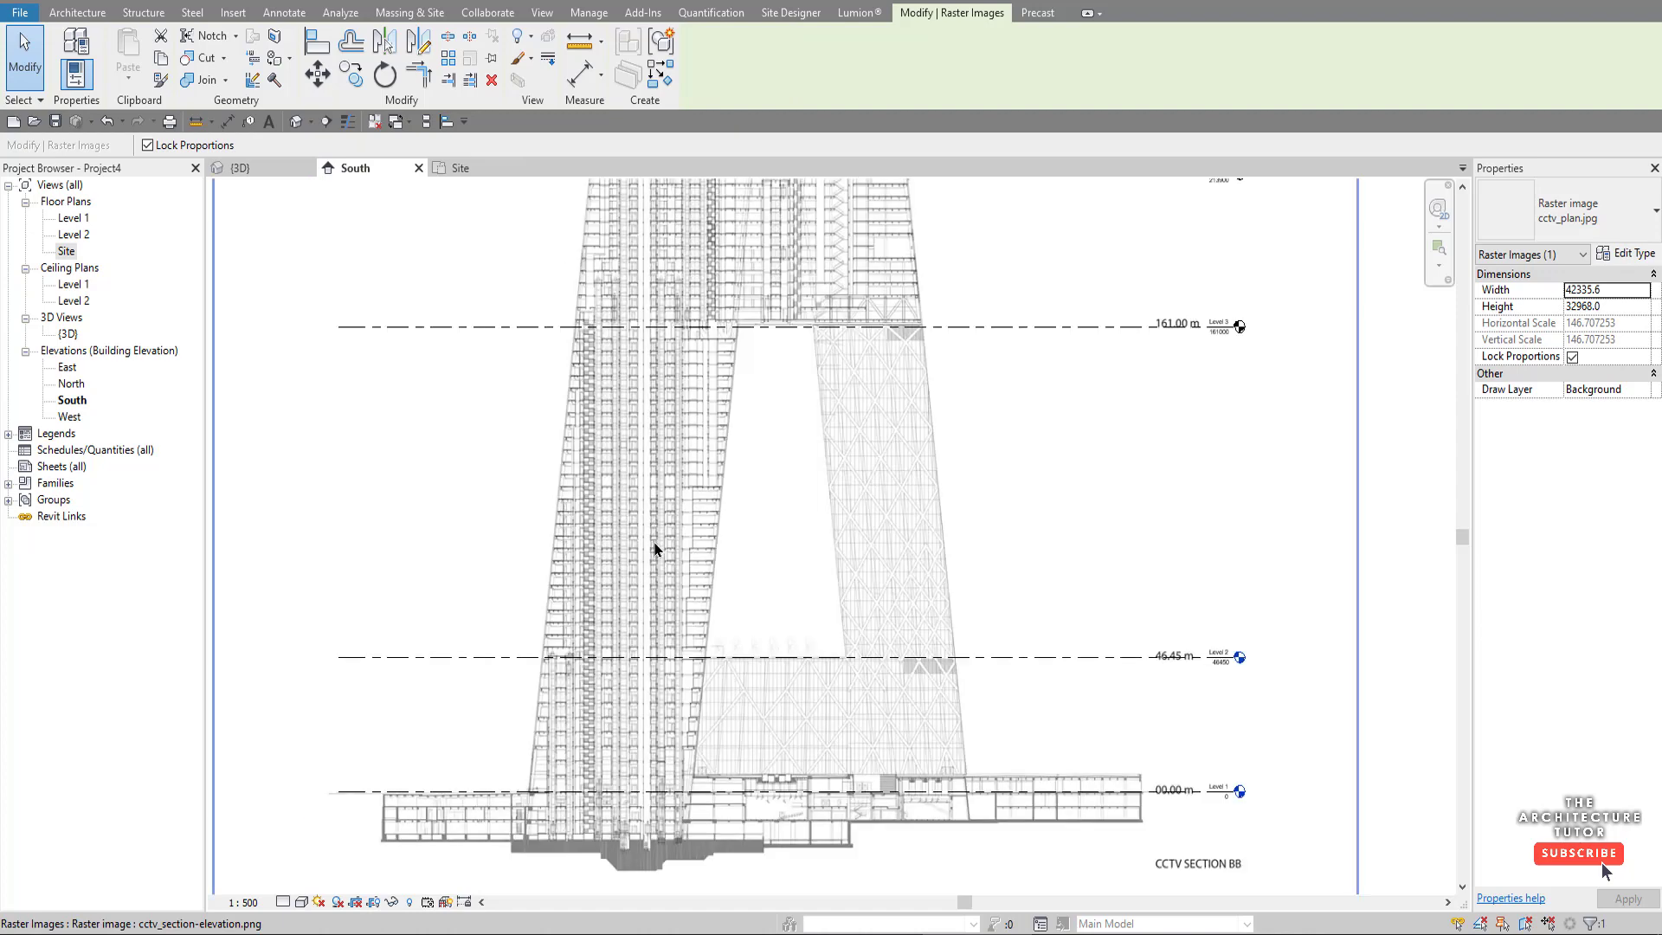
pyautogui.click(498, 172)
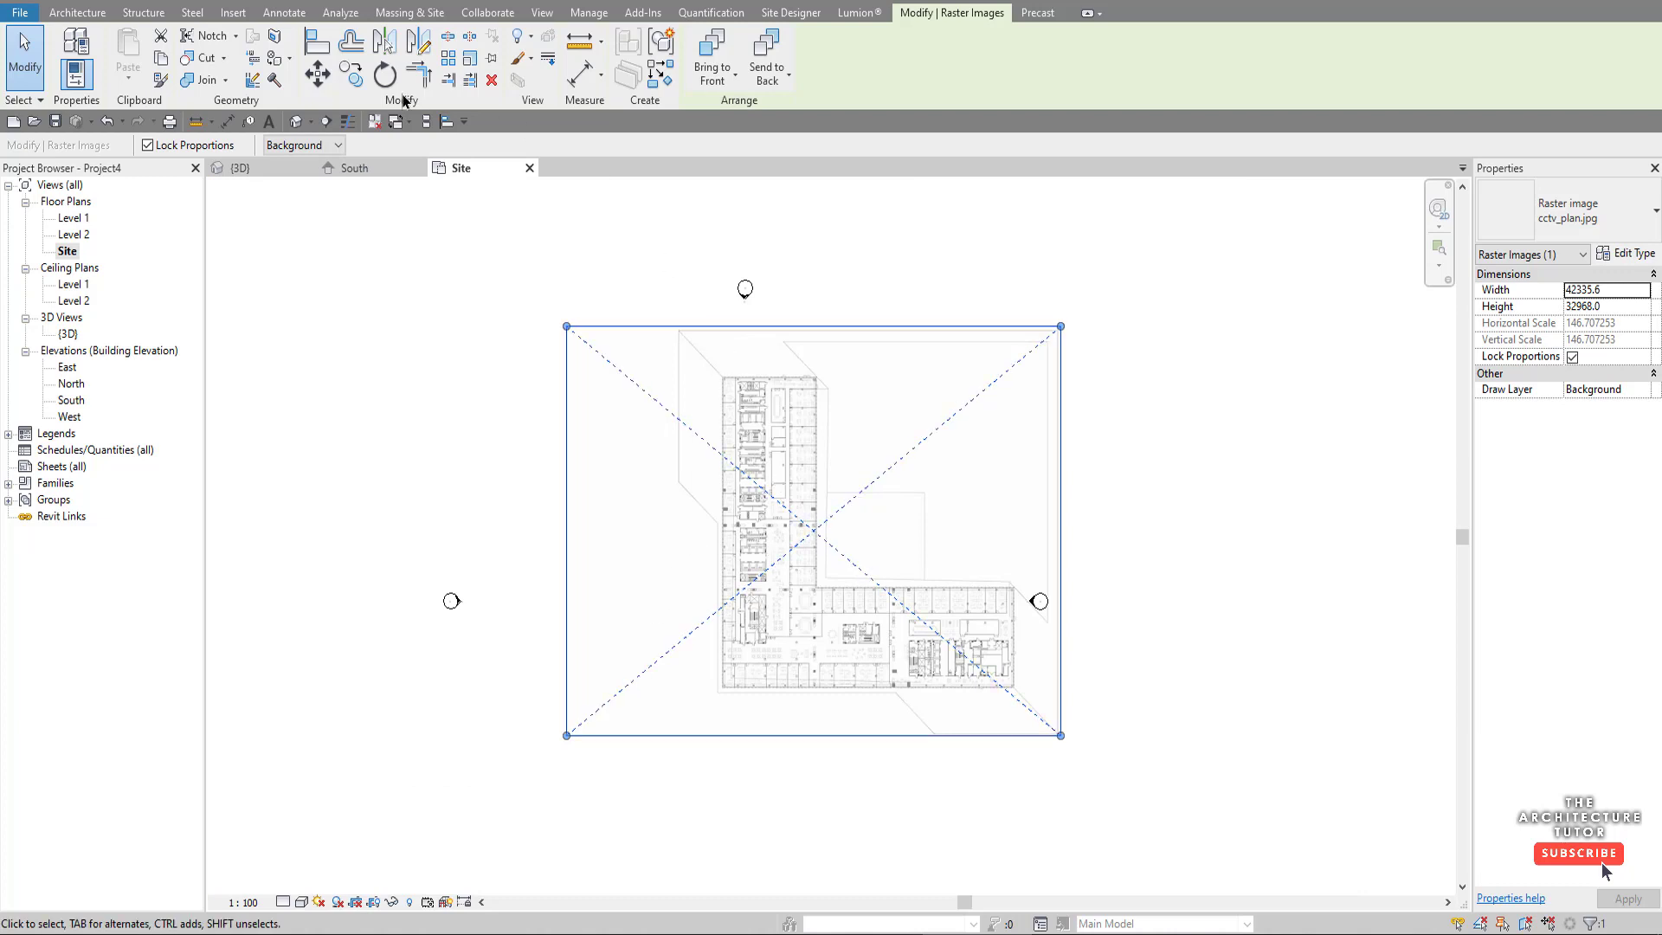
pyautogui.click(381, 78)
pyautogui.click(988, 452)
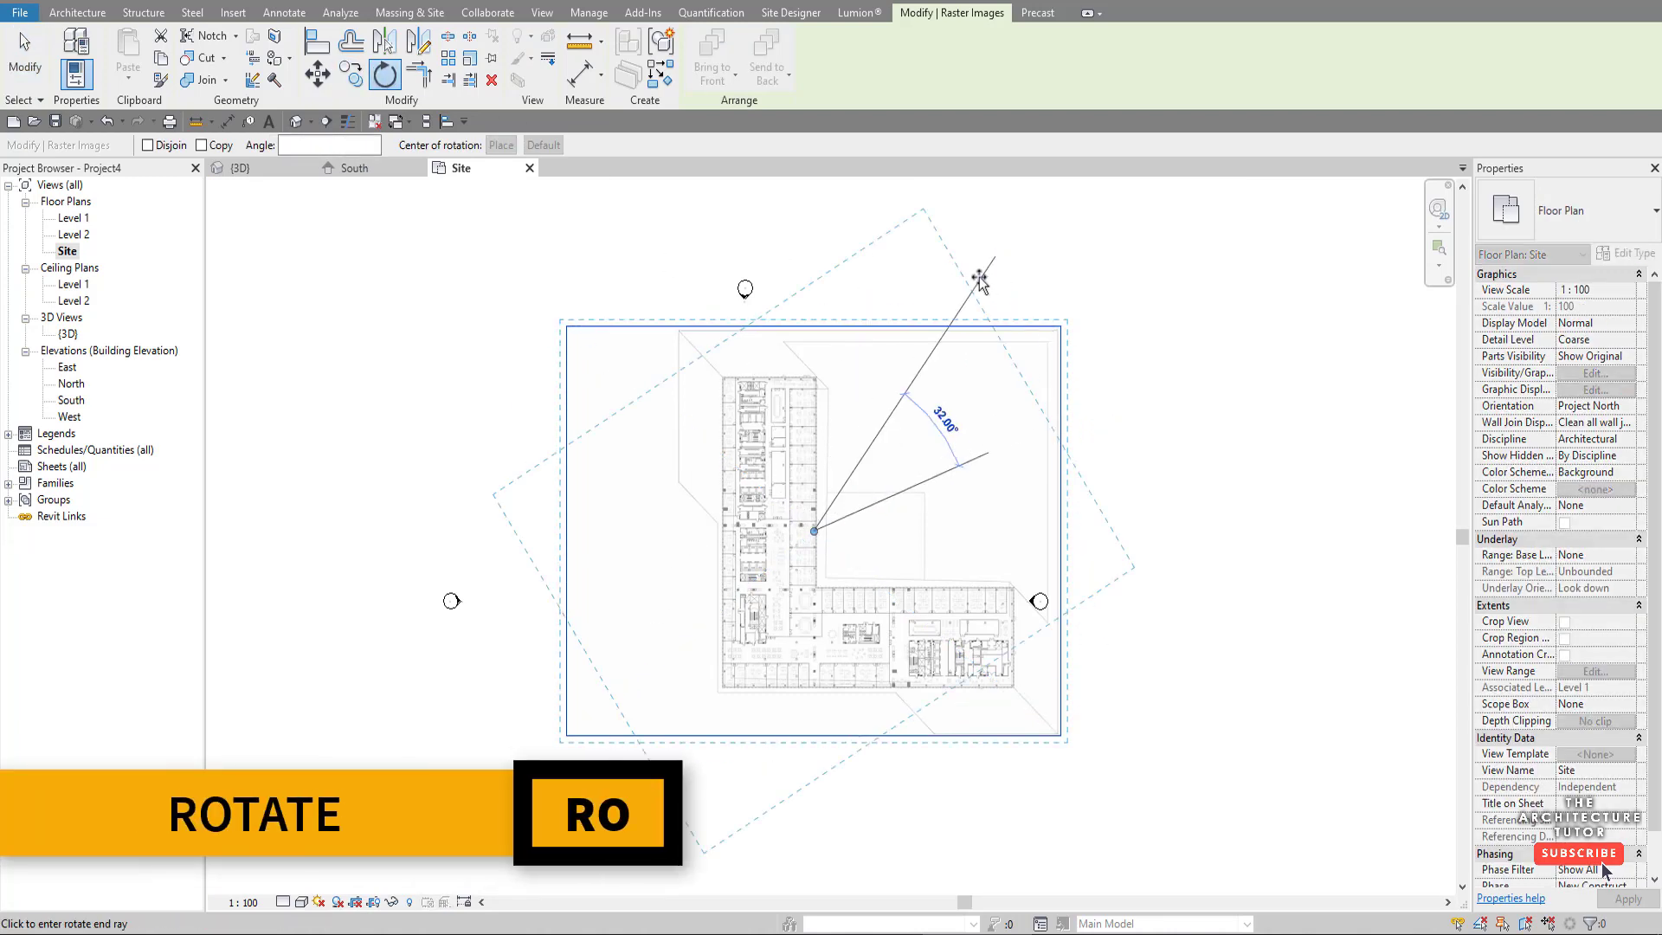
pyautogui.write('90')
pyautogui.press('Return')
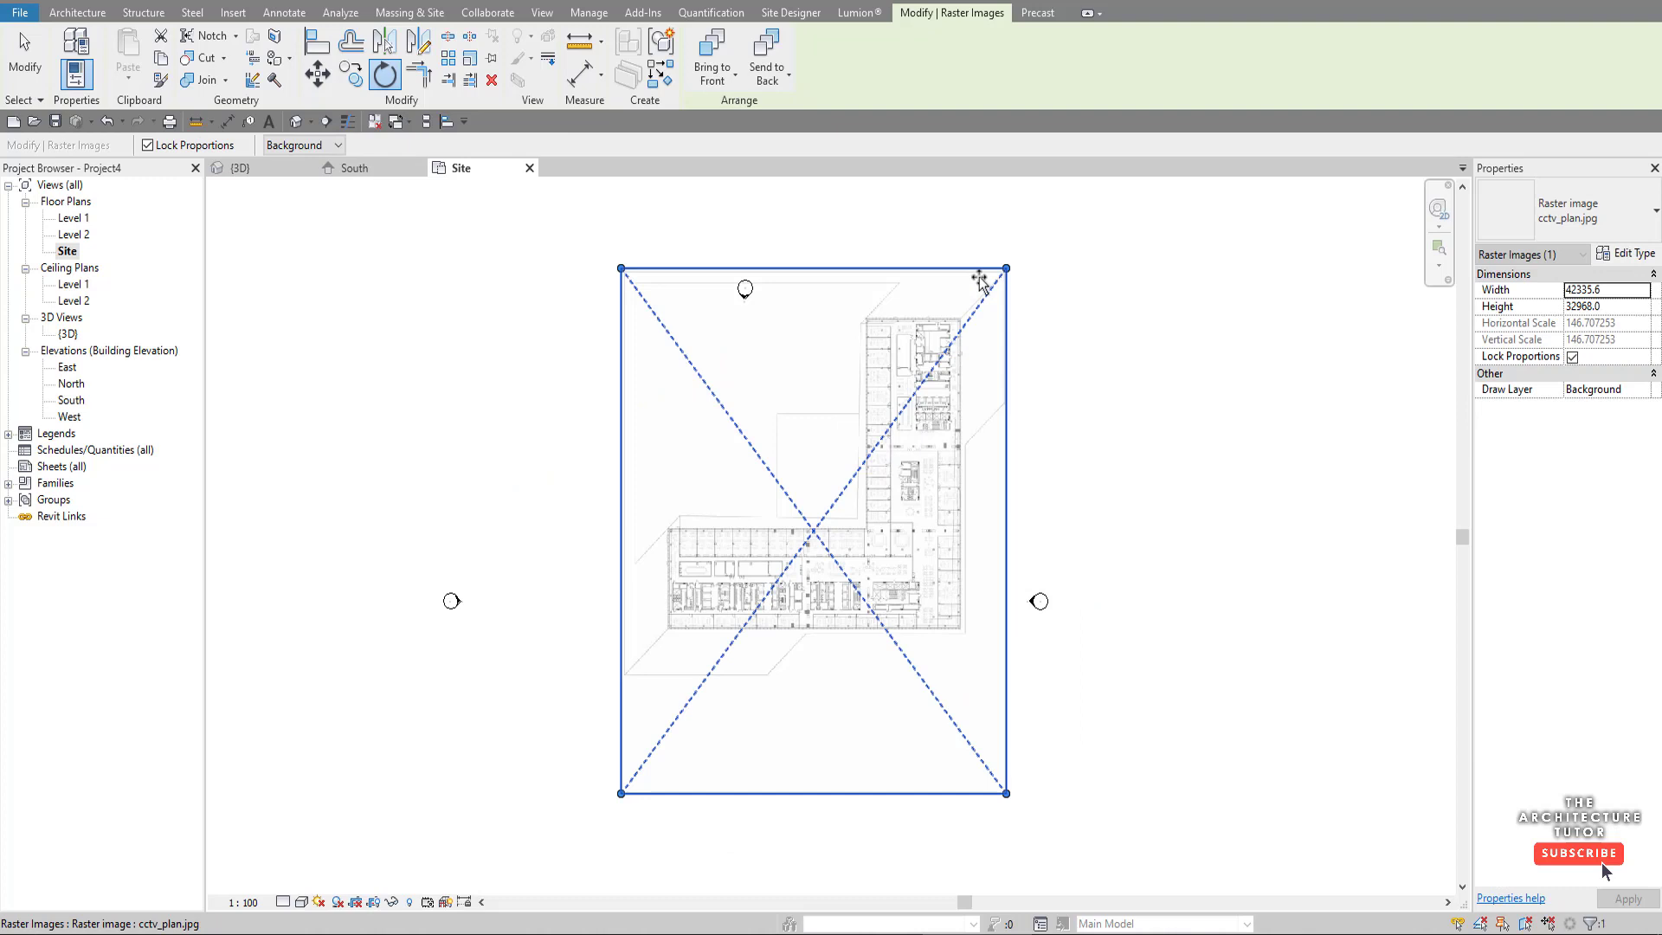
pyautogui.press('Escape')
# - In the South elevation, draw a vertical reference plane from the tower's left base corner on Level 1 to above the roof
pyautogui.scroll(3, 616, 665)
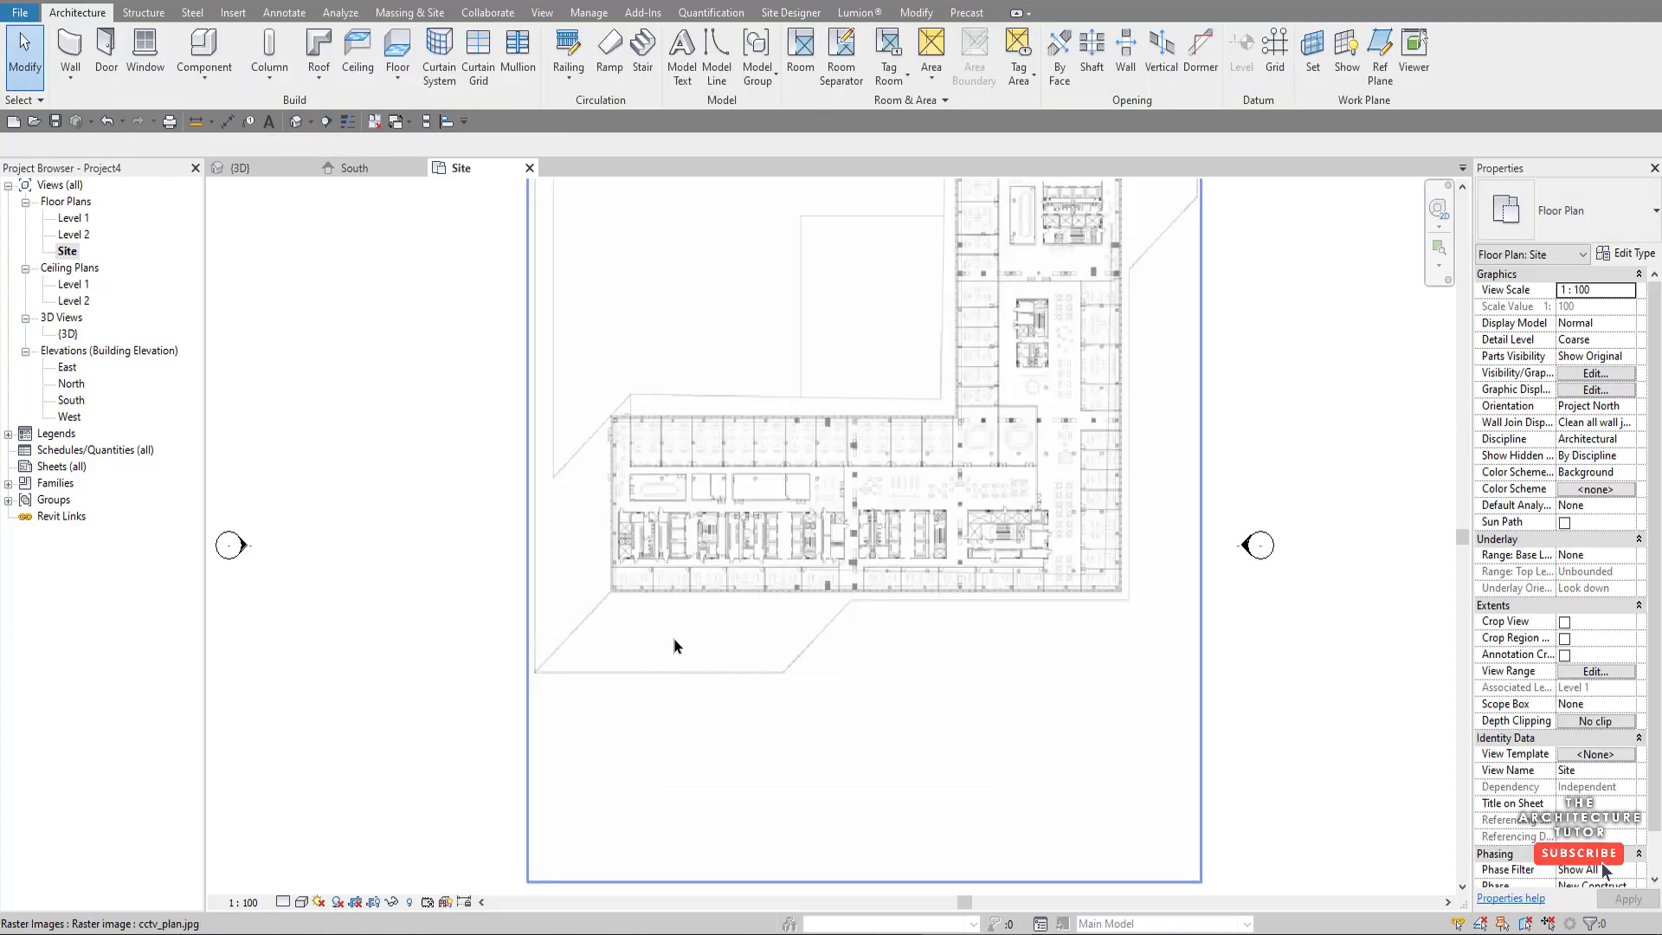
pyautogui.scroll(-3, 823, 588)
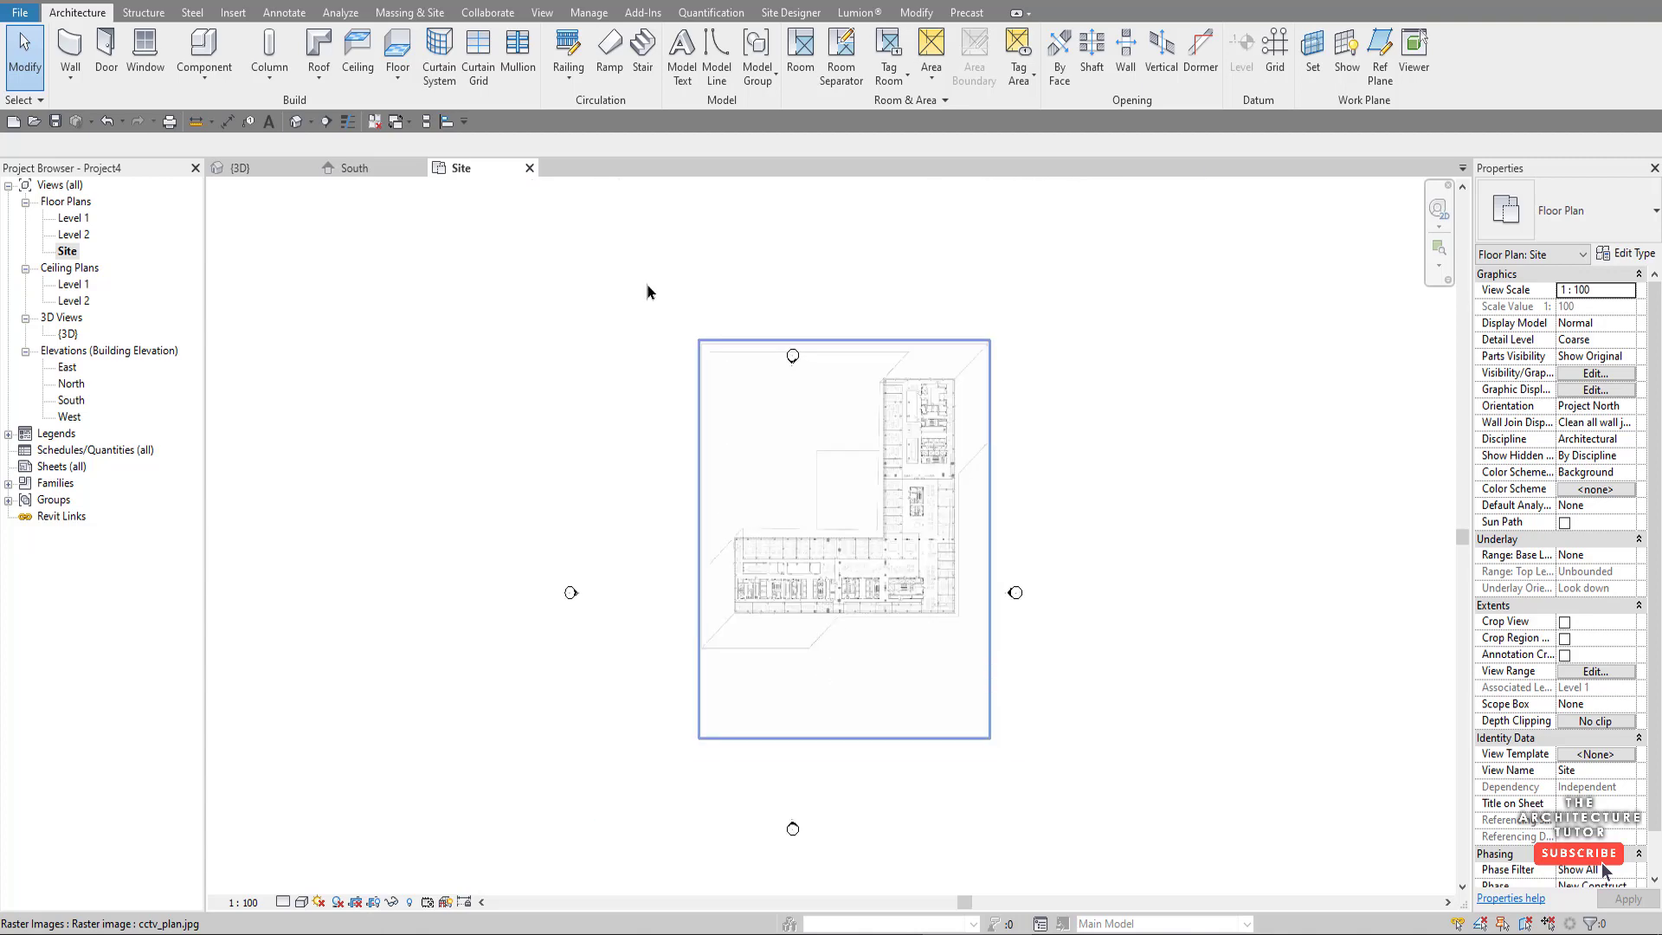
pyautogui.click(373, 173)
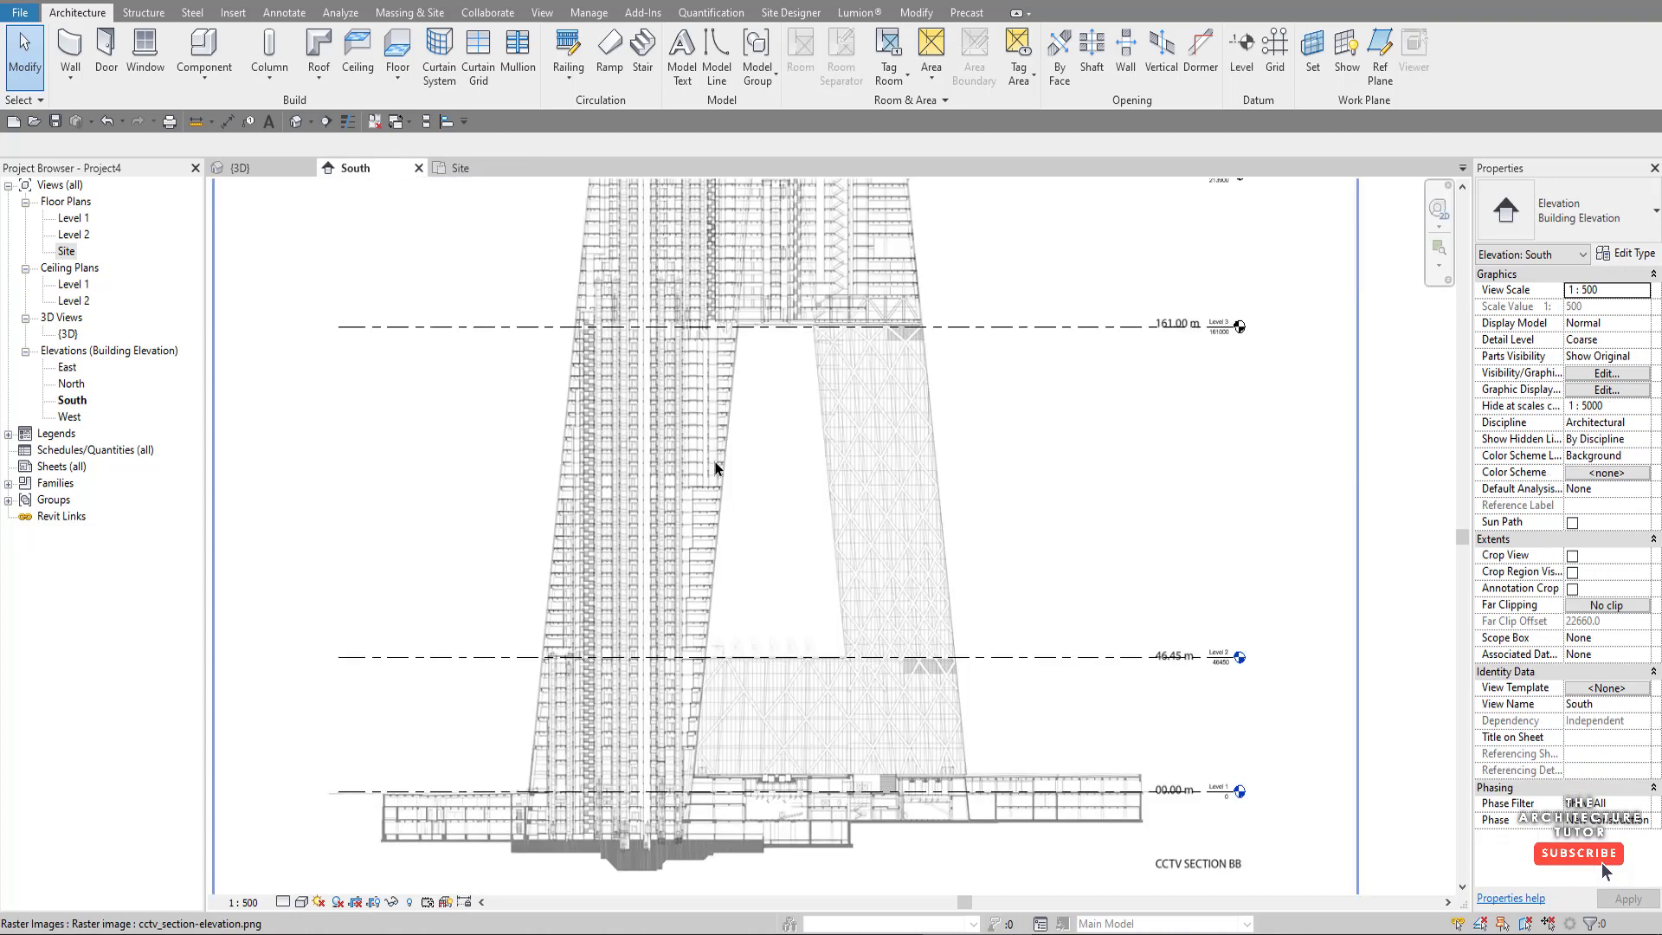
pyautogui.scroll(-3, 714, 472)
pyautogui.scroll(2, 665, 446)
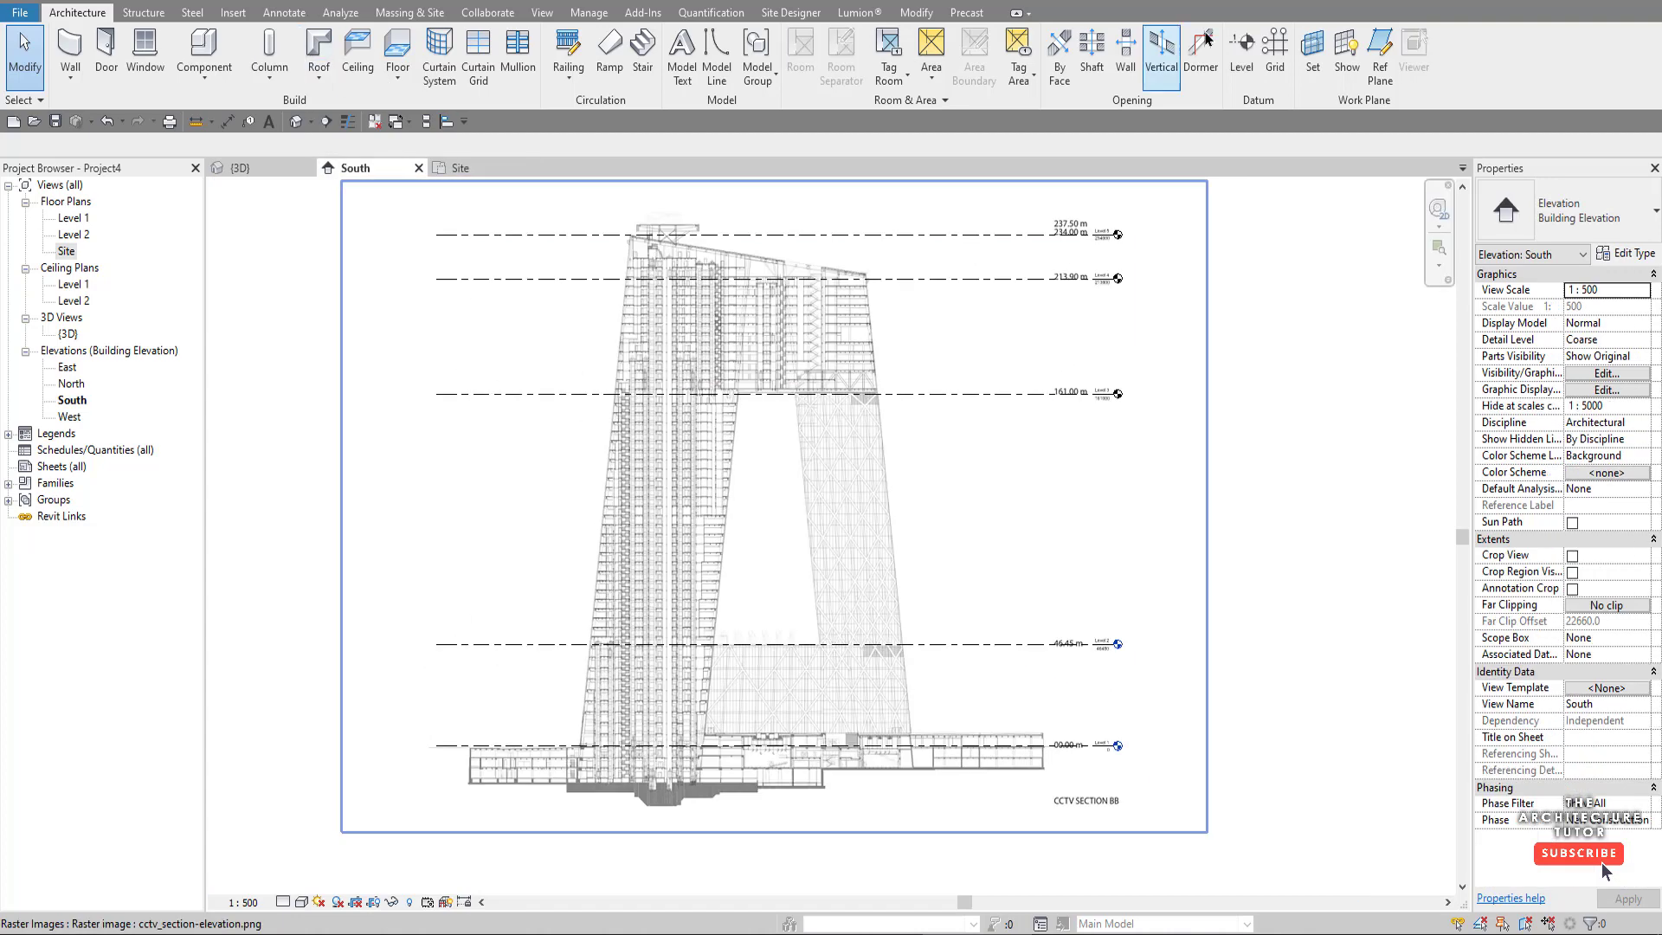
pyautogui.click(1380, 54)
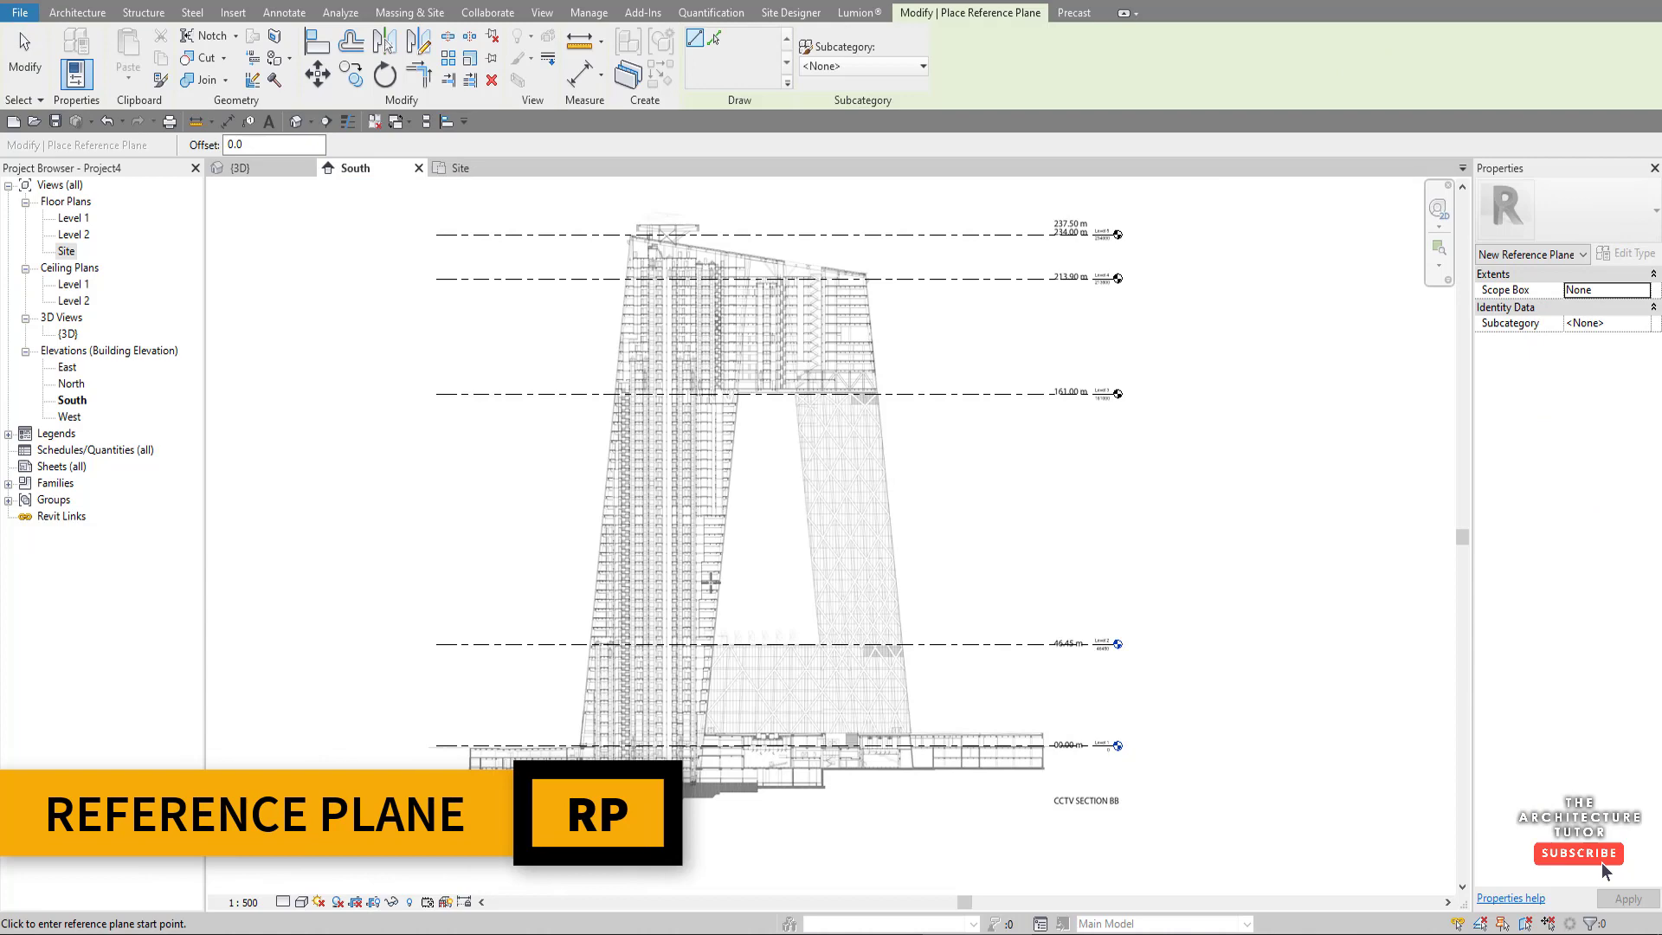
pyautogui.scroll(3, 580, 745)
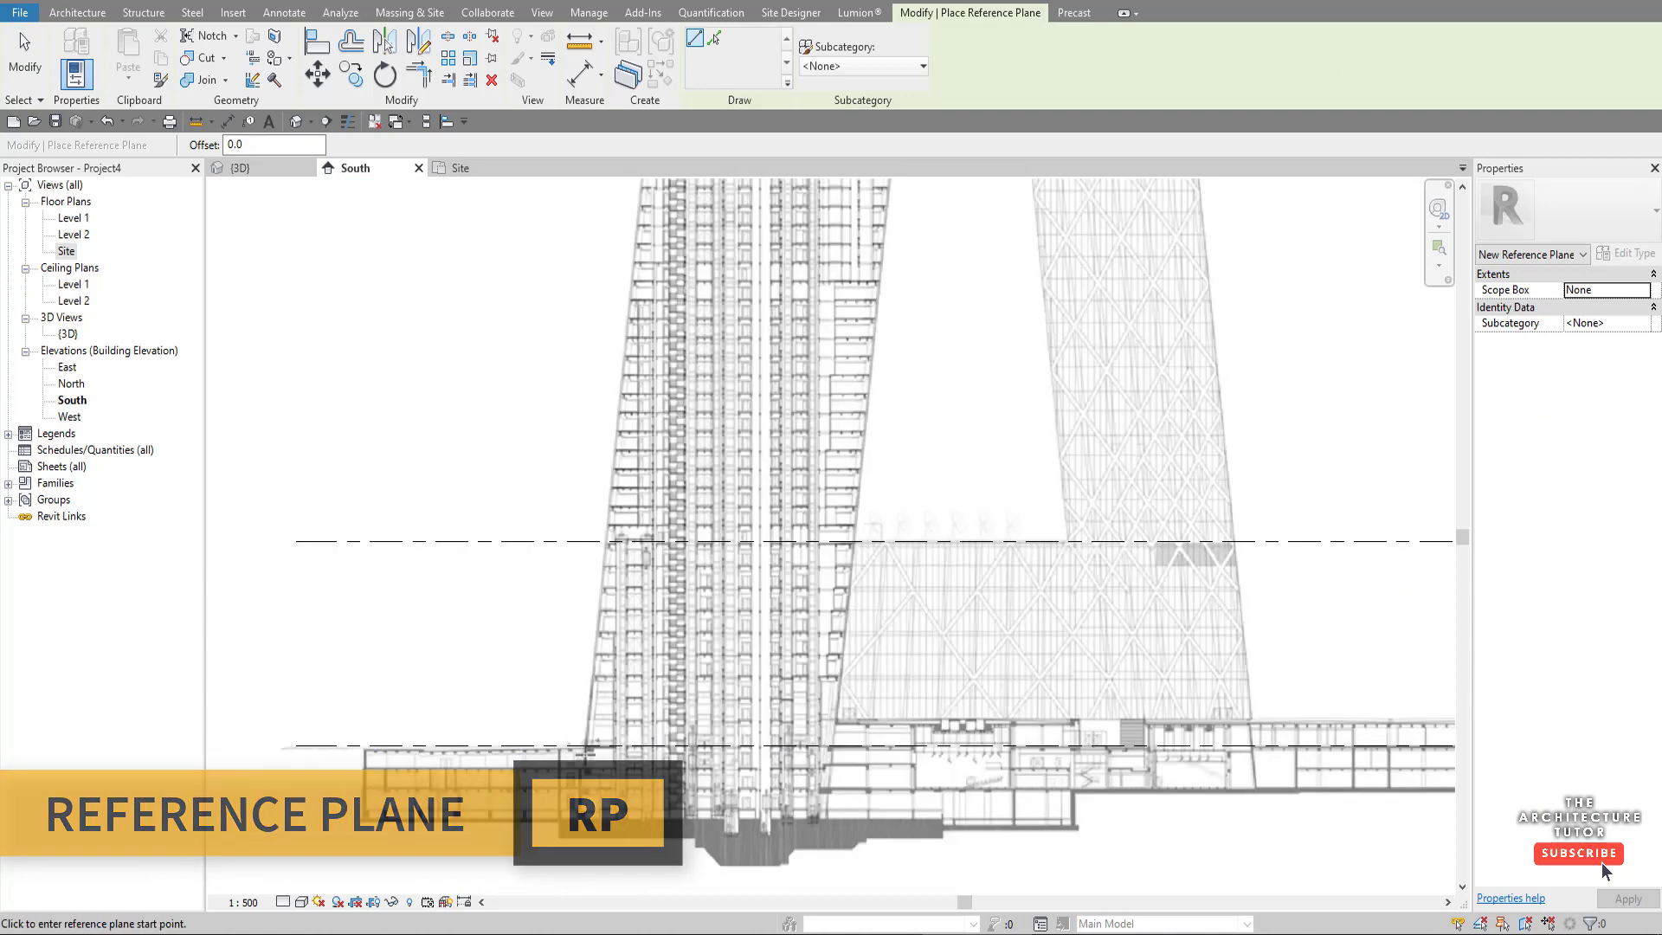
pyautogui.click(581, 744)
pyautogui.scroll(-3, 582, 745)
pyautogui.click(585, 222)
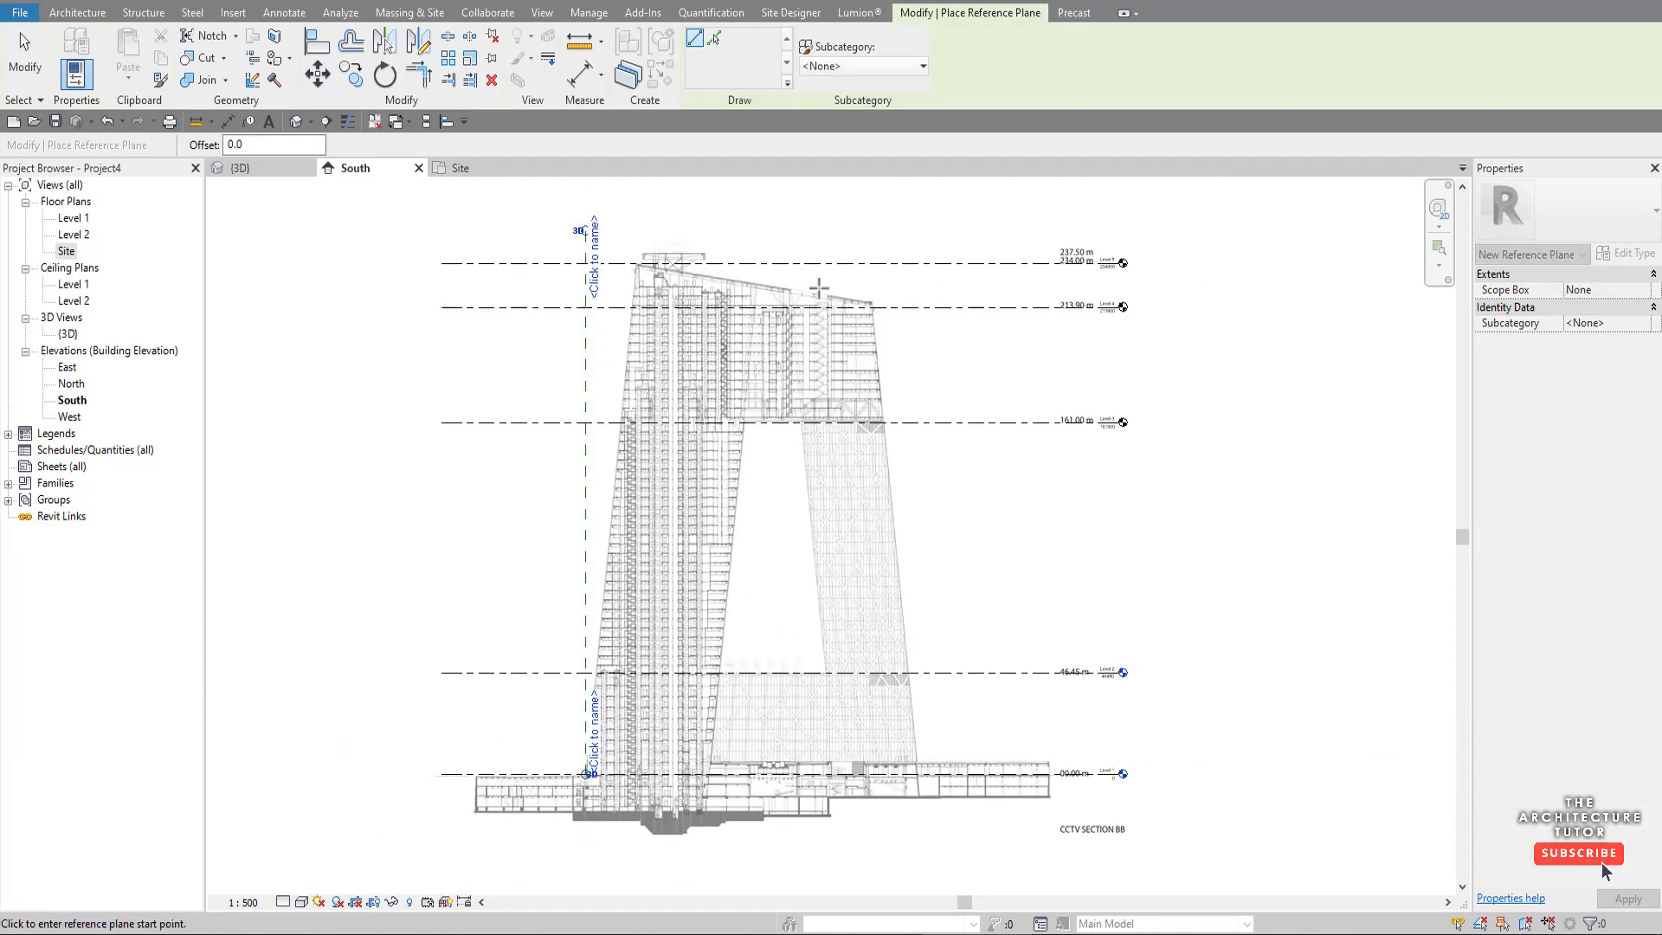
# - Extend the lower end of the vertical reference plane below the building's basement
pyautogui.press('Escape')
pyautogui.press('Escape')
pyautogui.press('Escape')
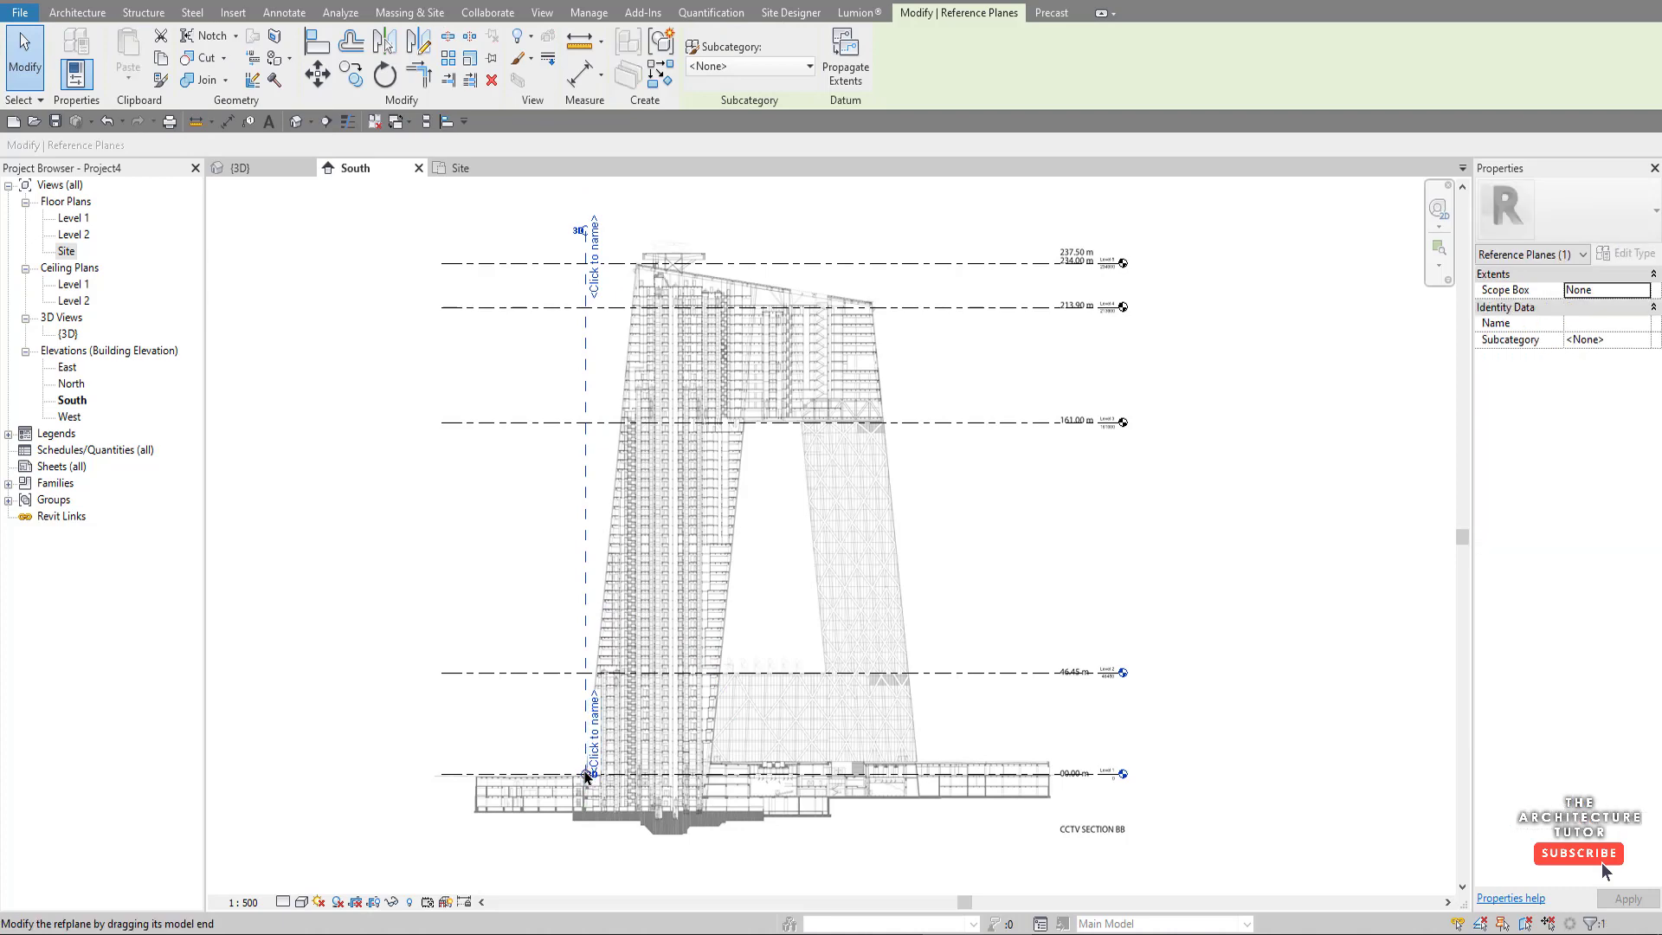
pyautogui.press('Escape')
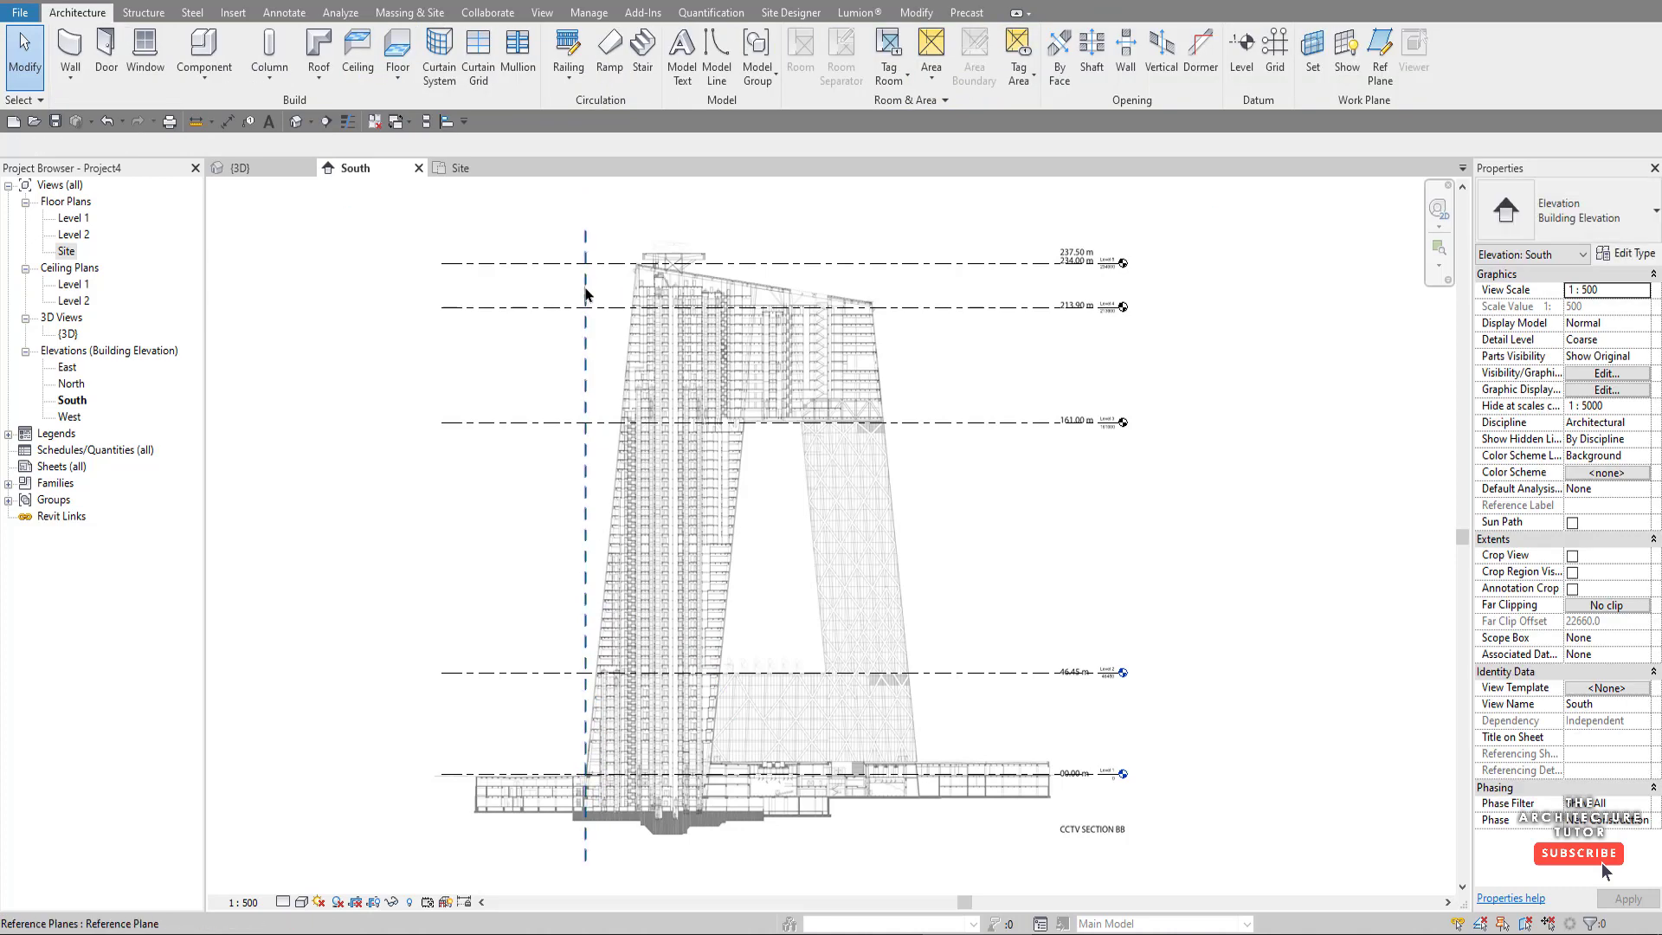
# - Copy the reference plane horizontally along Level 1 to the right base corner of the tower
pyautogui.click(581, 349)
pyautogui.press('c')
pyautogui.press('o')
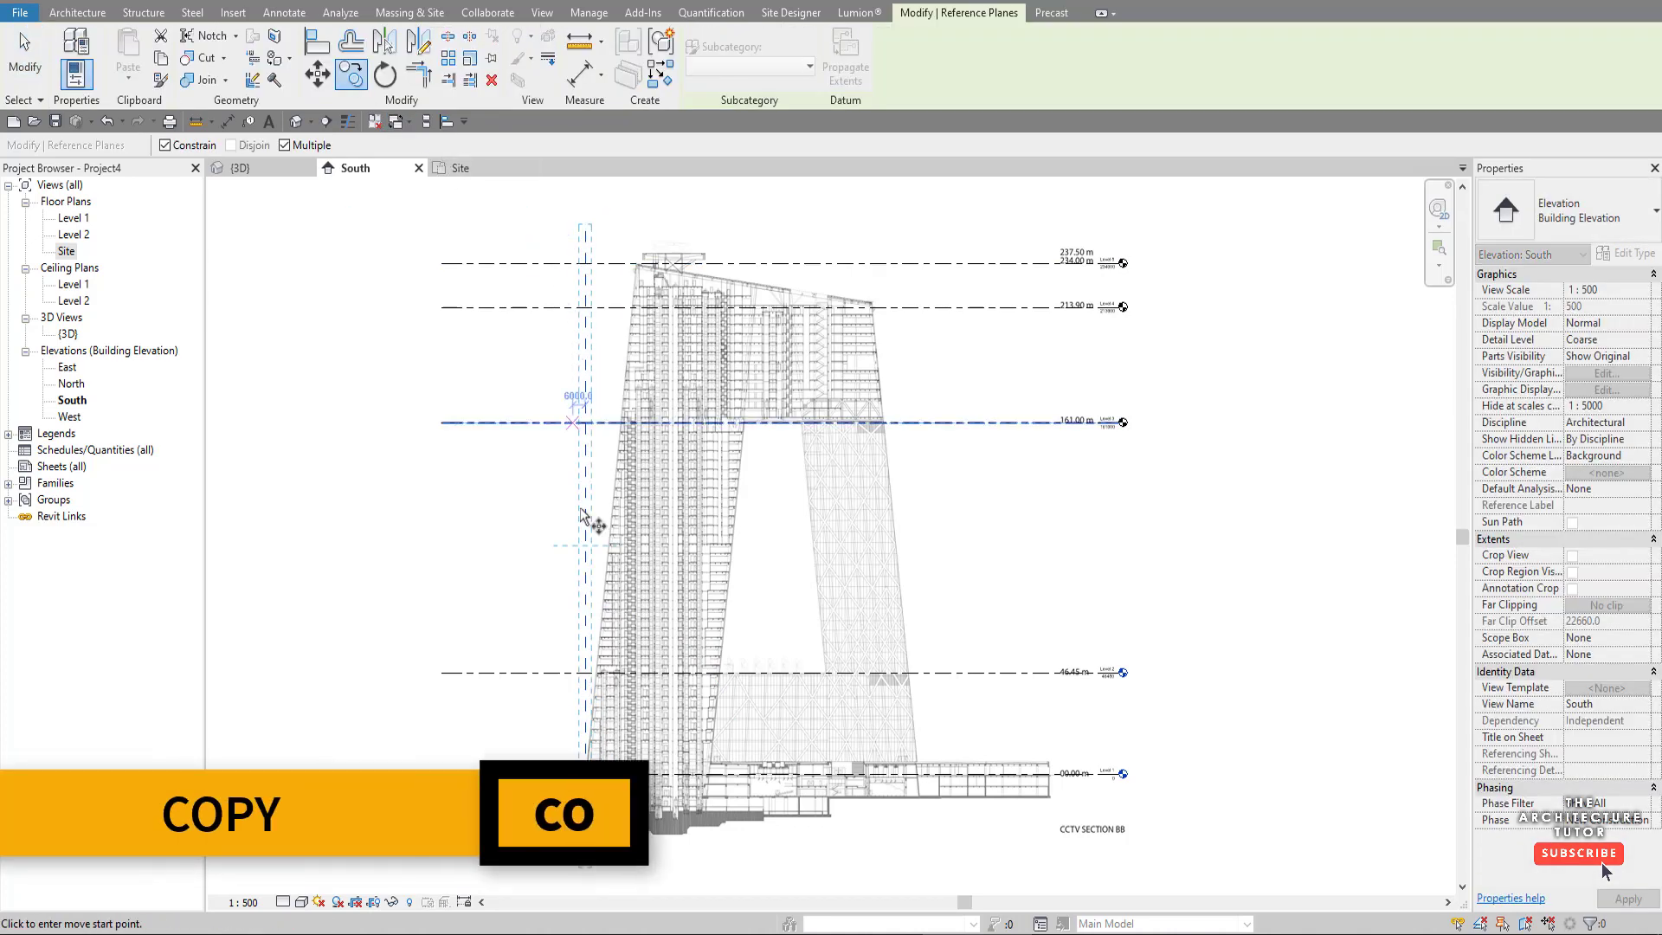
pyautogui.click(586, 773)
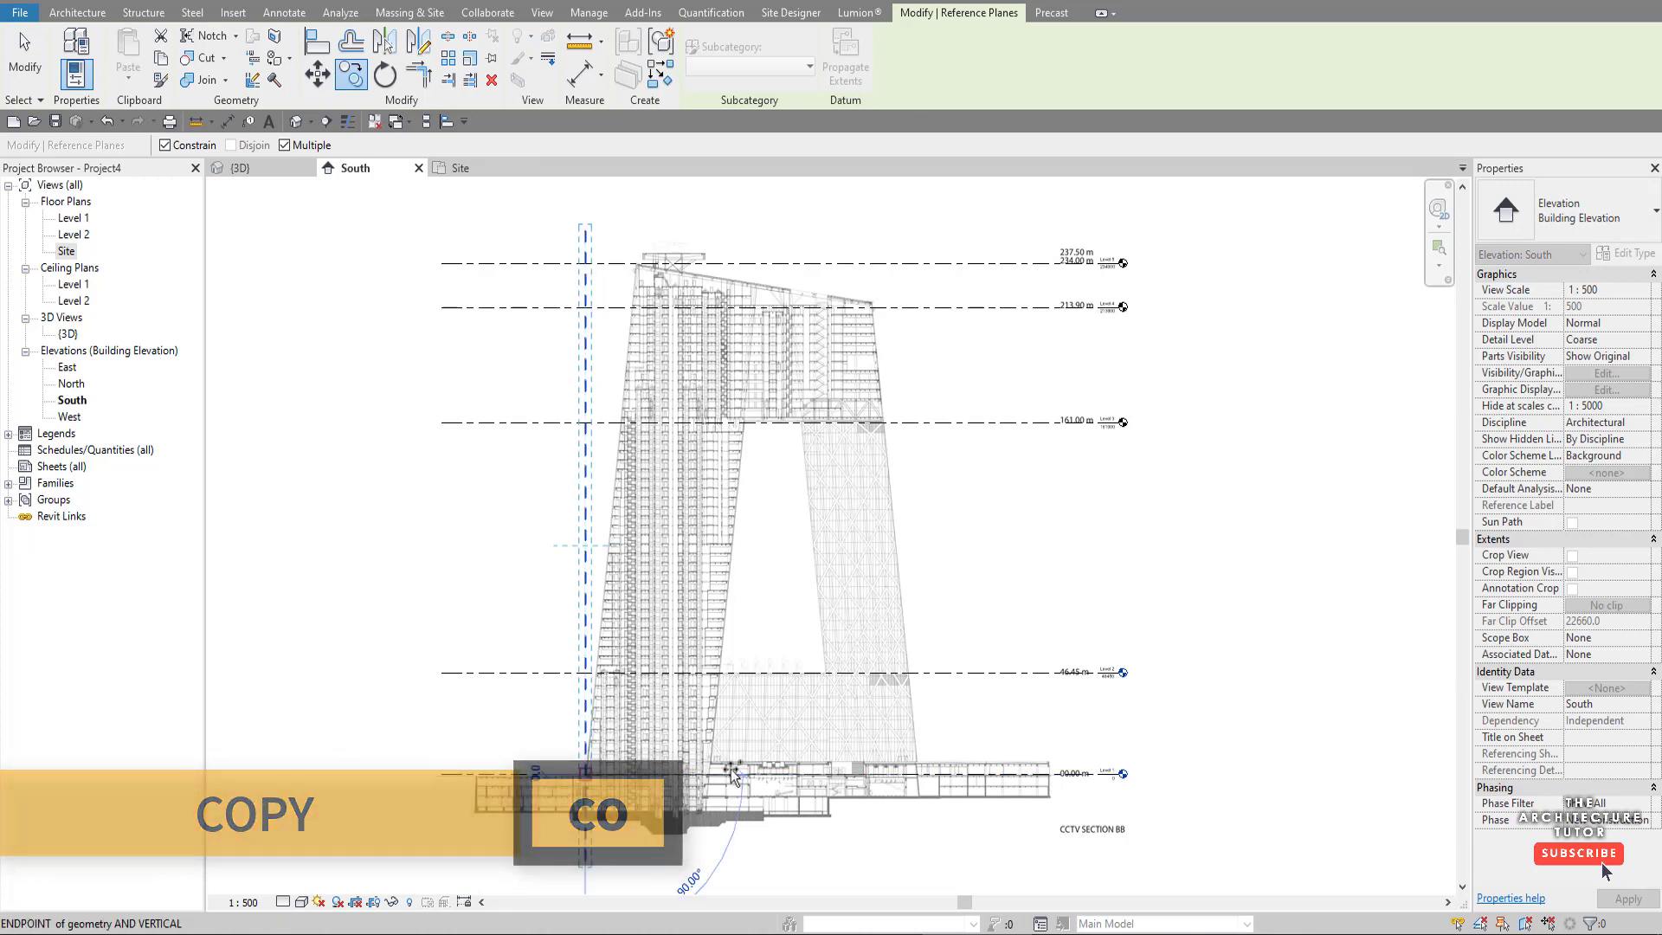
pyautogui.click(919, 773)
pyautogui.press('Escape')
pyautogui.press('Escape')
pyautogui.scroll(2, 920, 769)
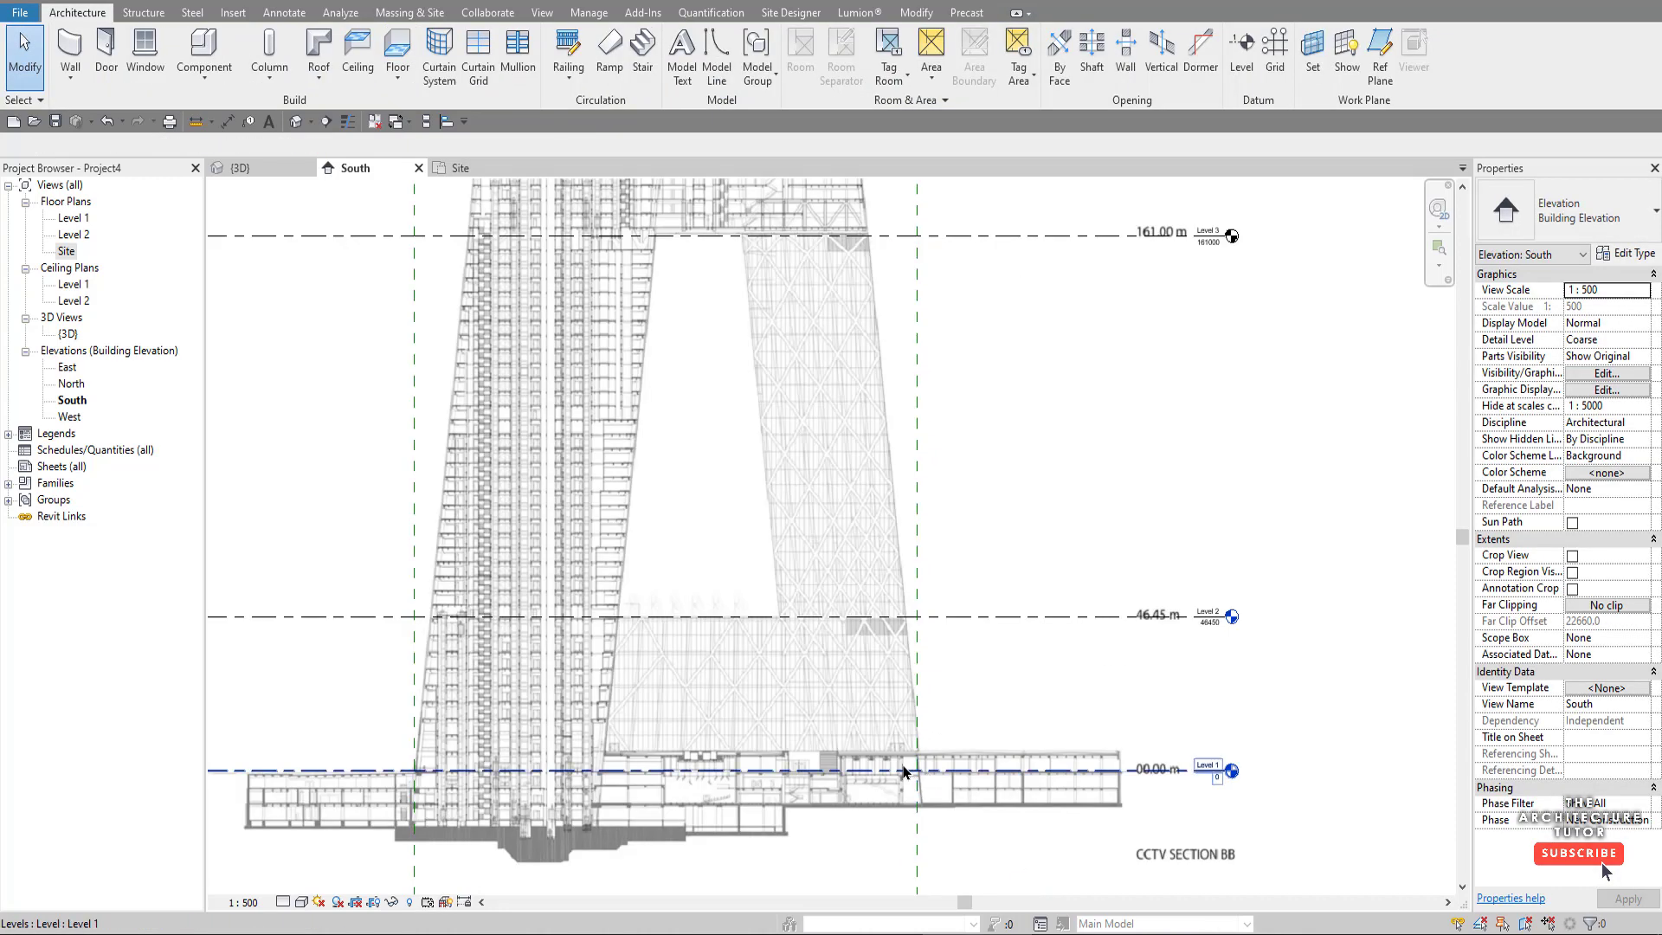
pyautogui.scroll(-2, 916, 766)
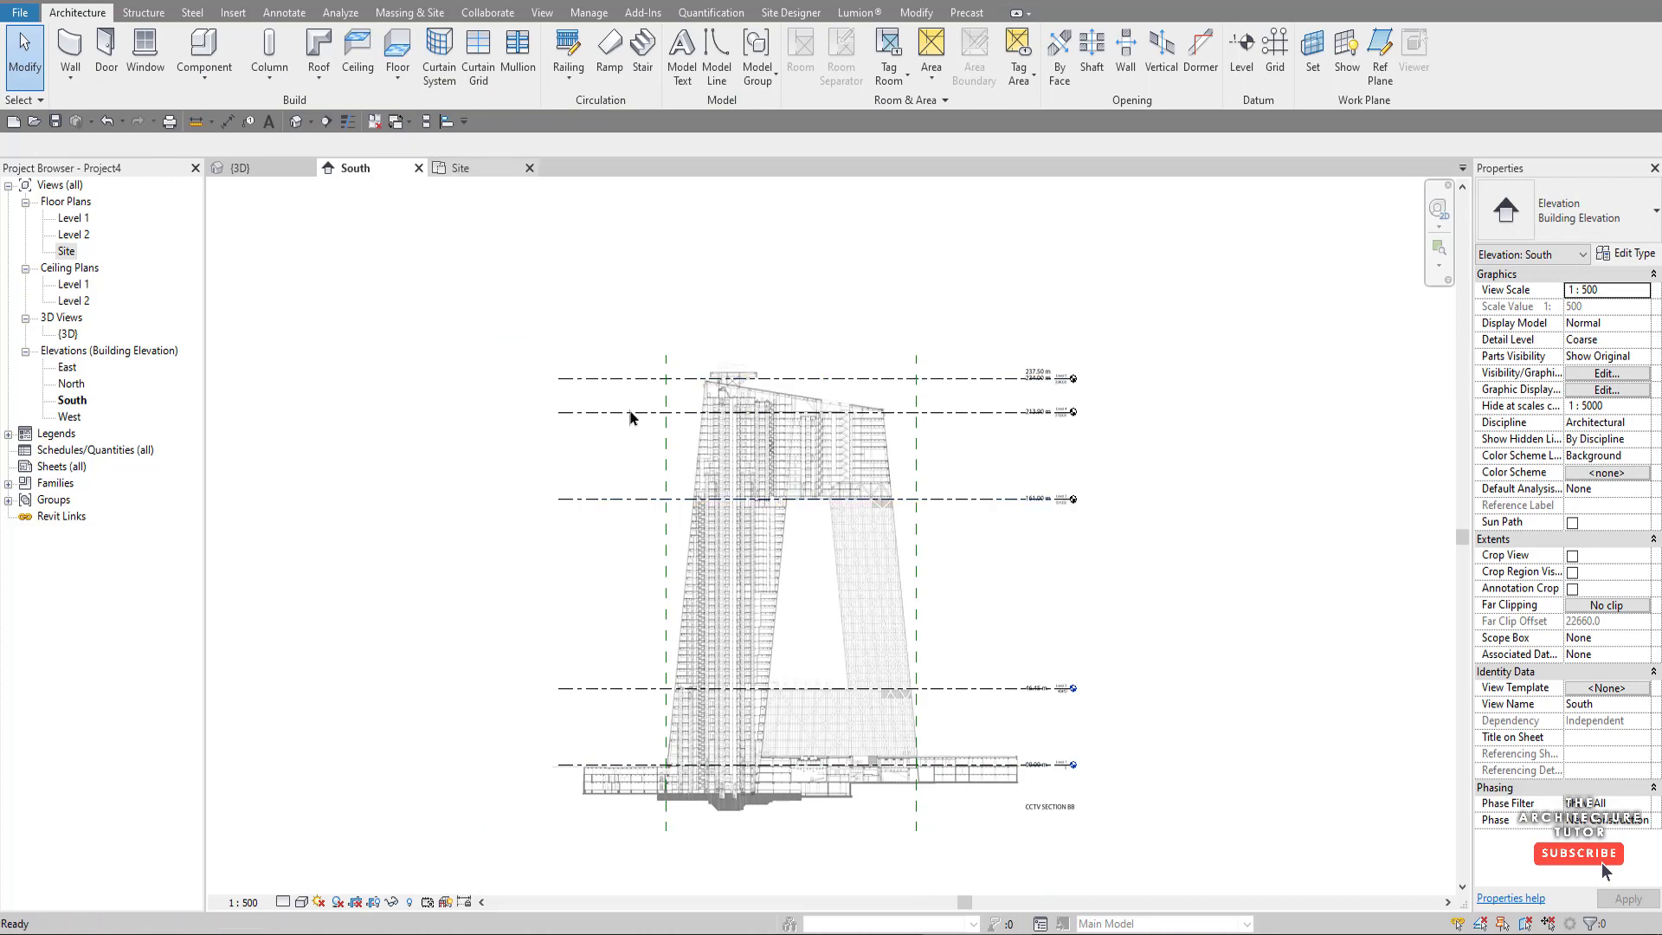
# - In the Site plan, move the plan image with Constrain so its outline's leftmost edge meets the left reference plane
pyautogui.scroll(-5, 666, 511)
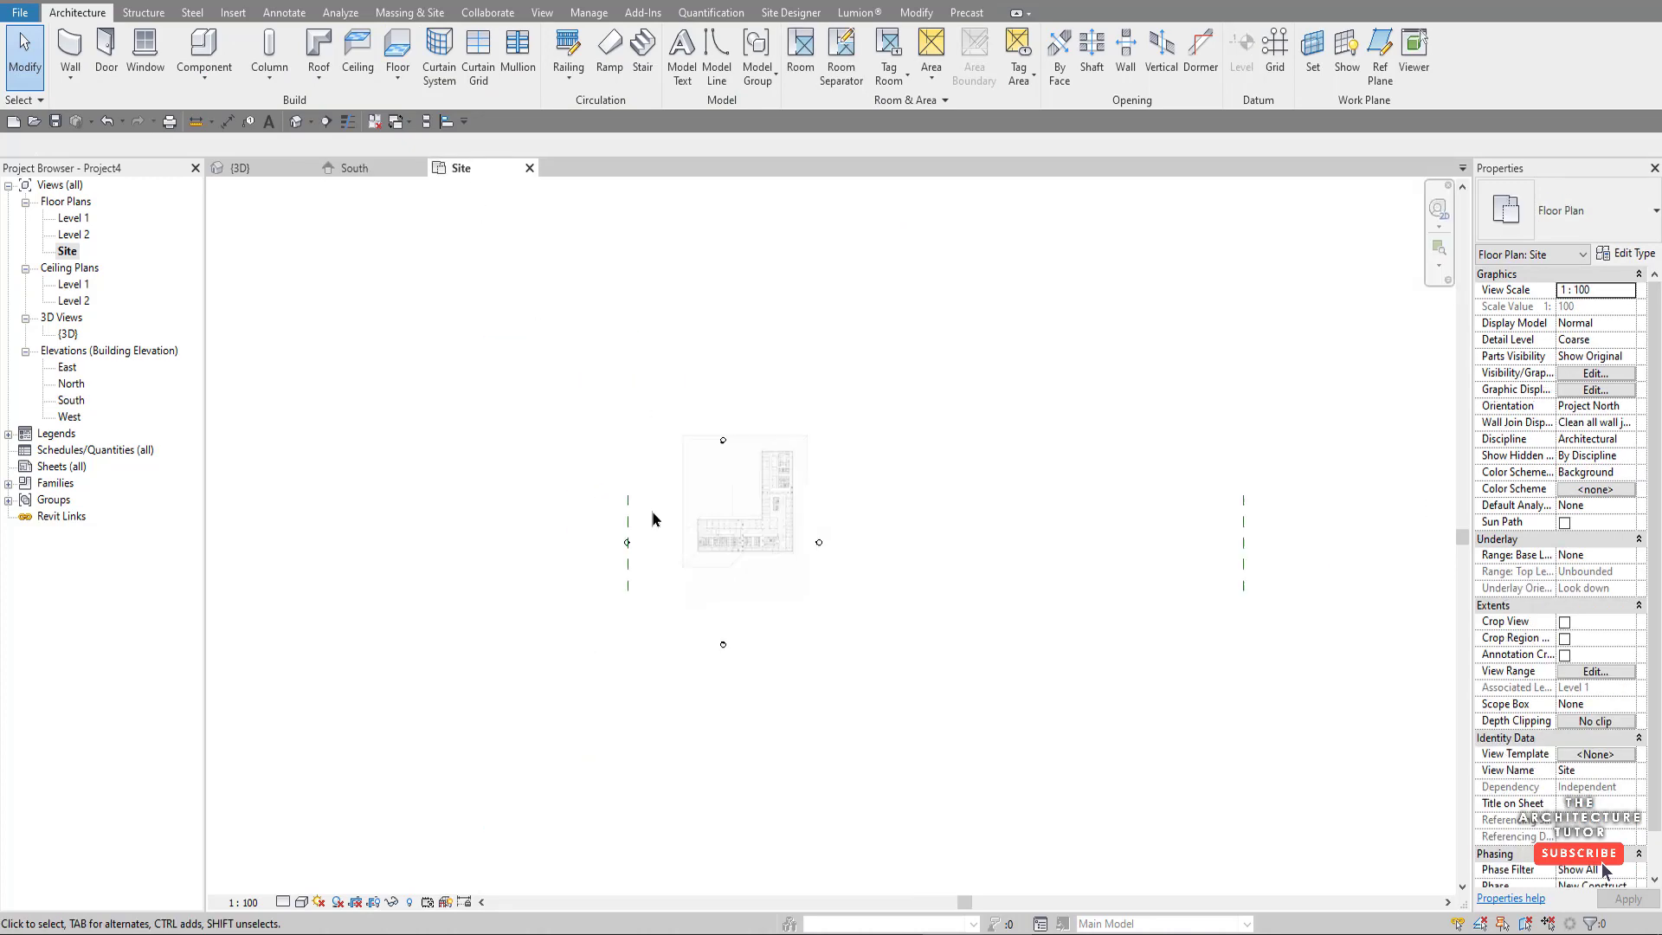
pyautogui.scroll(4, 603, 523)
pyautogui.scroll(5, 770, 485)
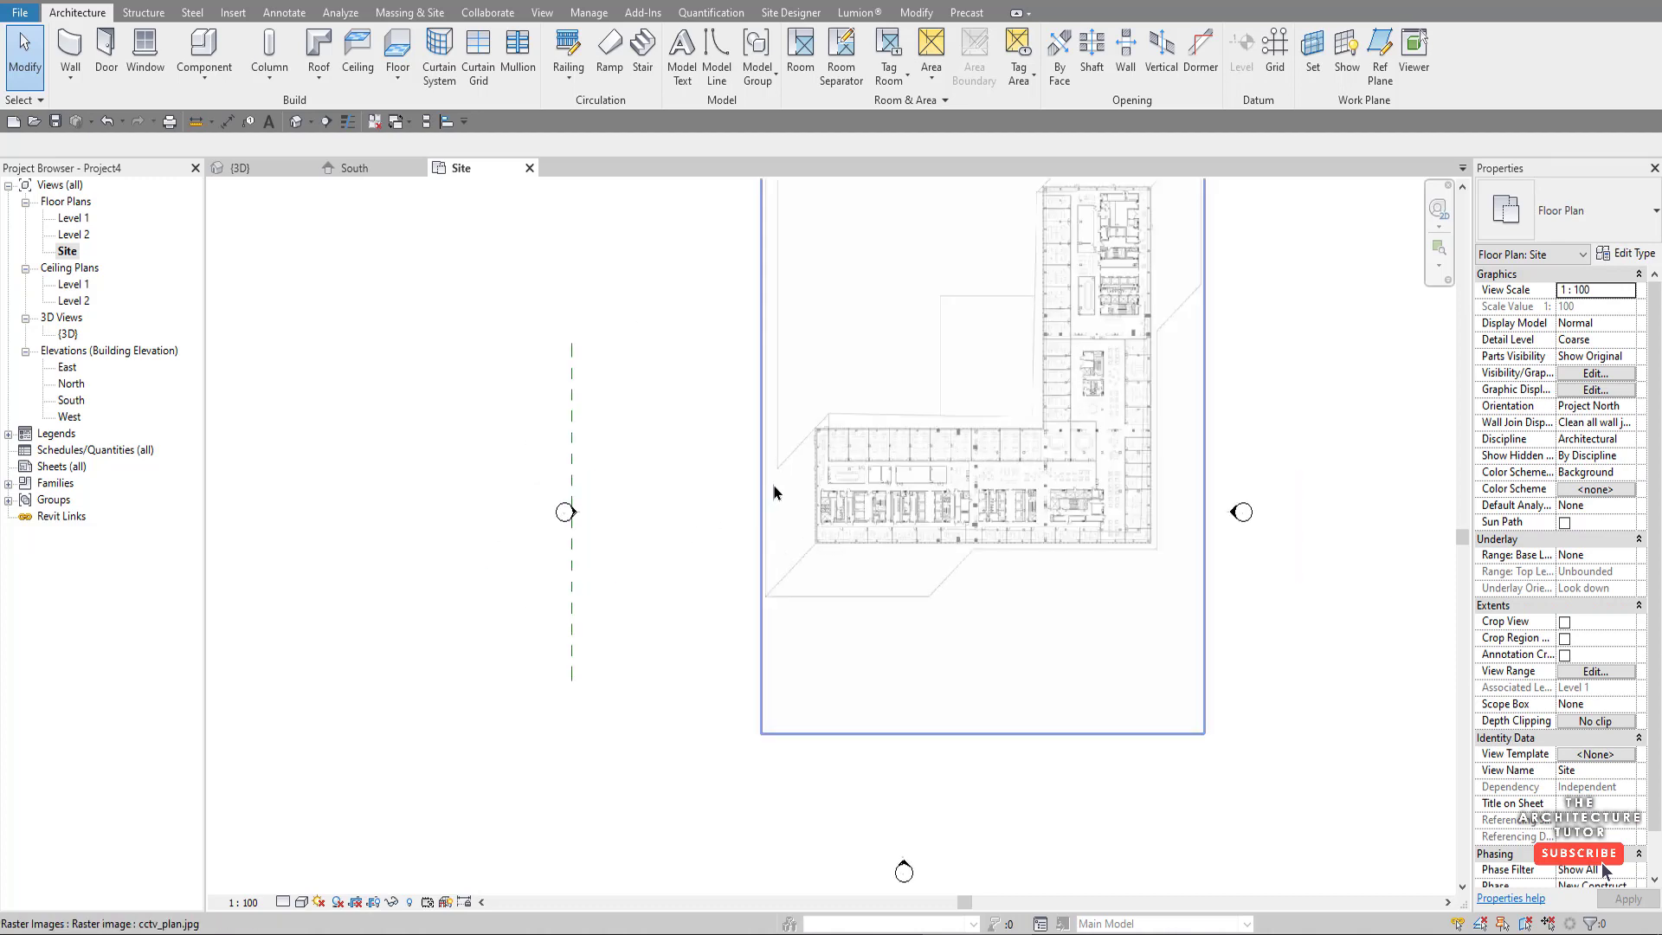
pyautogui.click(783, 493)
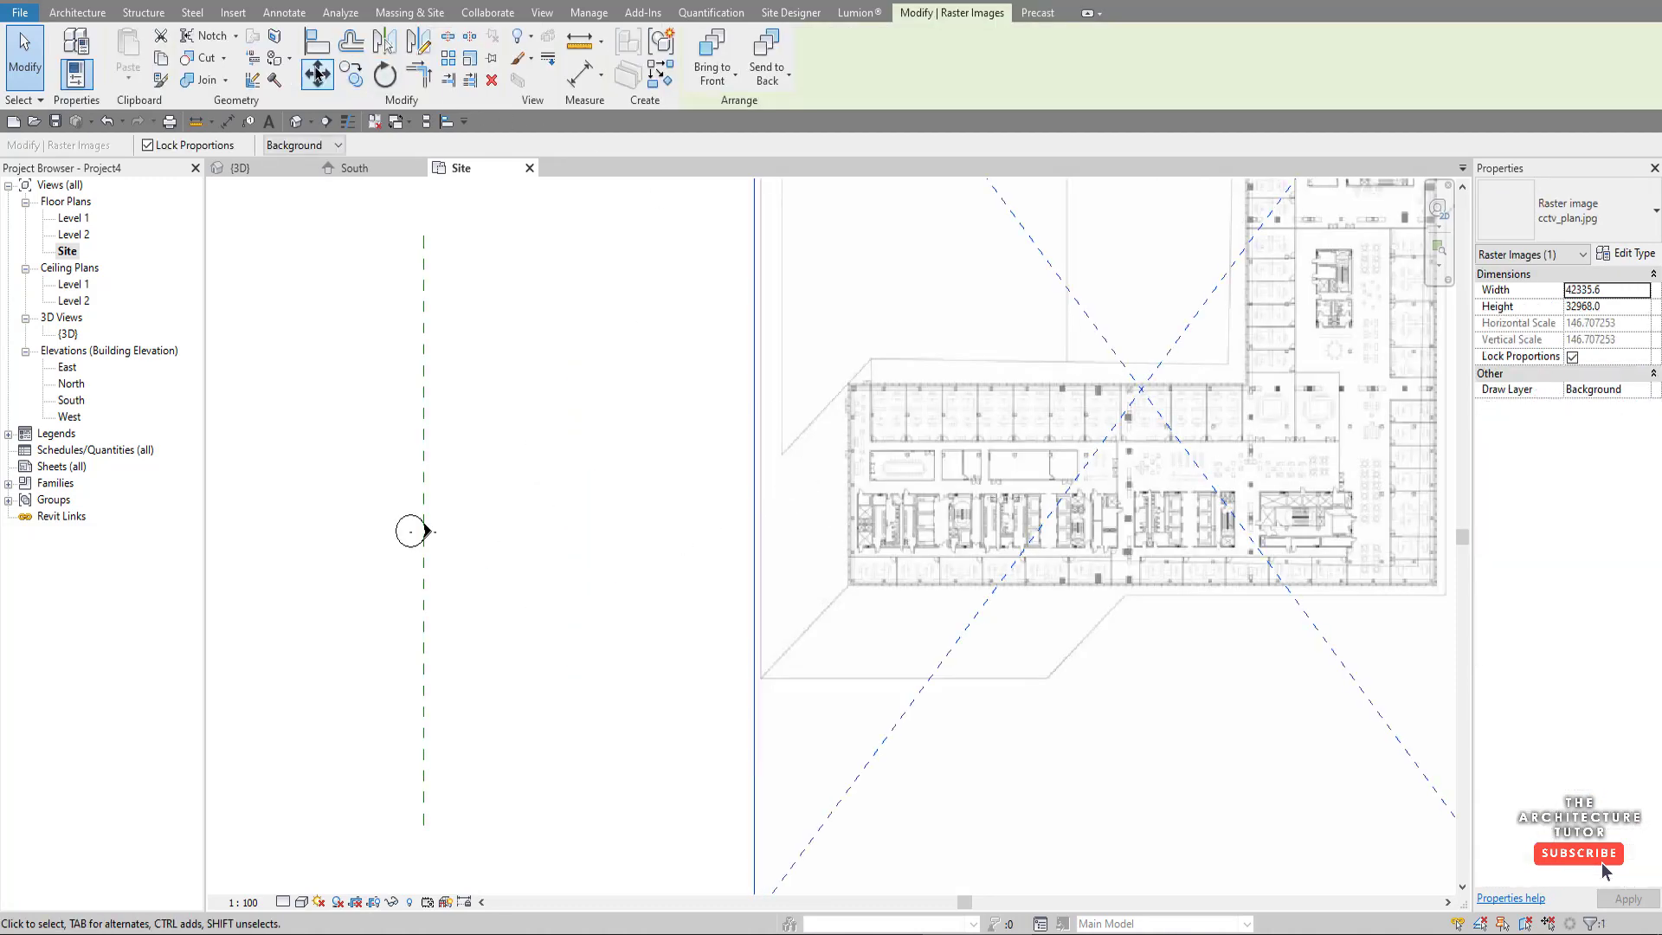
pyautogui.click(316, 73)
pyautogui.scroll(2, 766, 636)
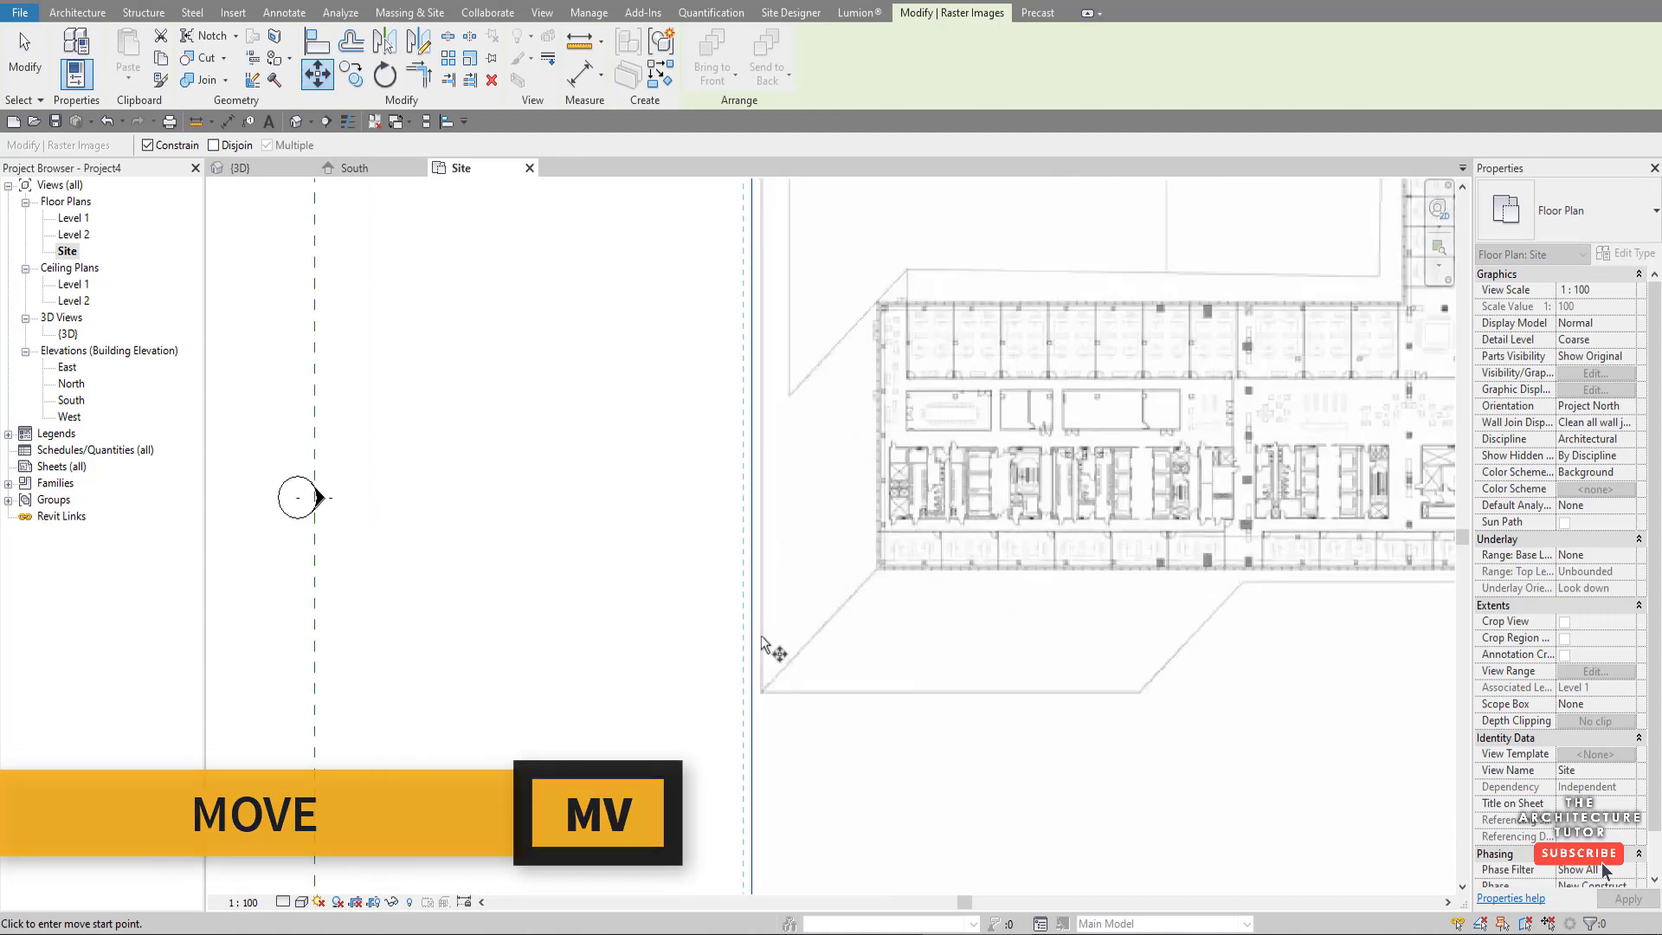
pyautogui.click(762, 645)
pyautogui.click(315, 657)
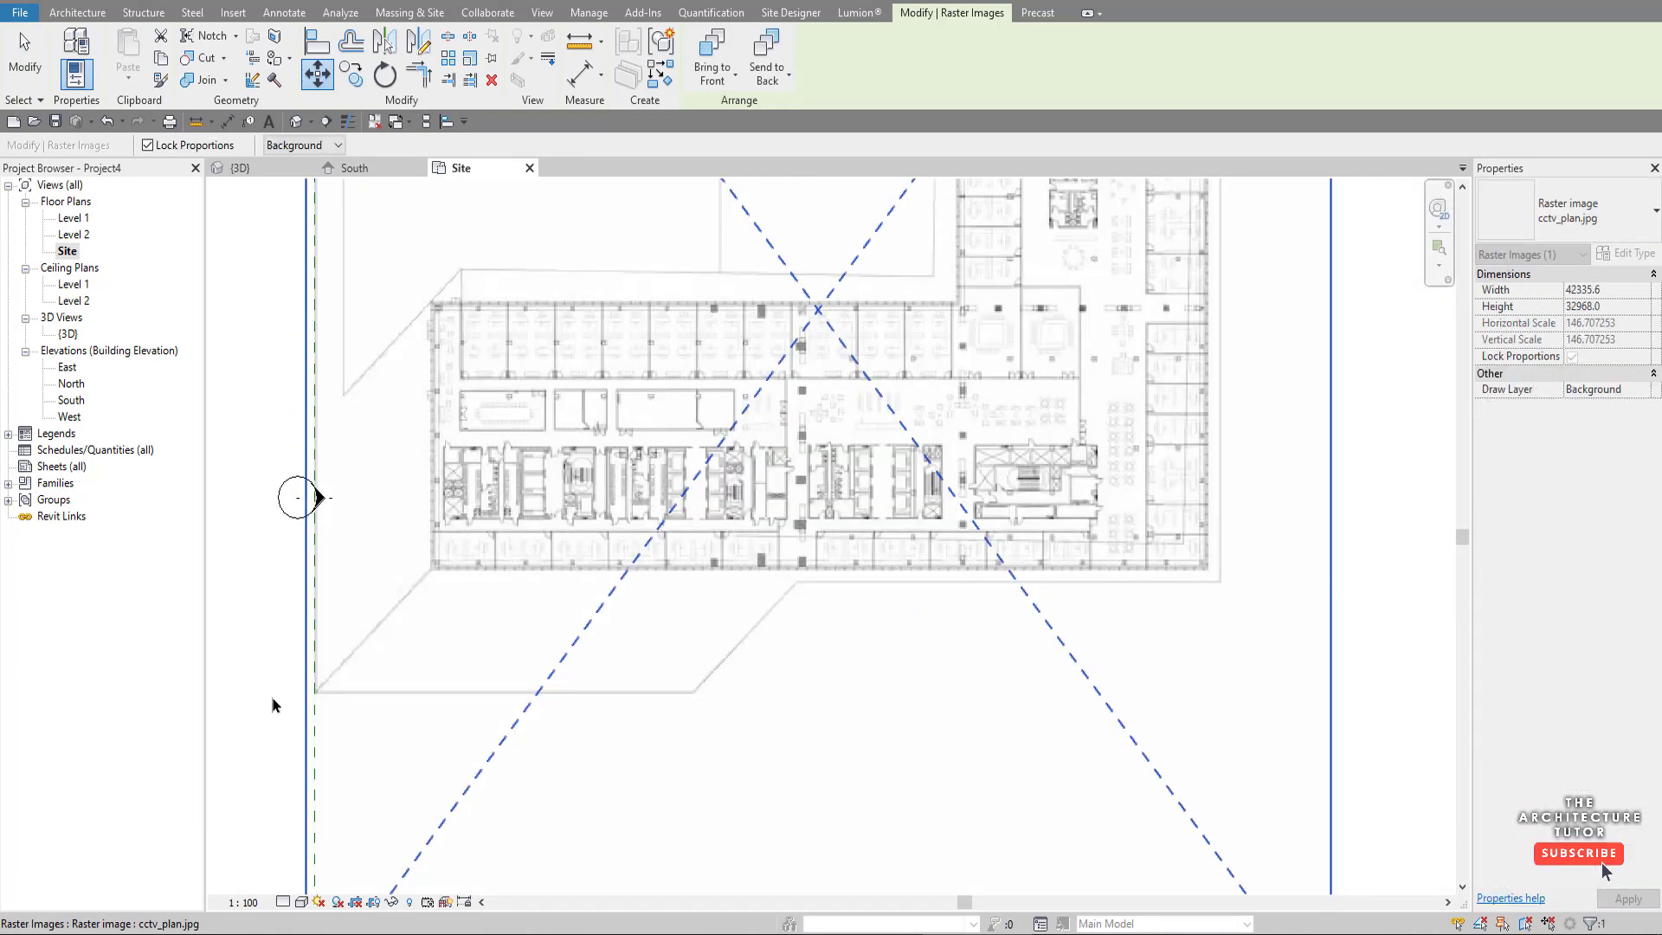
pyautogui.scroll(-4, 369, 714)
pyautogui.press('Escape')
# - Extend the upper end of the left reference plane in the Site plan well above the plan image
pyautogui.click(352, 576)
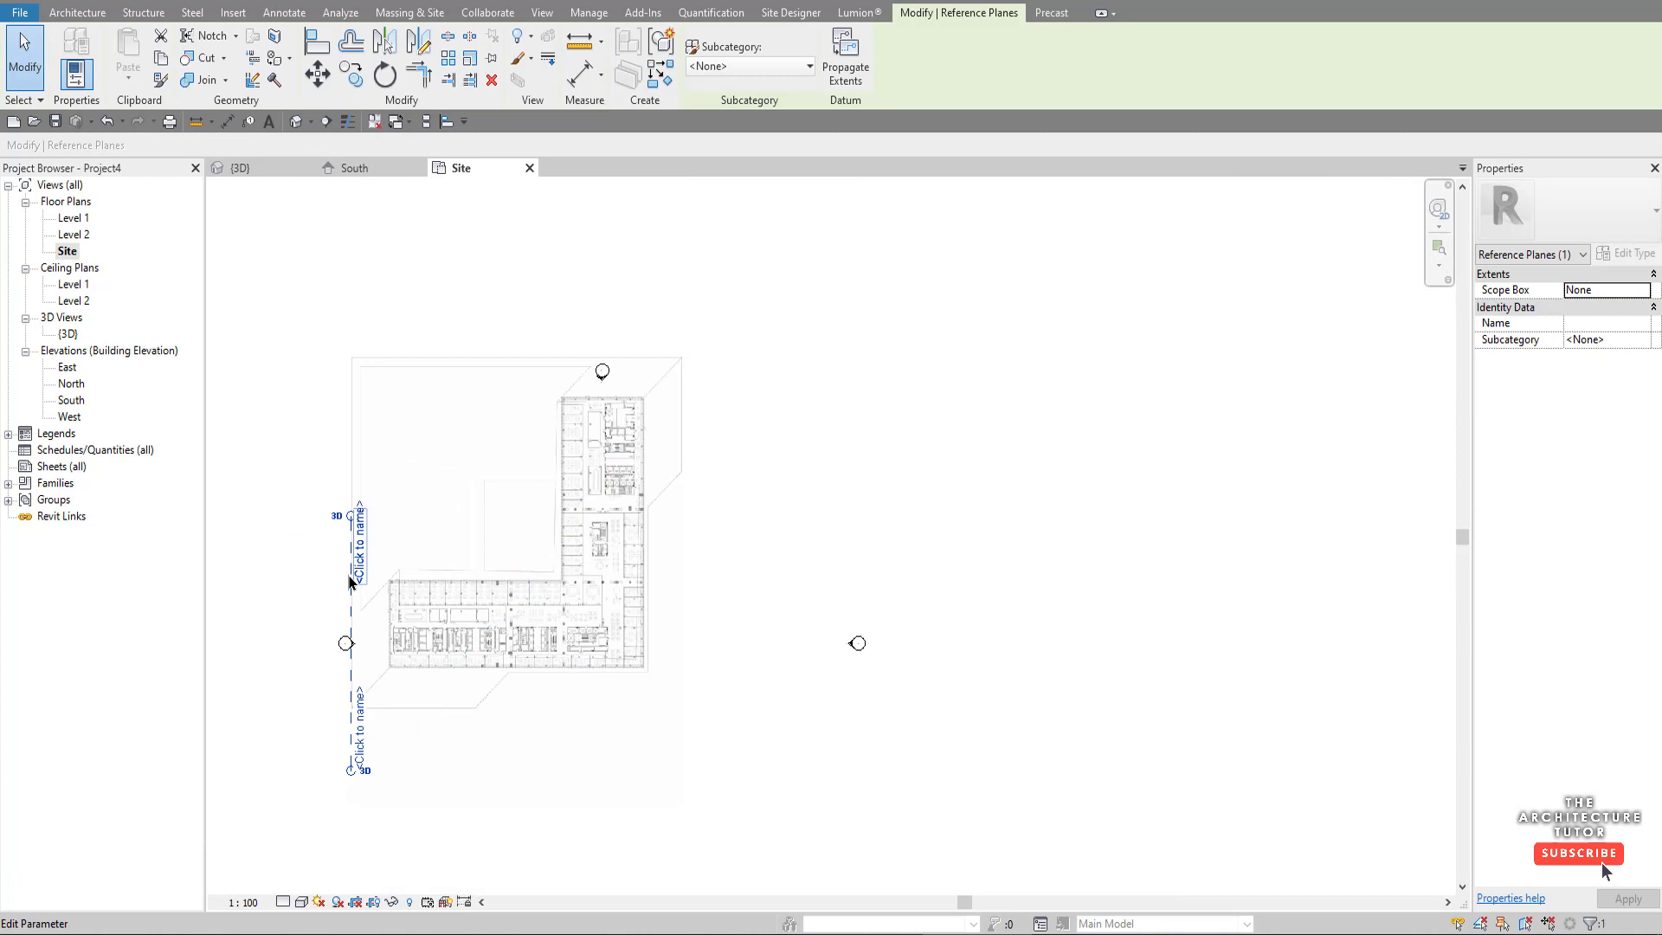
pyautogui.scroll(-1, 351, 579)
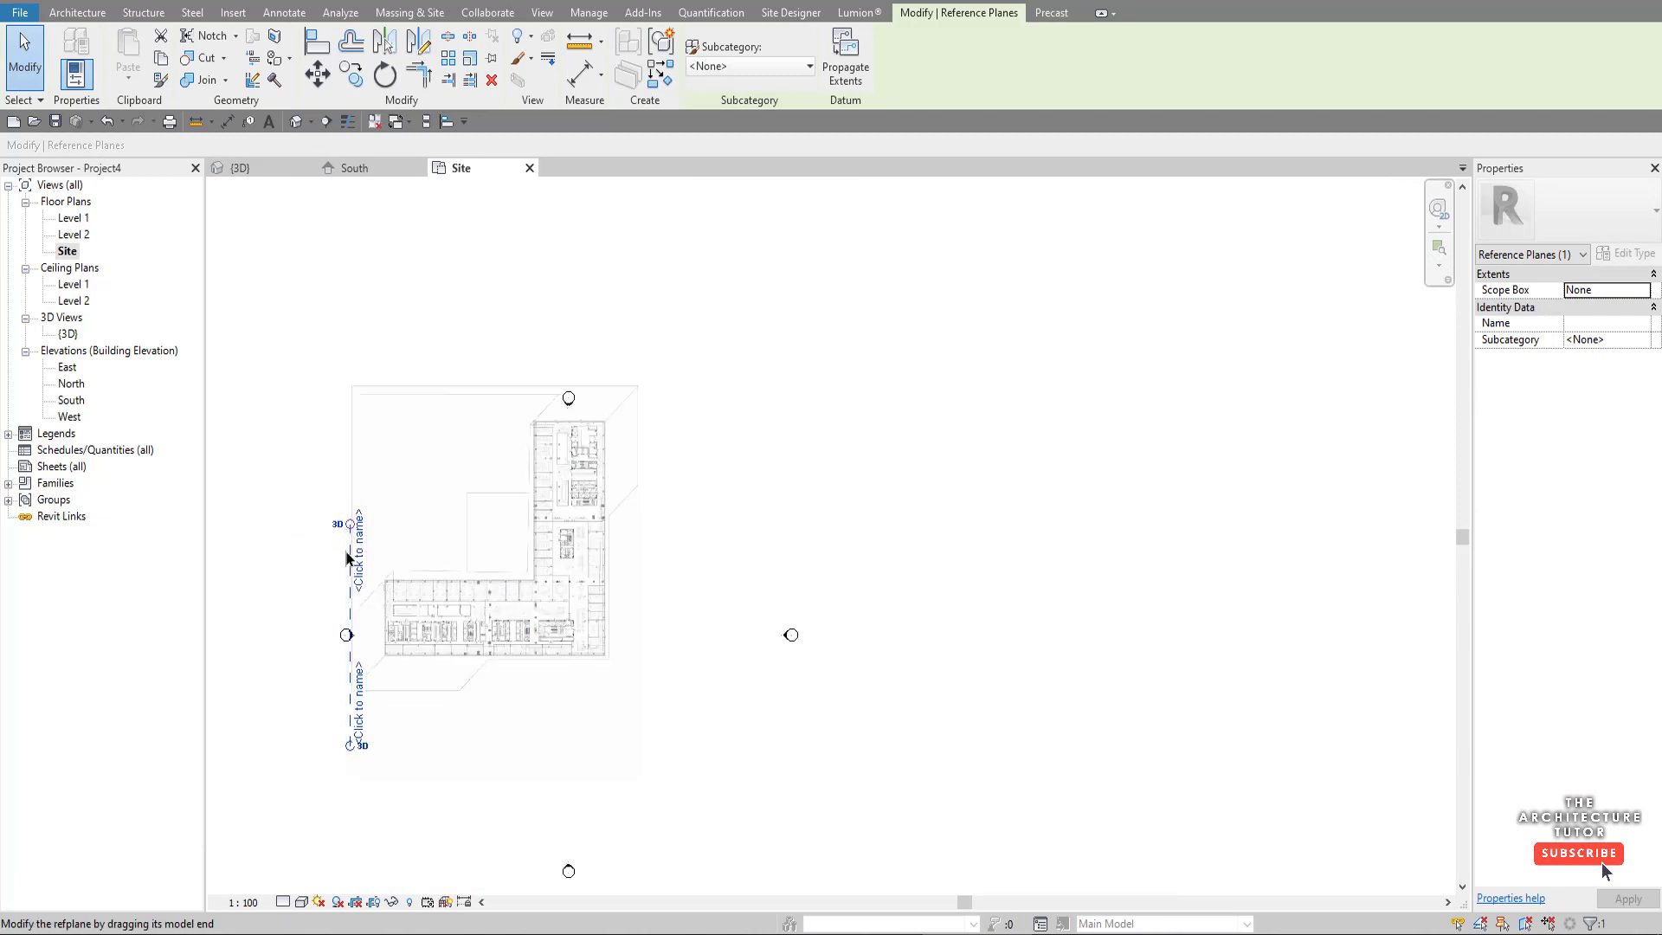
pyautogui.scroll(-1, 346, 525)
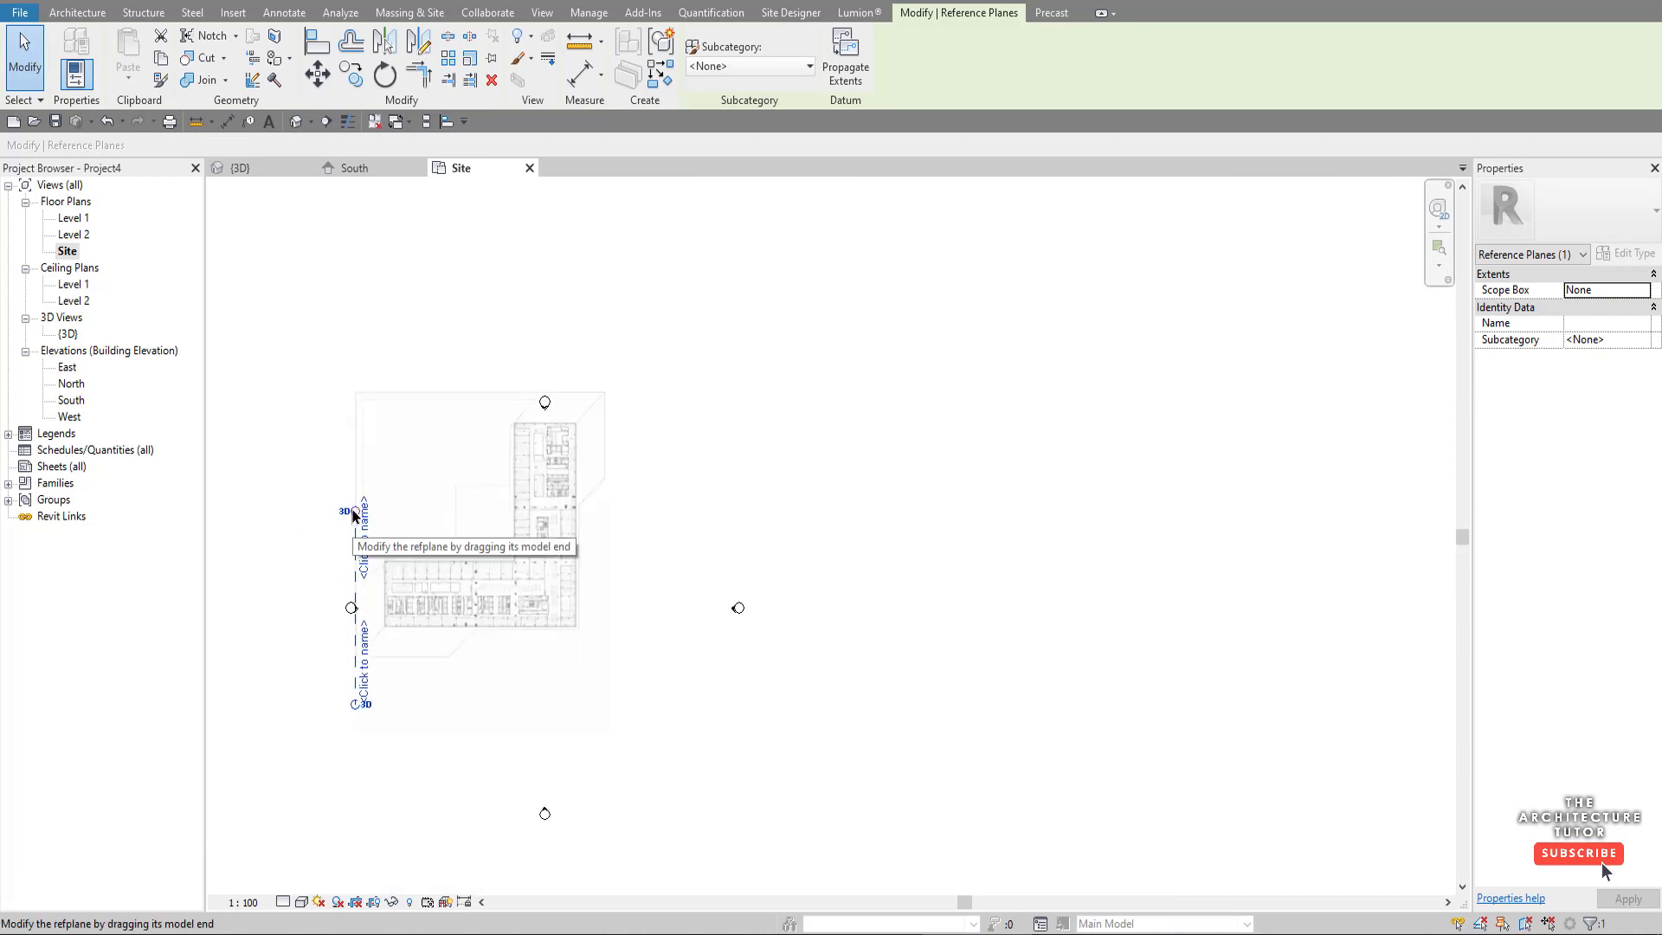
pyautogui.scroll(3, 353, 516)
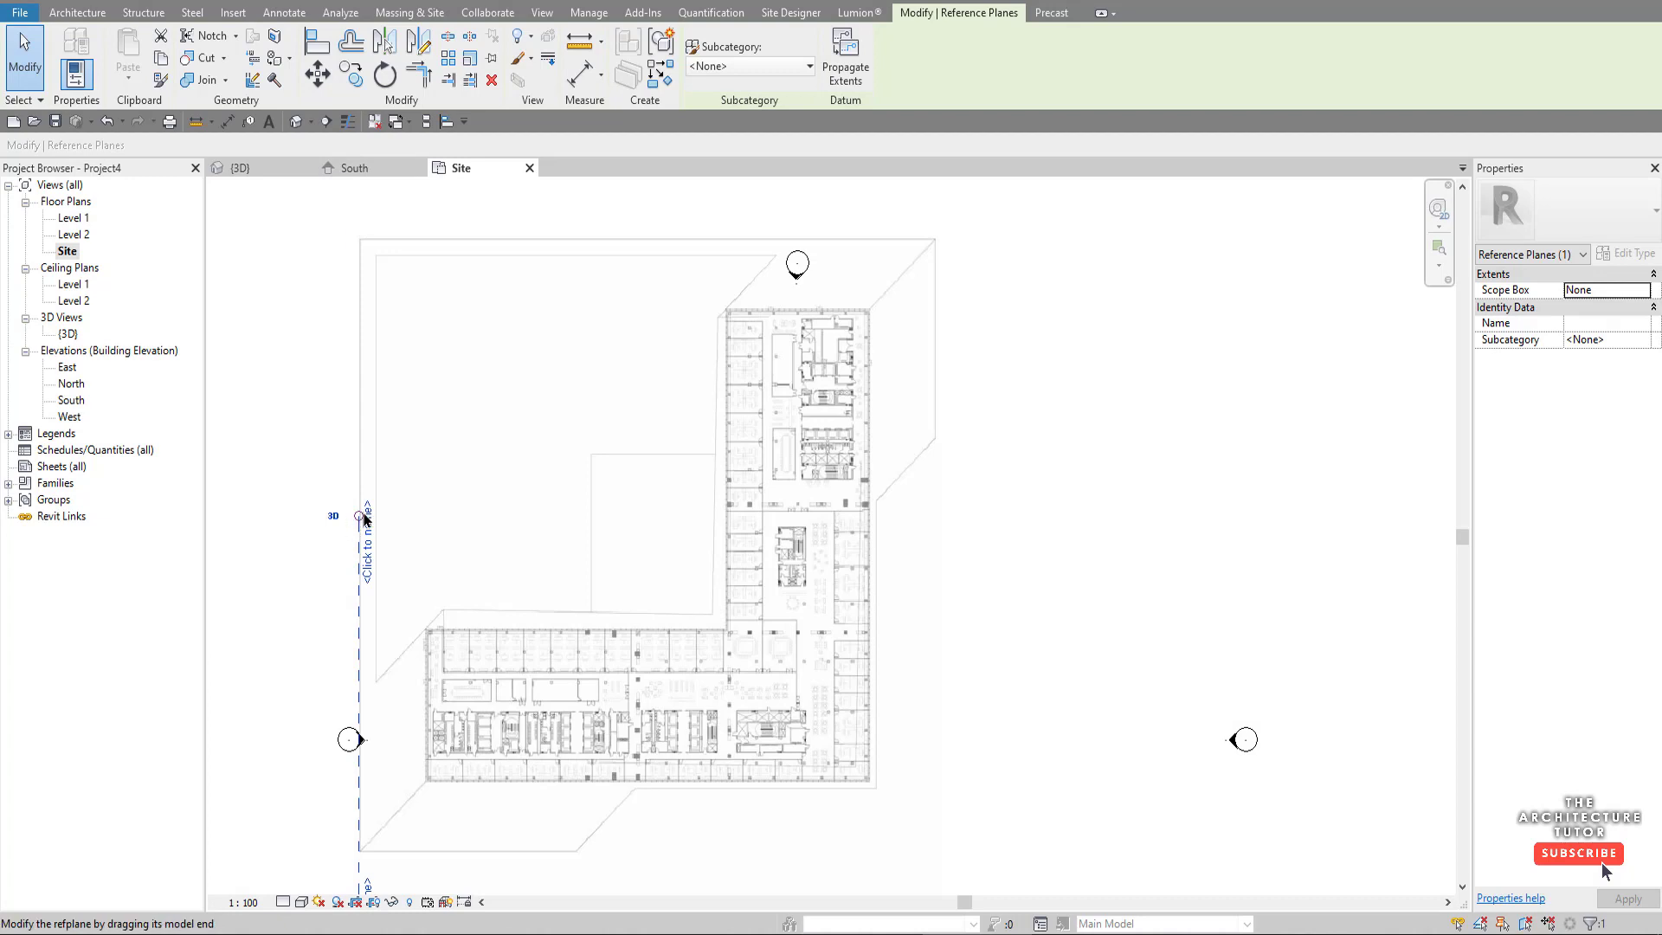
pyautogui.moveTo(359, 518); pyautogui.dragTo(345, 443)
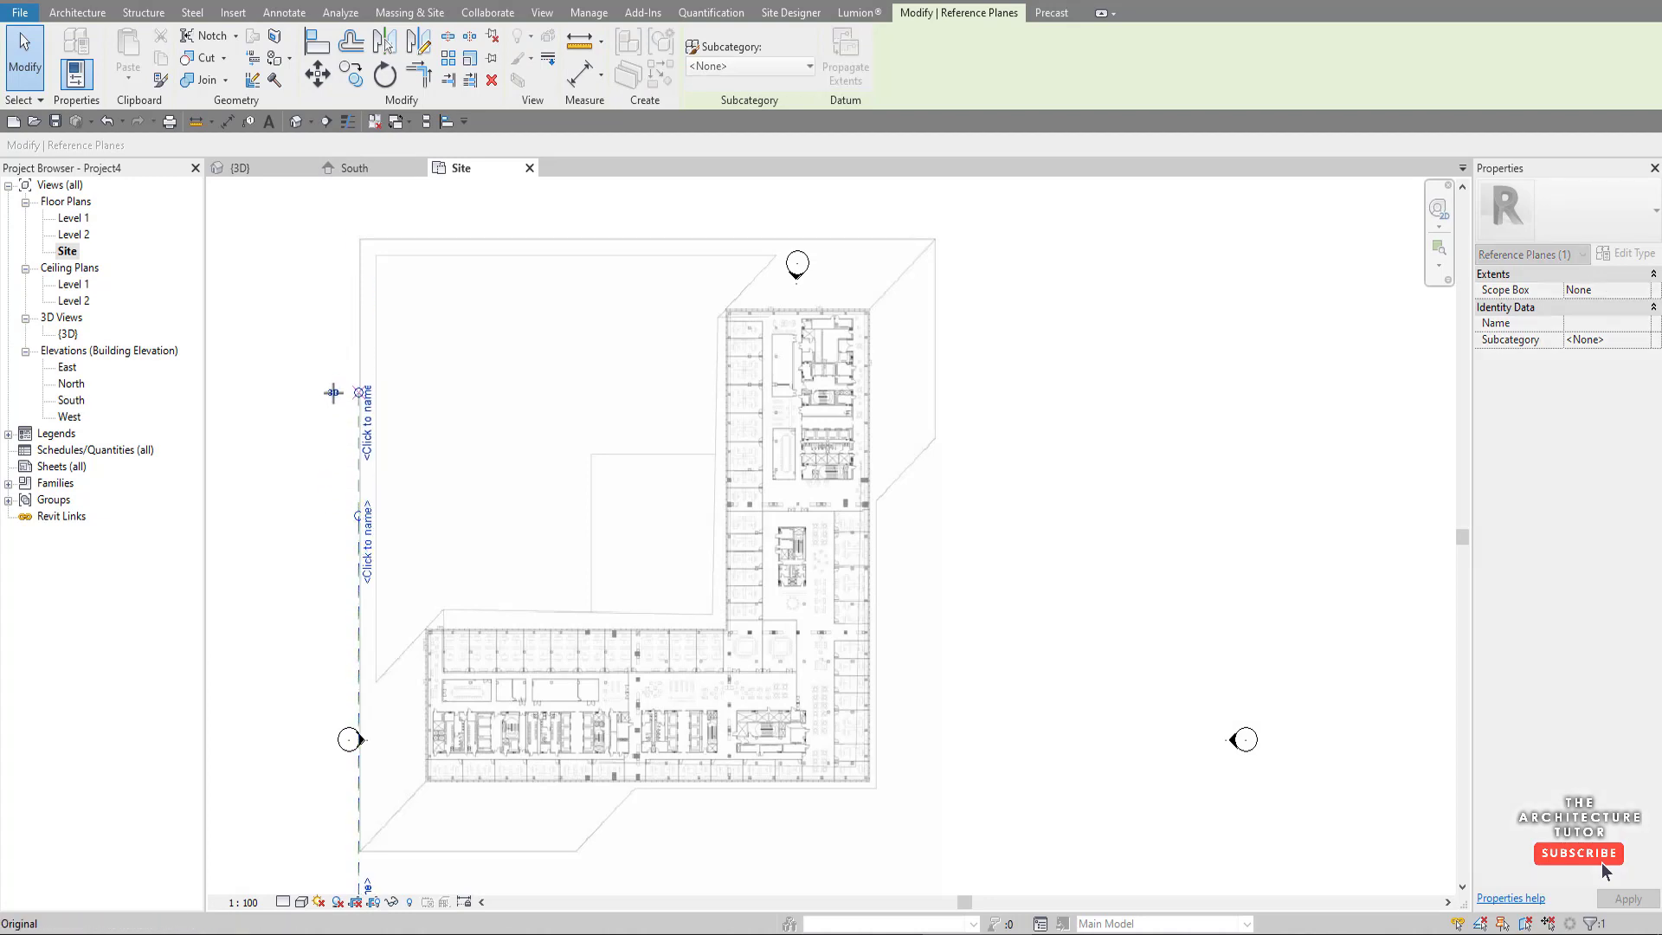
pyautogui.scroll(-6, 333, 392)
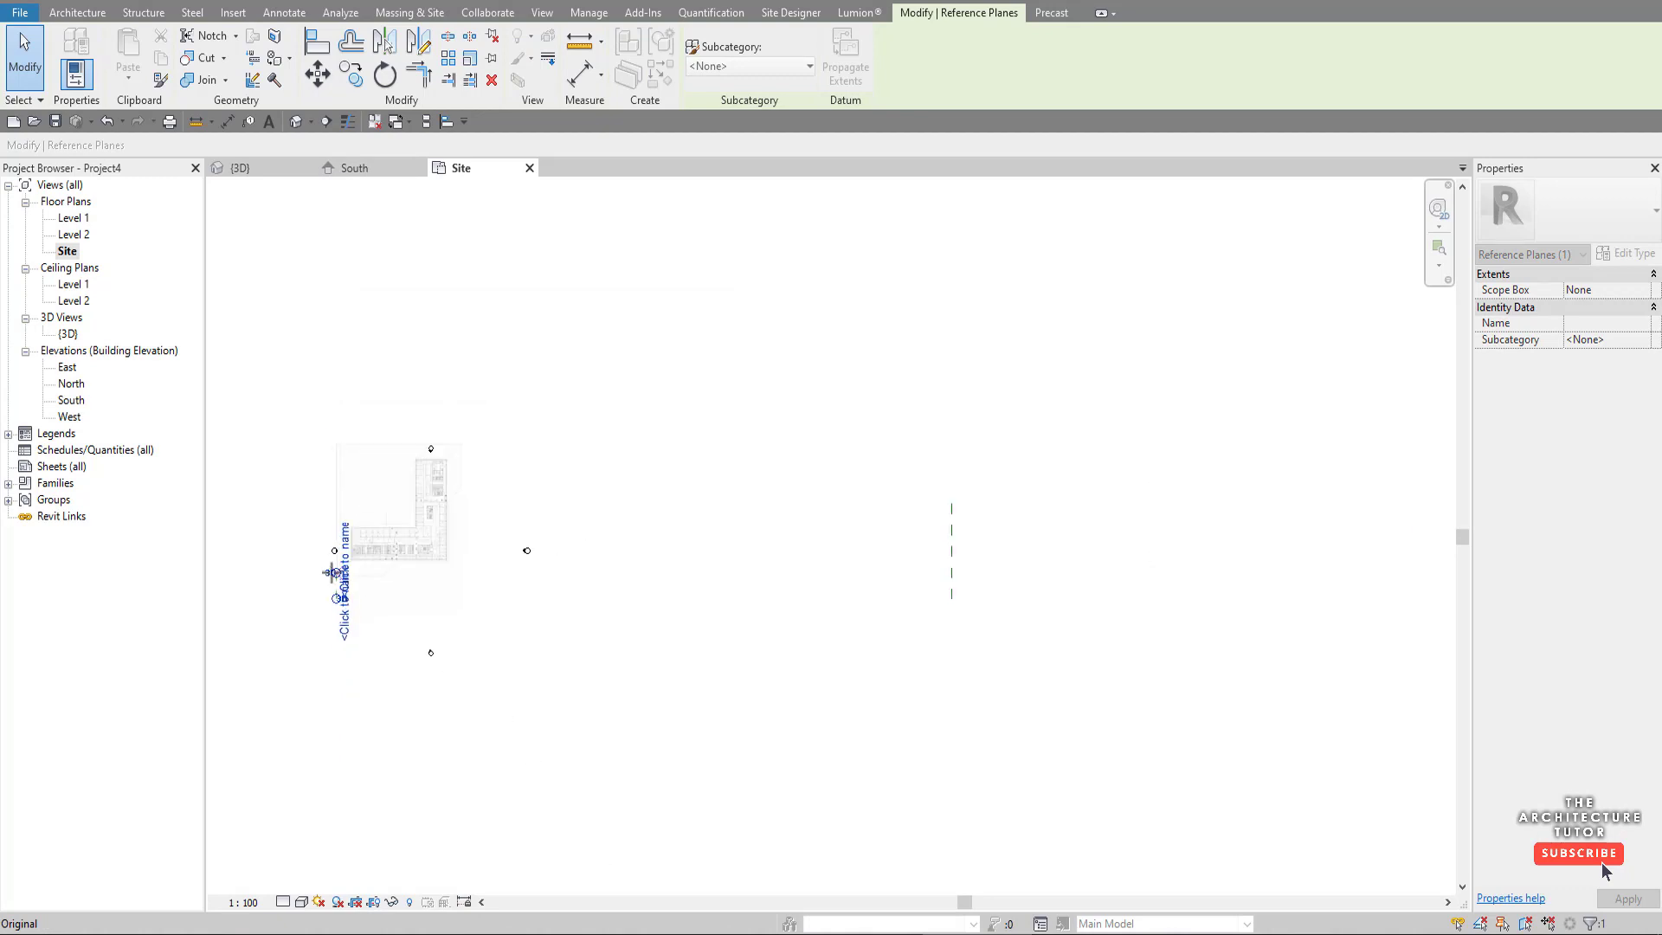
pyautogui.scroll(-1, 336, 419)
pyautogui.moveTo(337, 419); pyautogui.dragTo(329, 305)
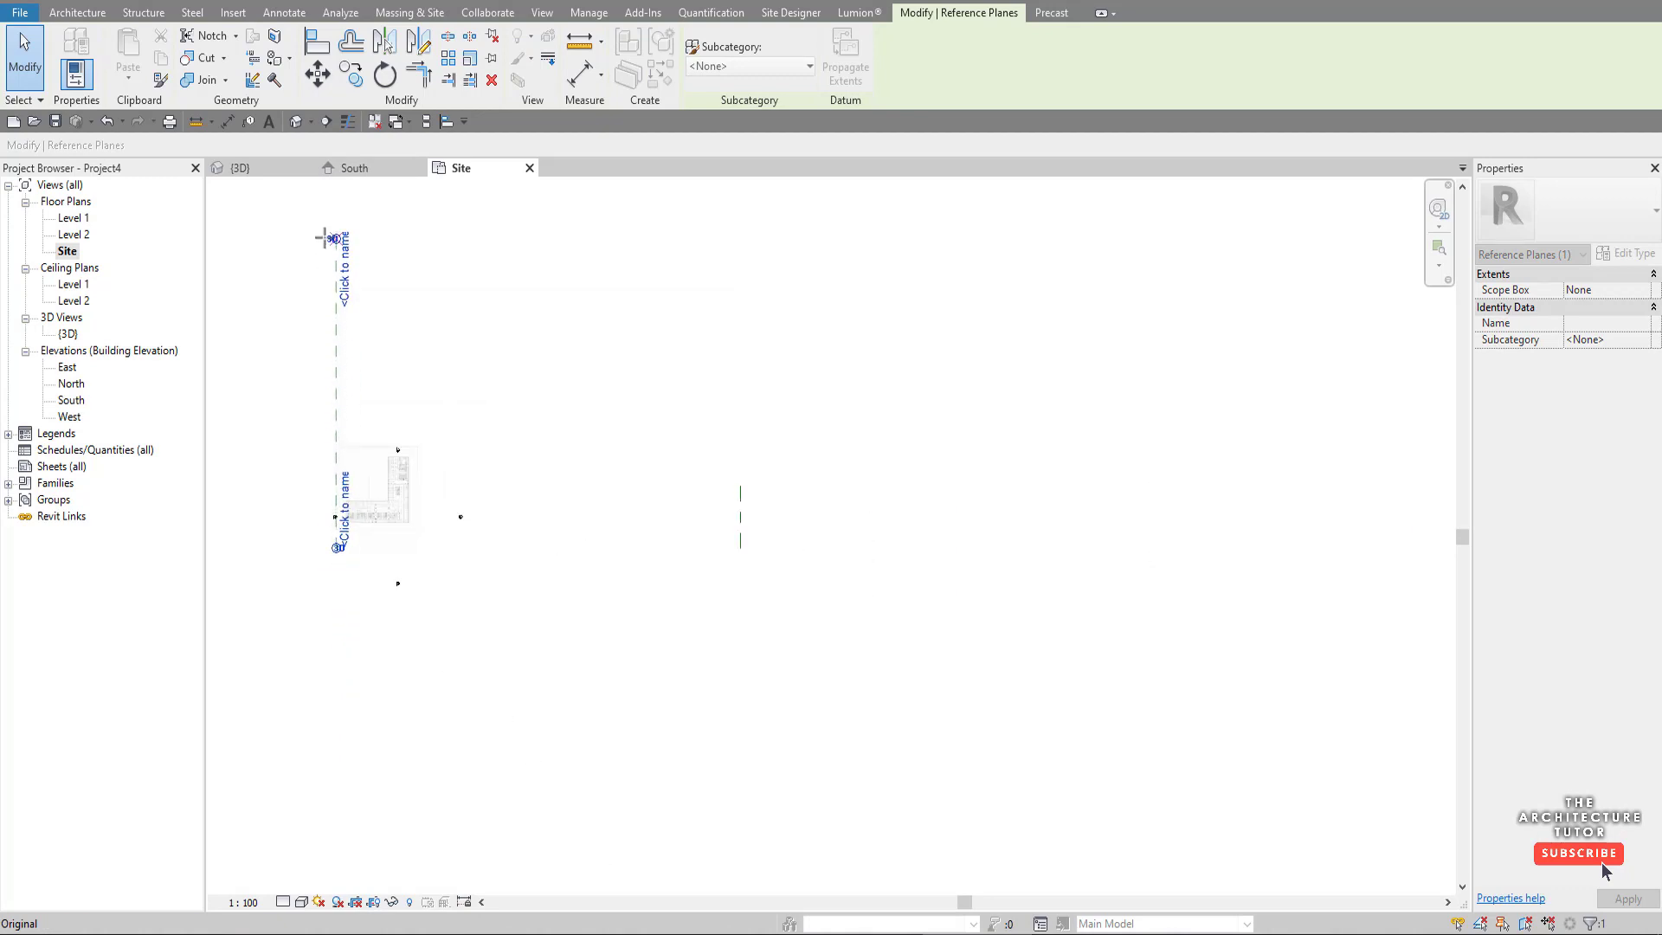
pyautogui.moveTo(322, 219); pyautogui.dragTo(336, 387)
pyautogui.scroll(-1, 336, 580)
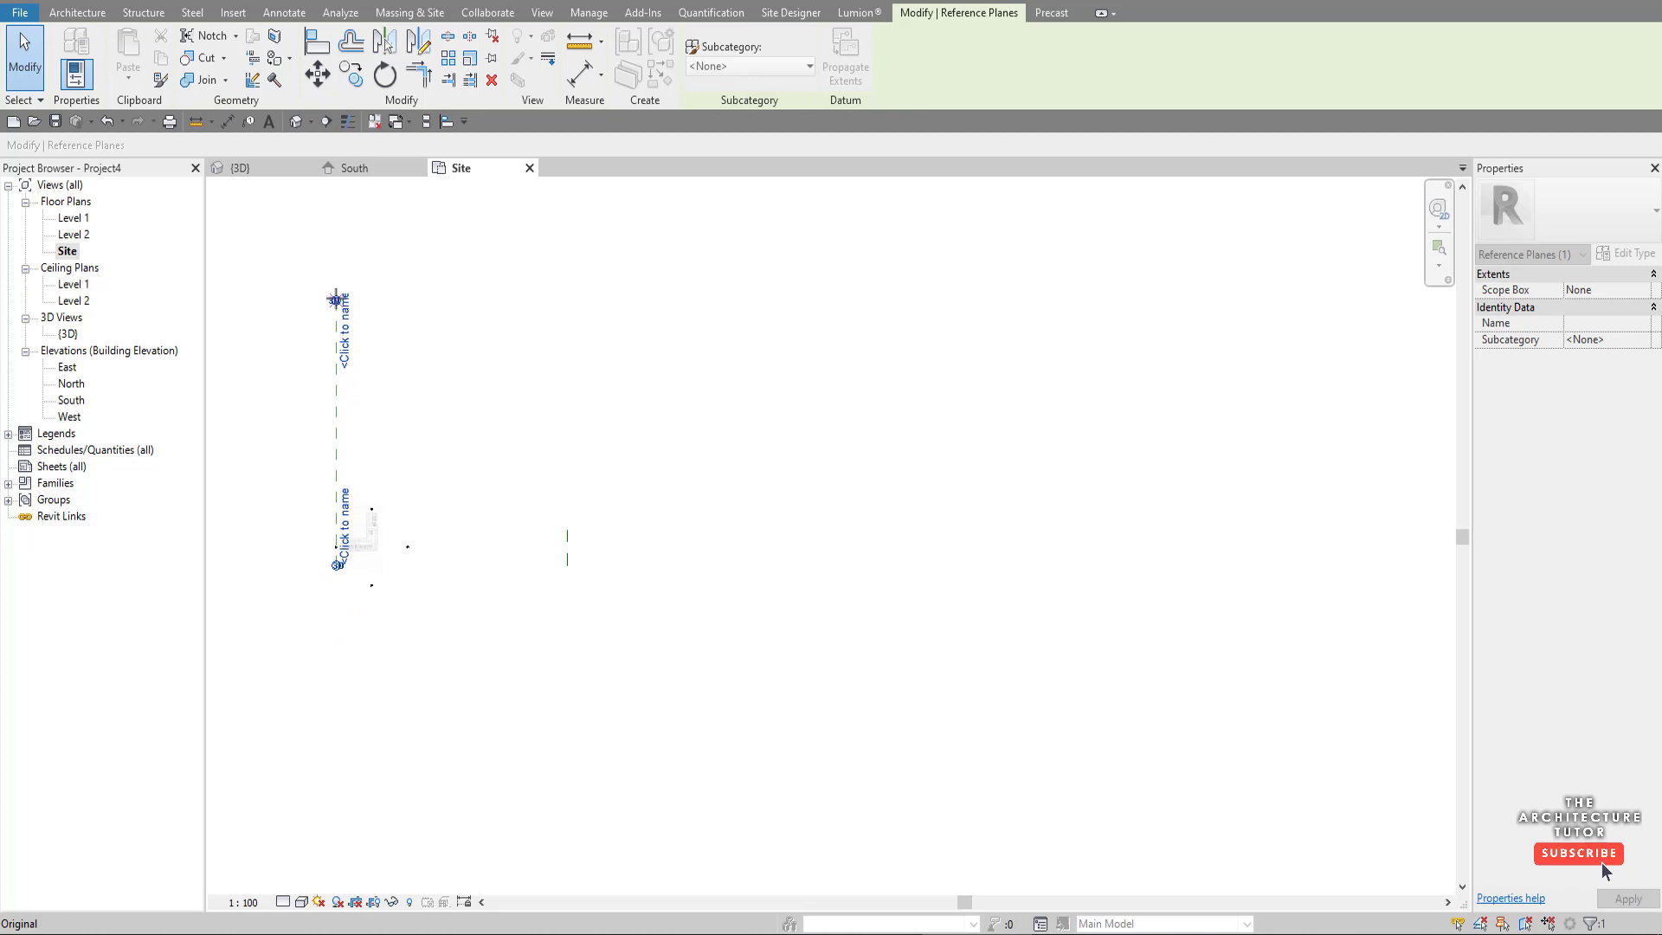
pyautogui.scroll(1, 531, 479)
pyautogui.press('Escape')
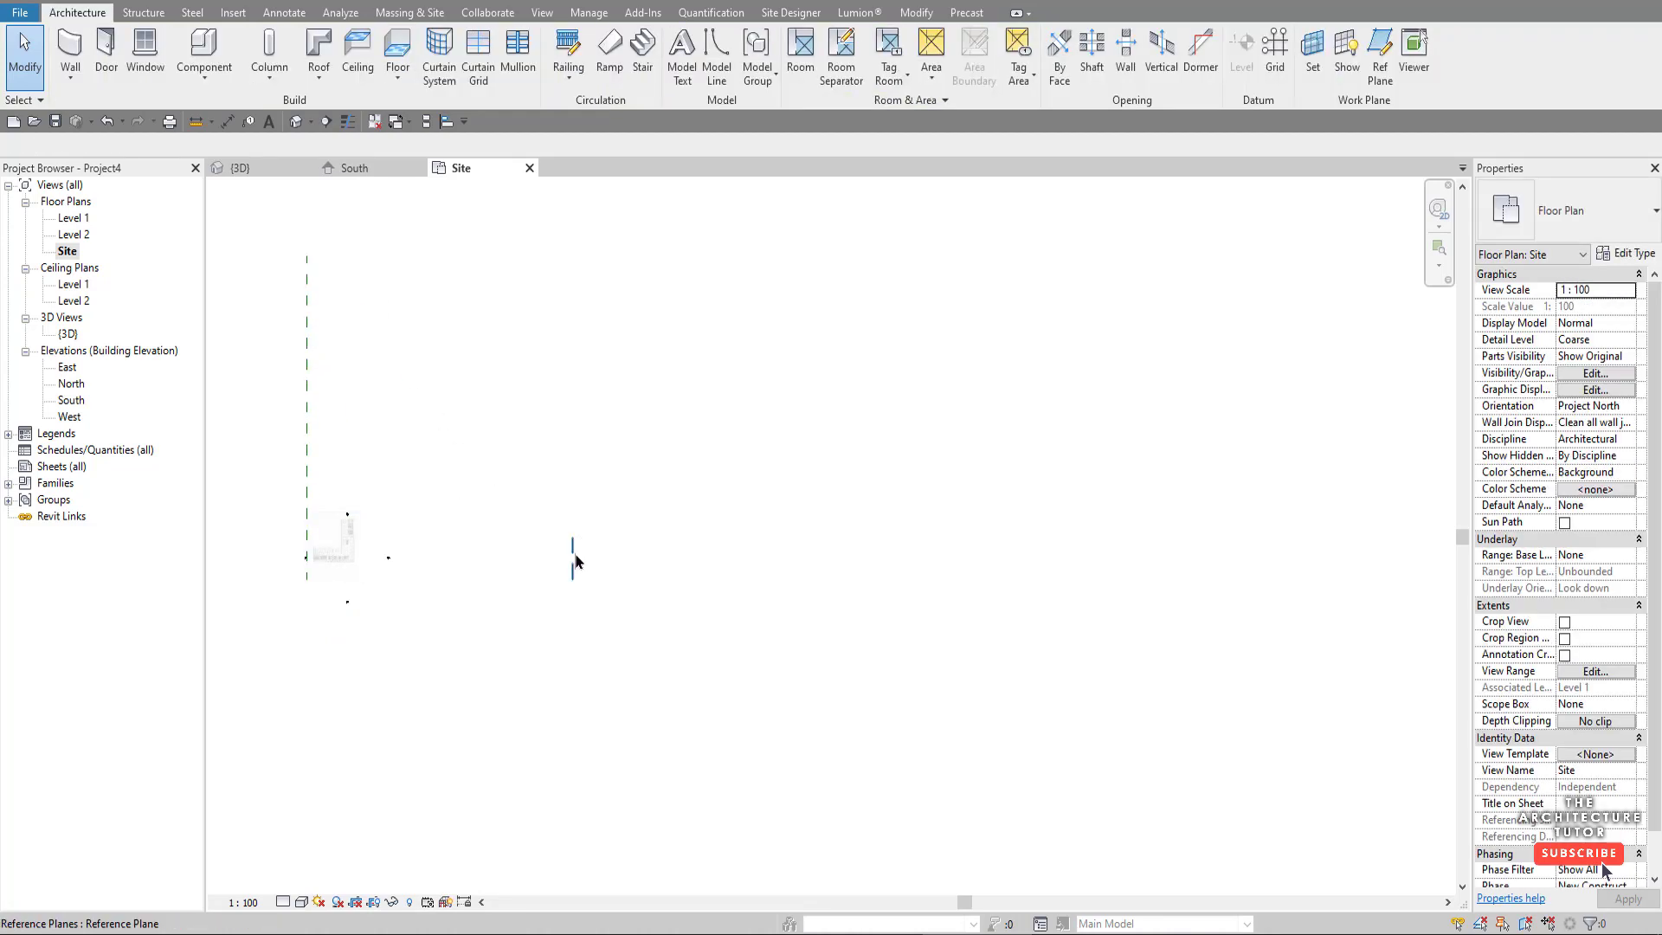
# - Extend the upper end of the right reference plane to align with the left plane's upper end
pyautogui.click(573, 558)
pyautogui.scroll(1, 573, 541)
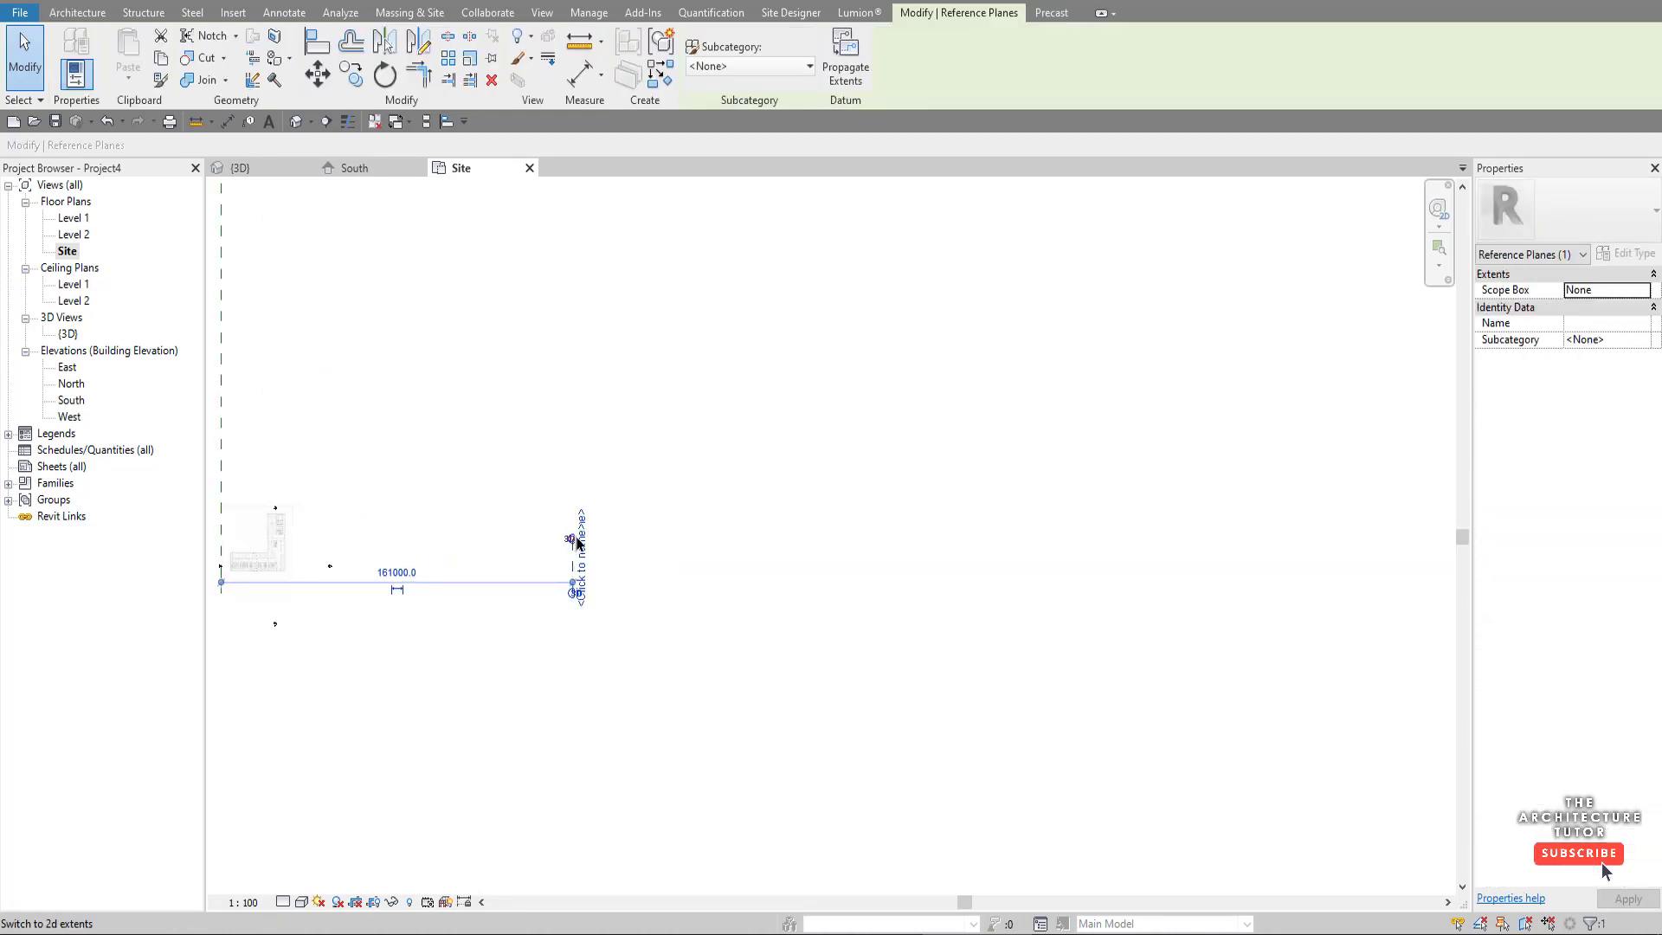
pyautogui.moveTo(577, 543); pyautogui.dragTo(589, 427)
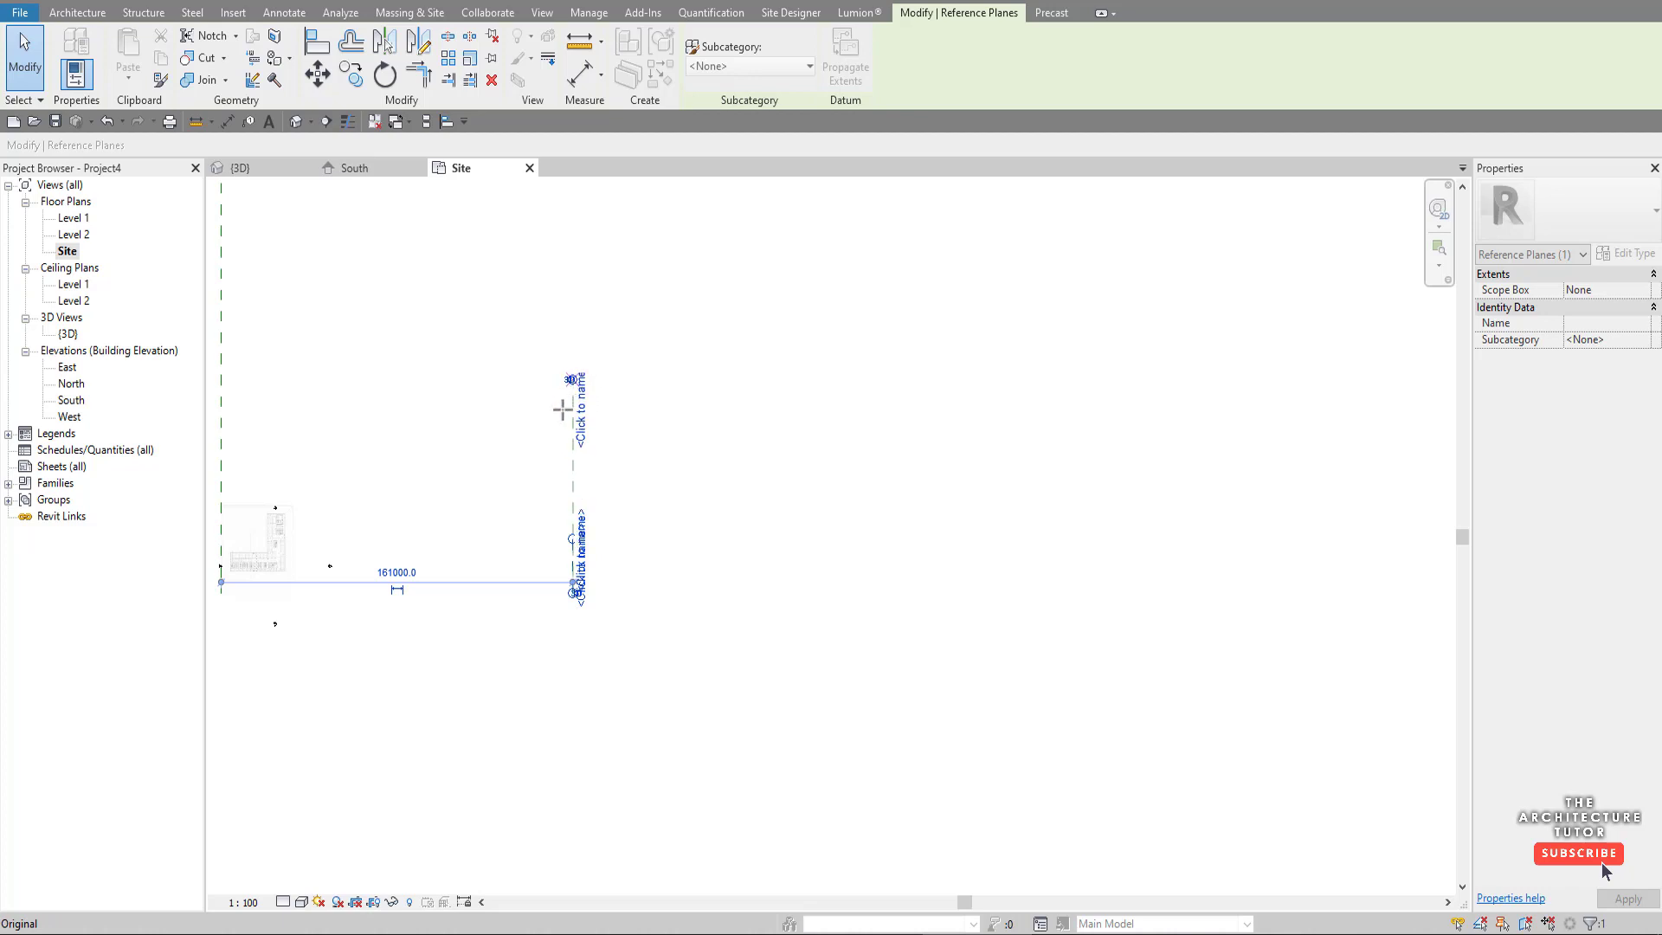
pyautogui.scroll(-2, 572, 398)
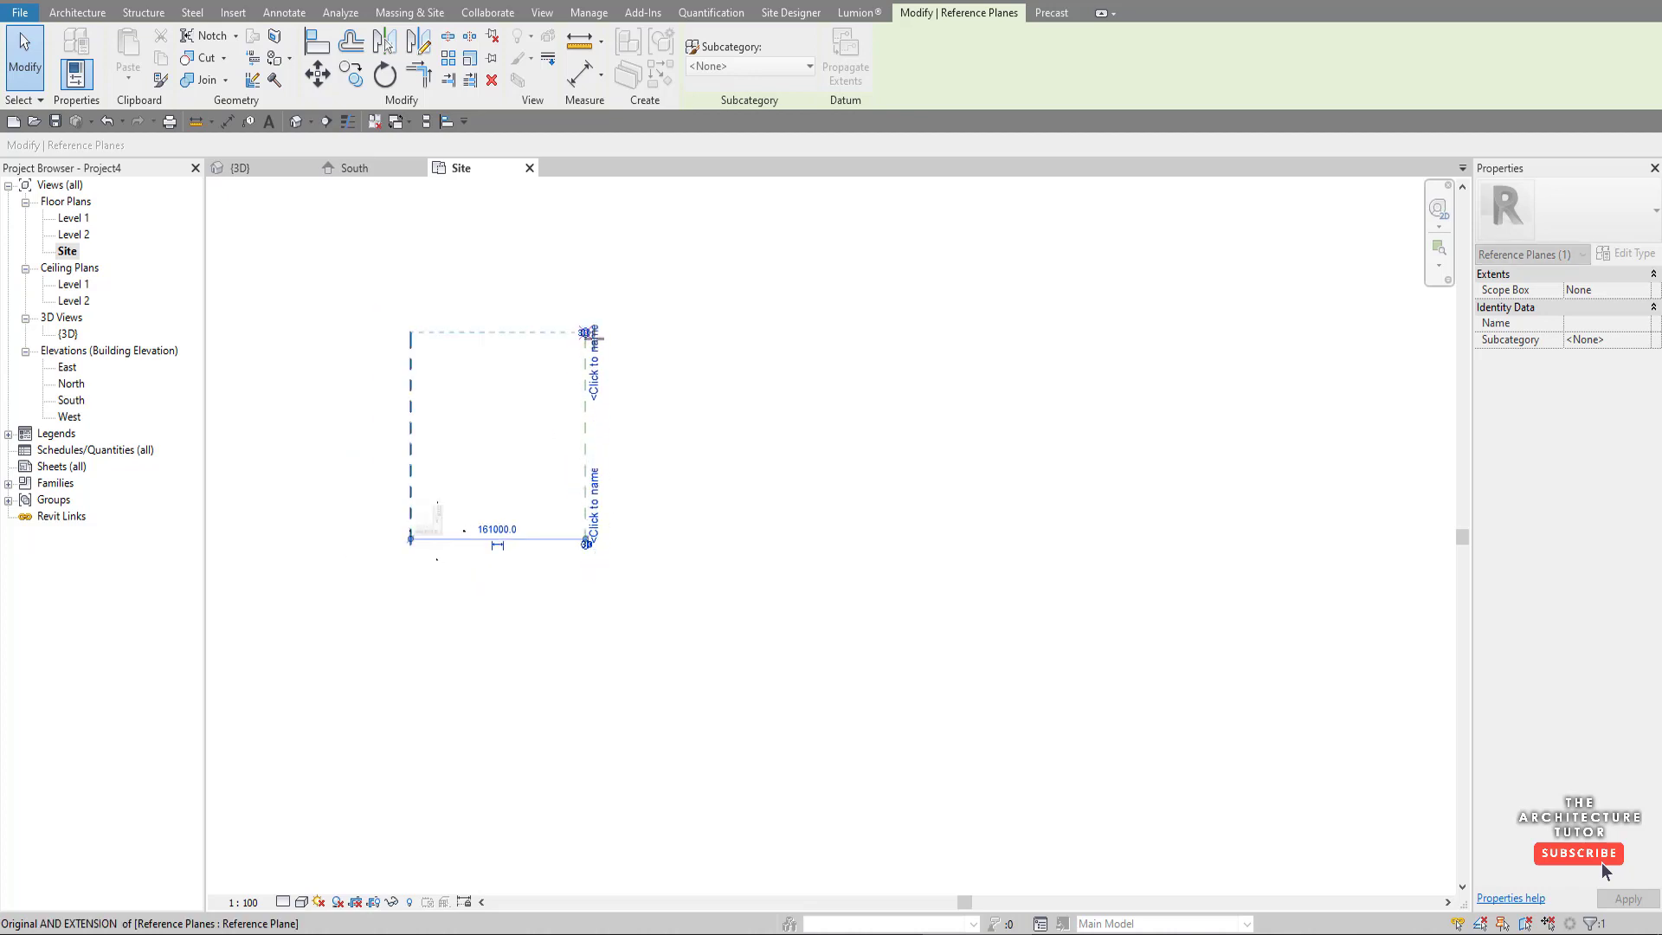
pyautogui.click(442, 428)
# - Scale the plan image graphically from the left reference plane so its outline's right edge meets the right reference plane
pyautogui.scroll(3, 433, 431)
pyautogui.scroll(5, 382, 657)
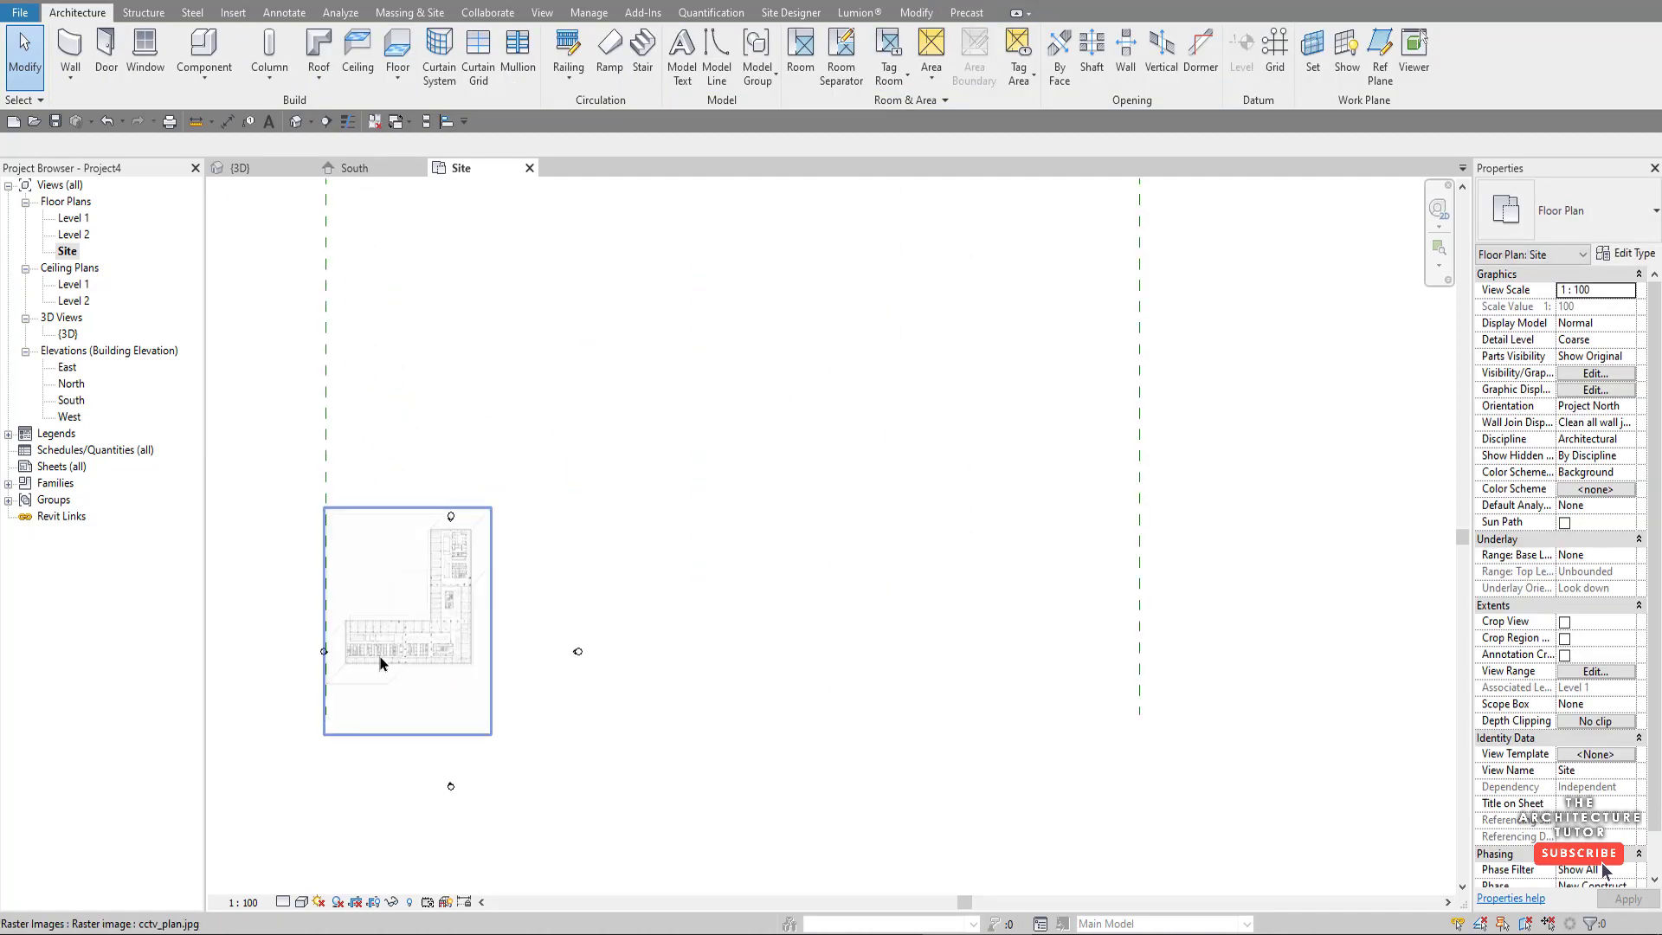
pyautogui.click(423, 638)
pyautogui.scroll(-2, 422, 638)
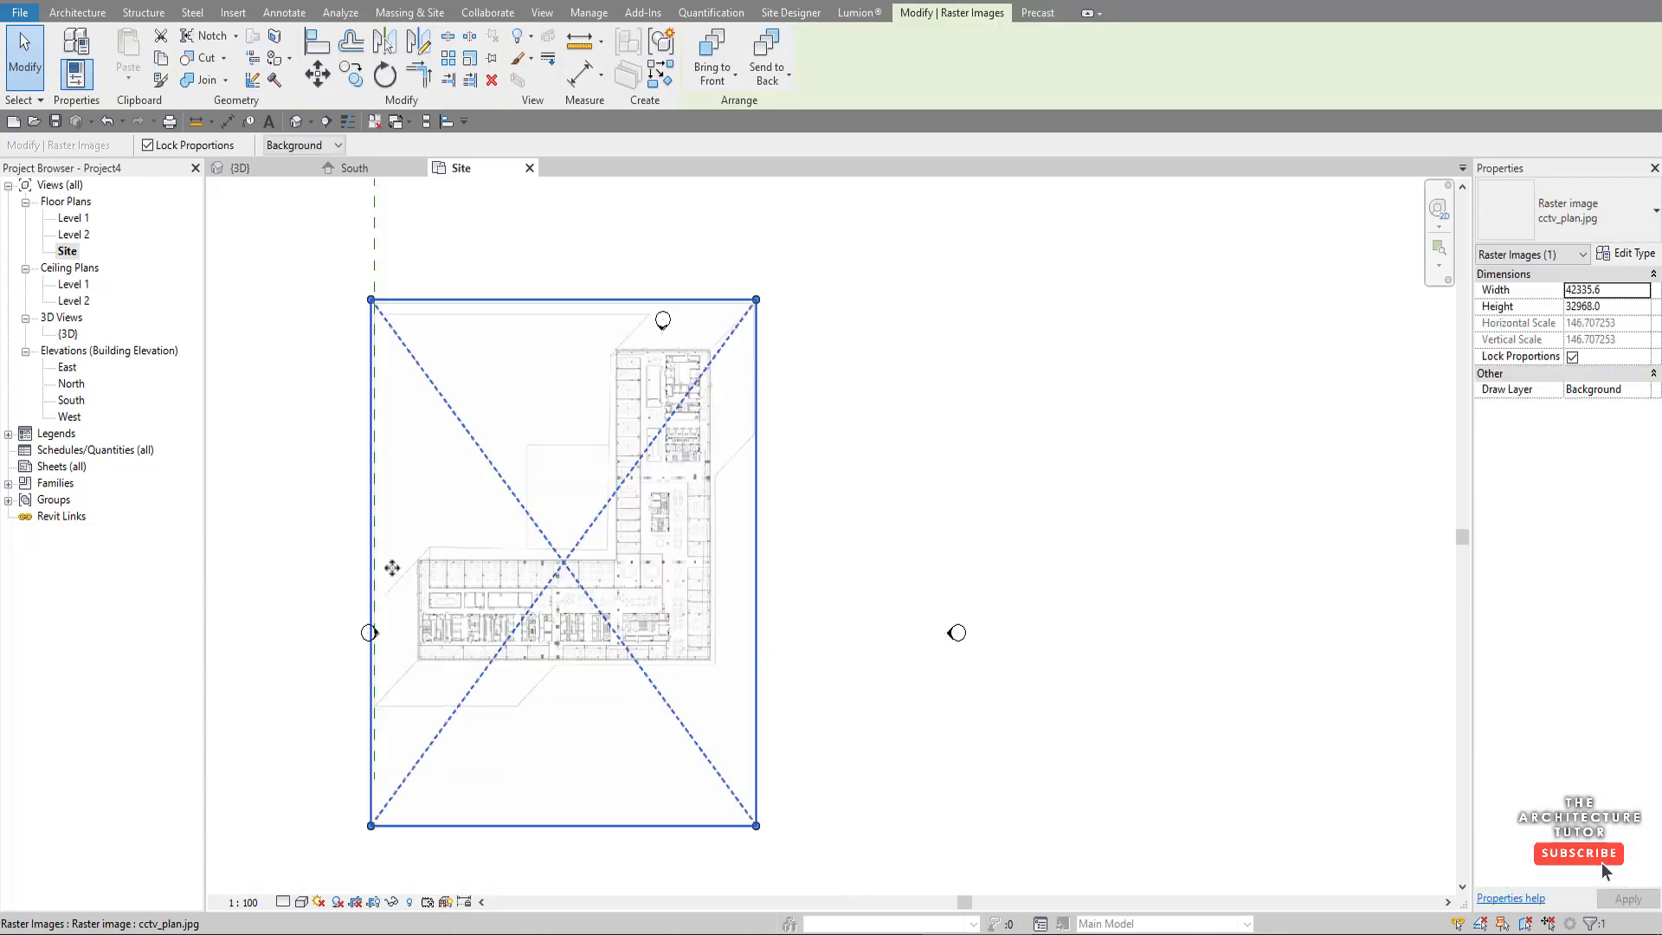
pyautogui.scroll(2, 393, 567)
pyautogui.scroll(2, 432, 232)
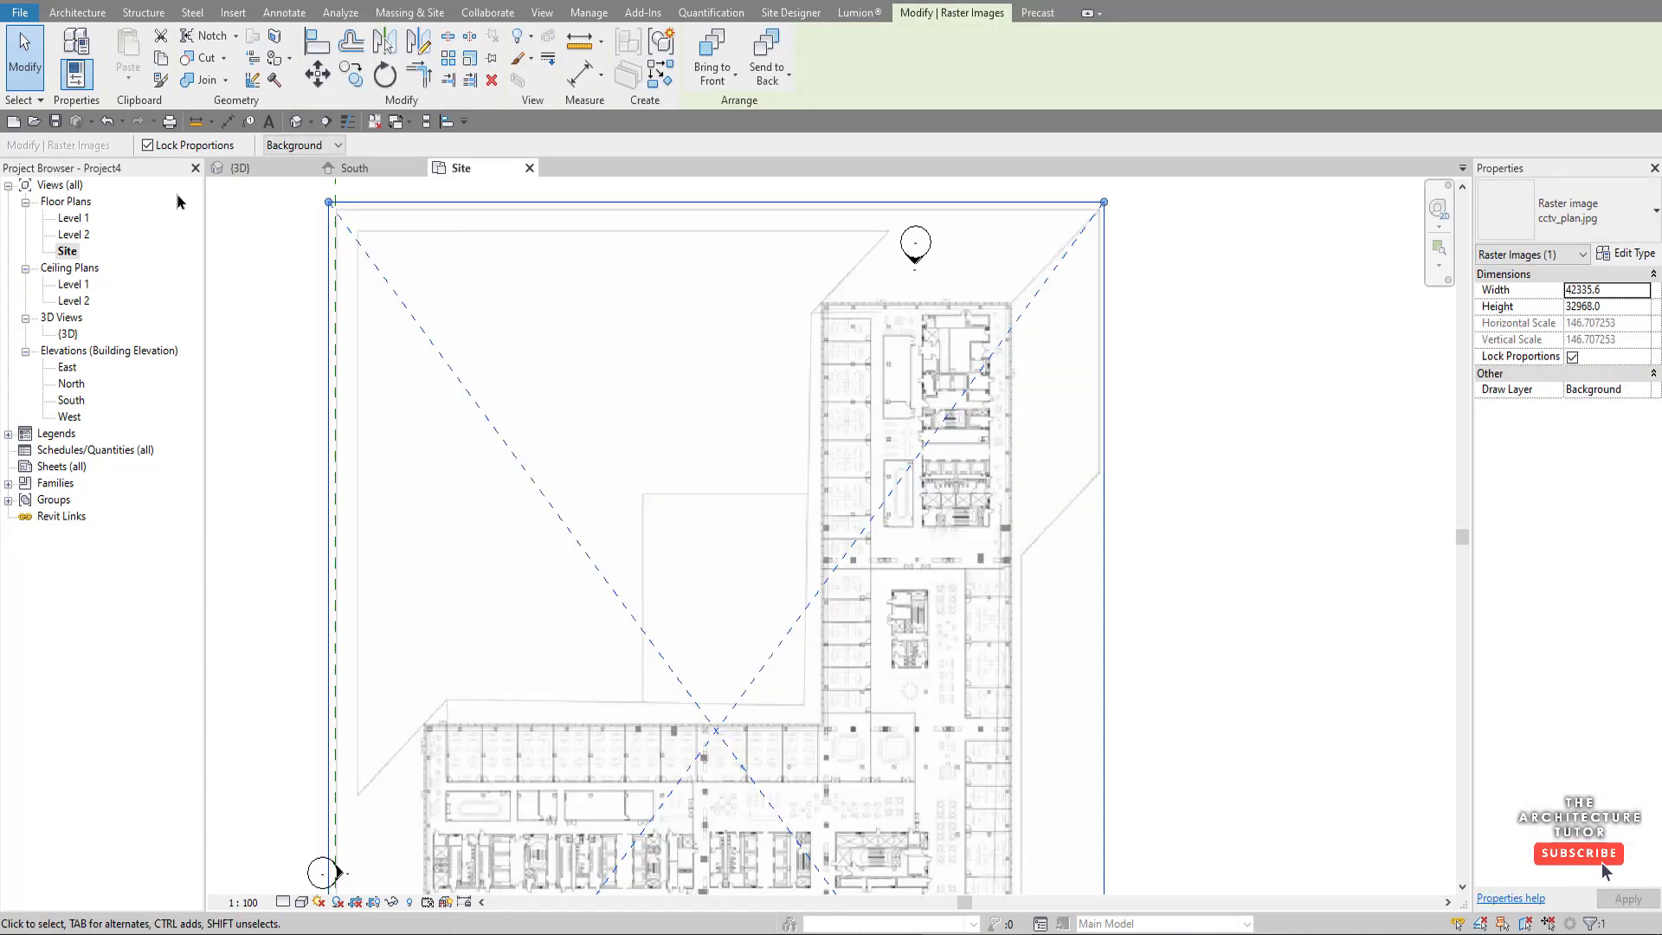
pyautogui.press('t')
pyautogui.press('l')
pyautogui.click(468, 59)
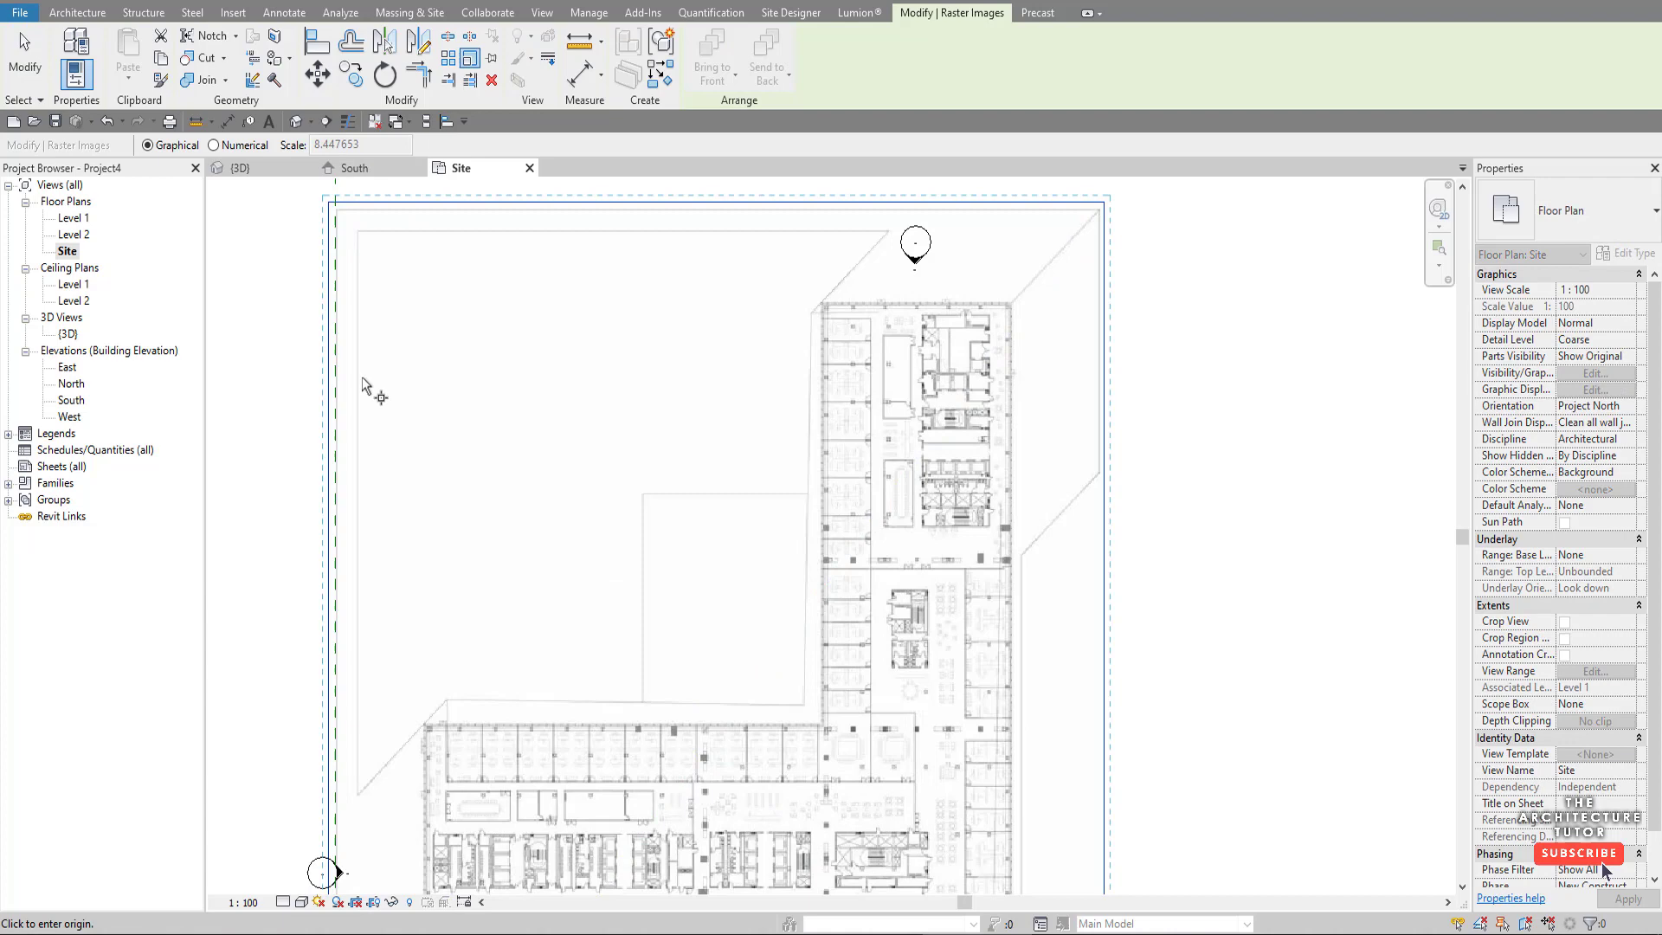
pyautogui.click(336, 400)
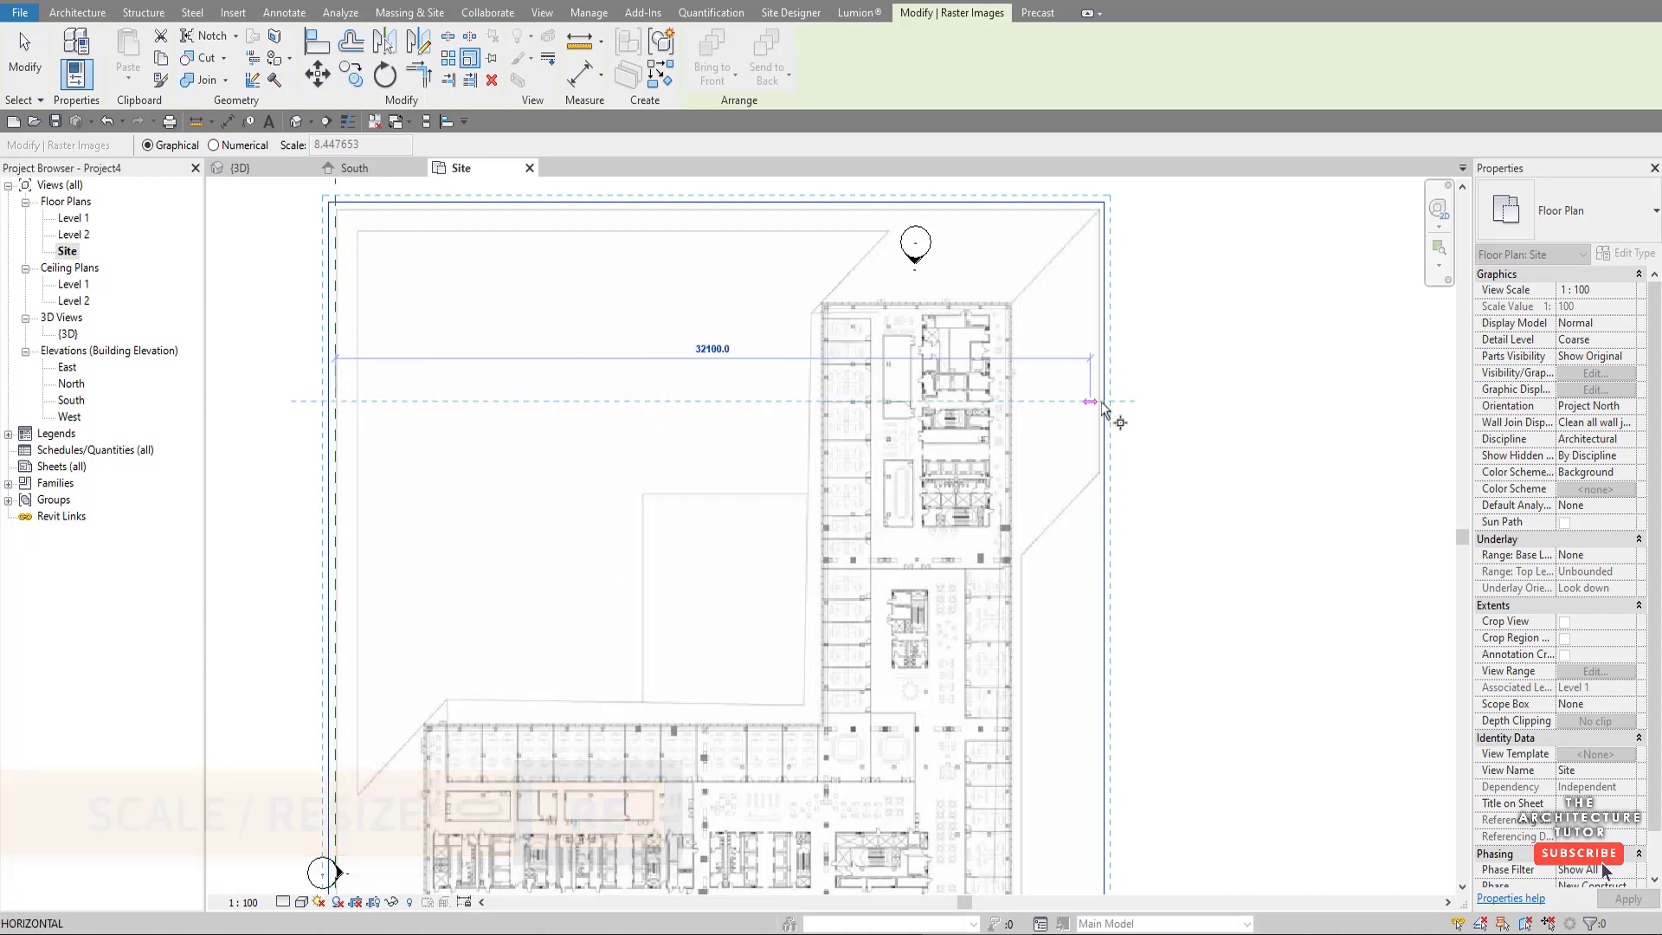
pyautogui.scroll(6, 1108, 411)
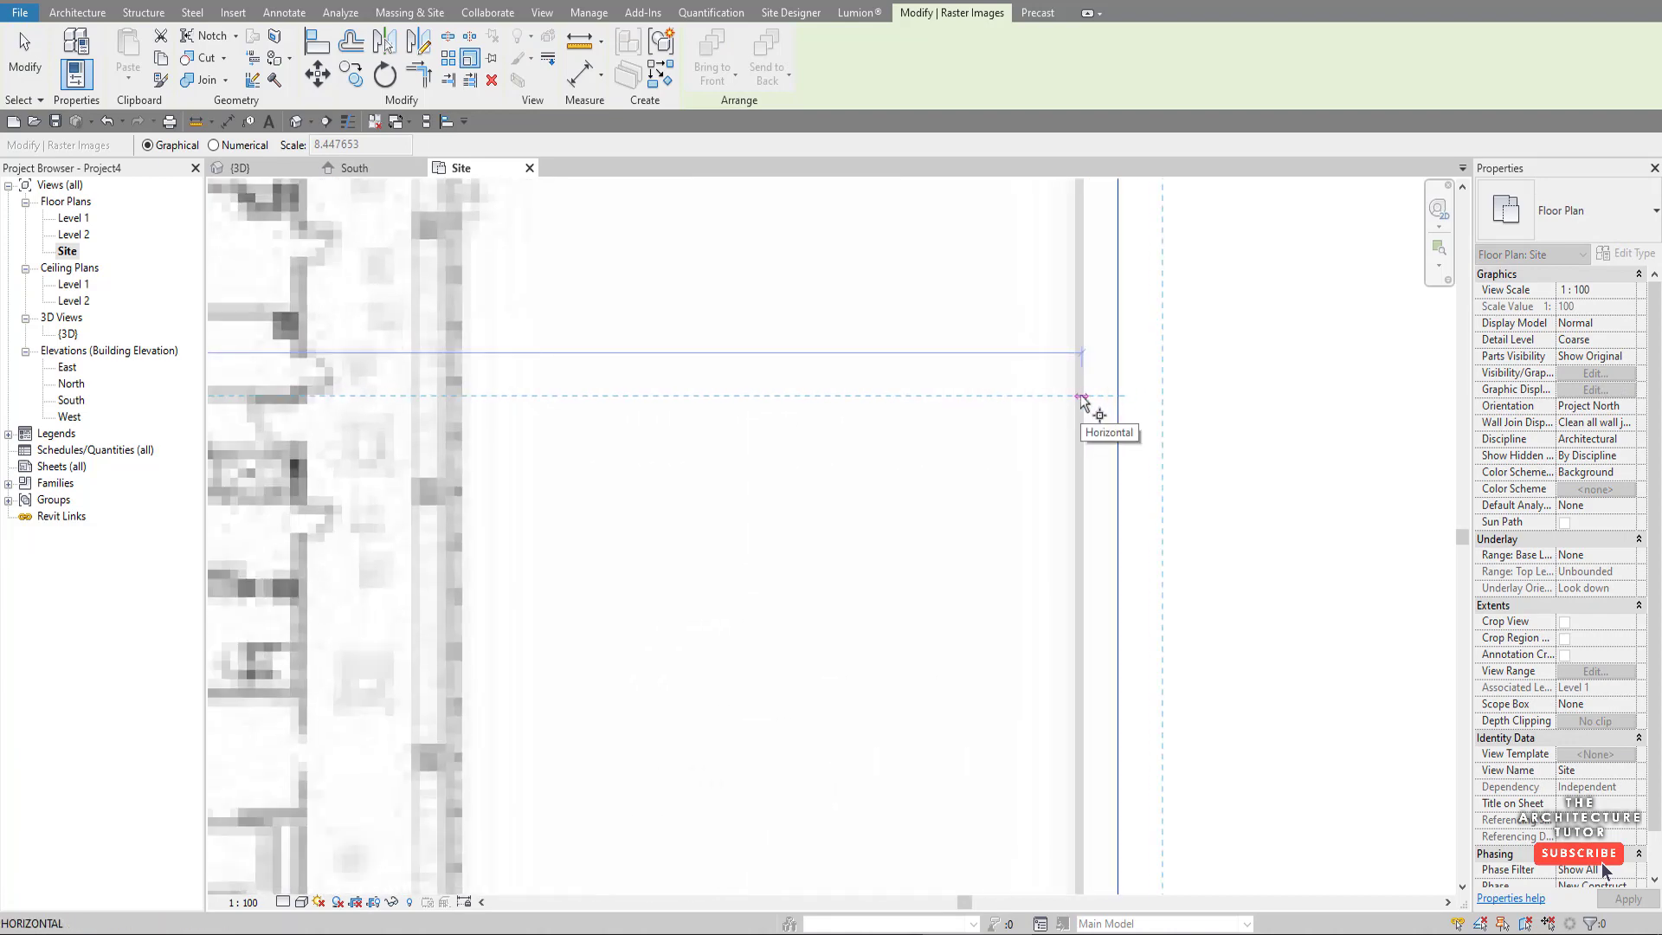
pyautogui.scroll(-8, 1028, 420)
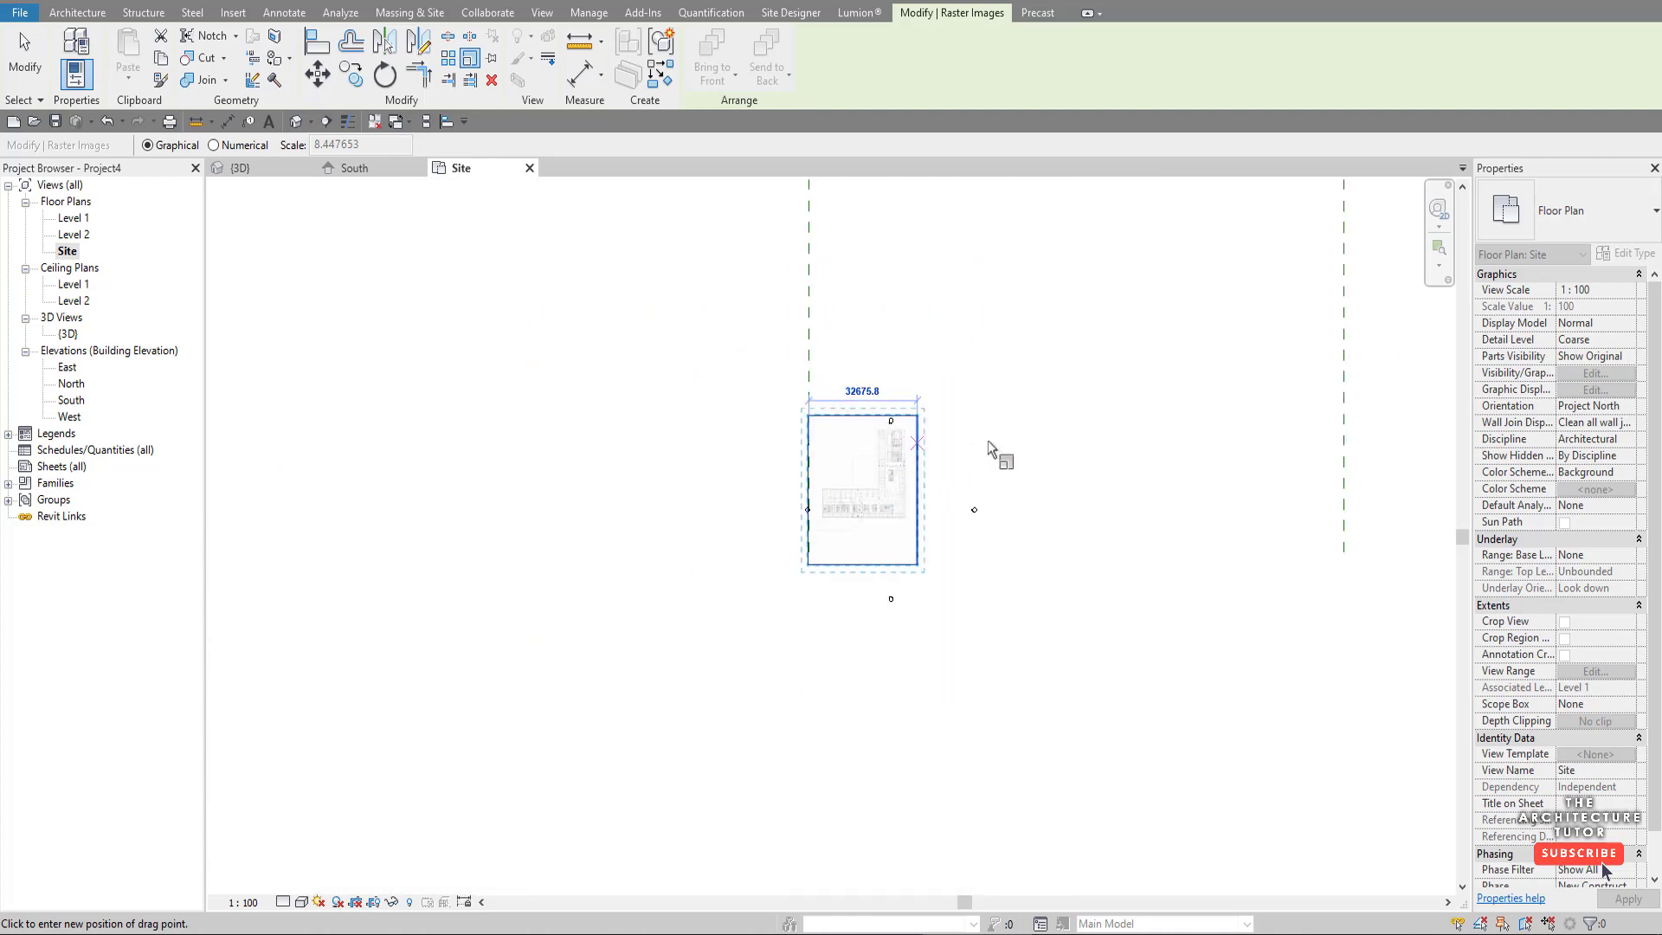
pyautogui.click(1351, 445)
pyautogui.scroll(-2, 1270, 487)
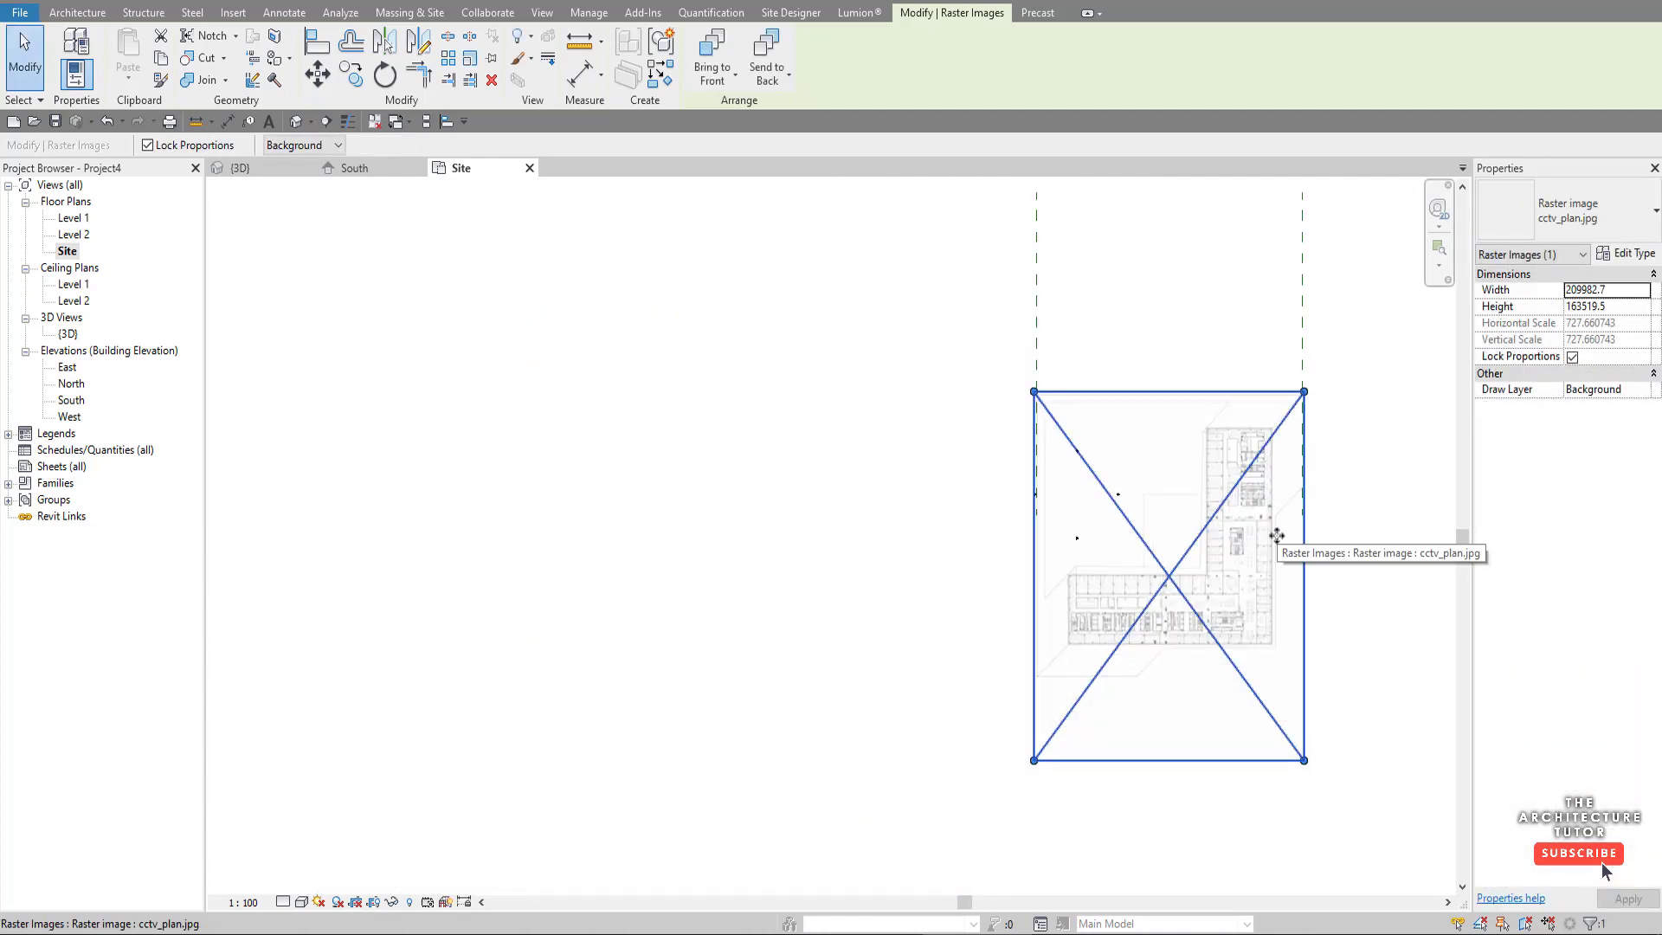
# - Nudge the plan image straight up between the reference planes until its lower edge nears their lower ends
pyautogui.hotkey('shift', 'Up')
pyautogui.hotkey('shift', 'Up')
pyautogui.hotkey('shift', 'Up')
pyautogui.hotkey('shift', 'Up')
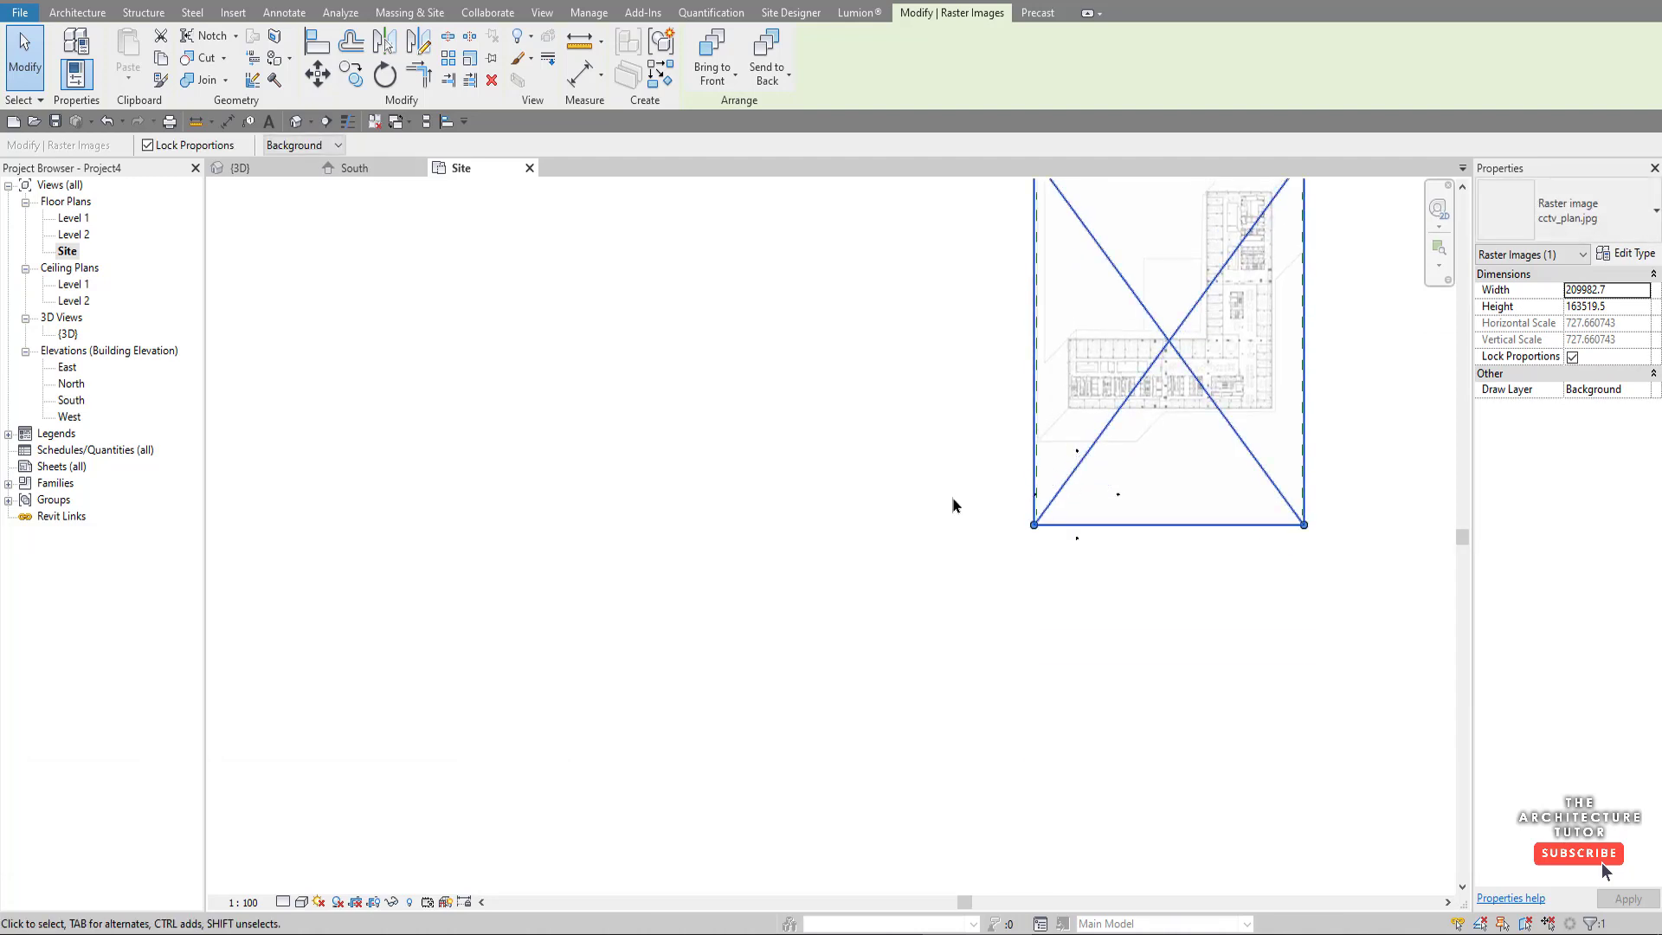
pyautogui.scroll(-2, 838, 656)
pyautogui.press('Escape')
# - Move the north elevation marker up and right until it sits above the plan image
pyautogui.scroll(3, 1043, 502)
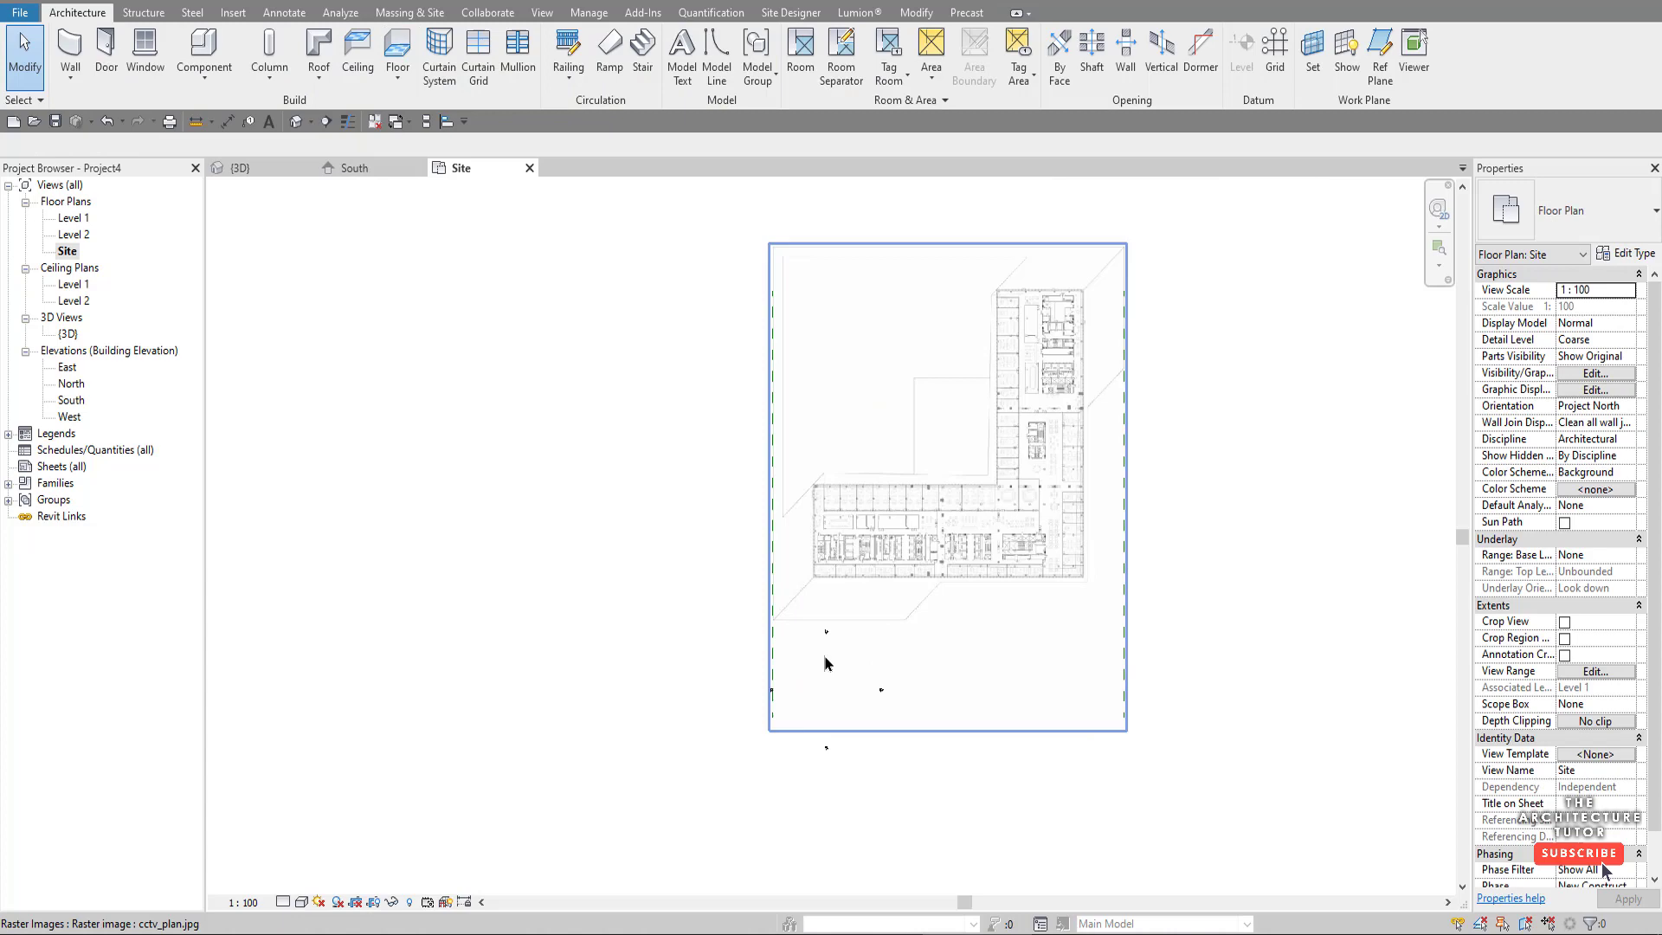
pyautogui.scroll(2, 805, 612)
pyautogui.click(791, 597)
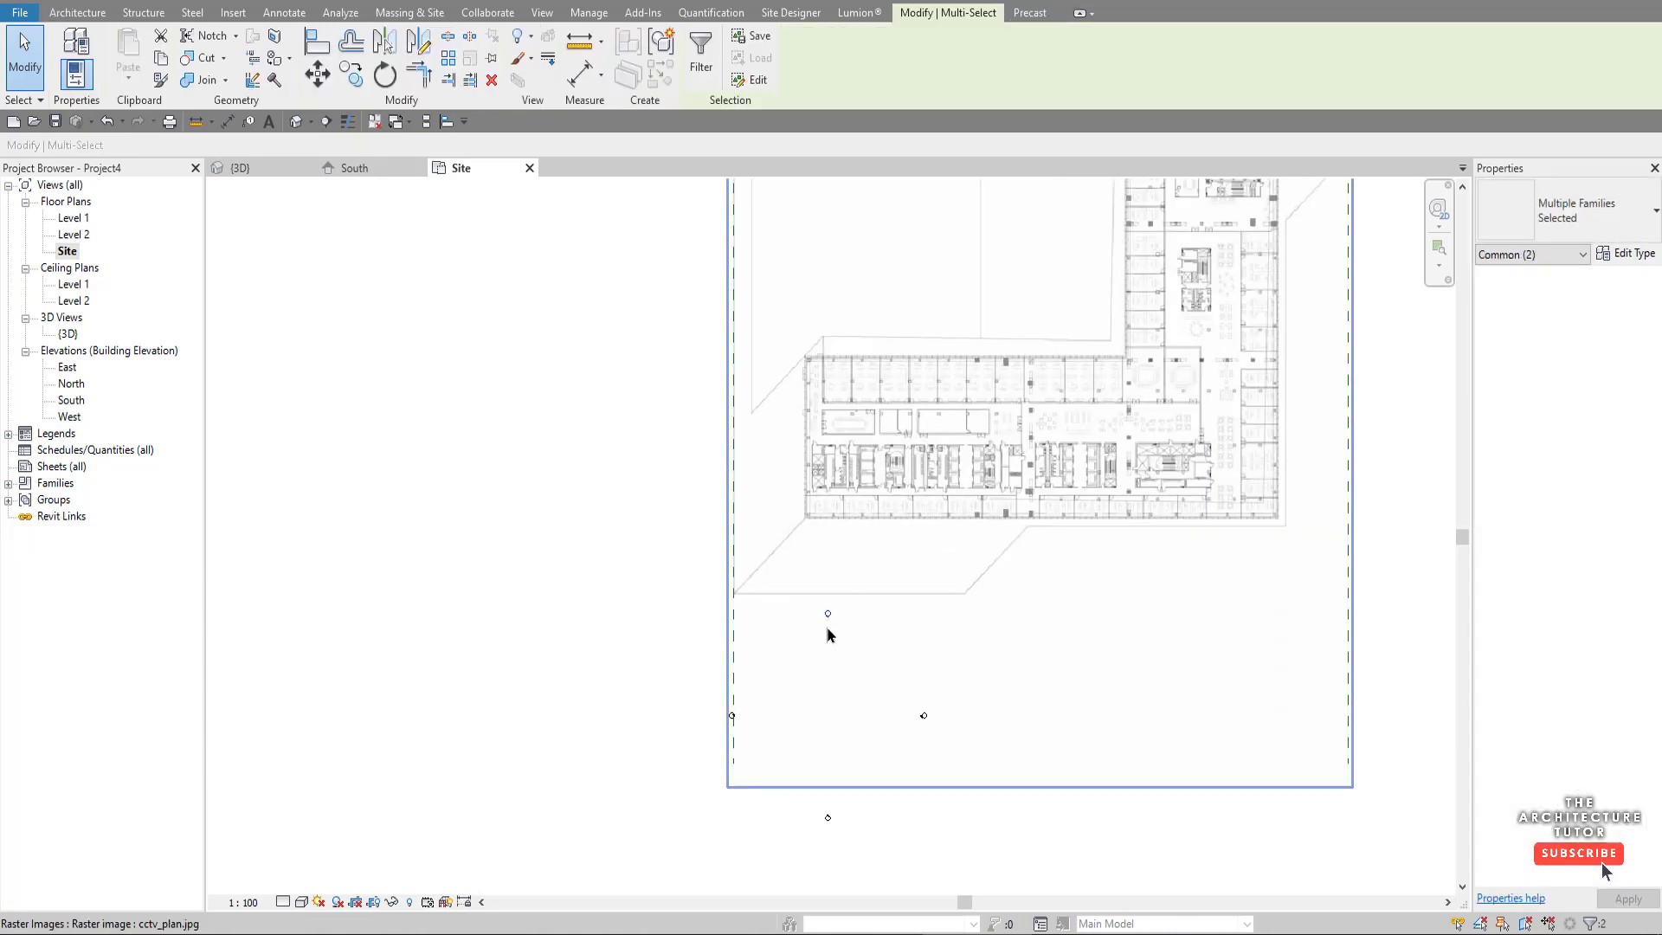
pyautogui.scroll(-1, 828, 635)
pyautogui.scroll(-1, 824, 782)
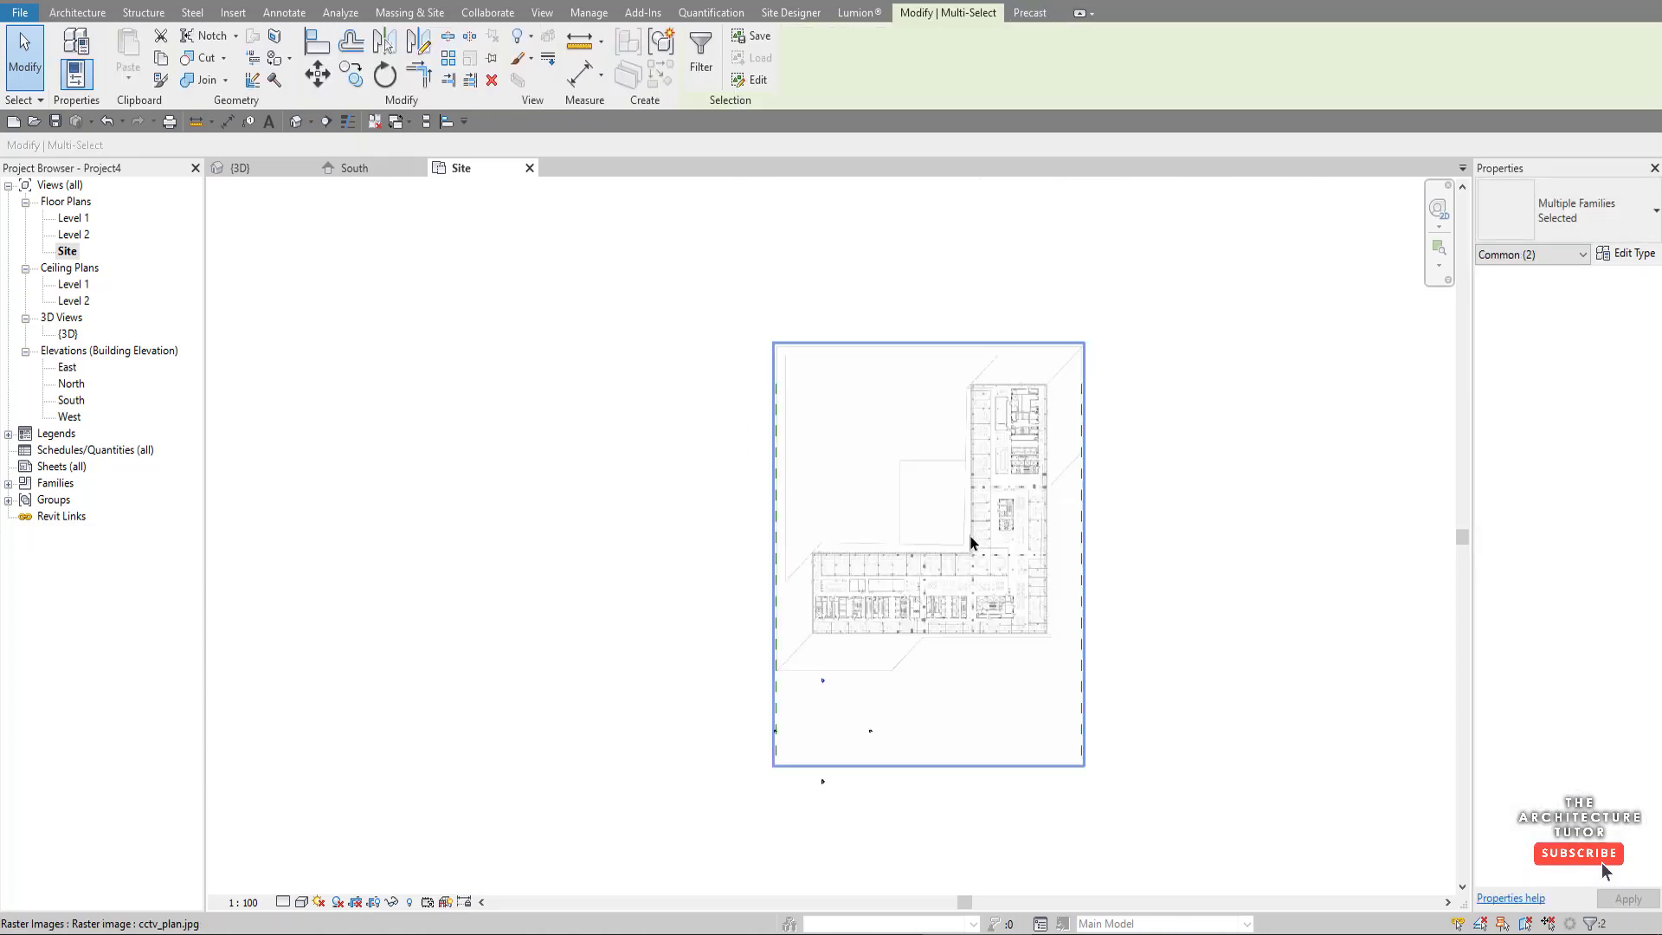
pyautogui.scroll(1, 970, 536)
pyautogui.hotkey('shift', 'Up')
pyautogui.hotkey('shift', 'Right')
pyautogui.hotkey('shift', 'Right')
pyautogui.hotkey('shift', 'Right')
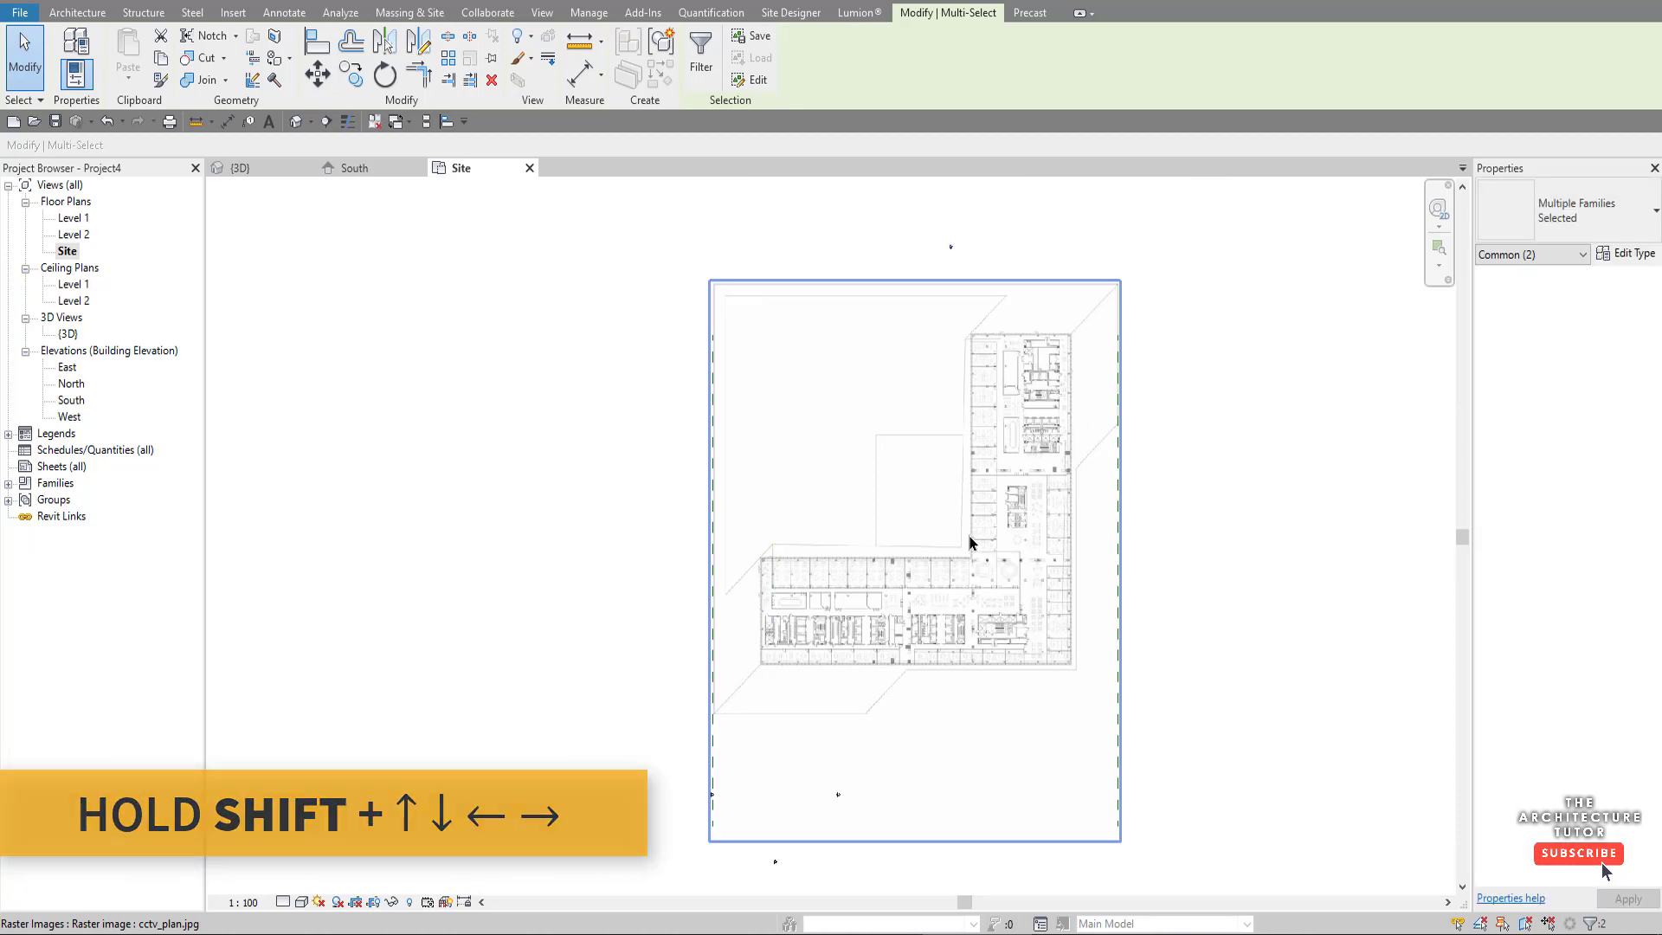
pyautogui.press('Escape')
# - Move the east, south and west elevation markers outside the plan image on their respective sides
pyautogui.moveTo(794, 755); pyautogui.dragTo(885, 823)
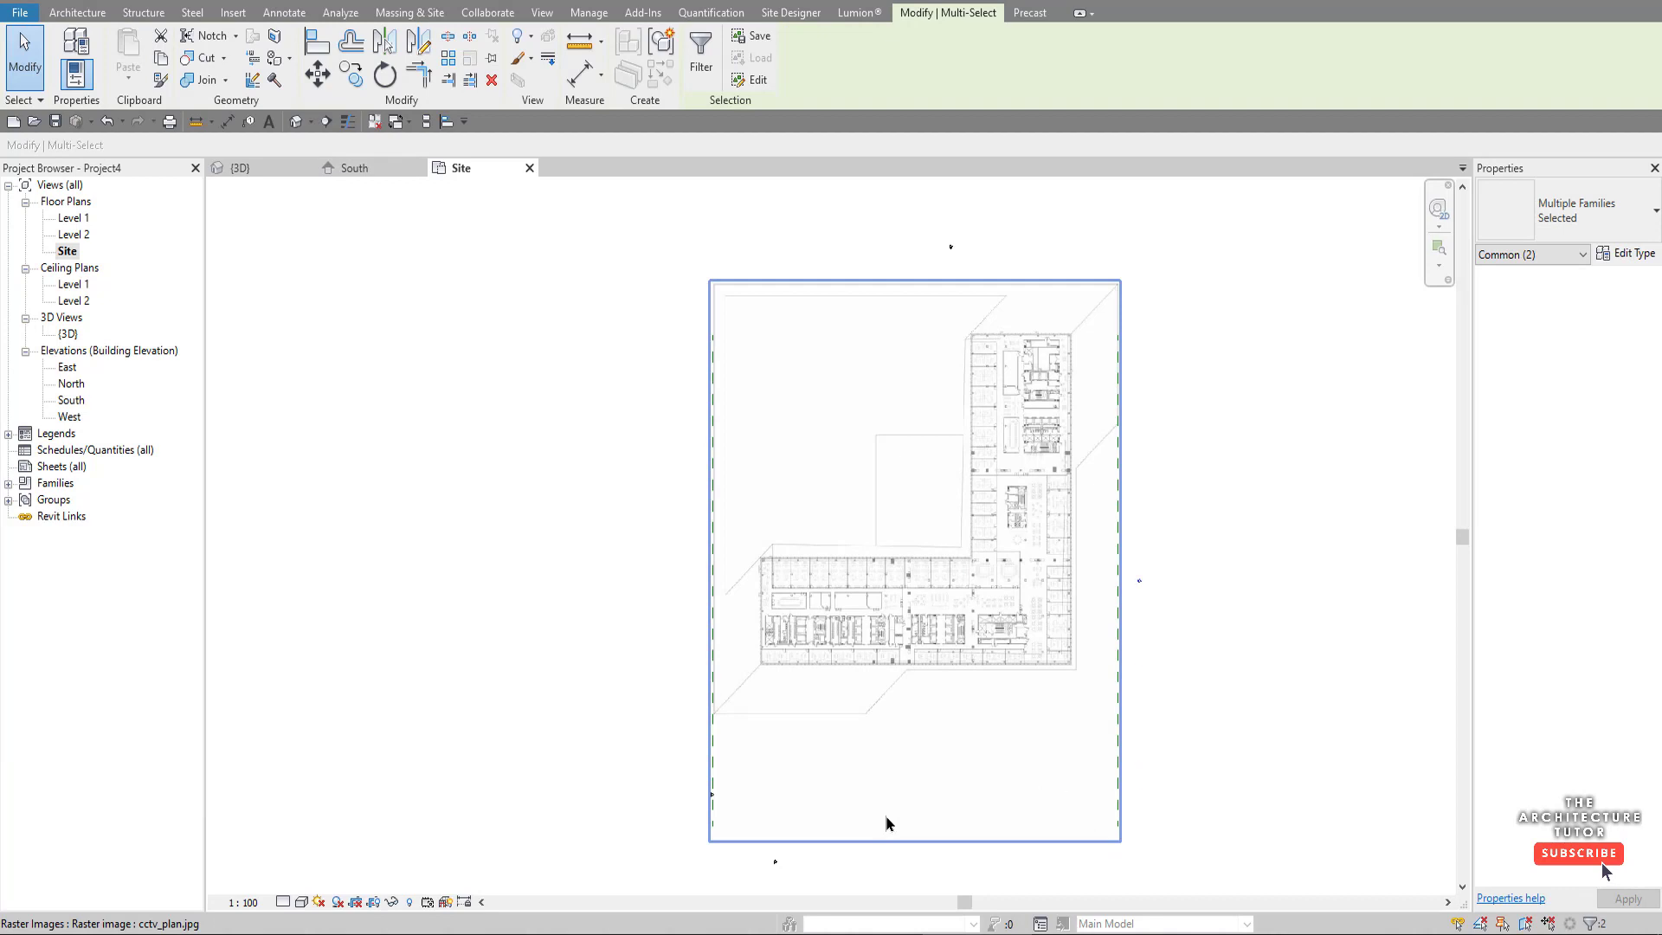
pyautogui.press('Escape')
pyautogui.moveTo(756, 844); pyautogui.dragTo(782, 876)
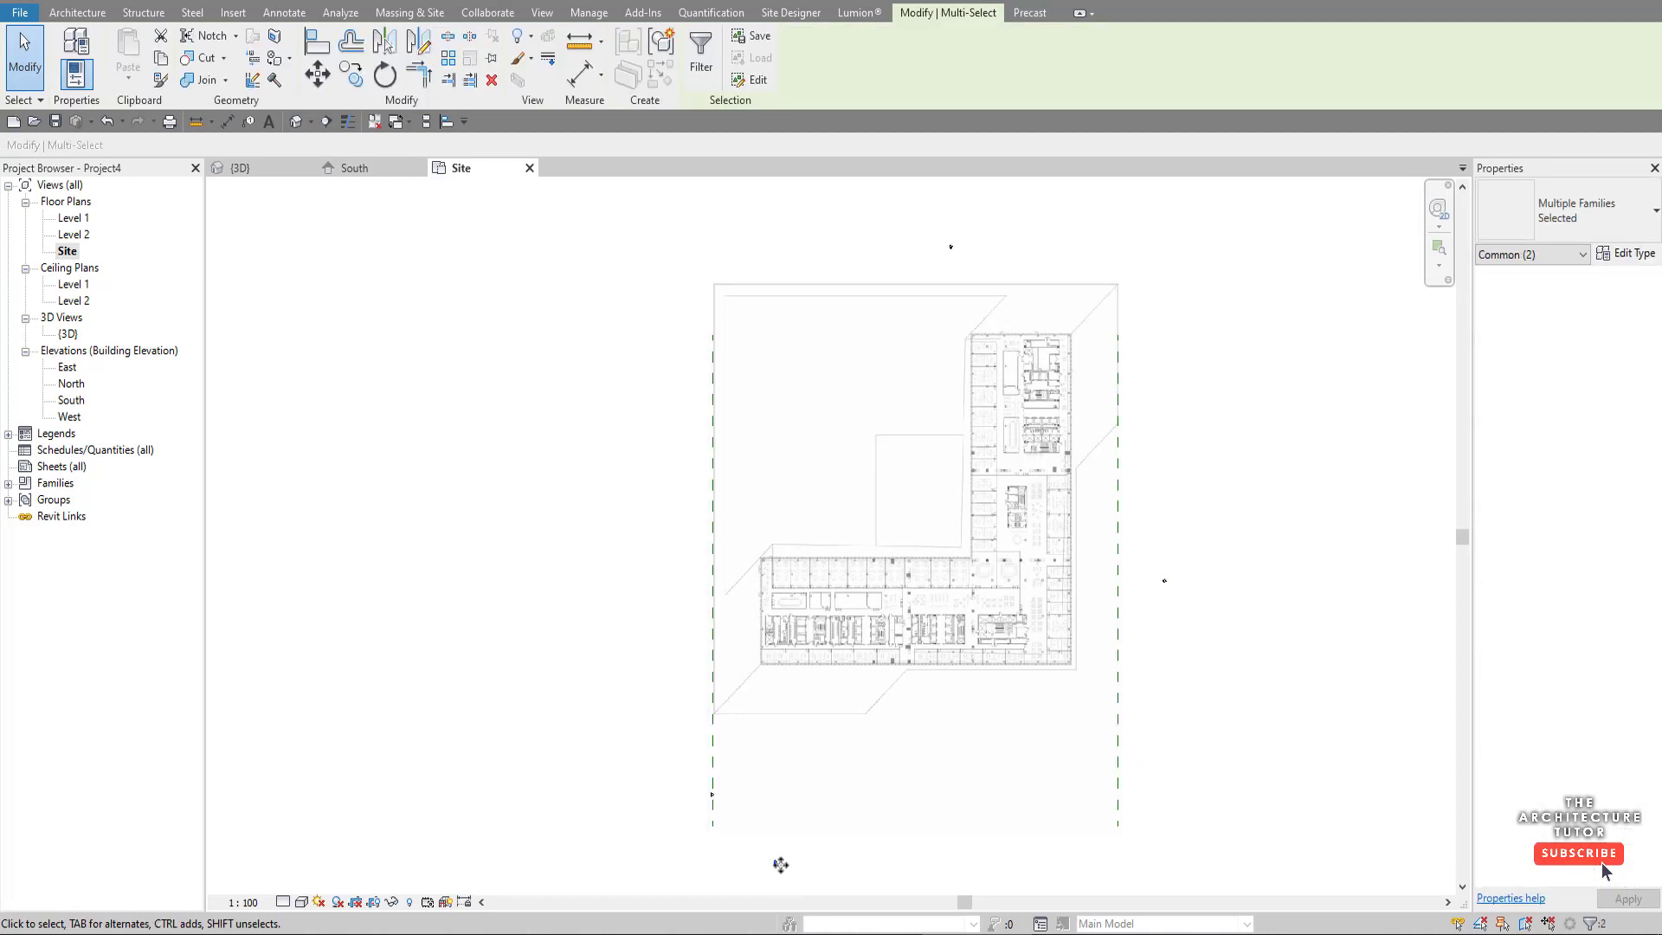
pyautogui.moveTo(889, 879); pyautogui.dragTo(890, 876)
pyautogui.moveTo(646, 642)
pyautogui.mouseDown()
pyautogui.moveTo(638, 530)
pyautogui.moveTo(658, 543)
pyautogui.mouseUp()
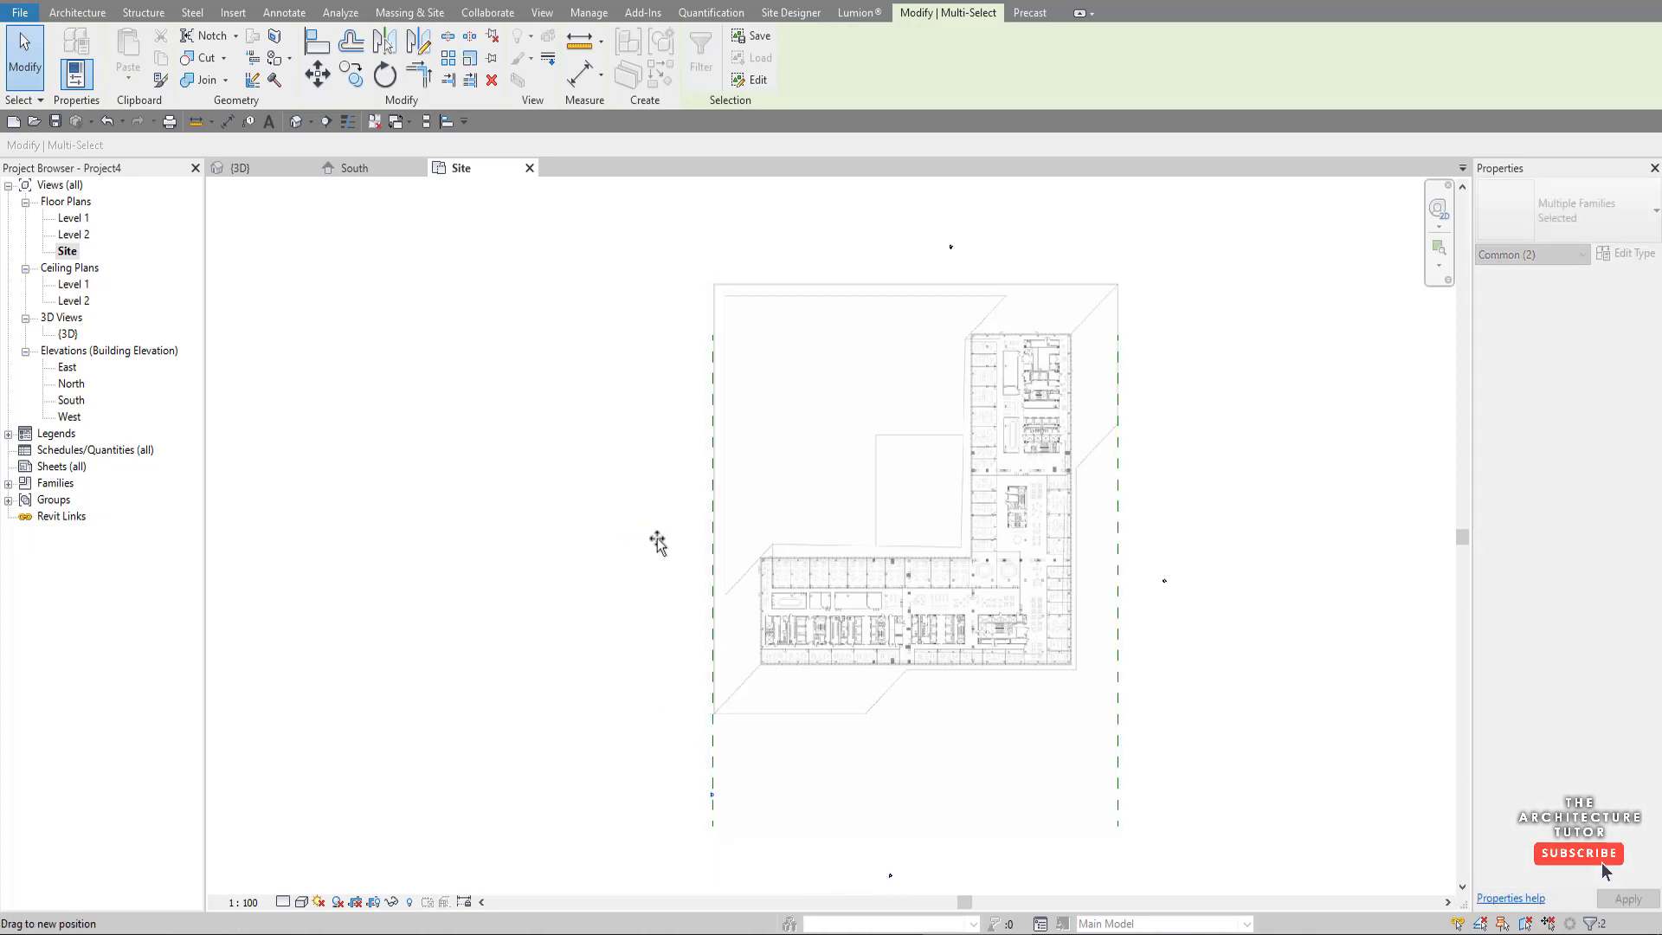
pyautogui.press('Escape')
# - Check the South elevation and create an in-place mass in the Site plan, keeping the name Mass 1
pyautogui.click(354, 167)
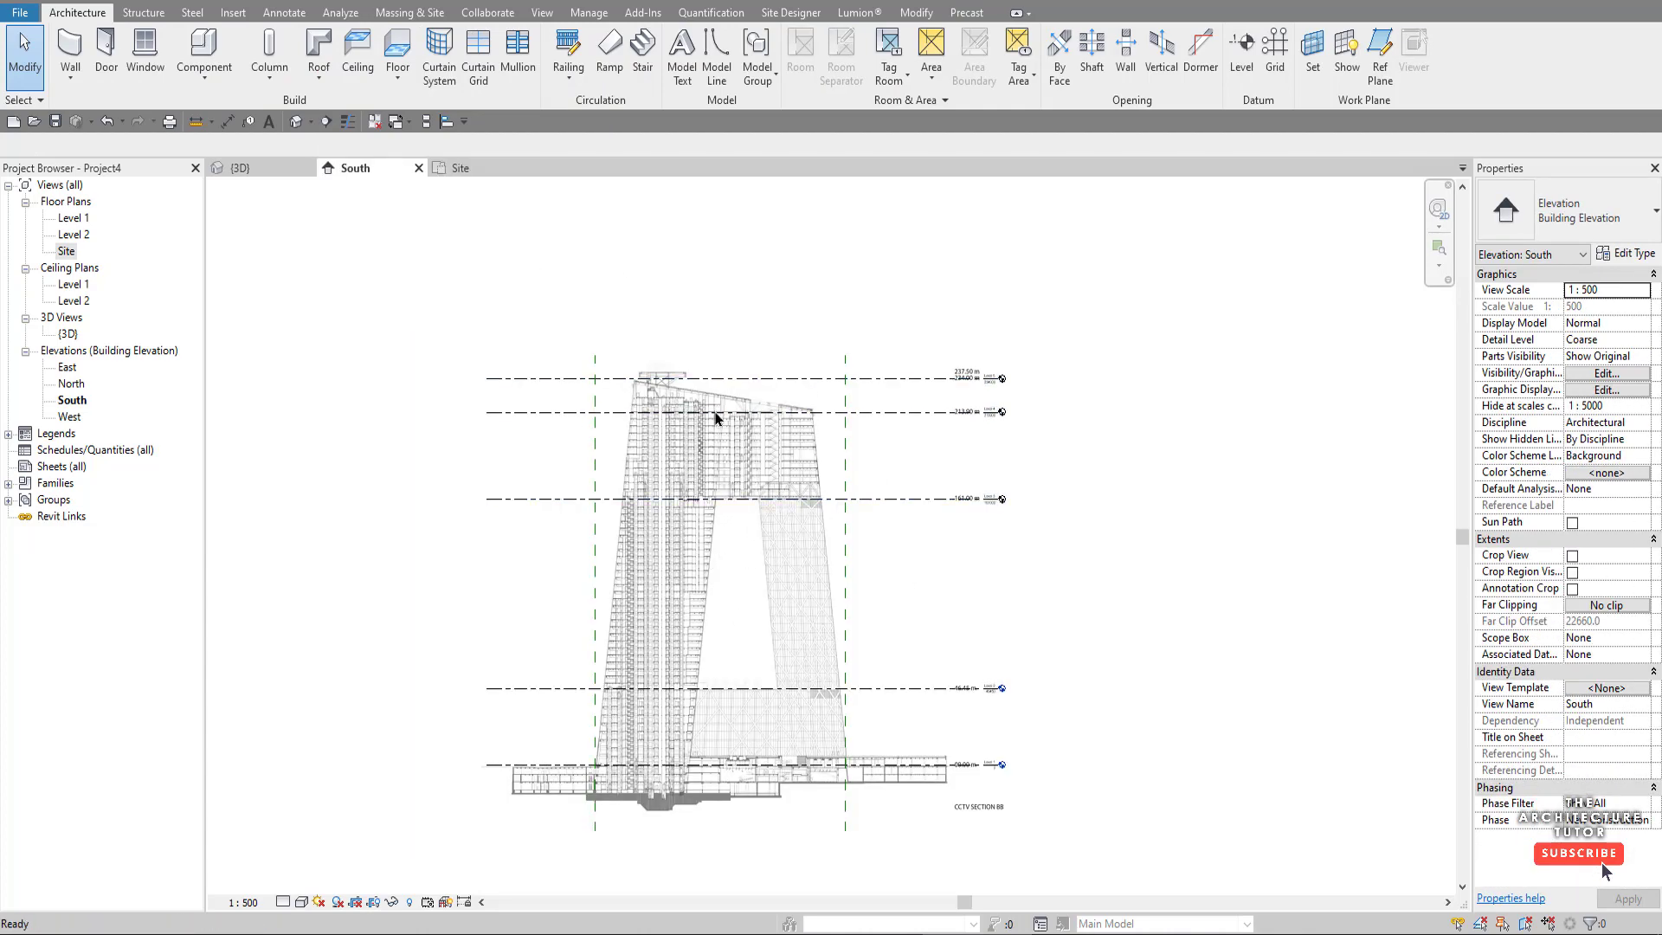
pyautogui.click(456, 167)
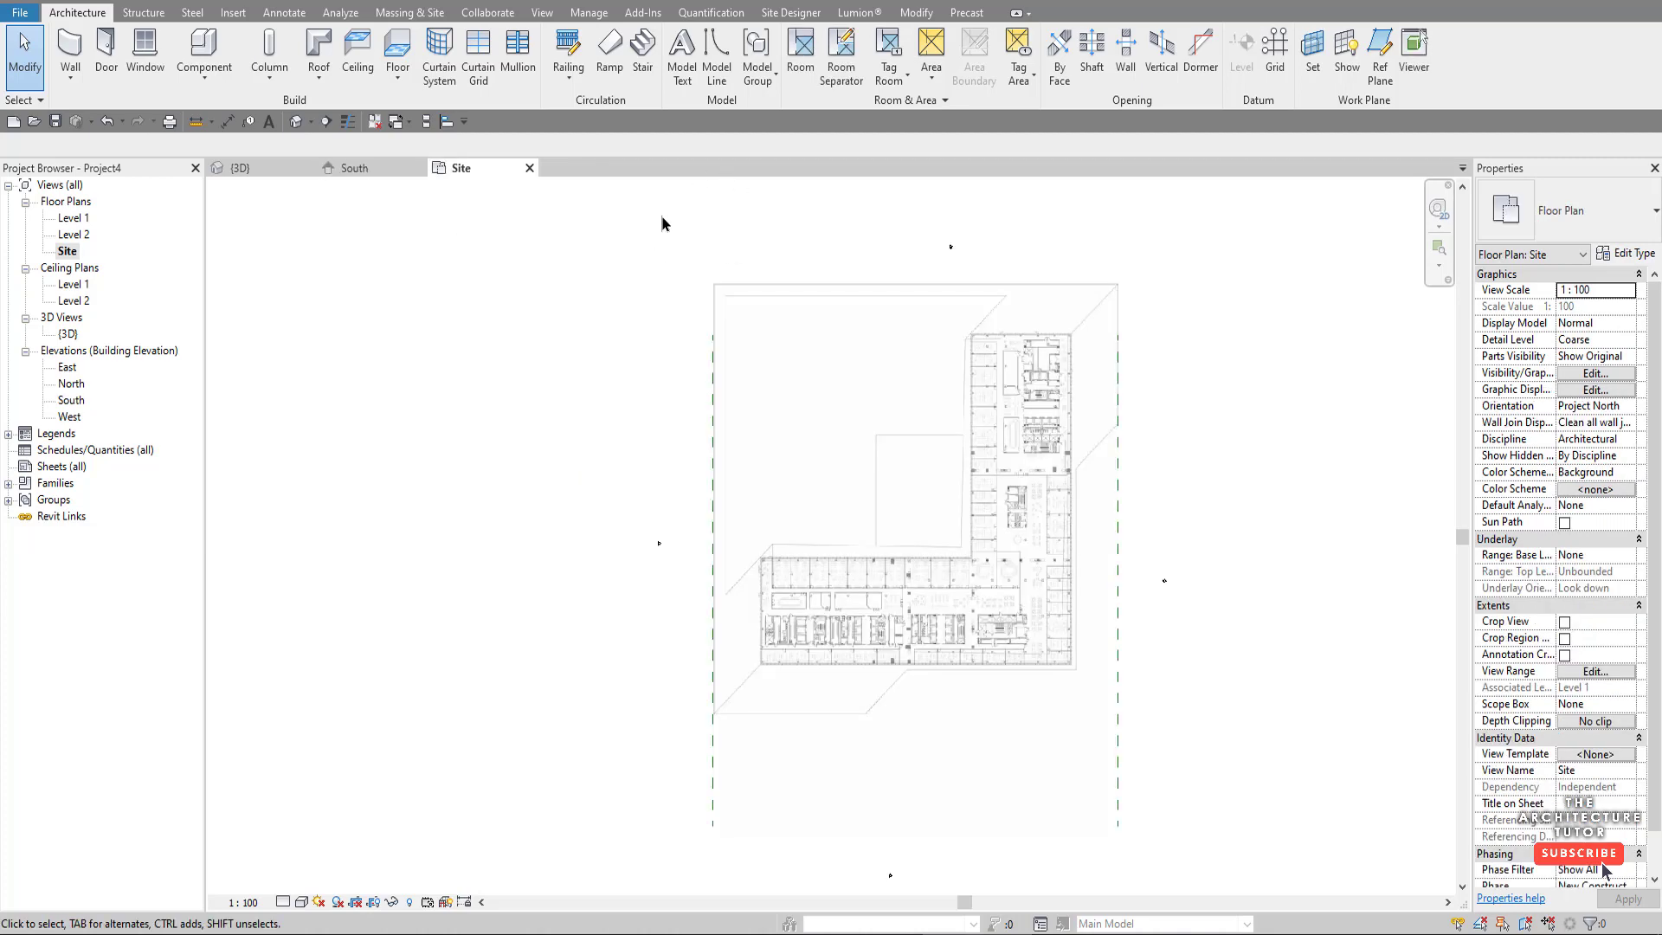
pyautogui.scroll(1, 1223, 440)
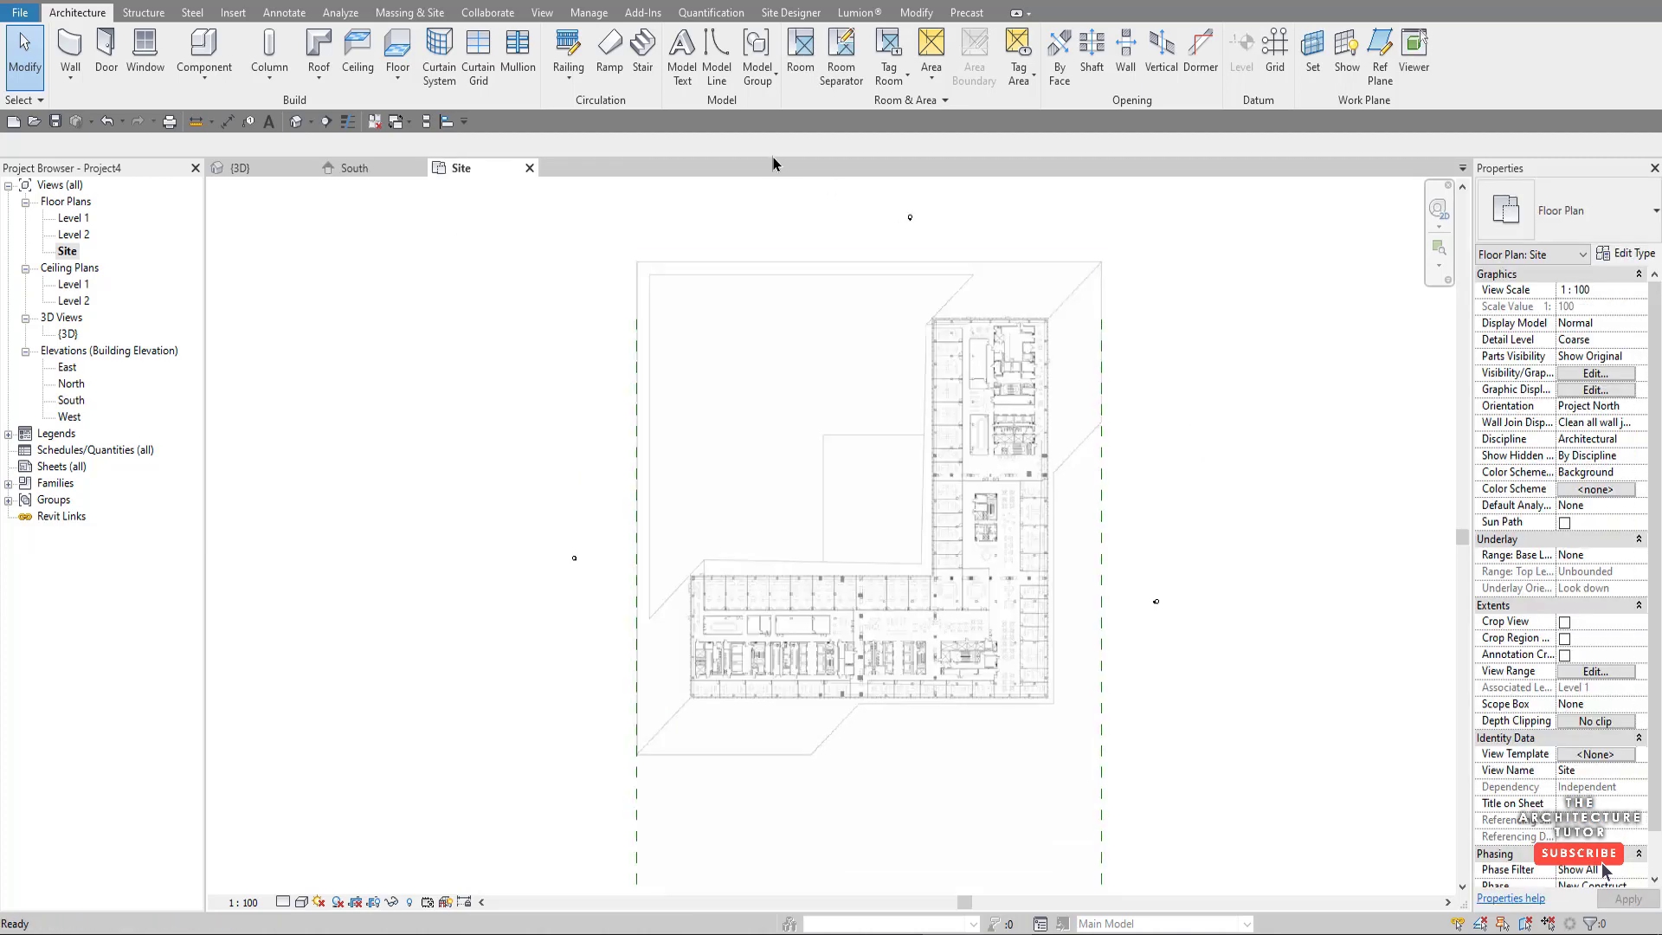
pyautogui.click(412, 14)
pyautogui.click(174, 53)
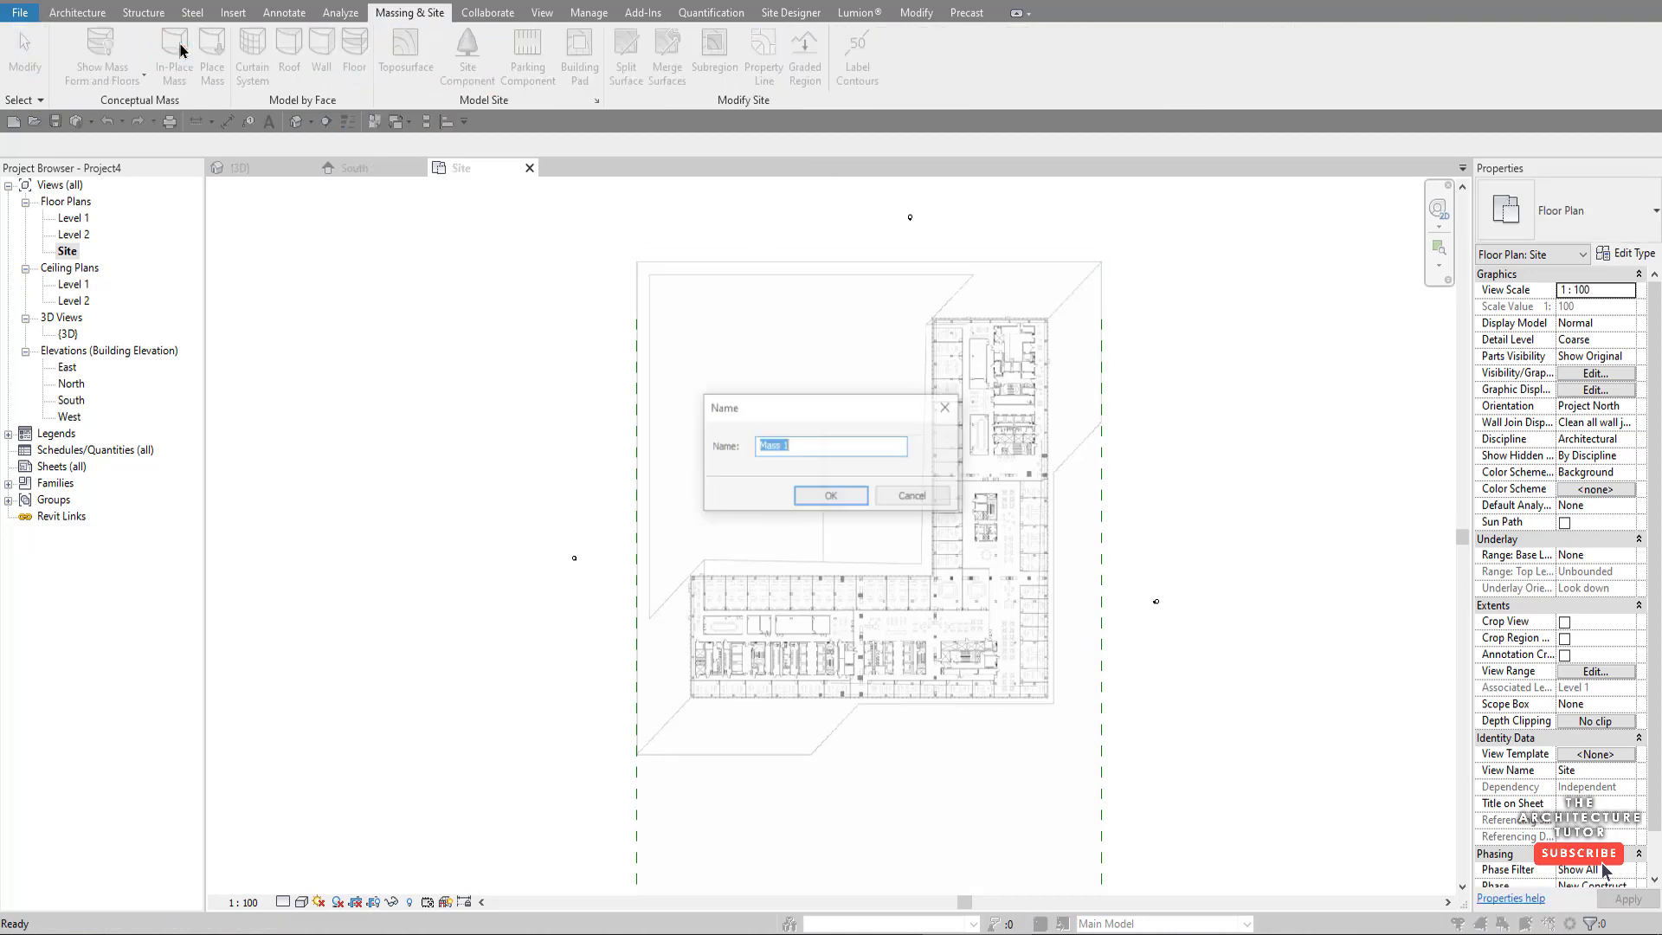
pyautogui.click(830, 497)
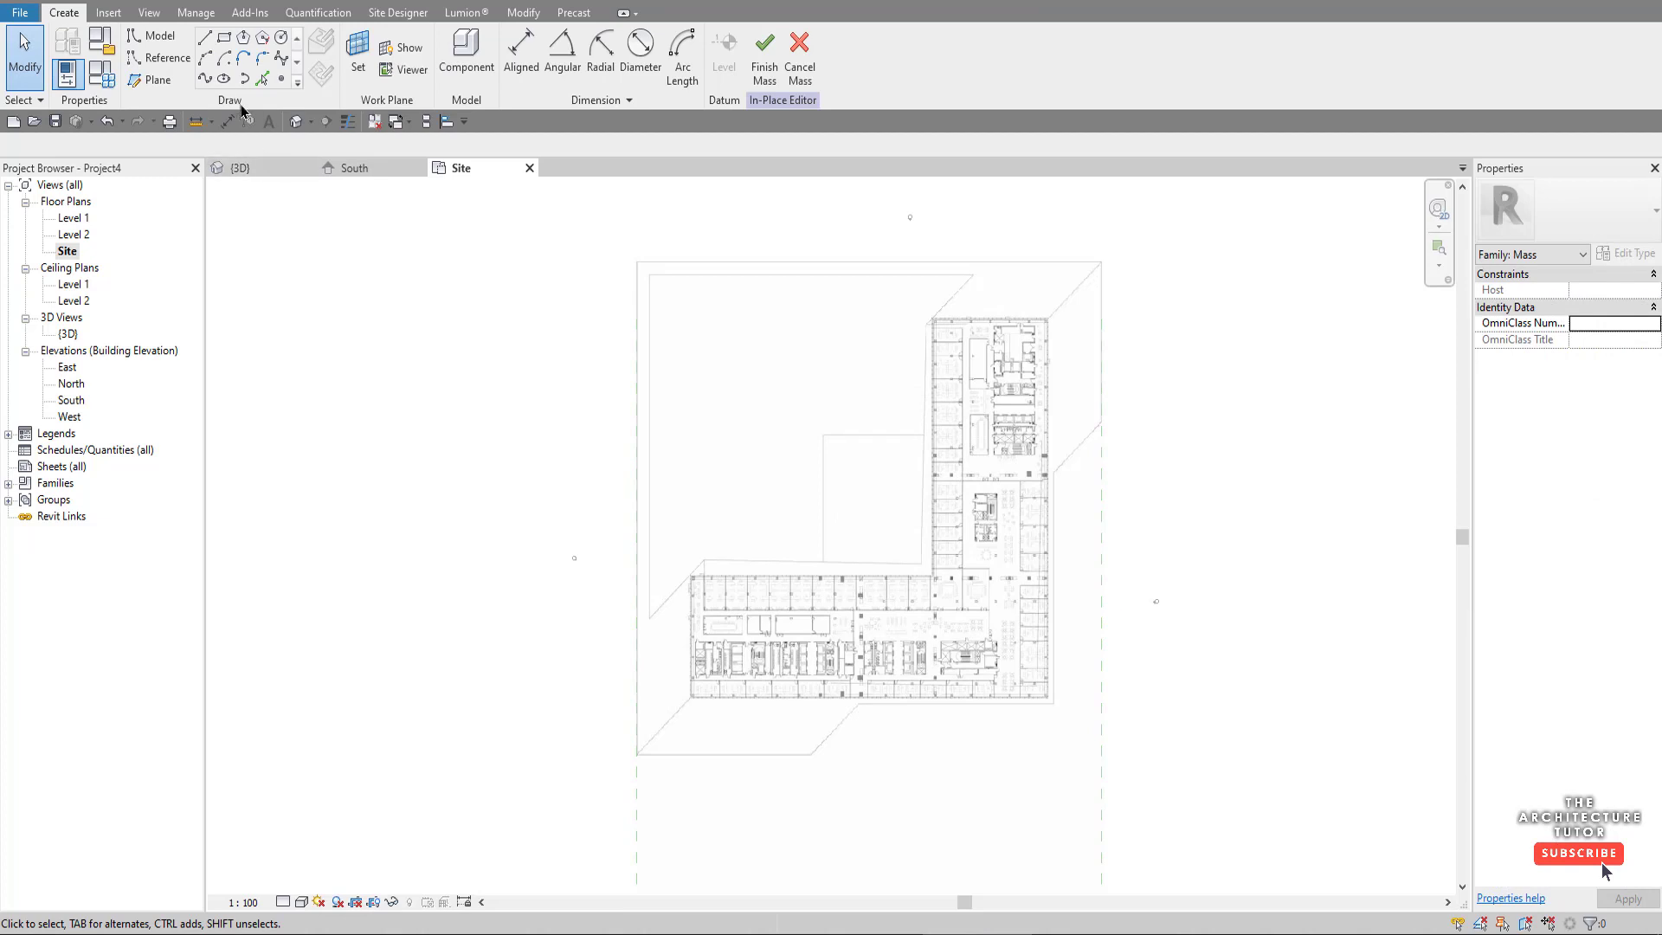
# - Draw a model-line rectangle on Level 1 around the plan image's outer boundary, spanning between the two vertical reference planes
pyautogui.click(224, 37)
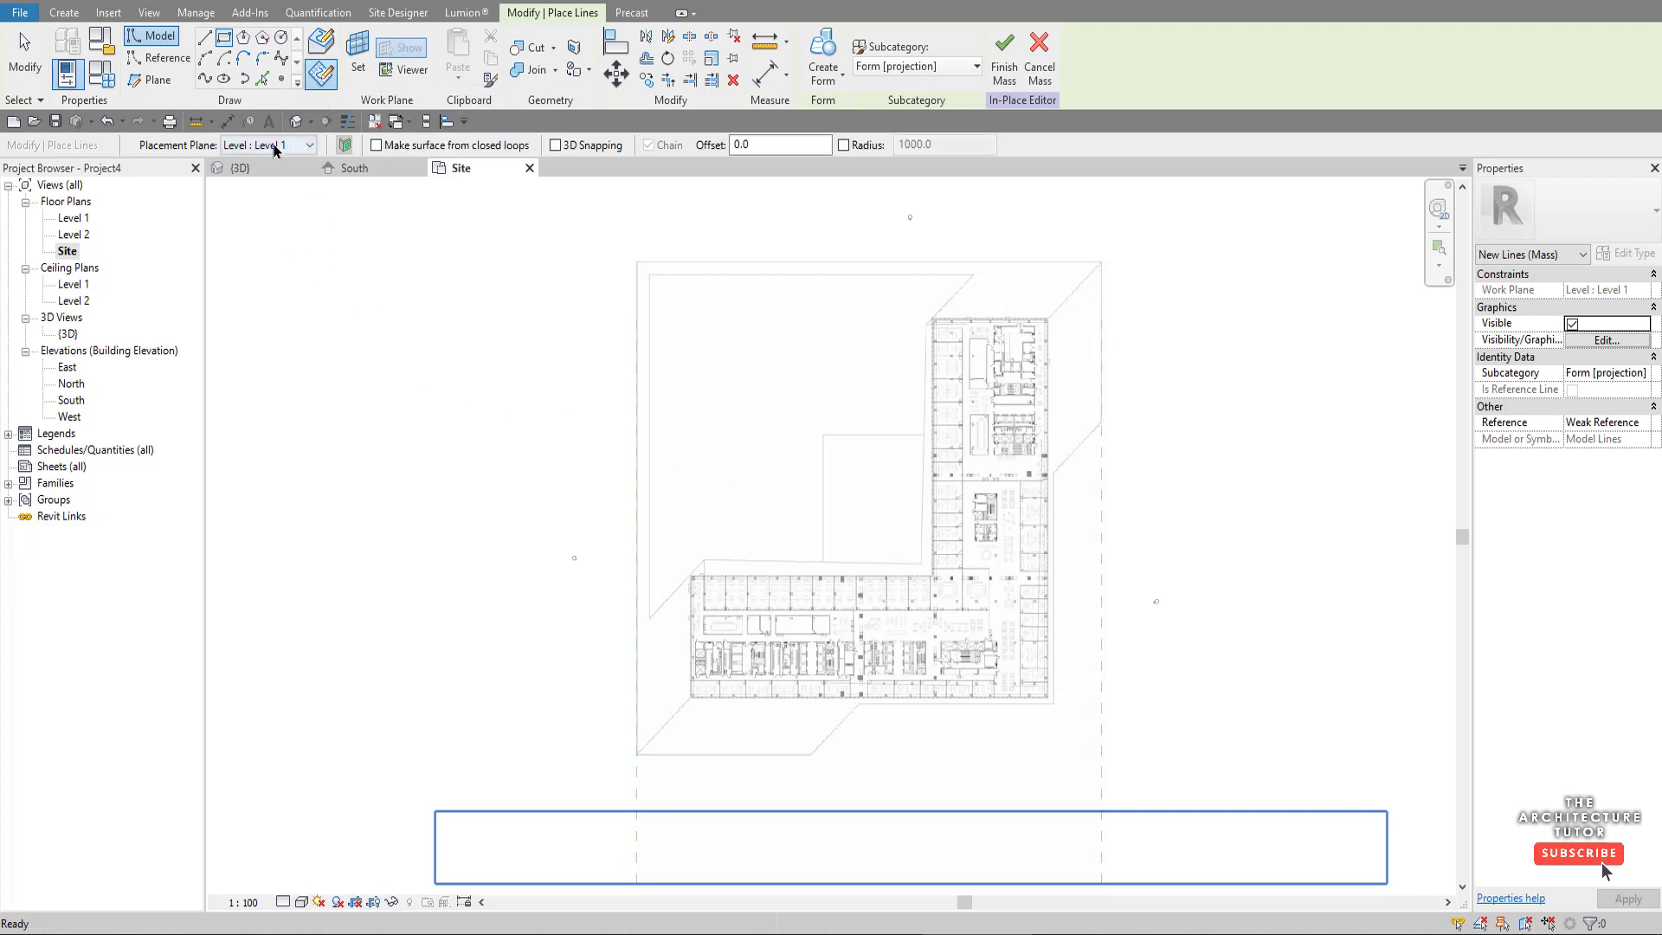
pyautogui.scroll(3, 633, 267)
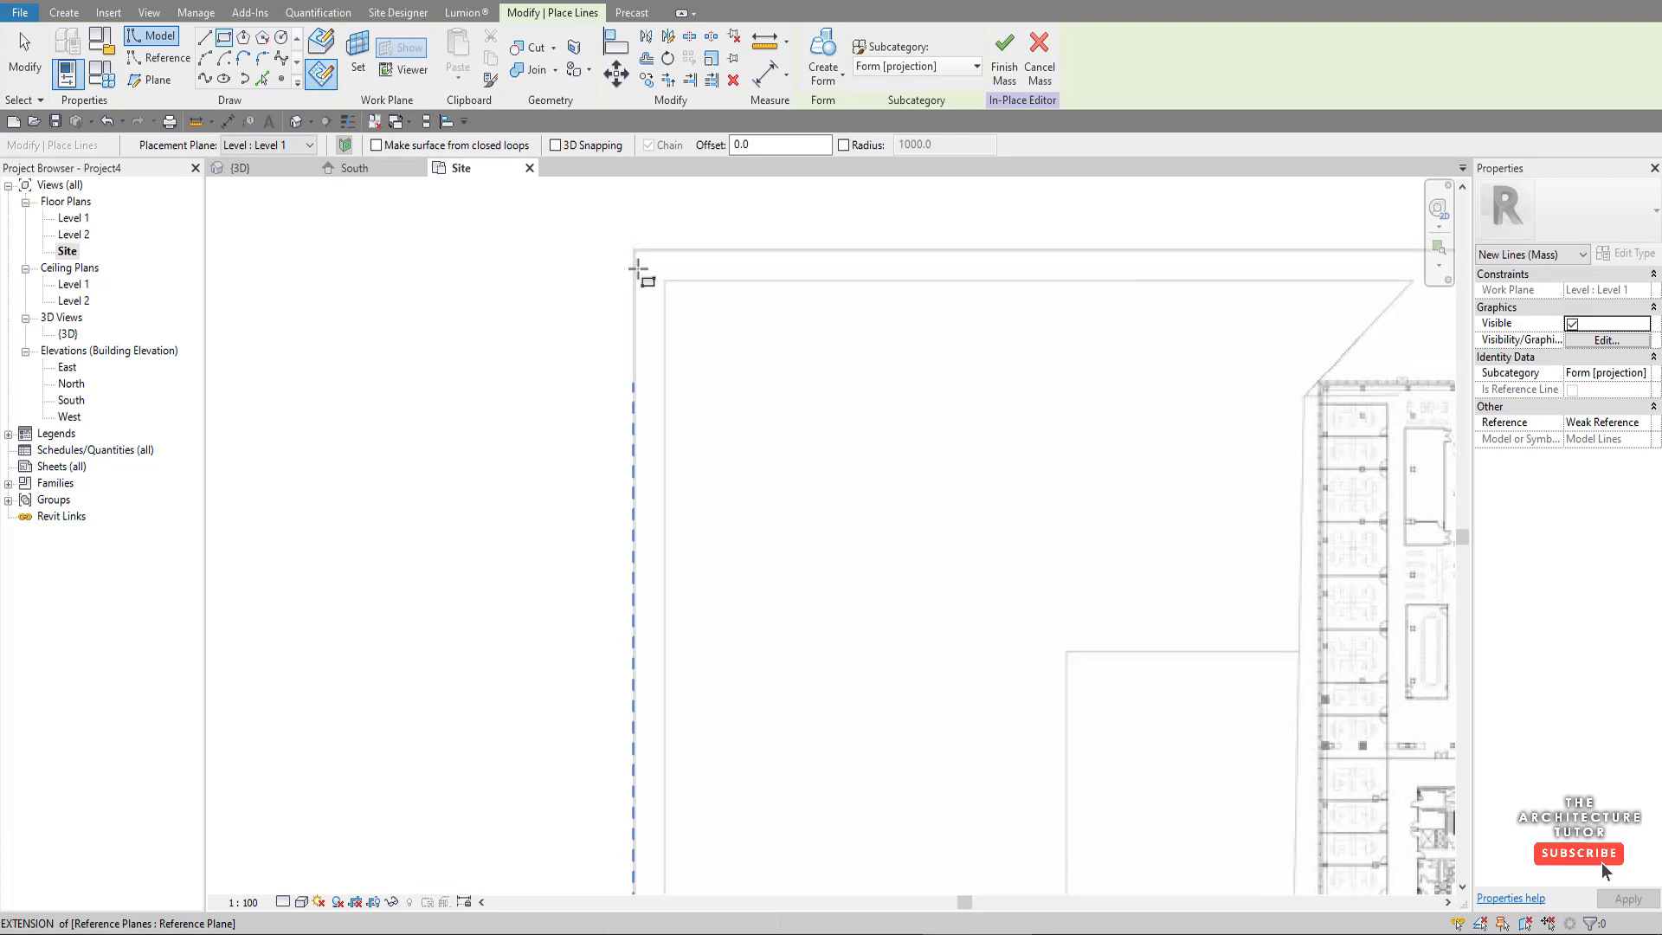
pyautogui.click(629, 232)
pyautogui.scroll(-5, 598, 285)
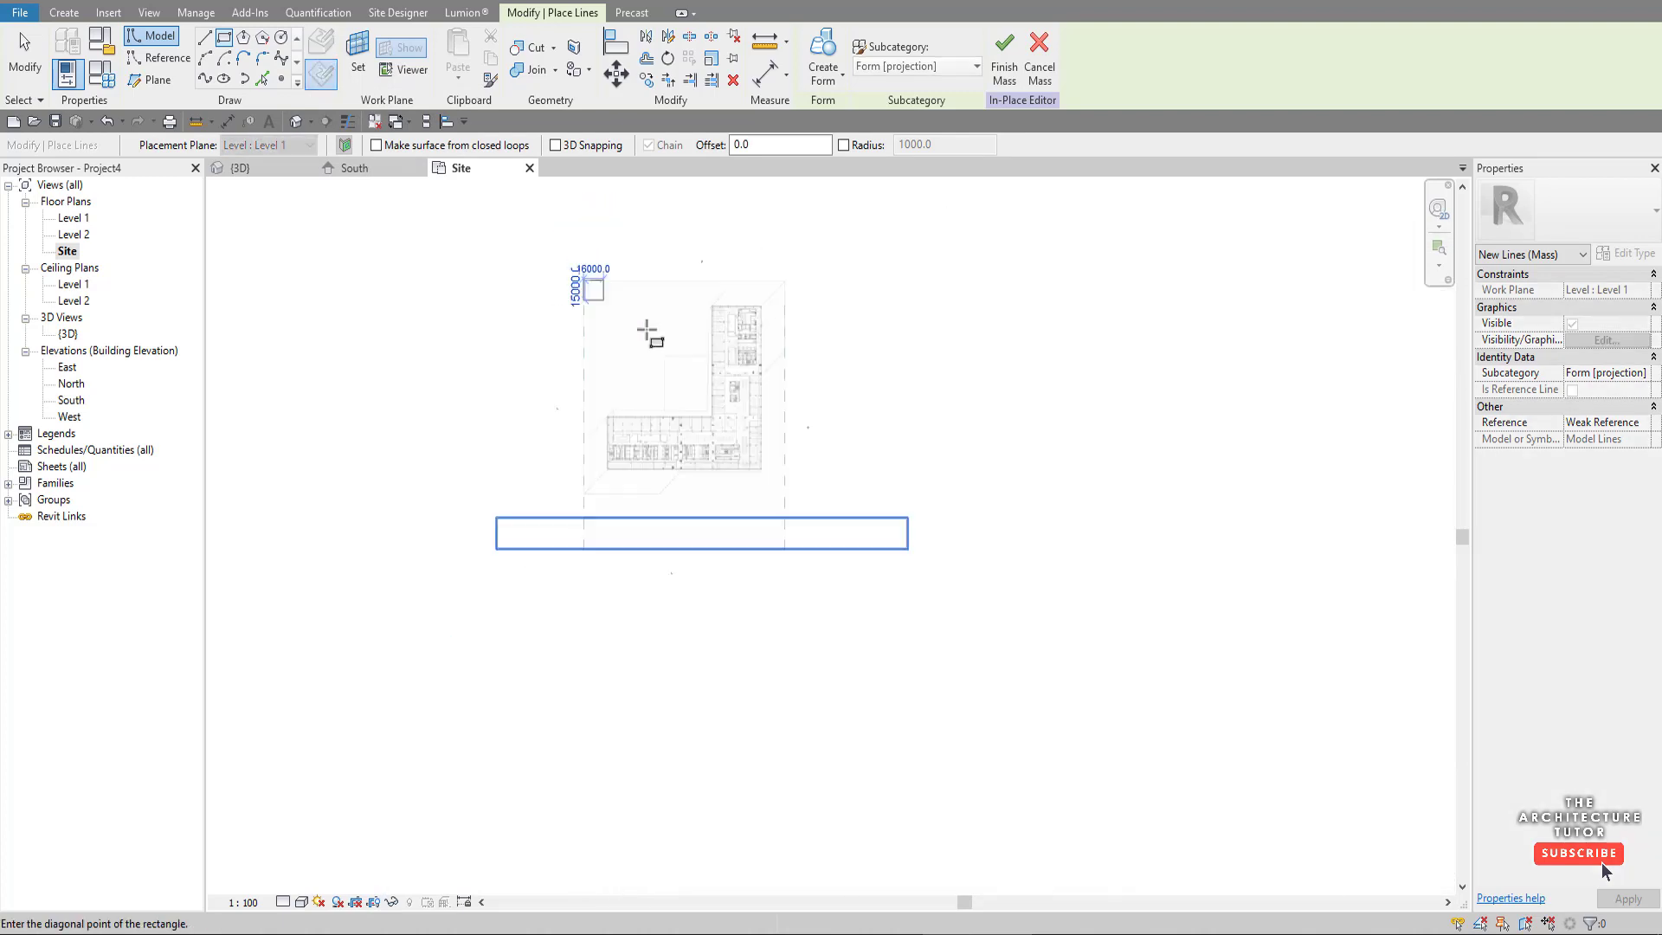
pyautogui.scroll(2, 853, 601)
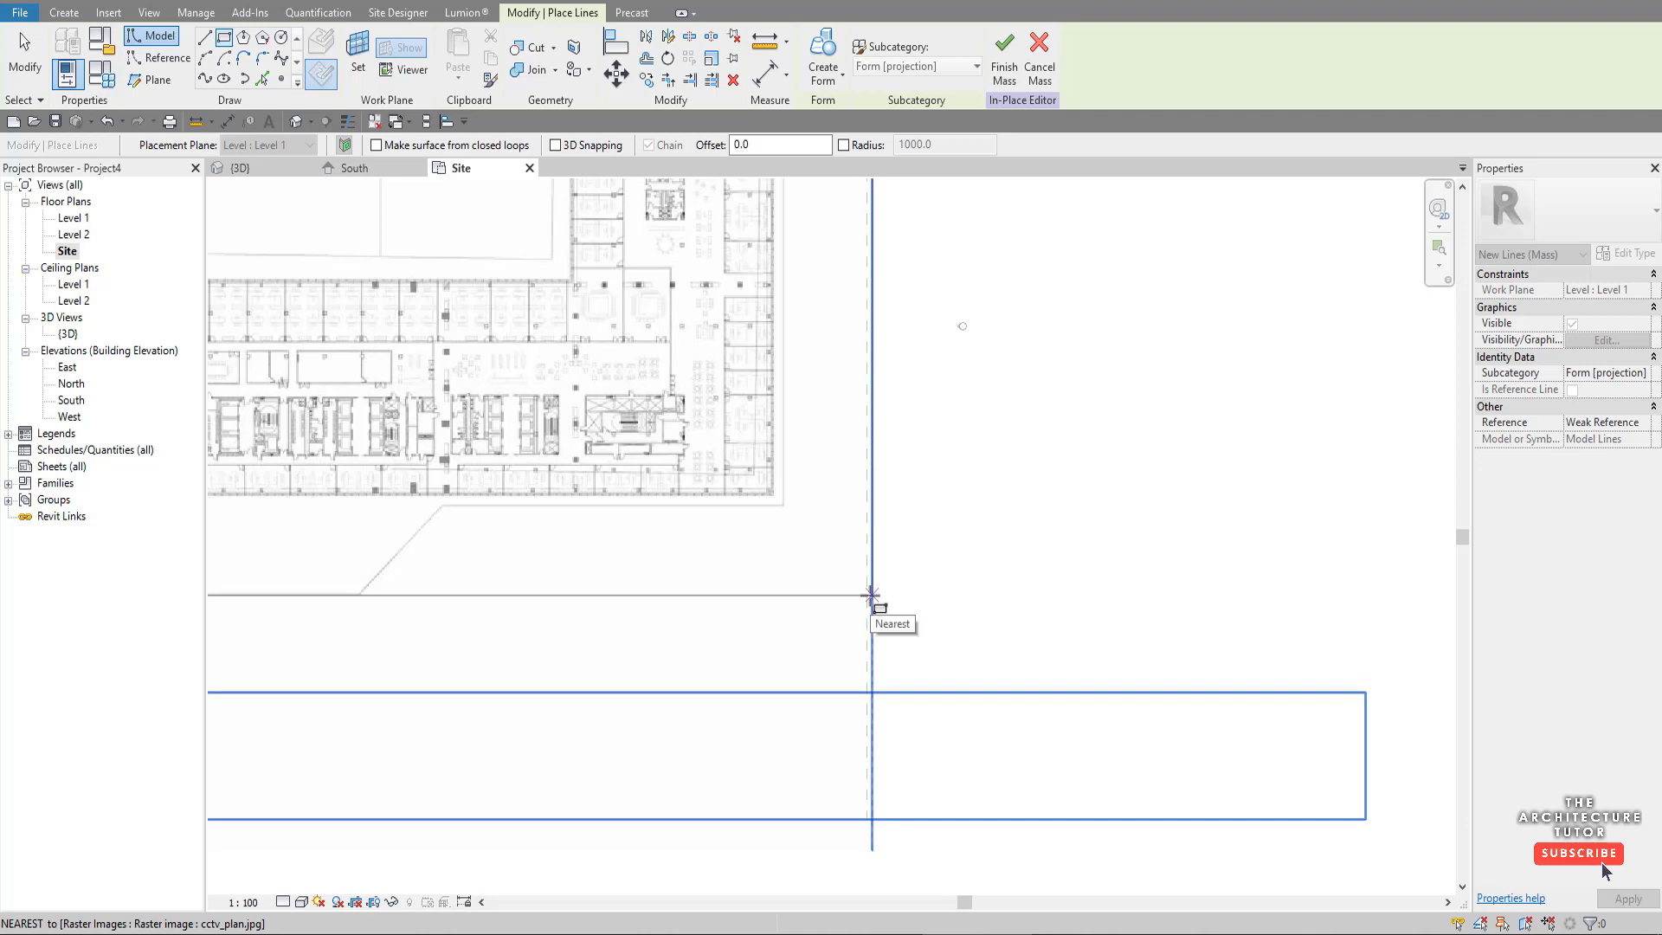
pyautogui.scroll(-3, 883, 599)
pyautogui.scroll(2, 883, 599)
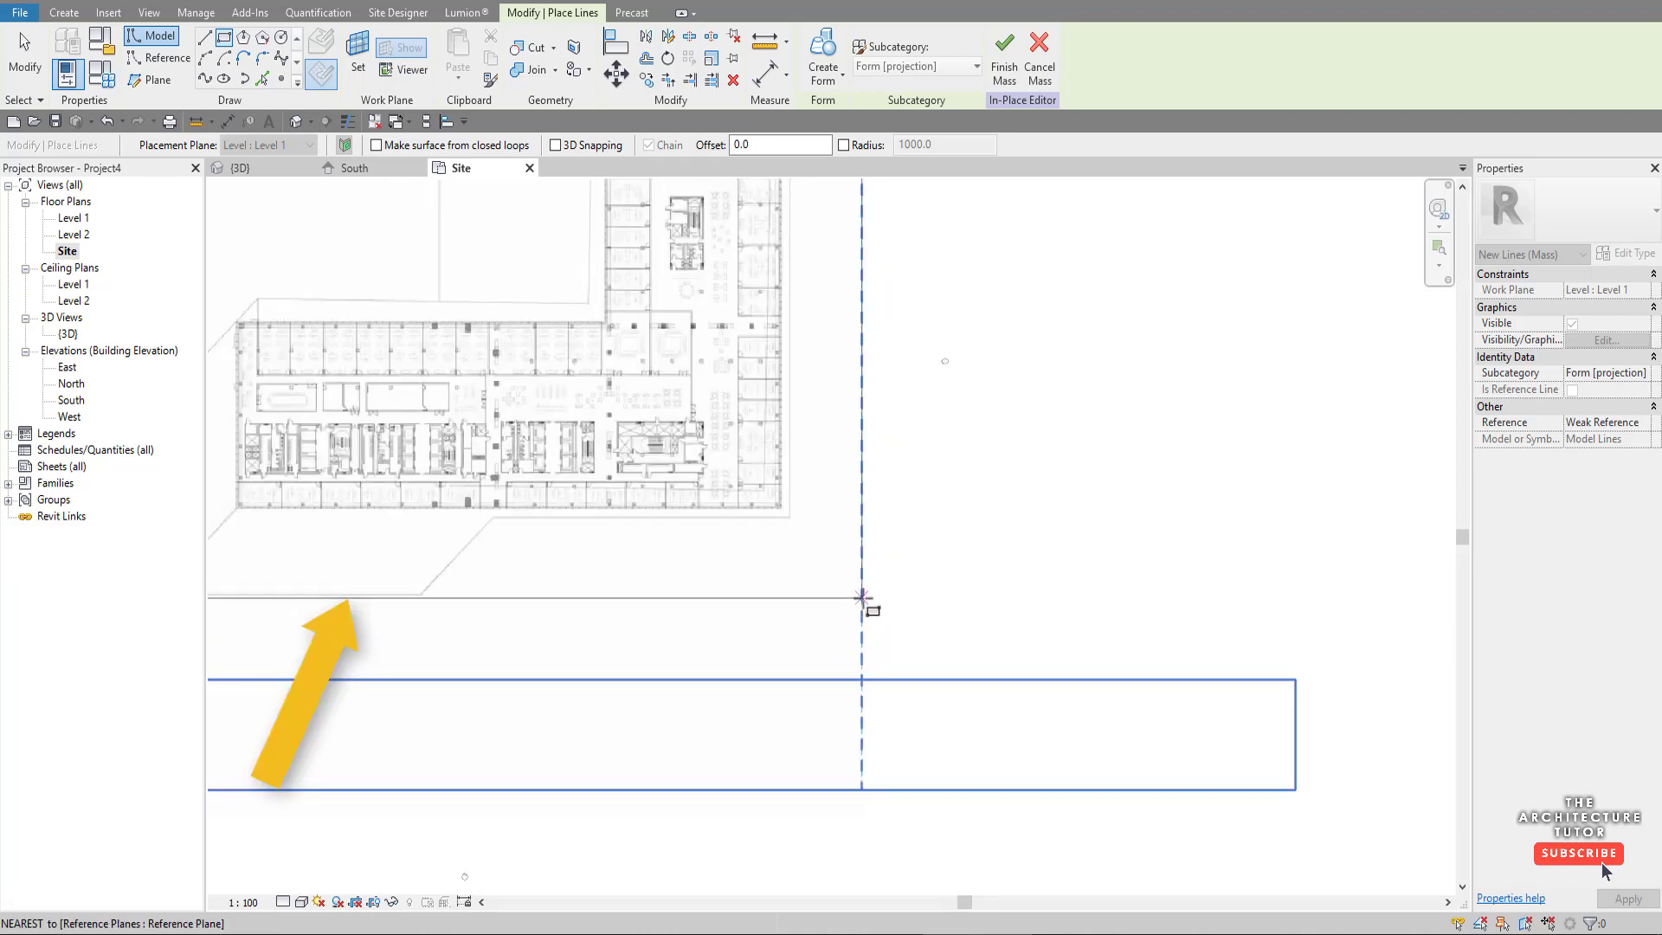
pyautogui.click(862, 598)
pyautogui.scroll(-3, 921, 579)
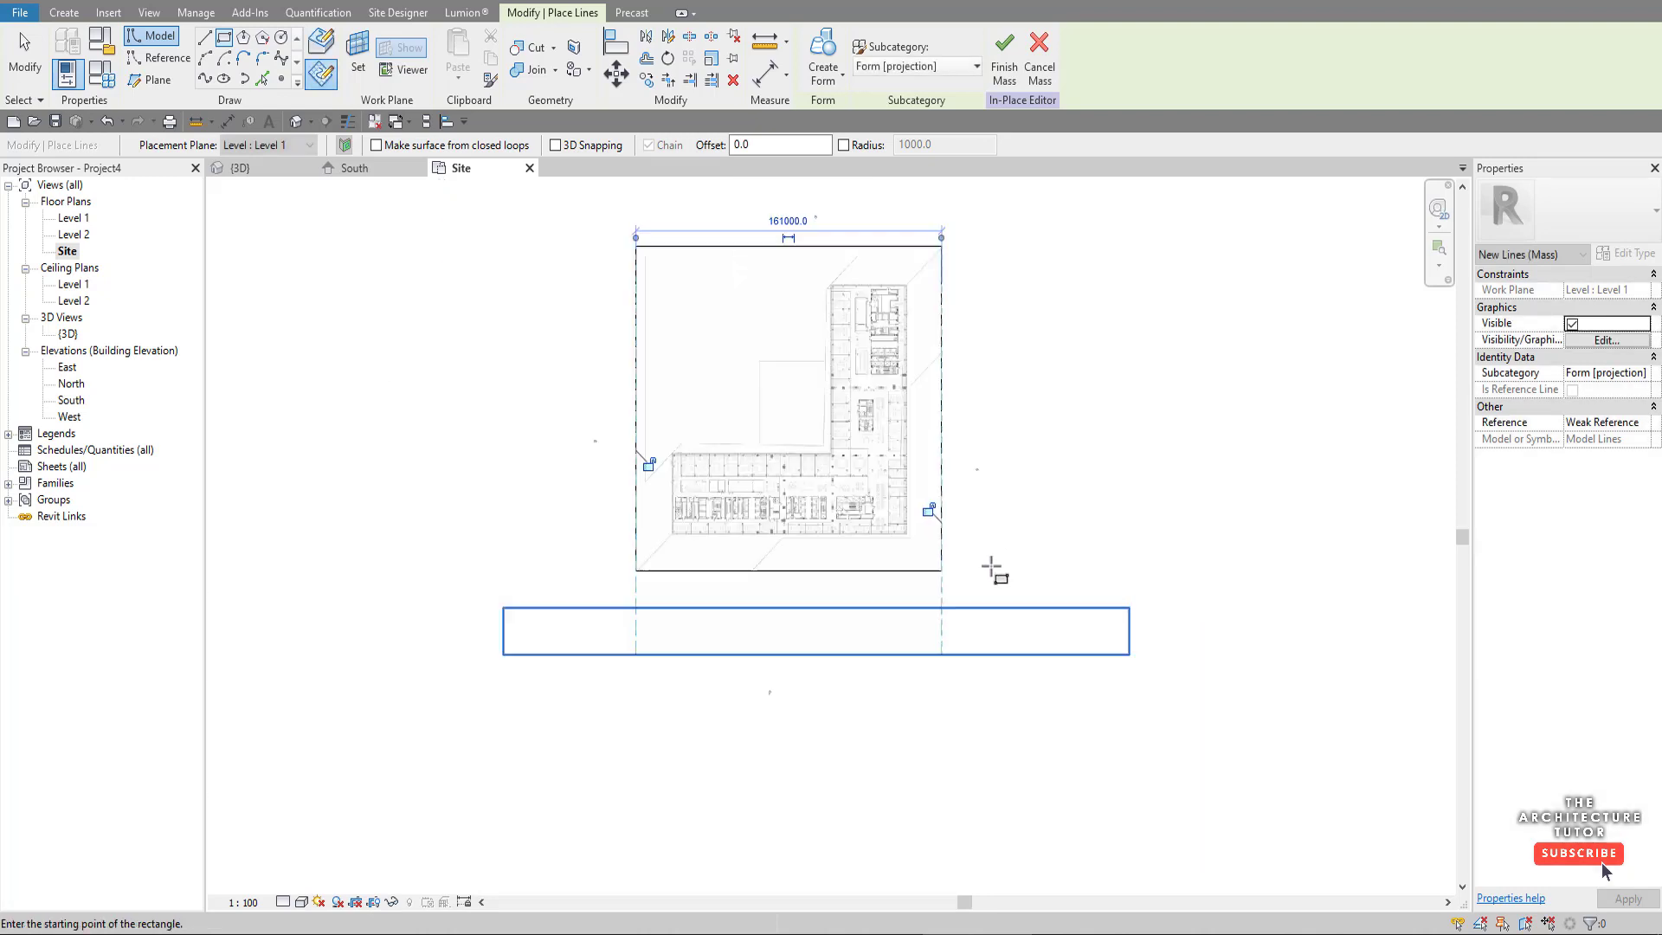
pyautogui.press('Escape')
pyautogui.press('Escape')
# - Check the Level 1 rectangle by selecting its four connected lines together, and clear the selection
pyautogui.press('Tab')
pyautogui.click(902, 568)
pyautogui.scroll(2, 870, 541)
pyautogui.scroll(-2, 869, 544)
pyautogui.scroll(1, 791, 383)
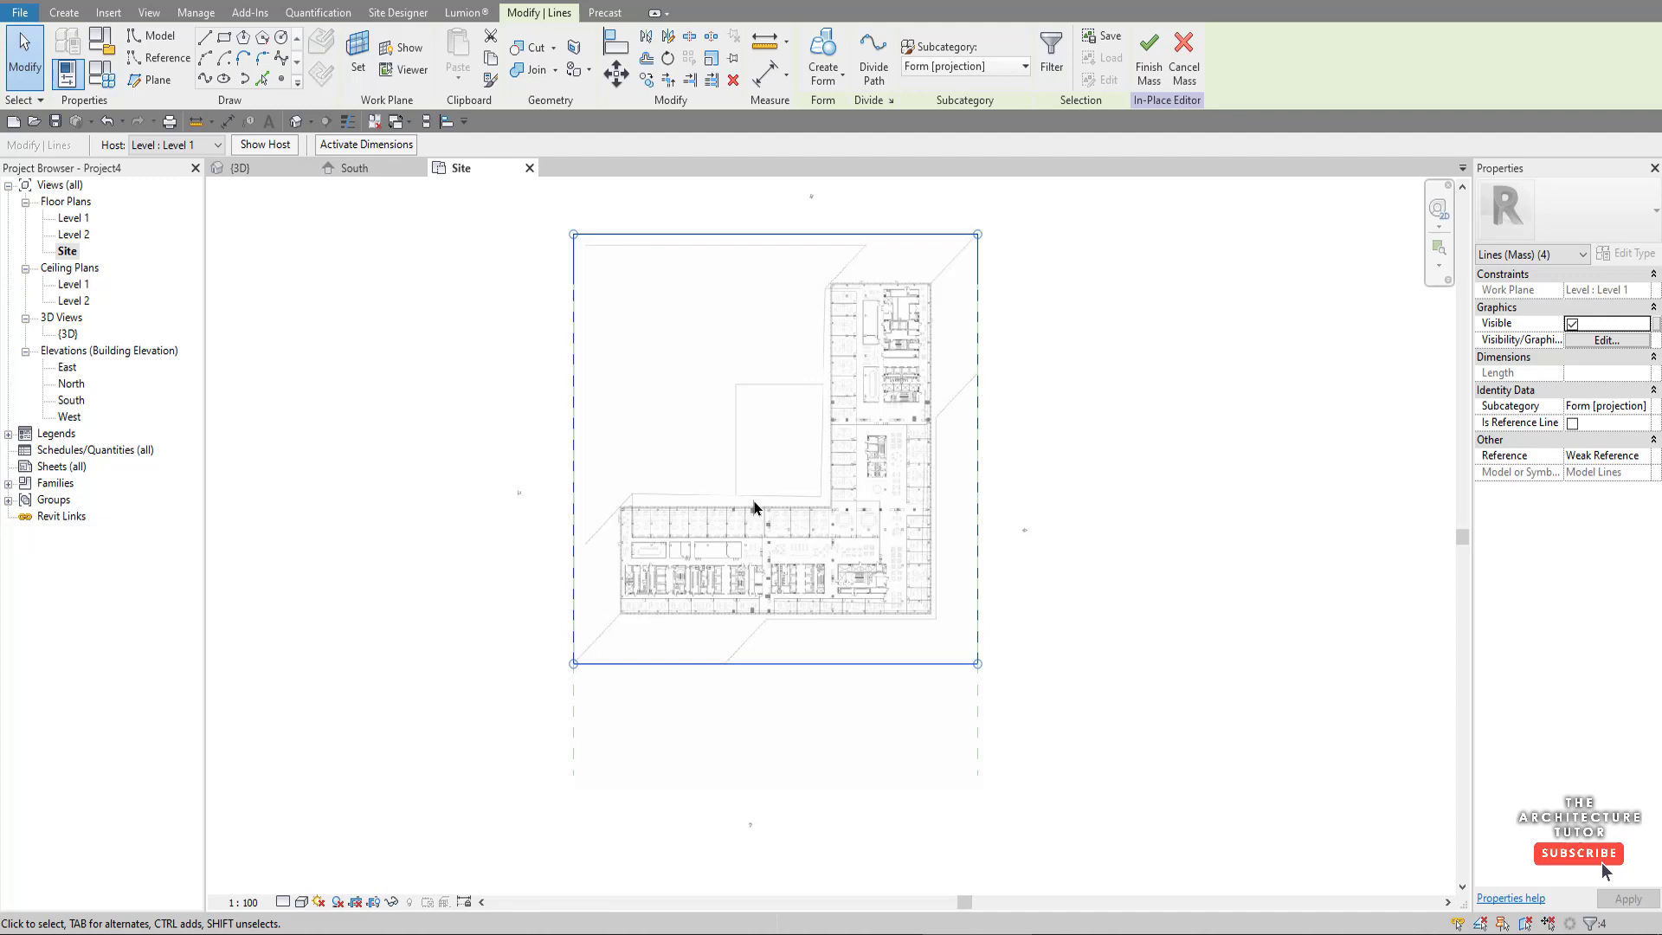
pyautogui.click(782, 523)
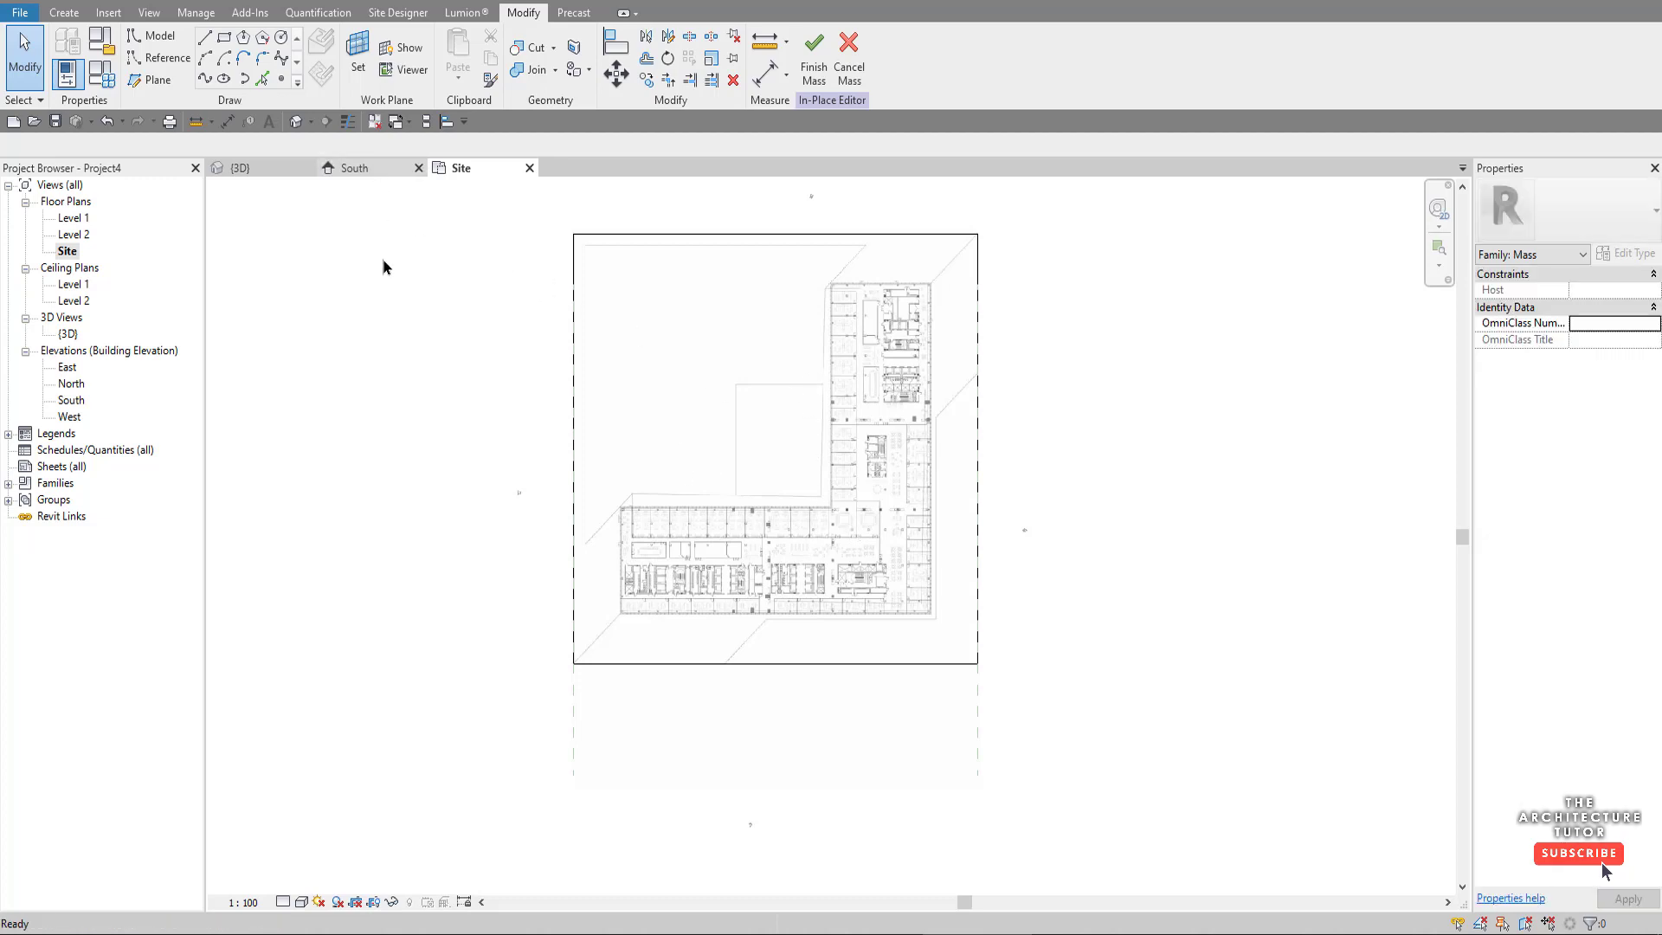
# - In the South elevation, place a vertical reference plane through the tower's upper-left roof corner, 25000 inside the left reference plane
pyautogui.click(374, 168)
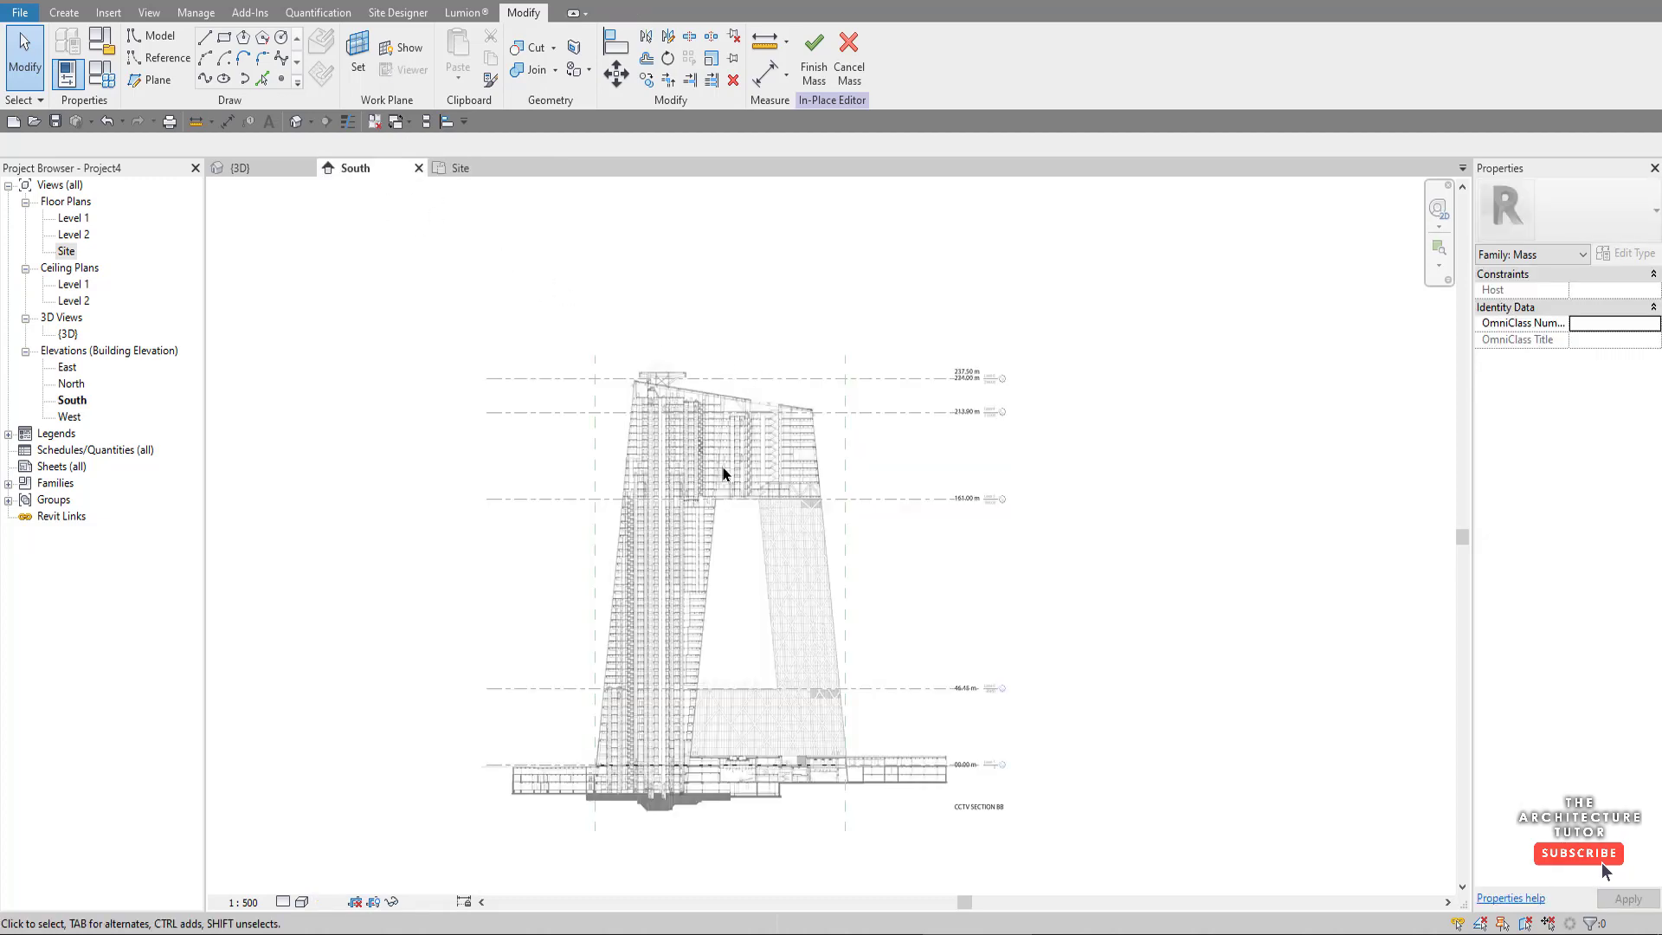
pyautogui.scroll(2, 644, 390)
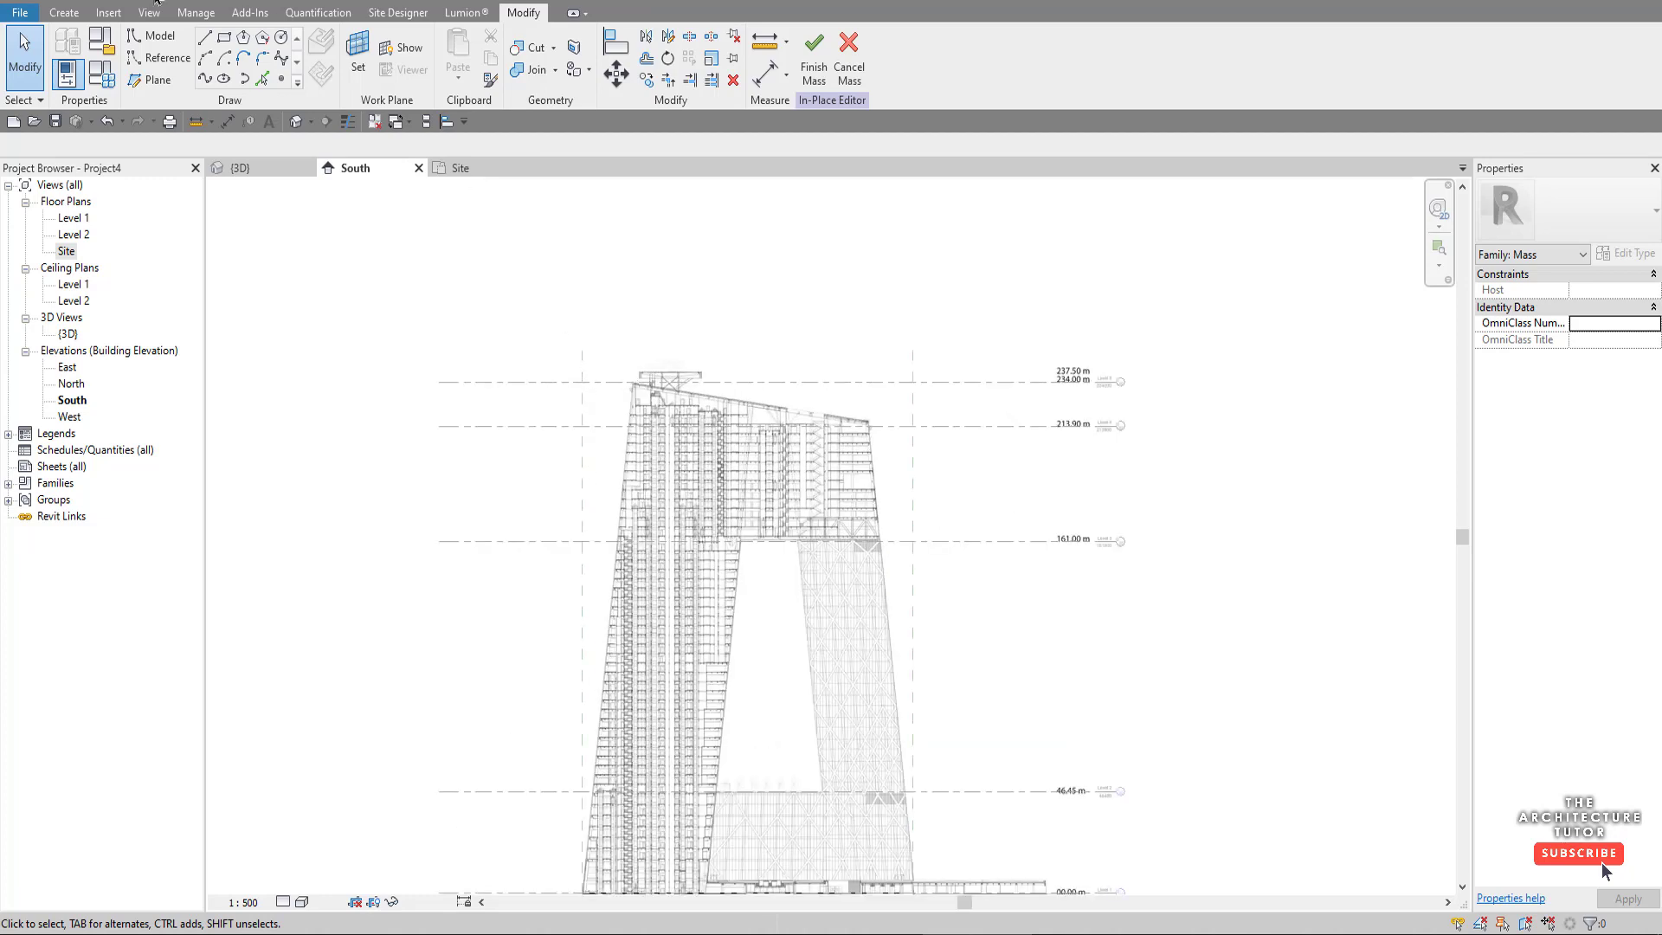
pyautogui.click(153, 79)
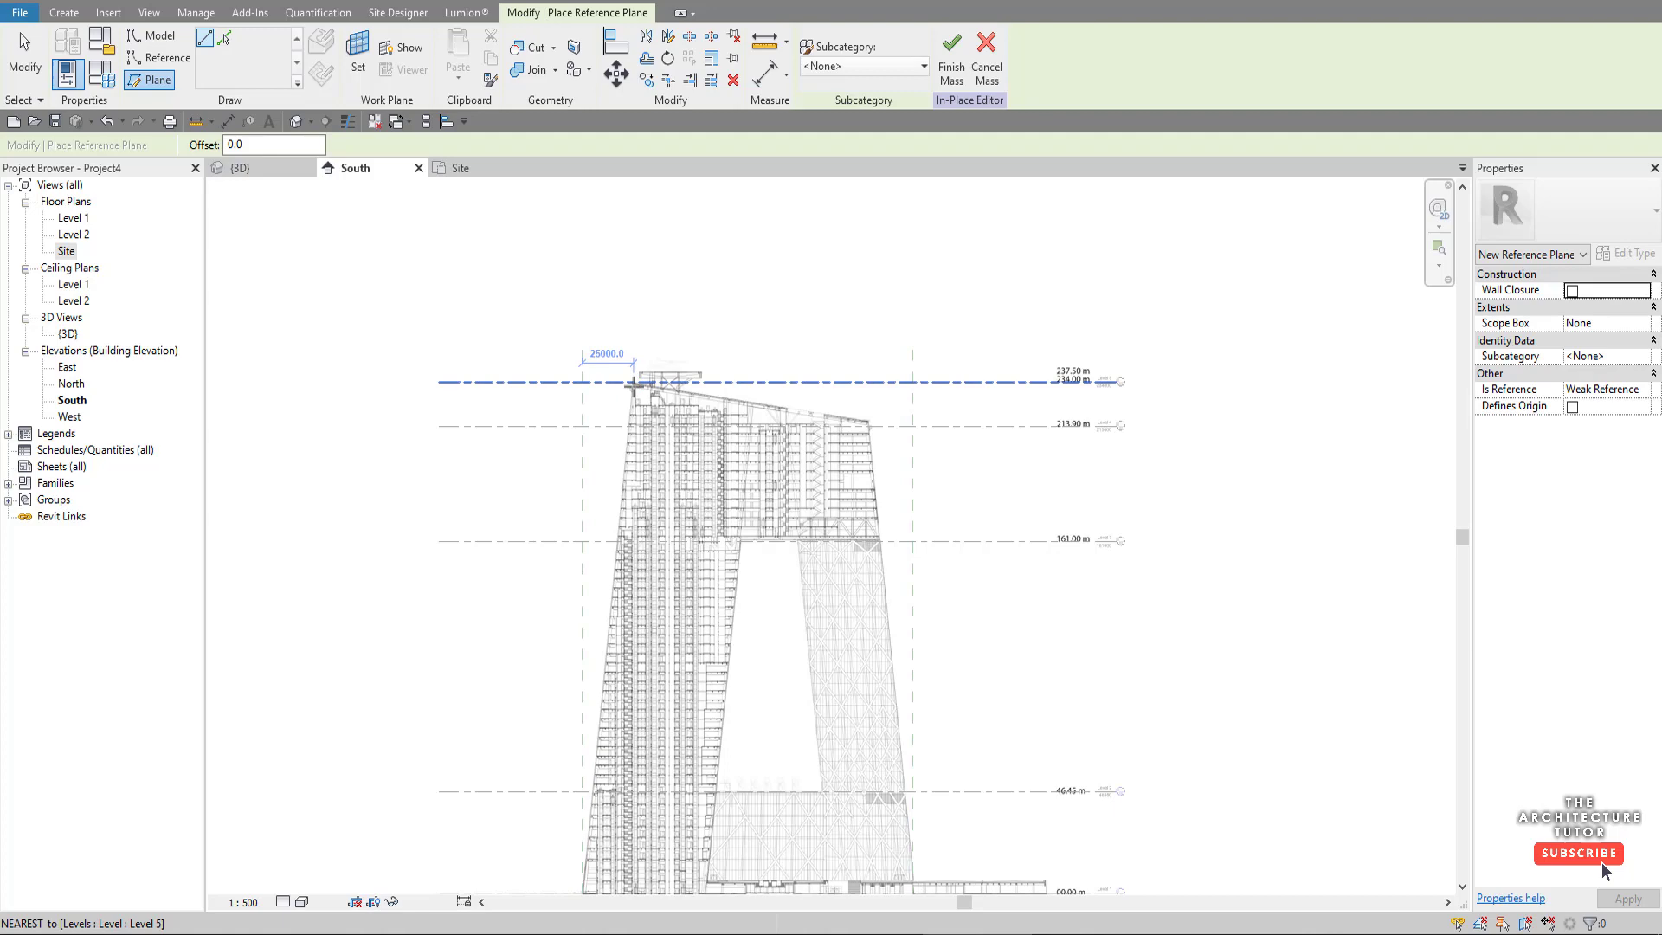
pyautogui.scroll(3, 630, 384)
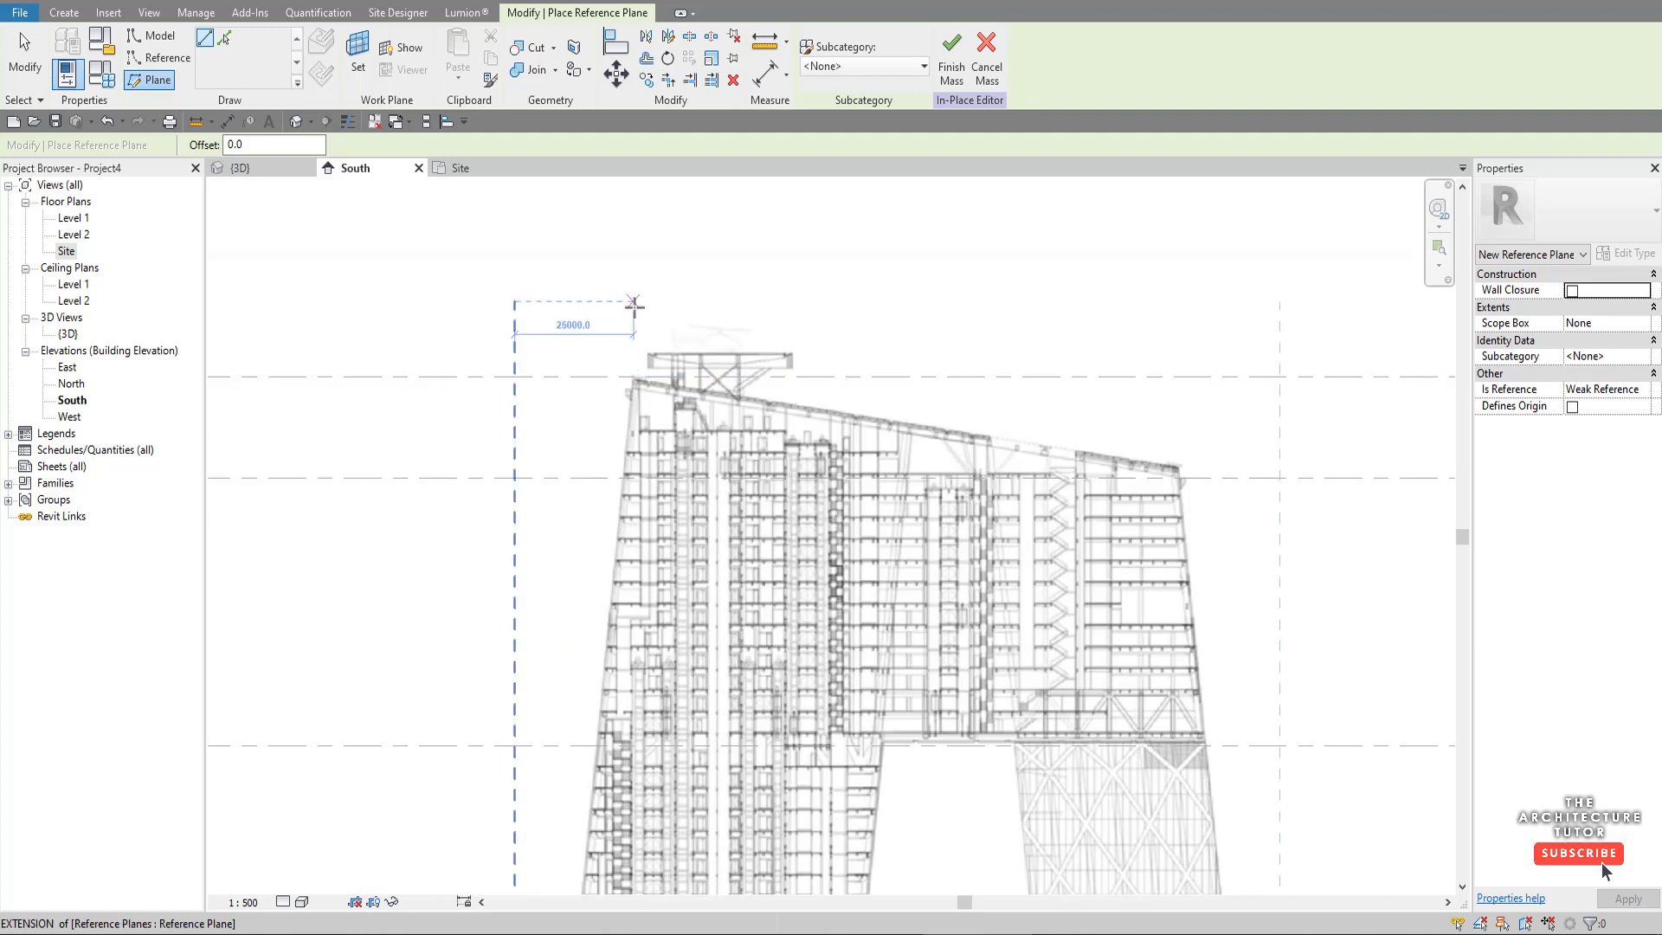
pyautogui.click(633, 301)
pyautogui.scroll(-5, 571, 492)
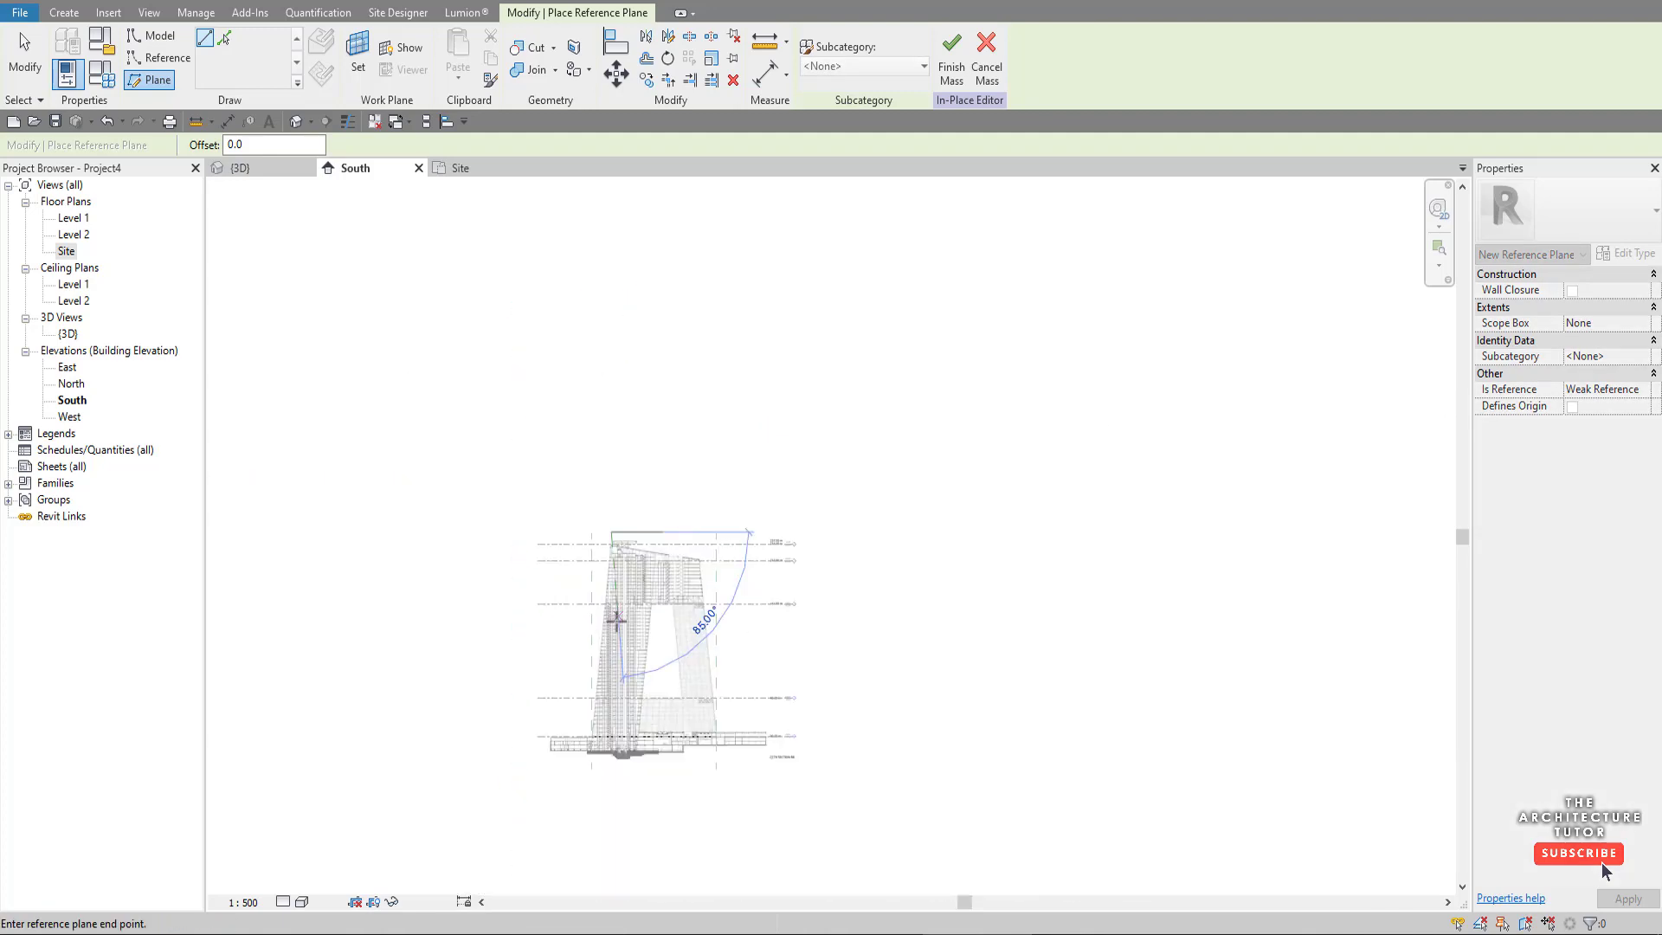
pyautogui.click(613, 765)
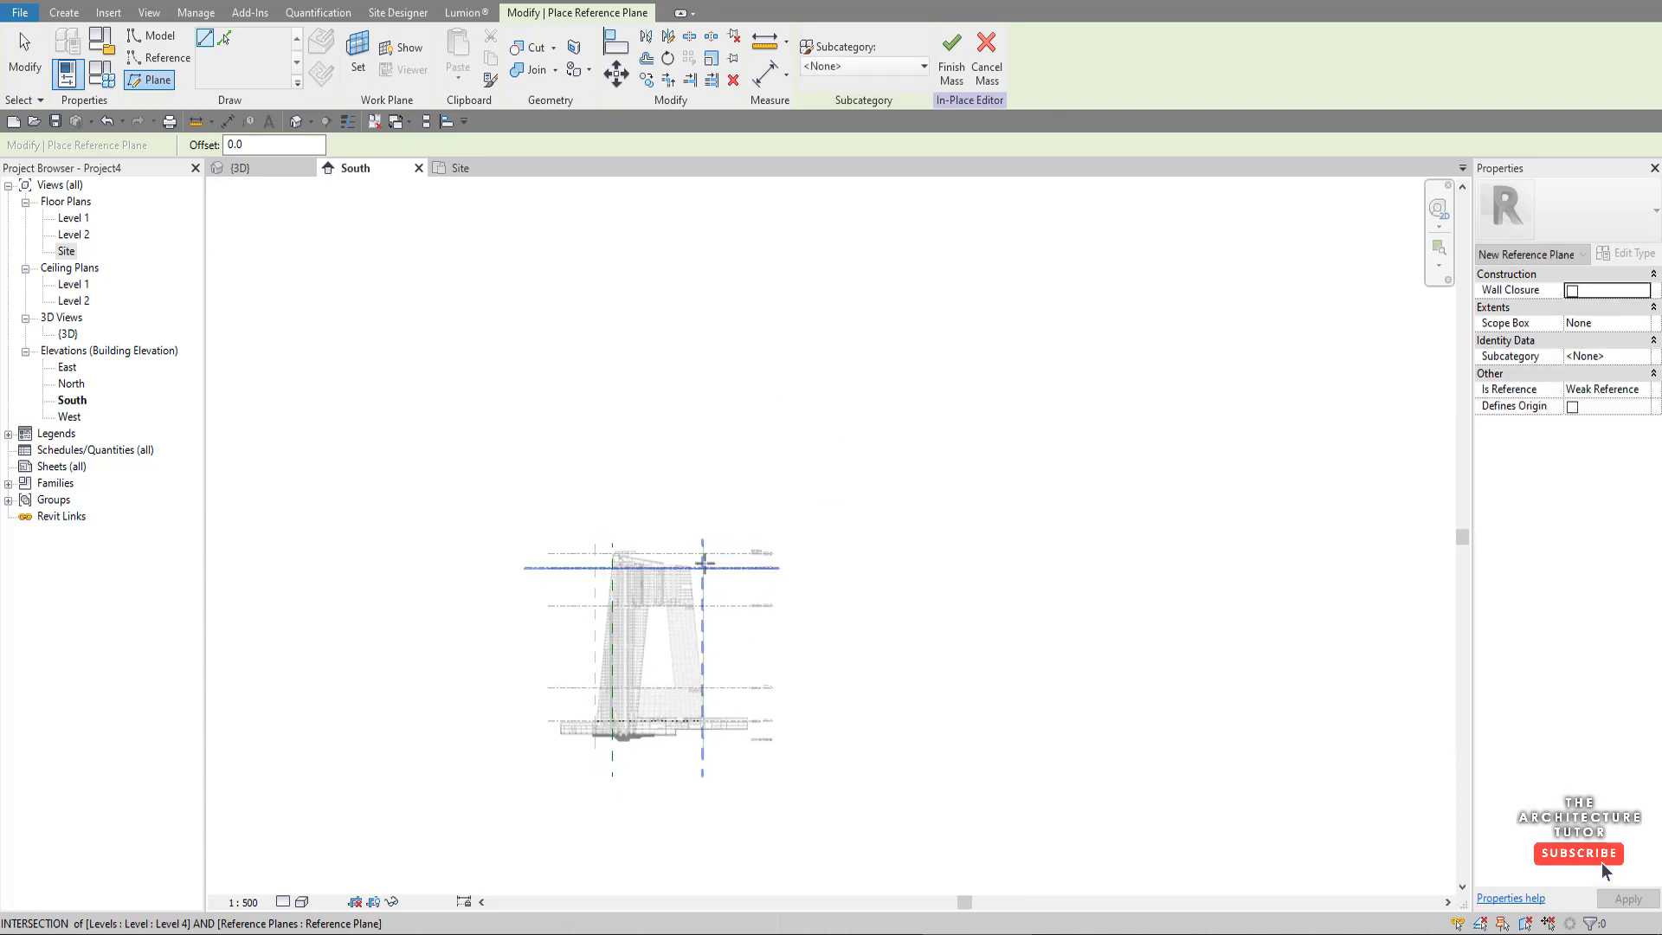
# - Place a second vertical reference plane through the tower's upper-right roof corner, about 21845 inside the right reference plane
pyautogui.scroll(3, 671, 568)
pyautogui.scroll(-1, 667, 572)
pyautogui.scroll(4, 669, 564)
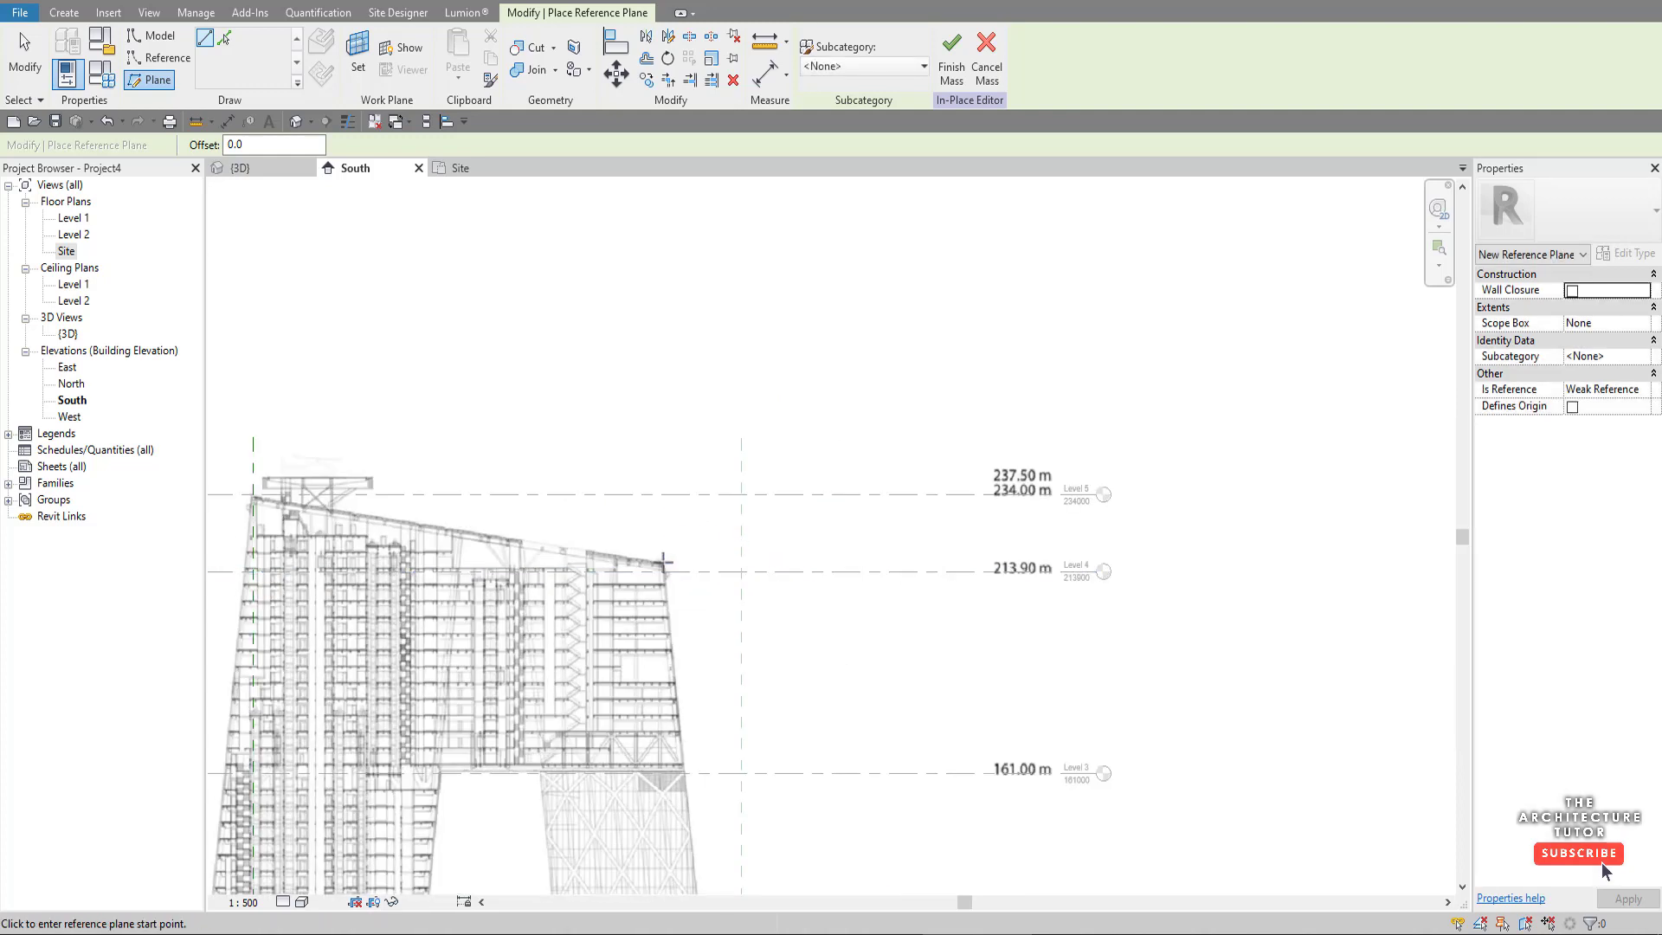
pyautogui.click(669, 476)
pyautogui.scroll(-4, 680, 536)
pyautogui.click(665, 855)
pyautogui.press('Escape')
pyautogui.press('Escape')
pyautogui.scroll(2, 521, 484)
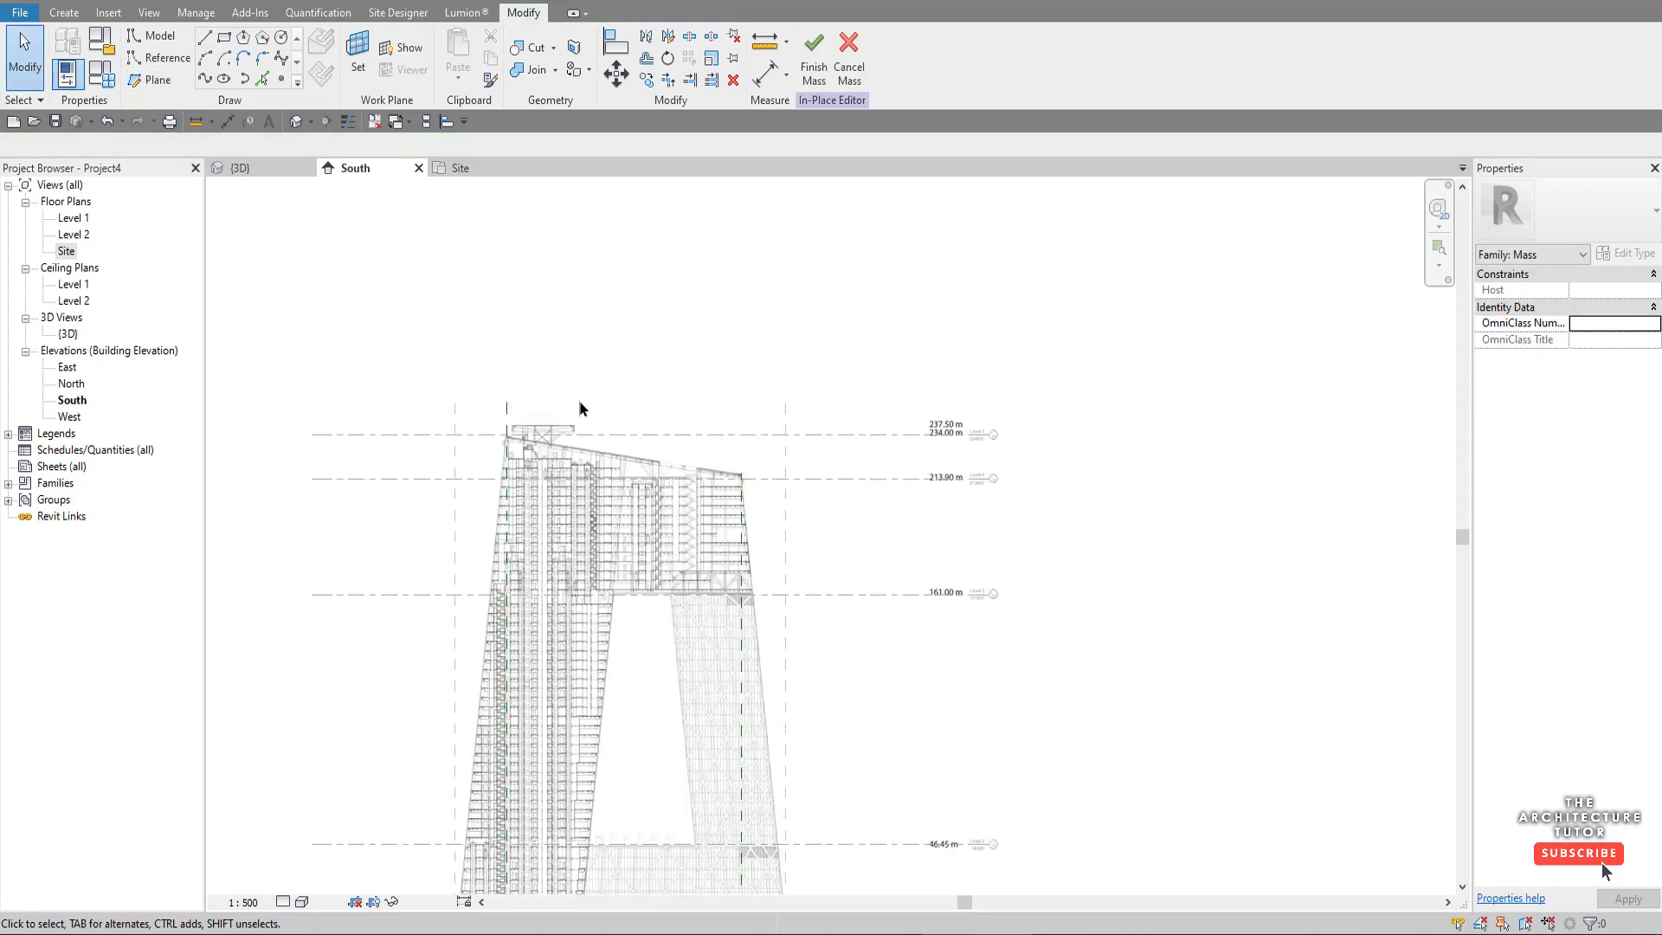
# - In the Site plan, mirror a copy of the new left reference plane about a diagonal axis drawn from the rectangle's lower-left corner
pyautogui.click(456, 170)
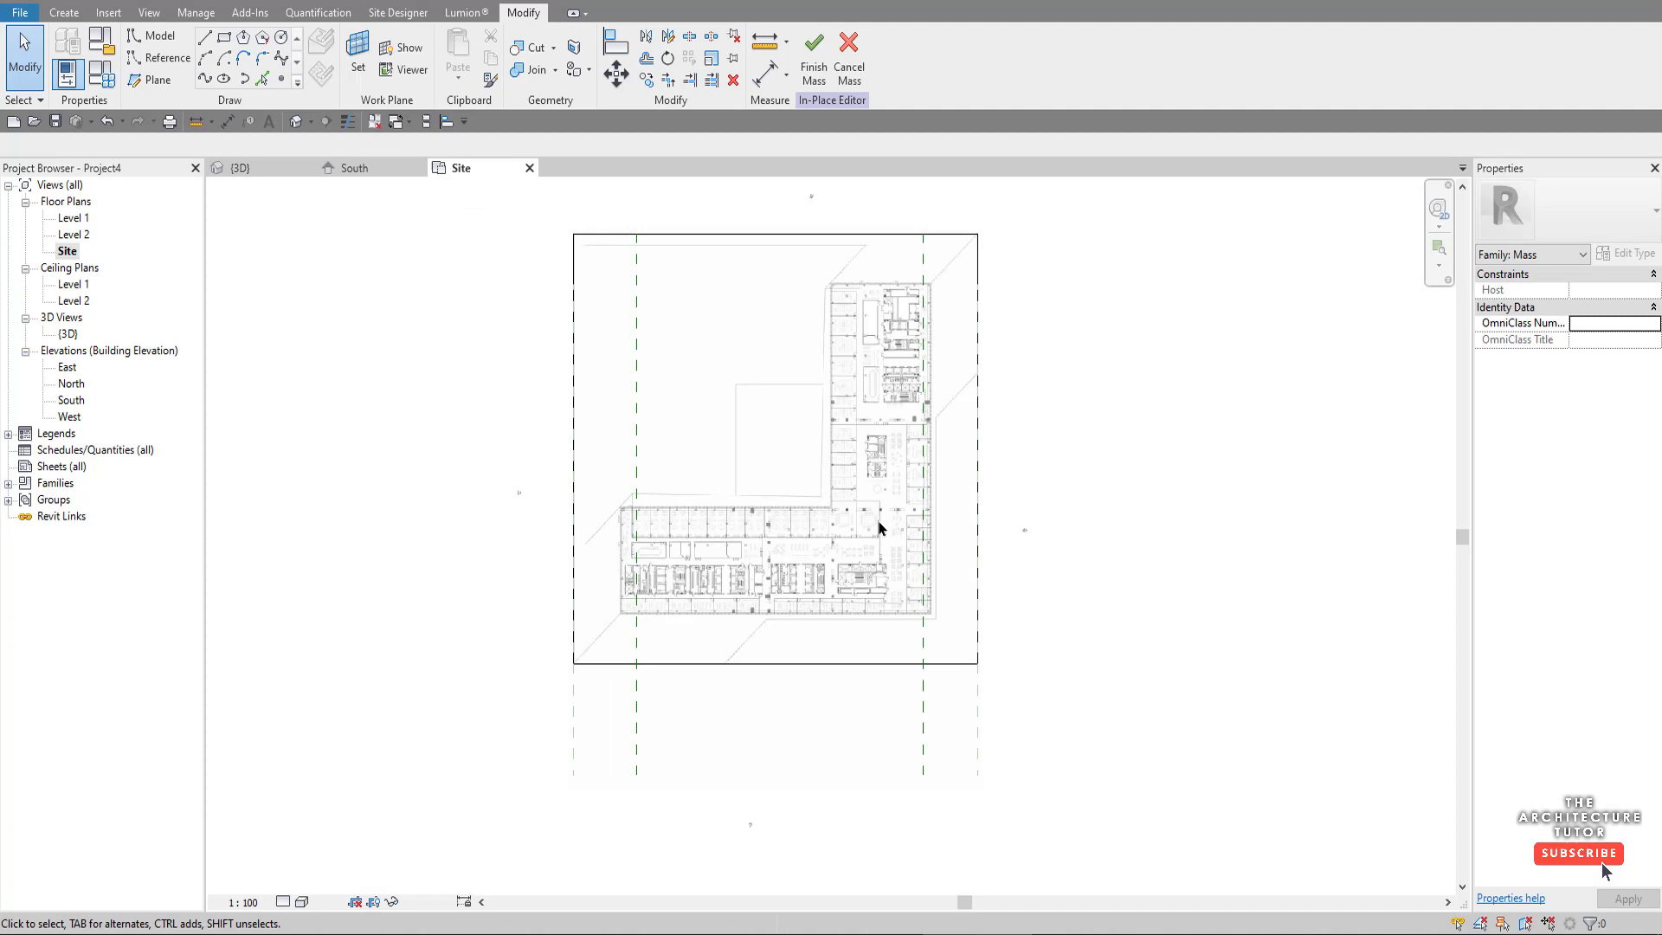
pyautogui.scroll(1, 939, 619)
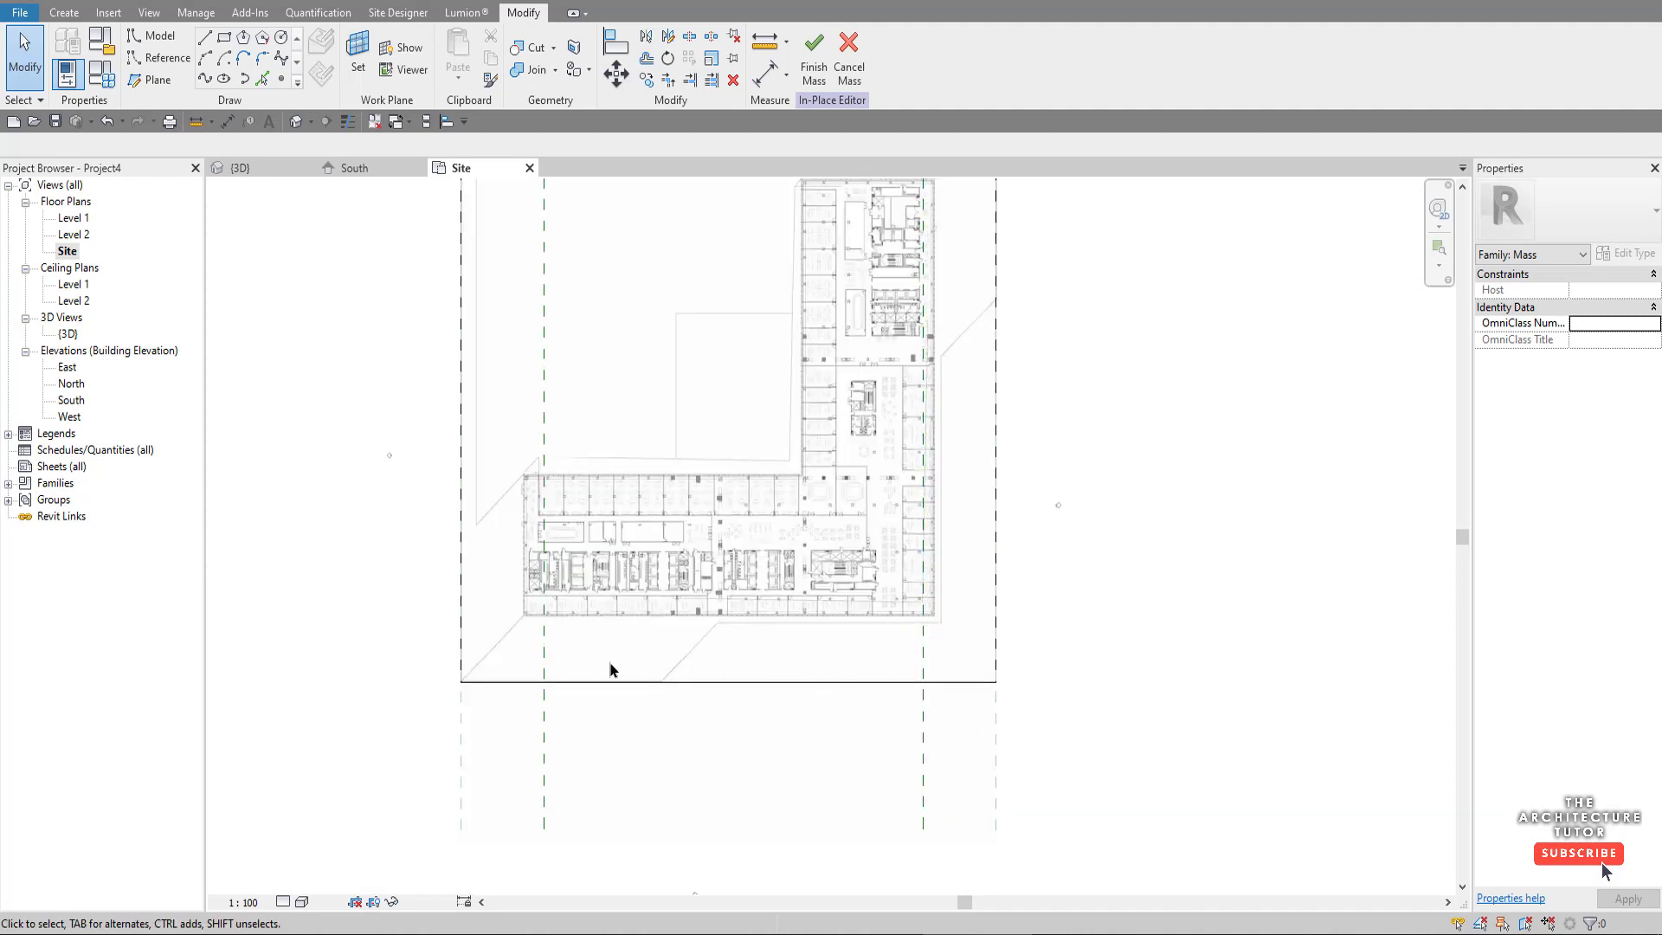
pyautogui.click(543, 665)
pyautogui.scroll(-2, 560, 623)
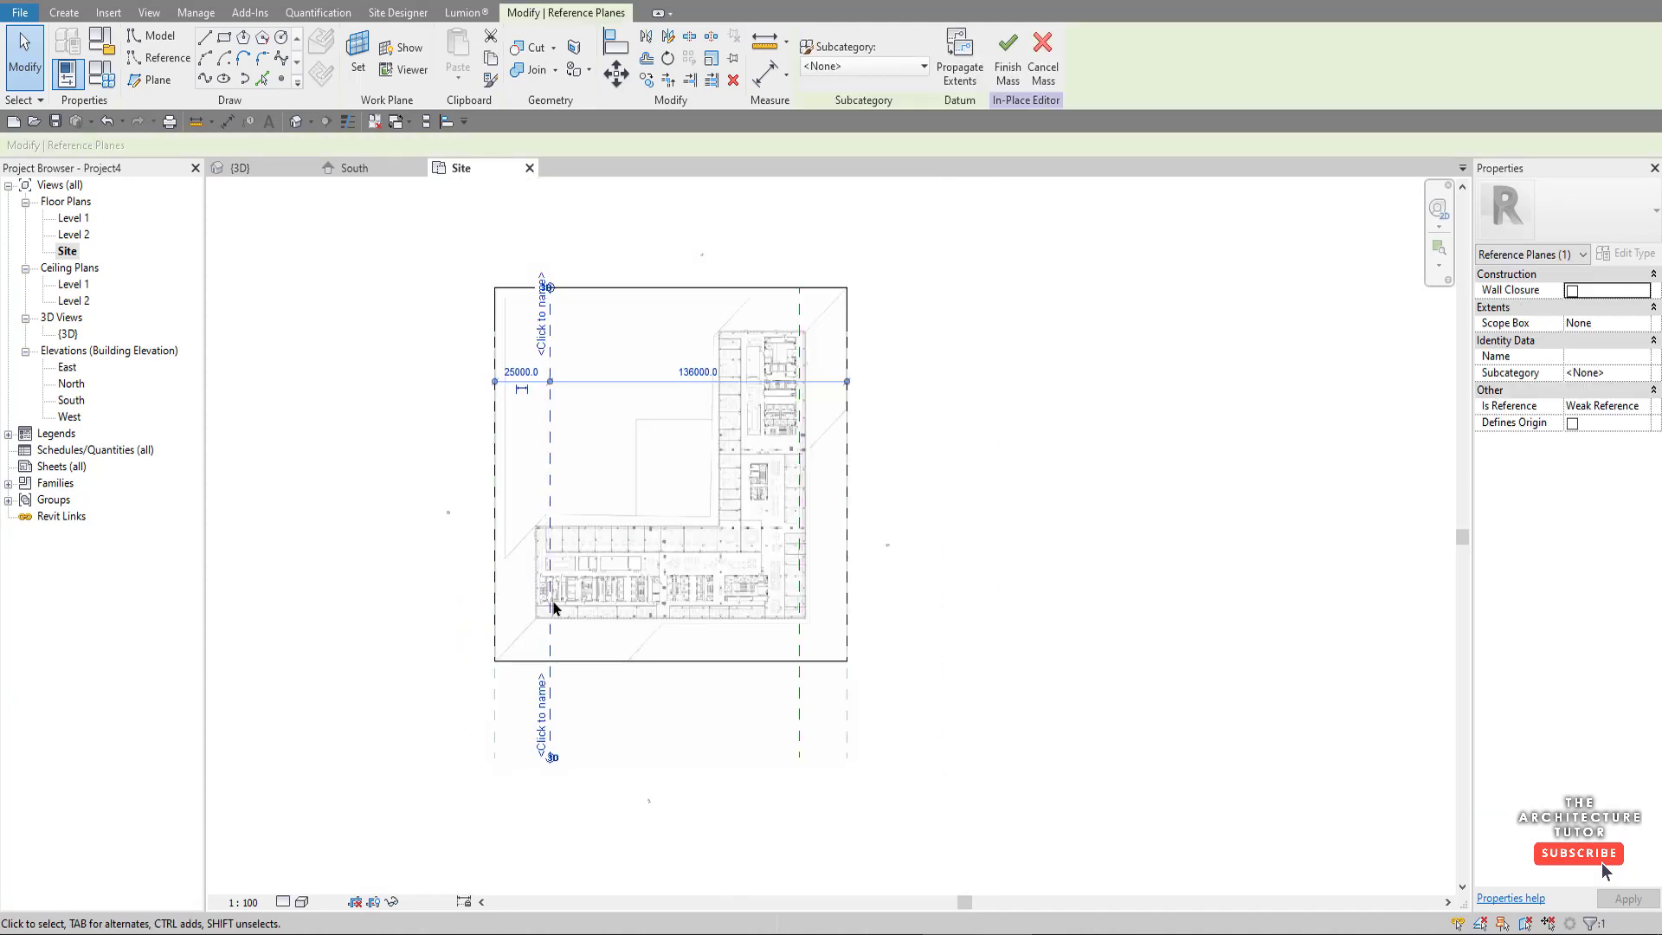
pyautogui.scroll(2, 608, 634)
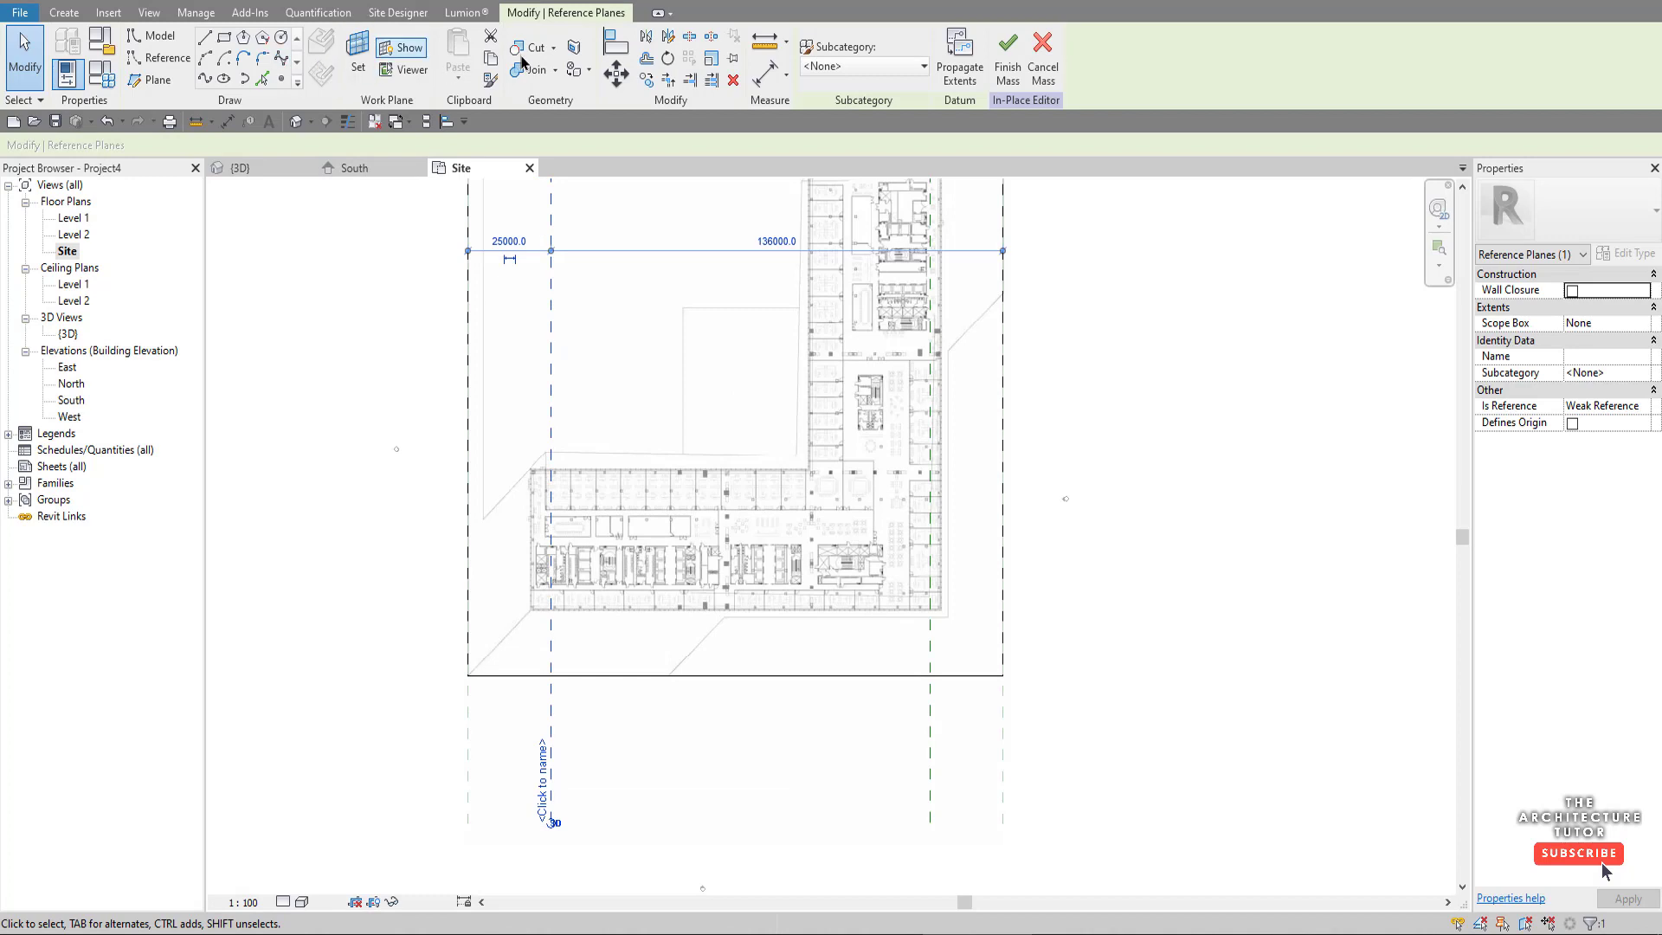
pyautogui.click(665, 36)
pyautogui.click(468, 675)
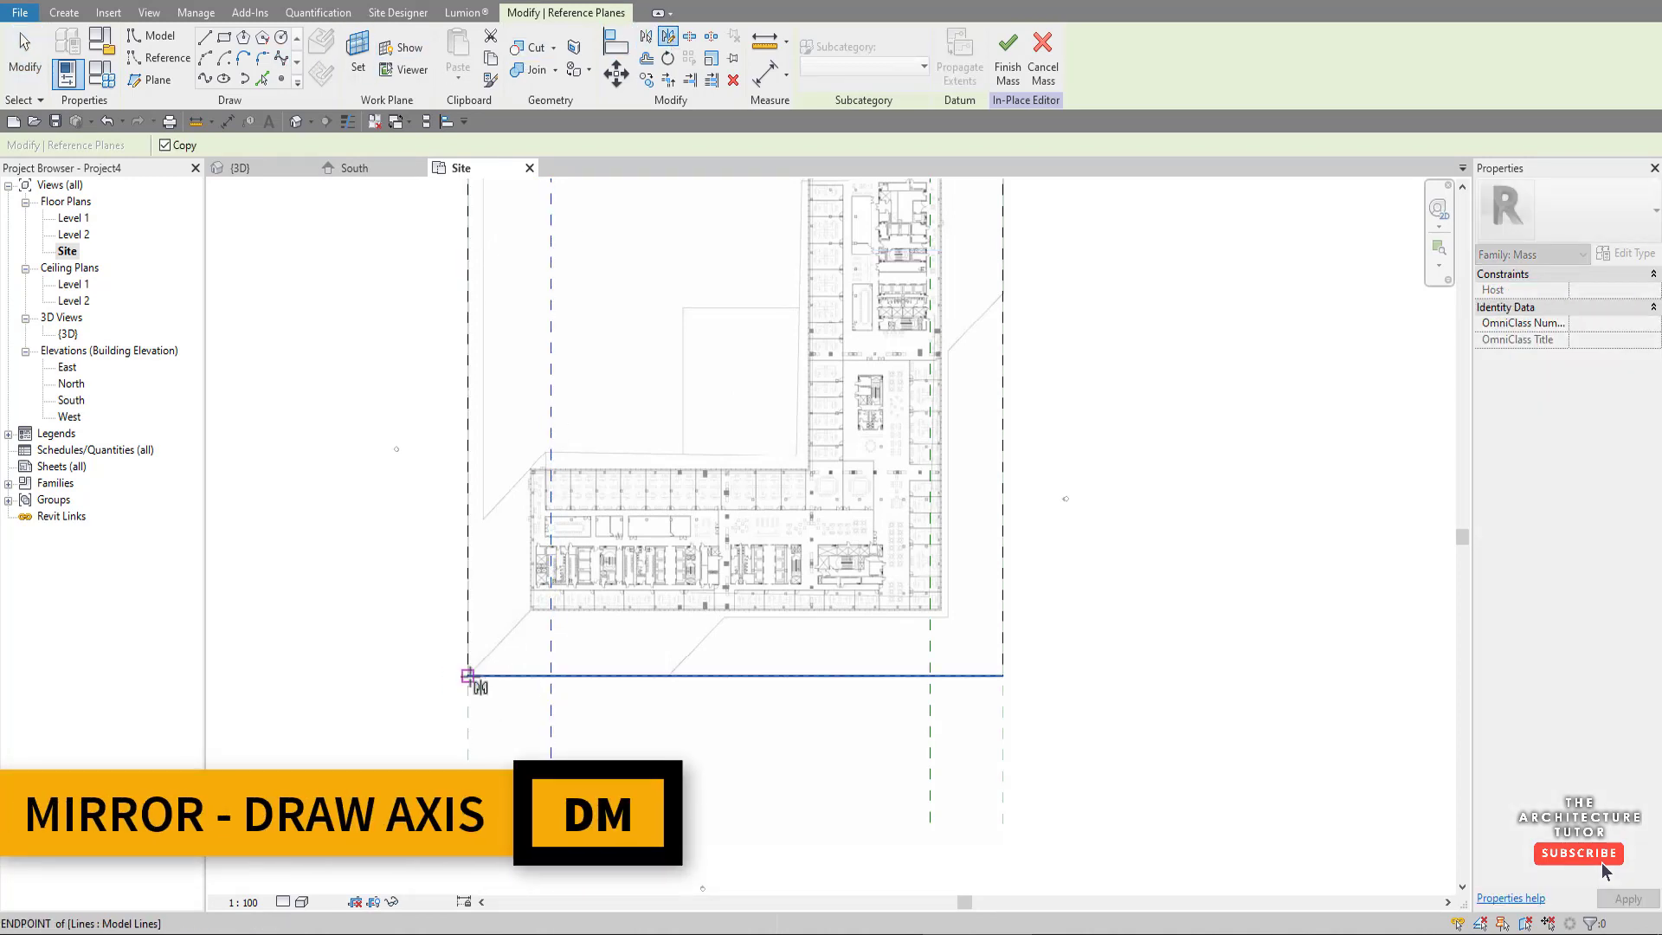
pyautogui.click(517, 628)
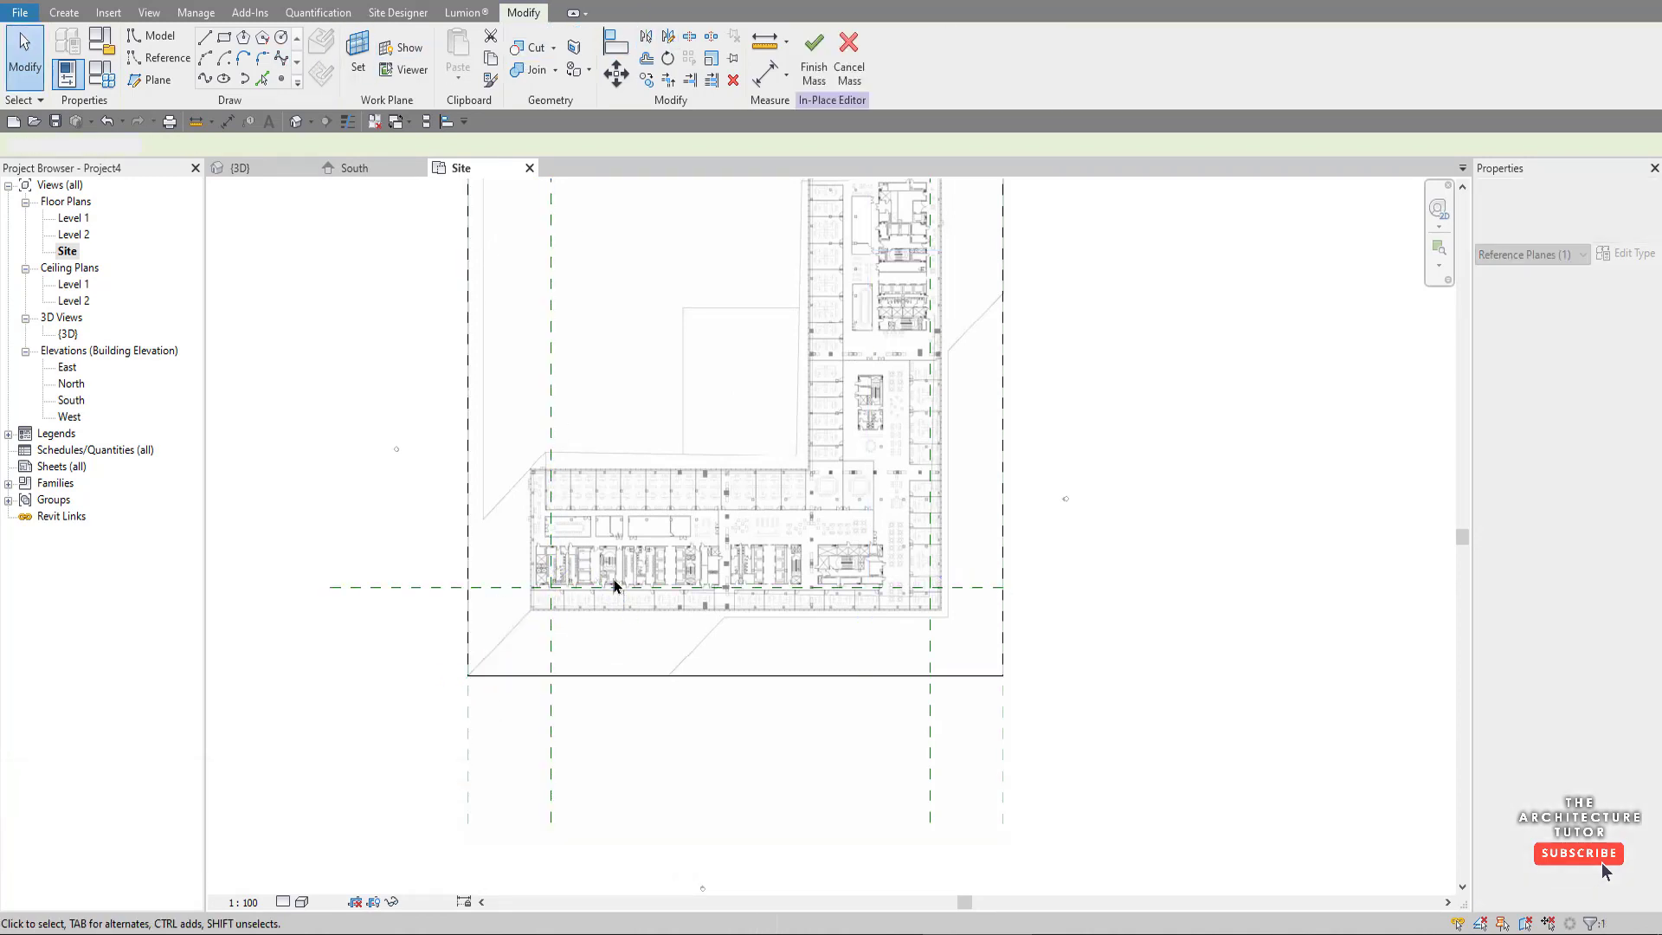
# - Mirror a copy of the new right reference plane about a diagonal axis drawn from the rectangle's upper-right corner
pyautogui.scroll(-1, 554, 637)
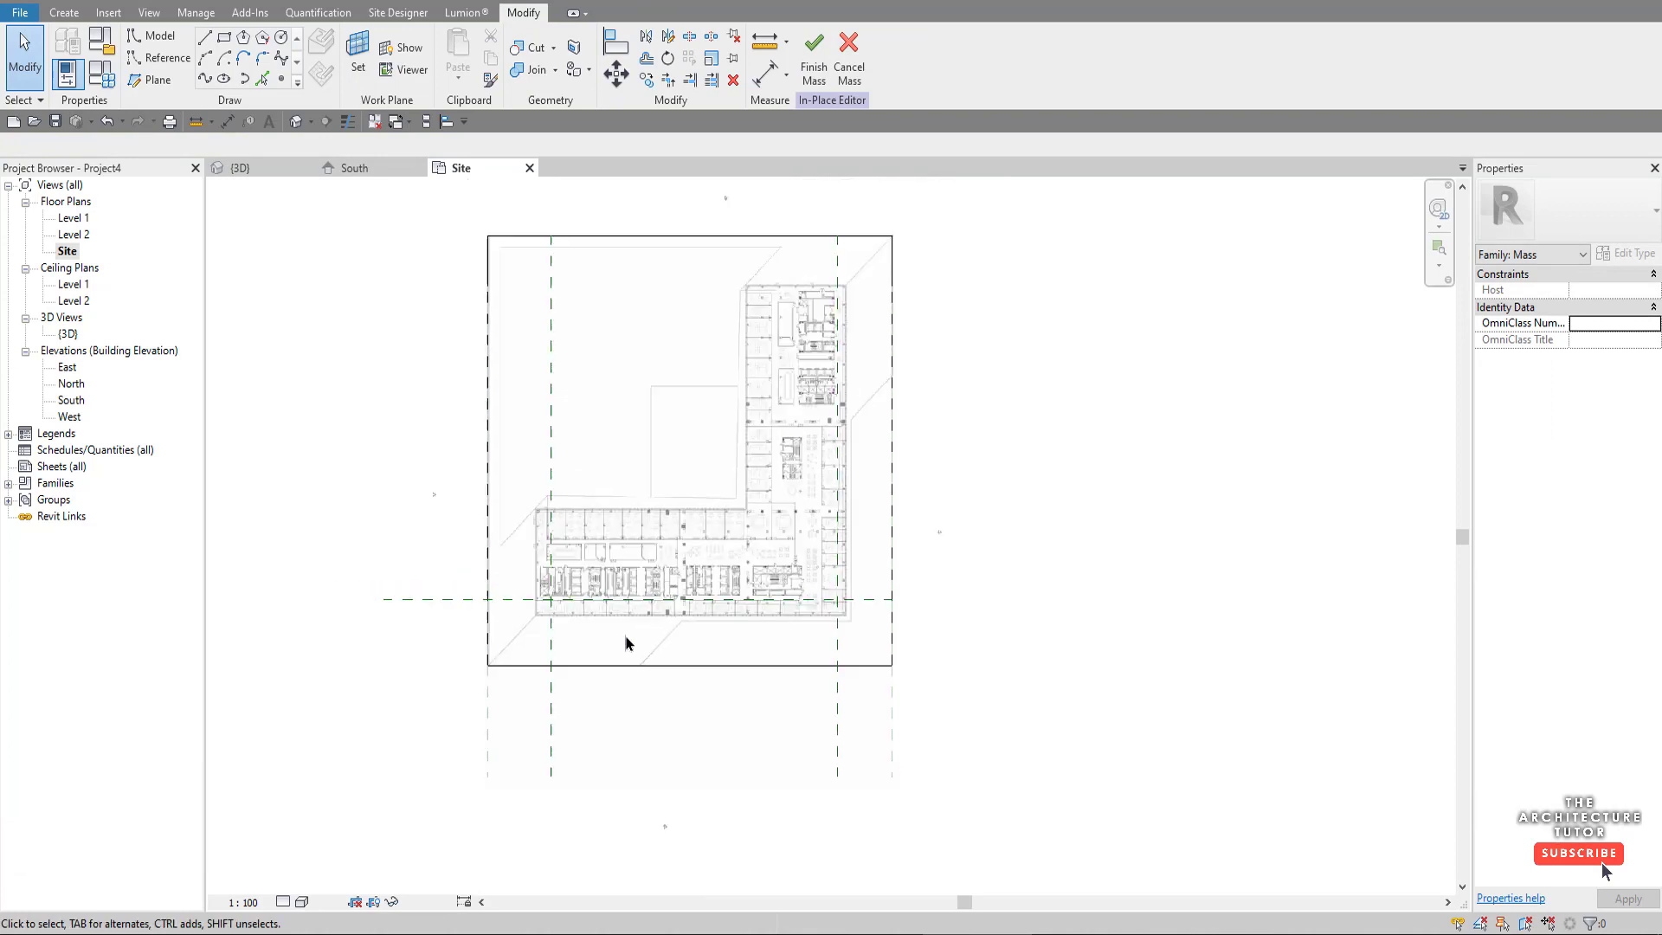
pyautogui.click(837, 261)
pyautogui.scroll(2, 857, 238)
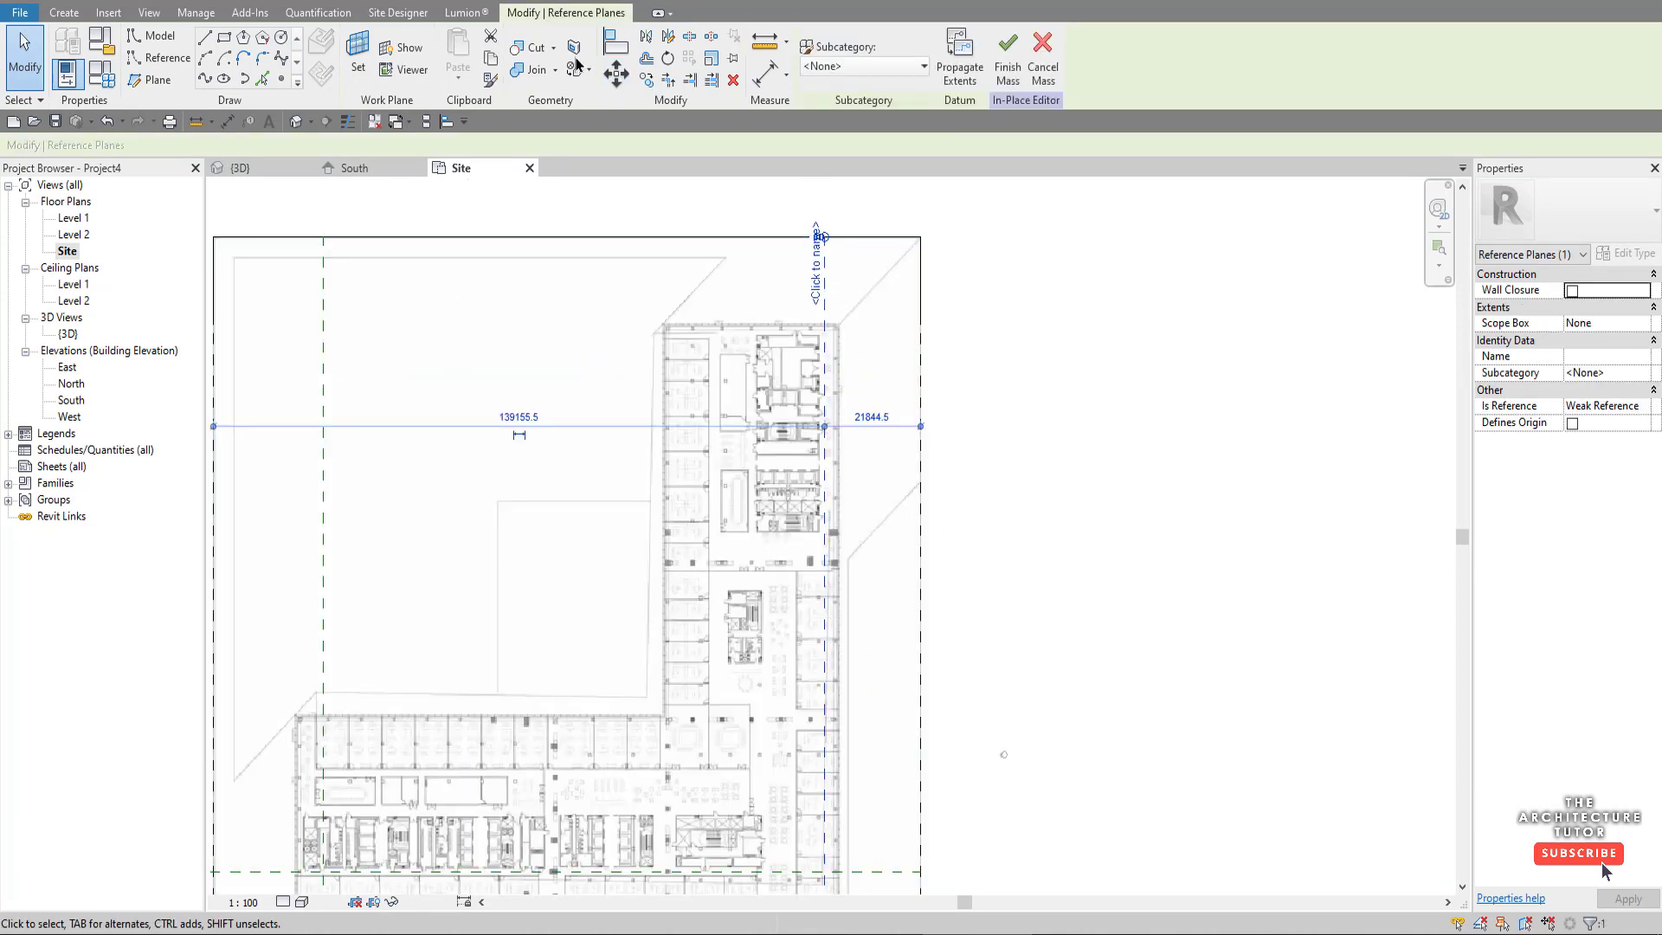
pyautogui.click(669, 37)
pyautogui.click(920, 237)
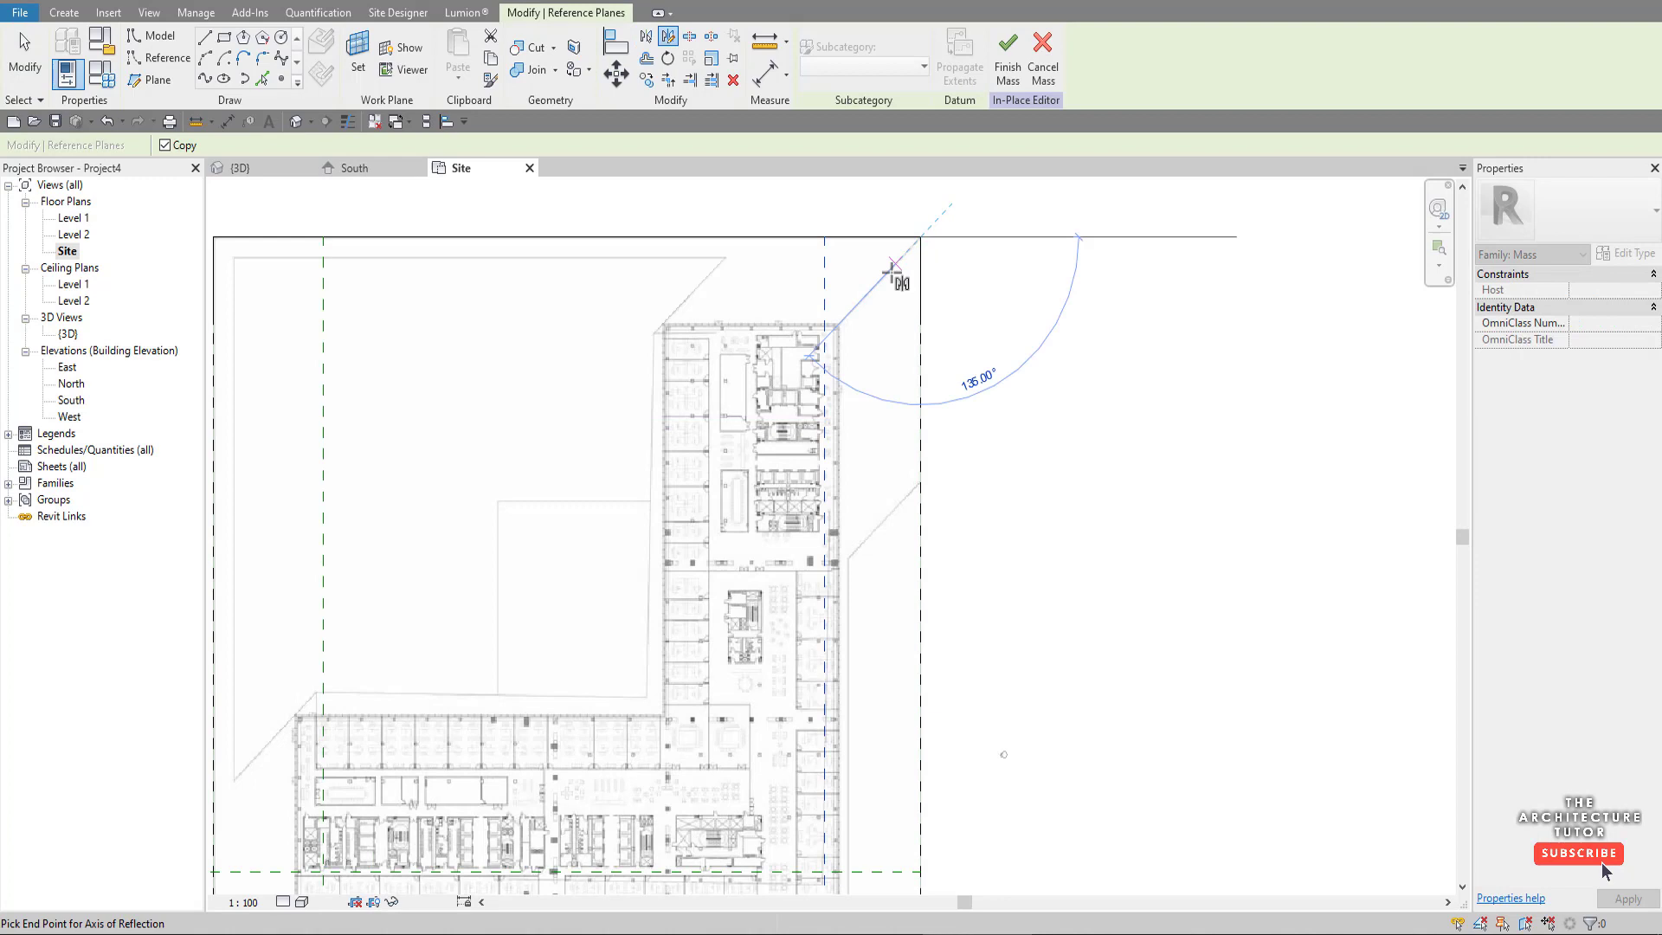
pyautogui.click(857, 333)
pyautogui.scroll(-3, 814, 351)
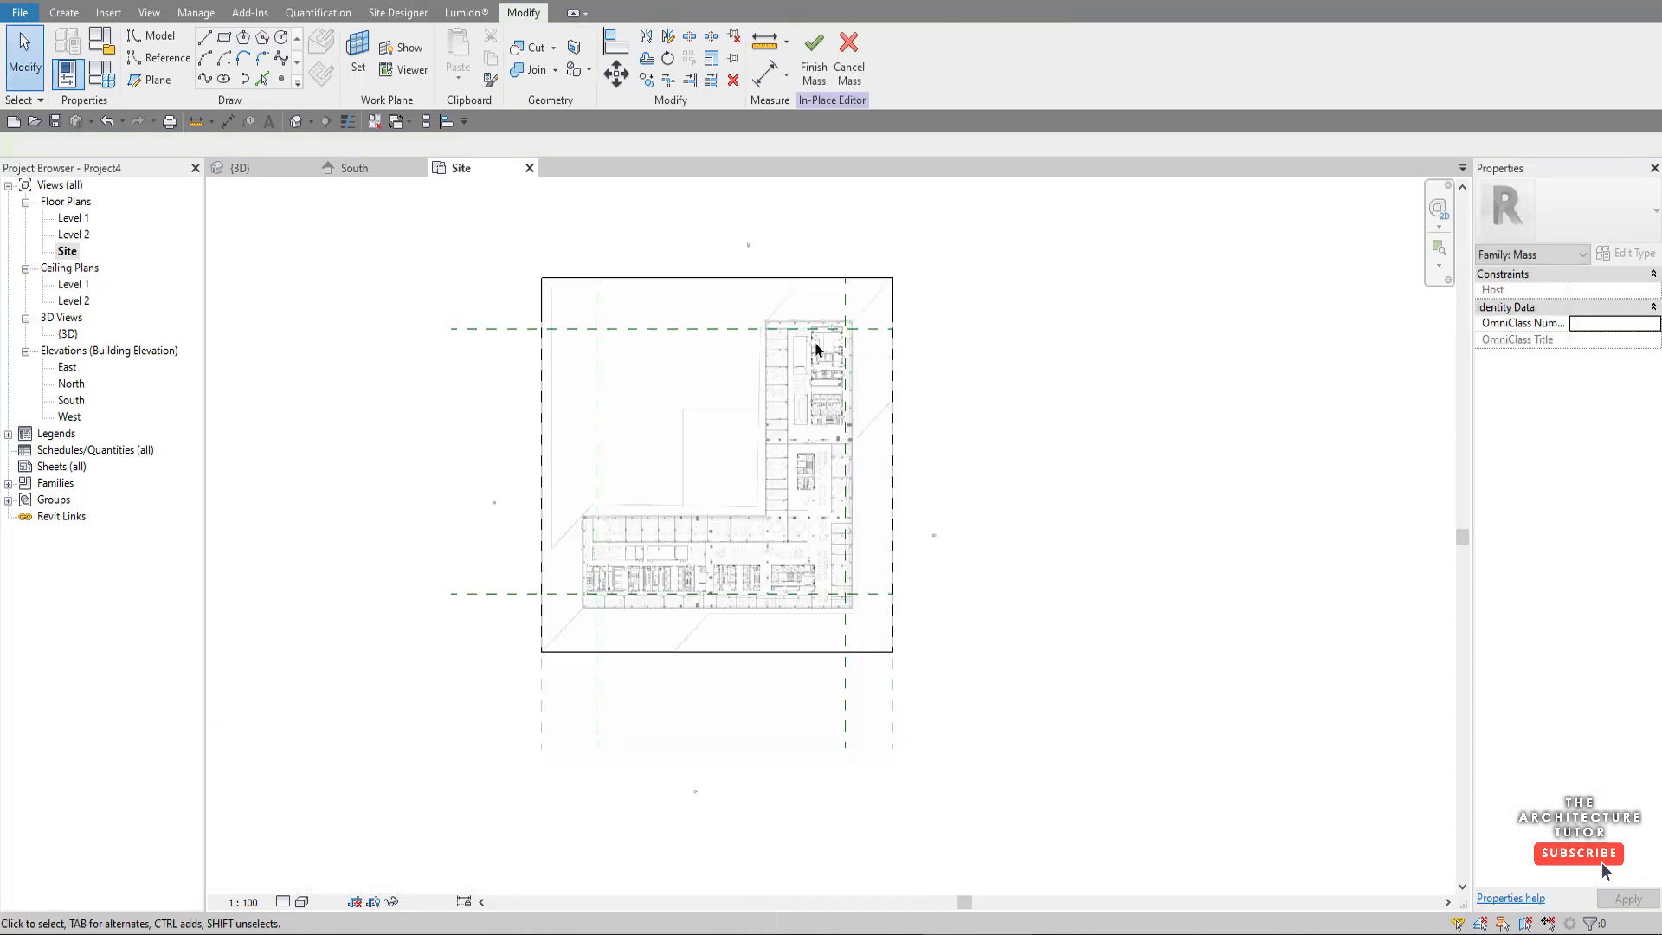
# - Draw a rectangle on placement plane Level 5 between the opposite intersections of the four inner reference planes
pyautogui.scroll(1, 703, 388)
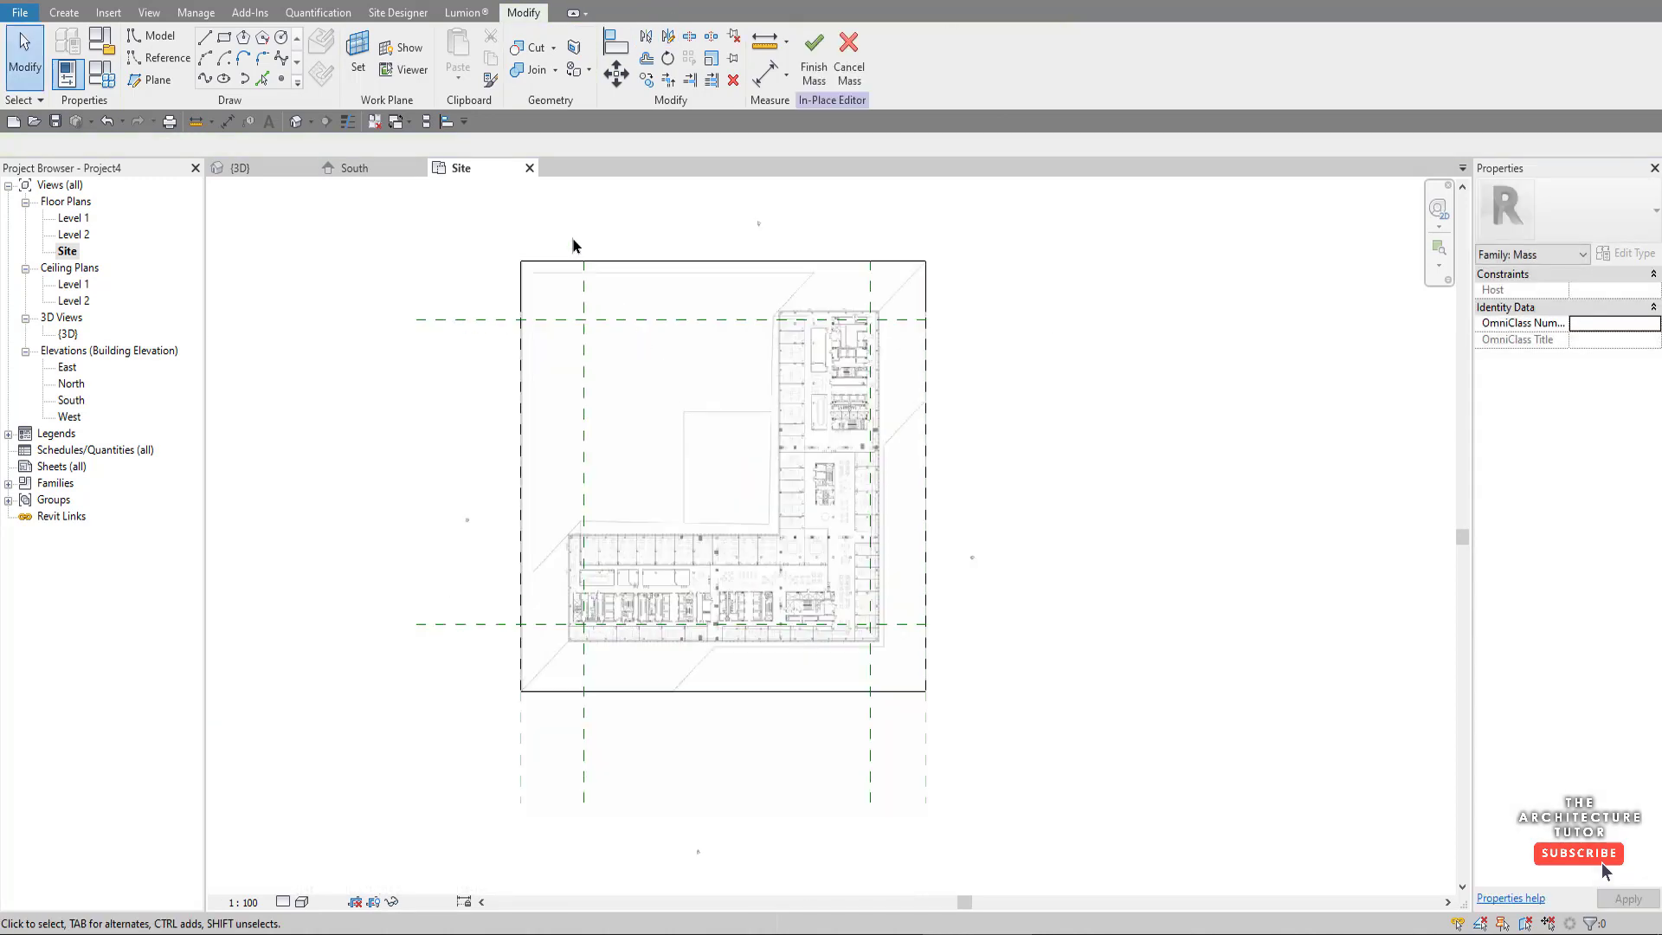
pyautogui.click(225, 38)
pyautogui.click(274, 144)
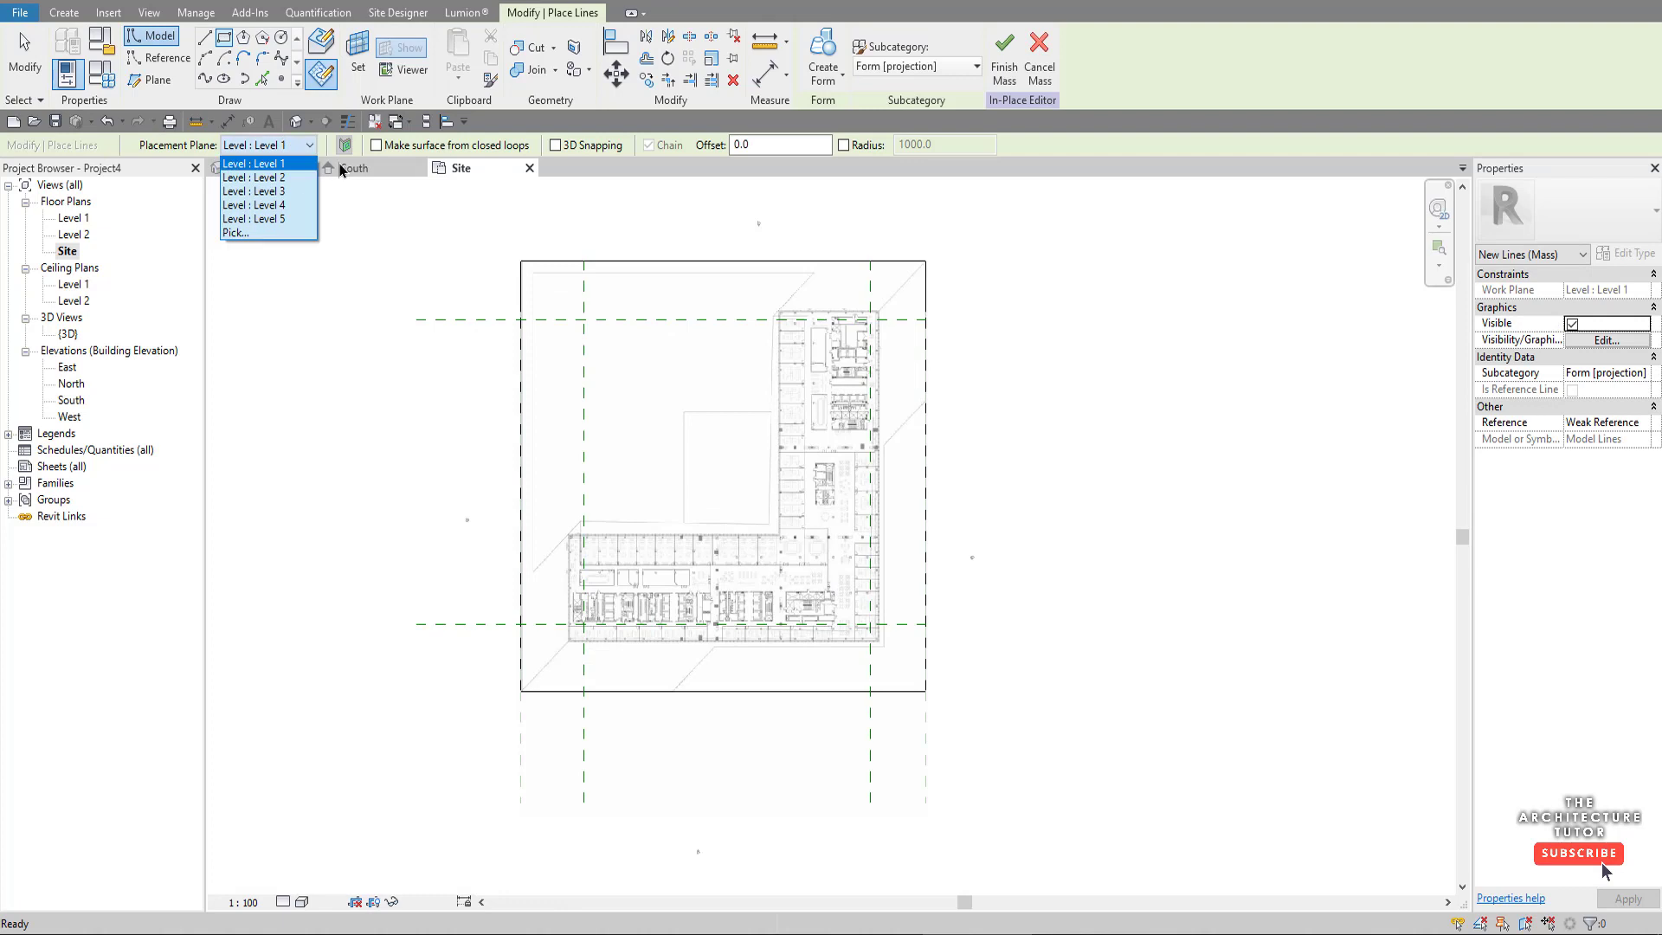
pyautogui.click(295, 223)
pyautogui.click(585, 319)
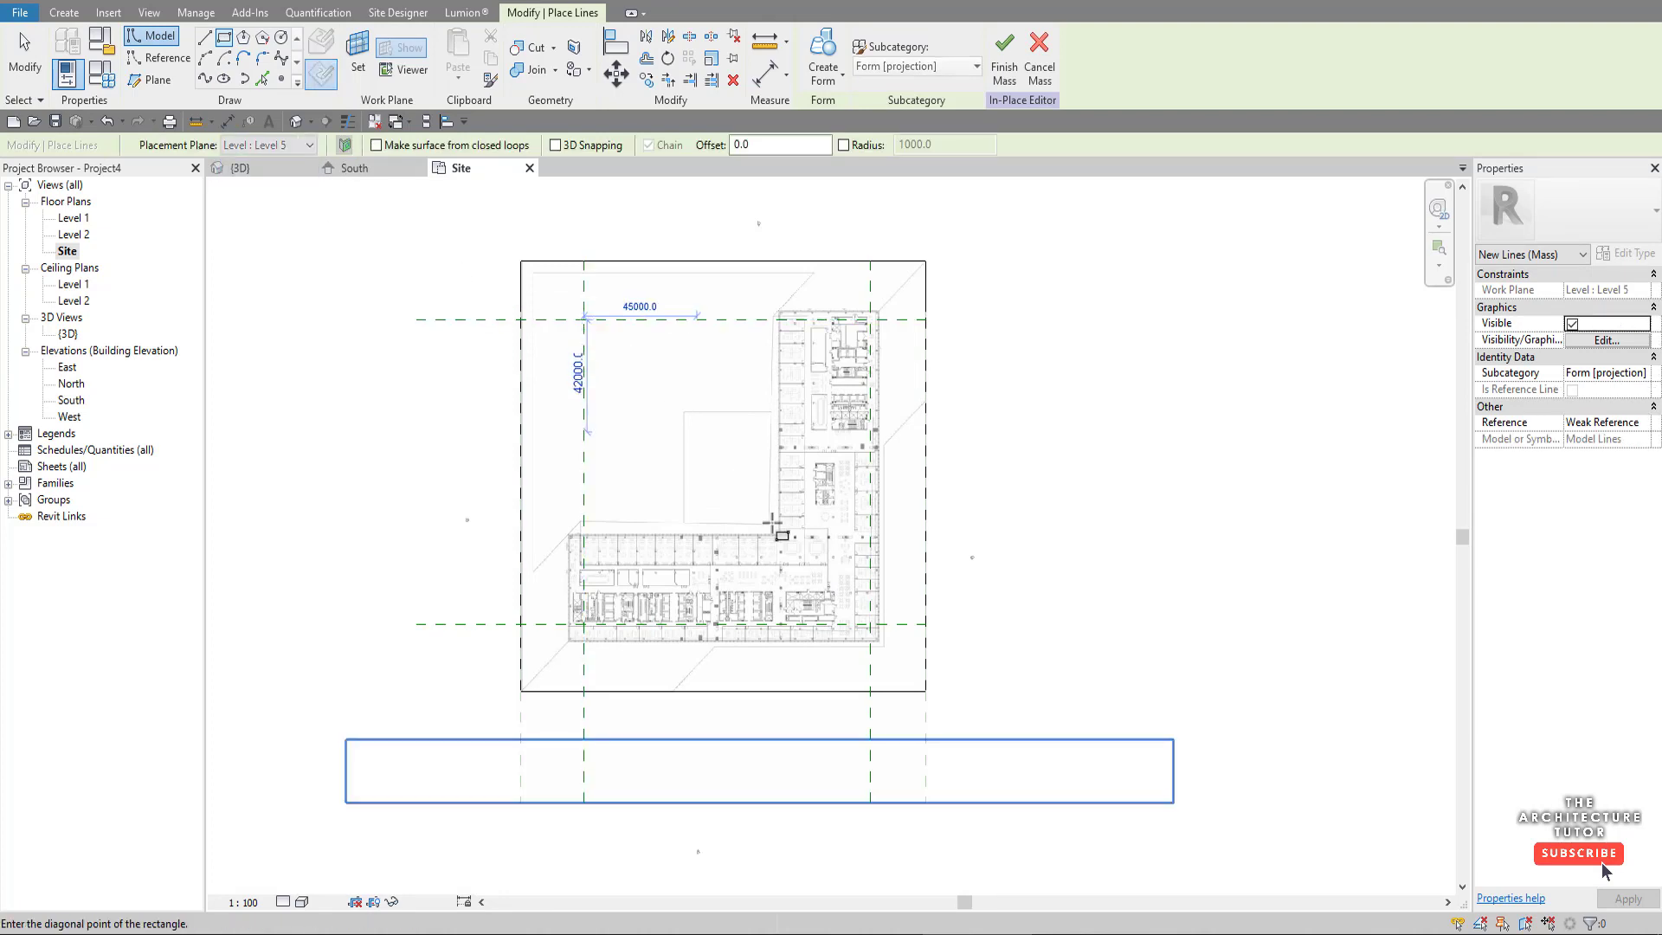
pyautogui.click(870, 623)
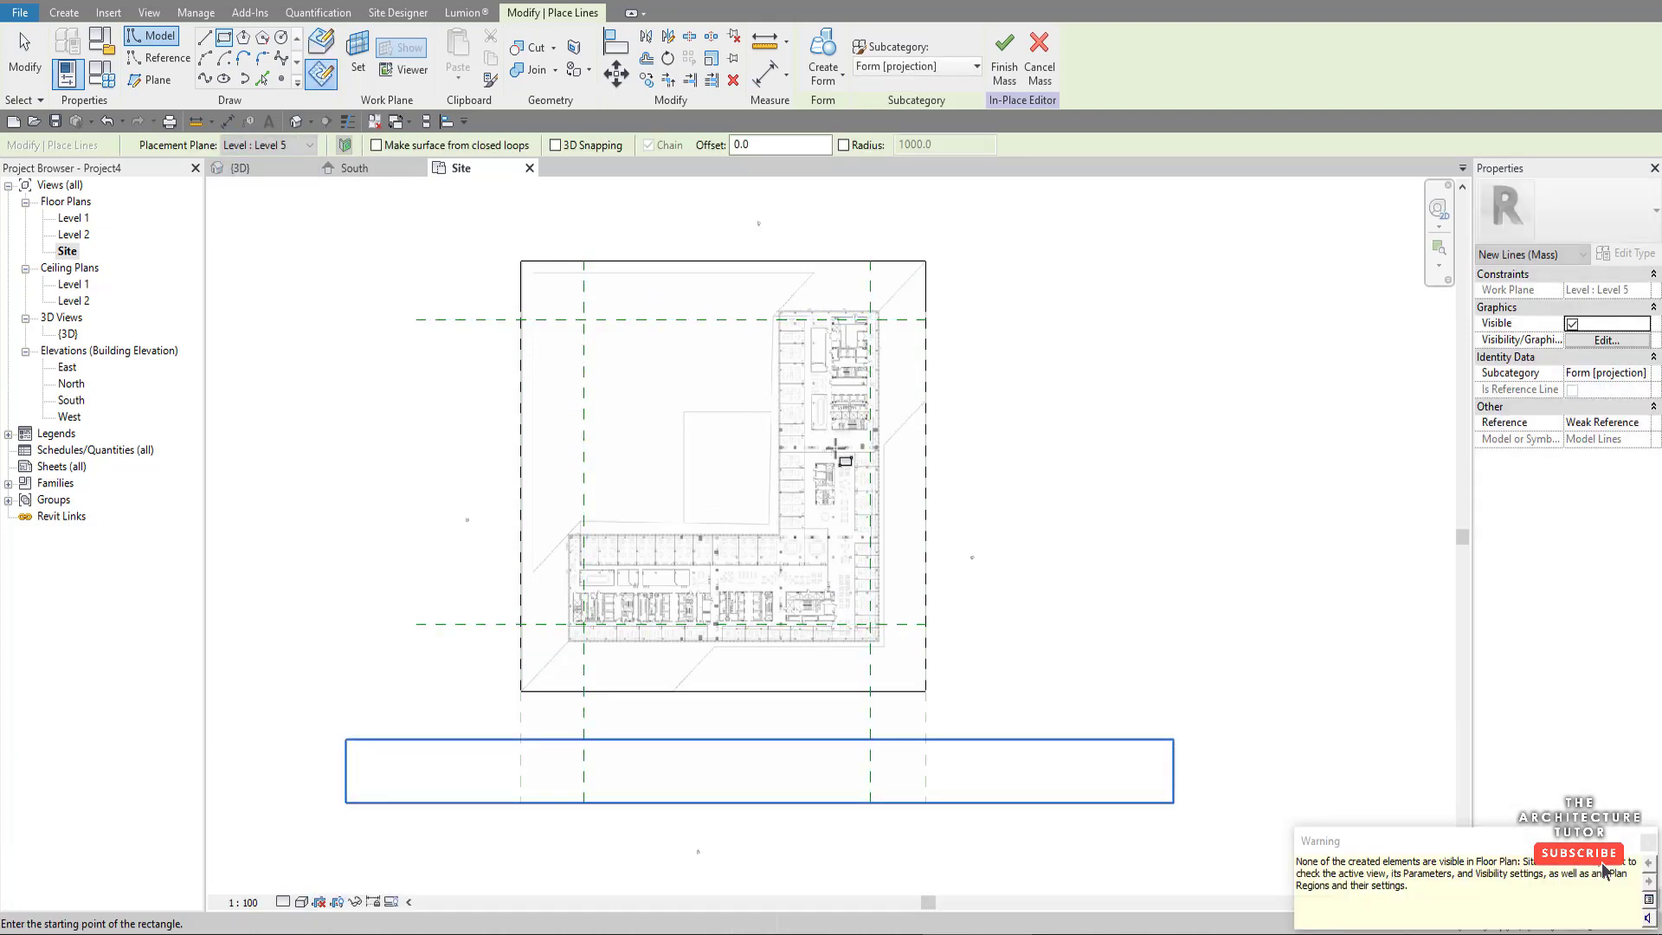
pyautogui.press('Escape')
pyautogui.press('Escape')
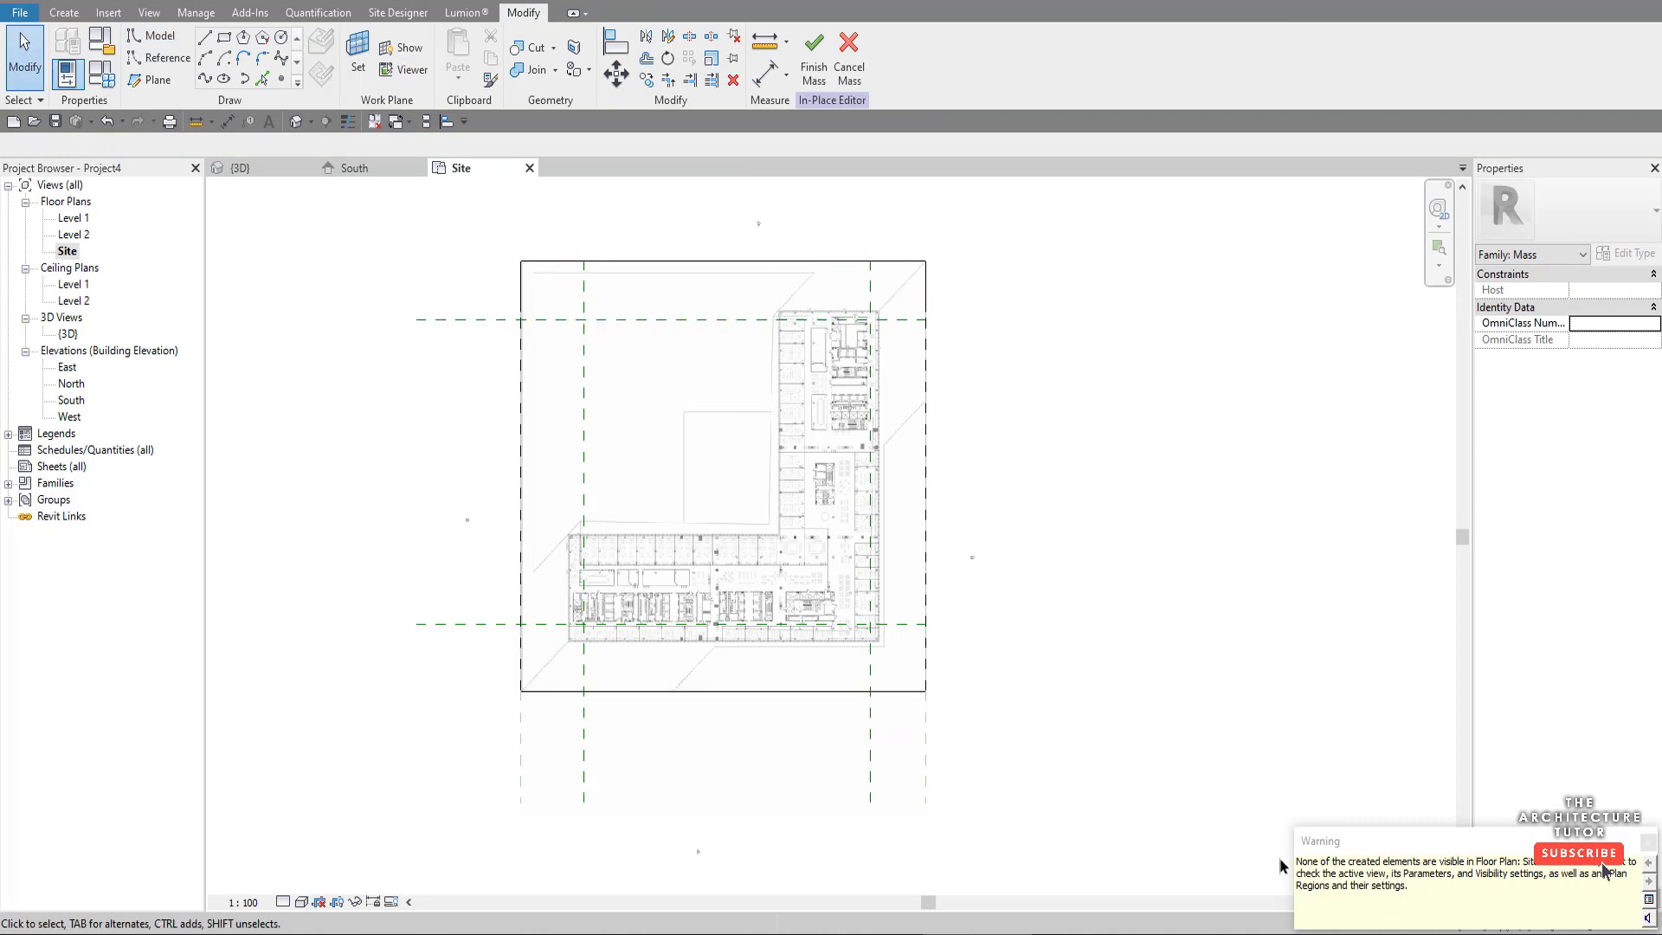
# - Finish the in-place mass, check its two rectangles in the 3D view, and return to the Site plan
pyautogui.click(814, 52)
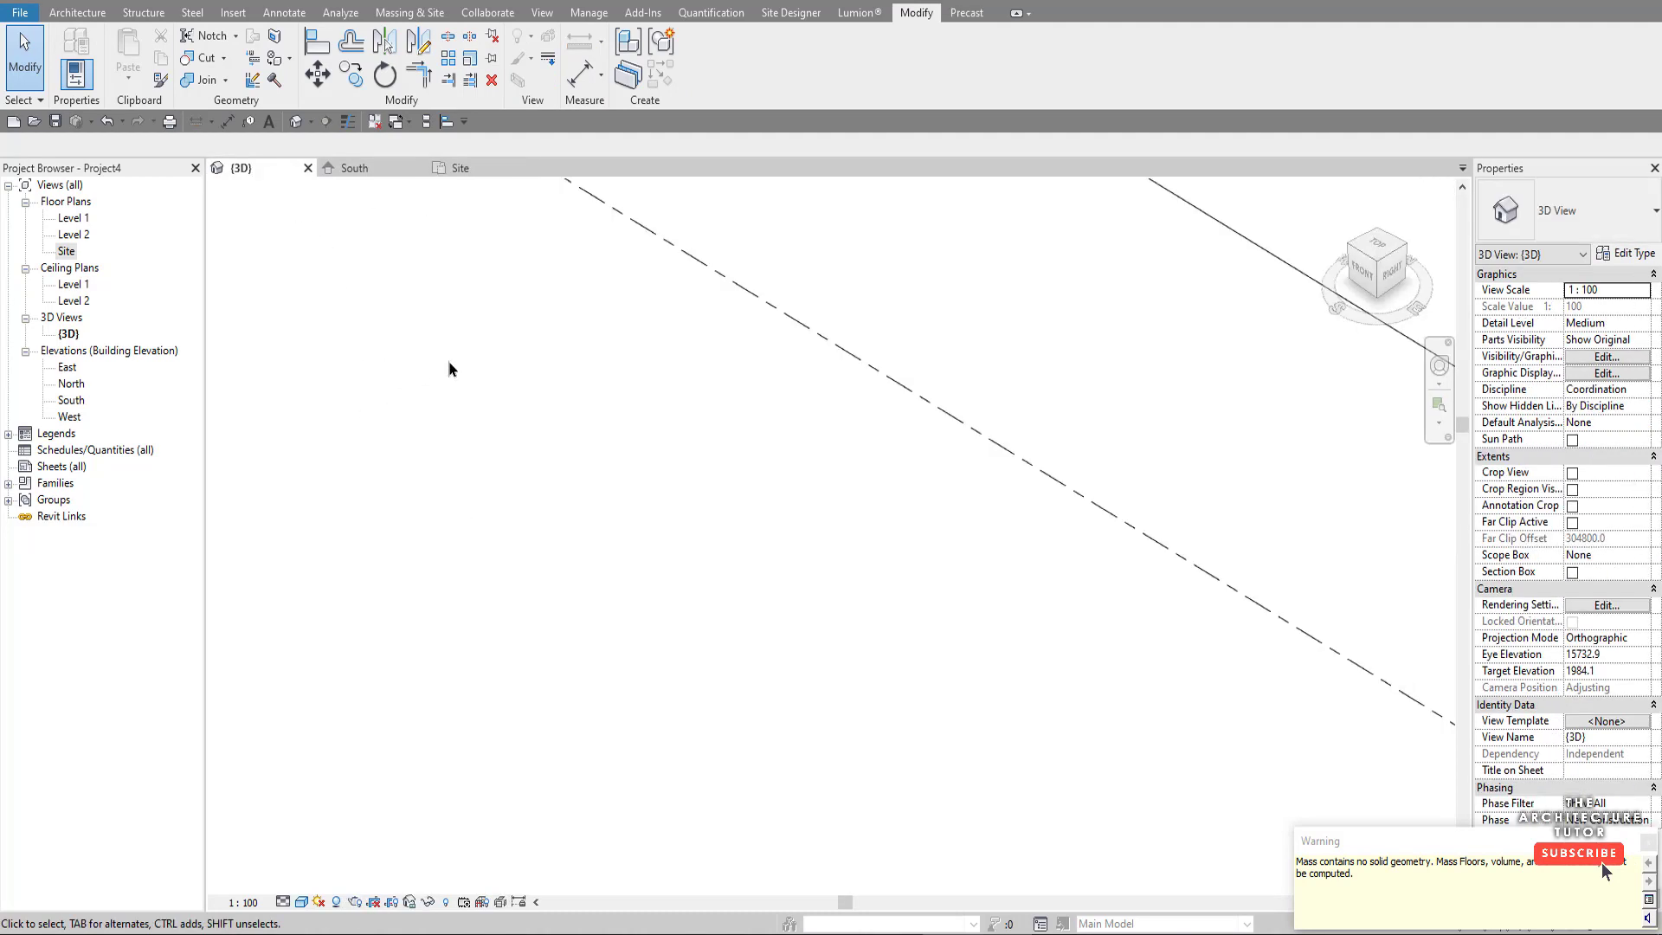
pyautogui.scroll(-5, 456, 381)
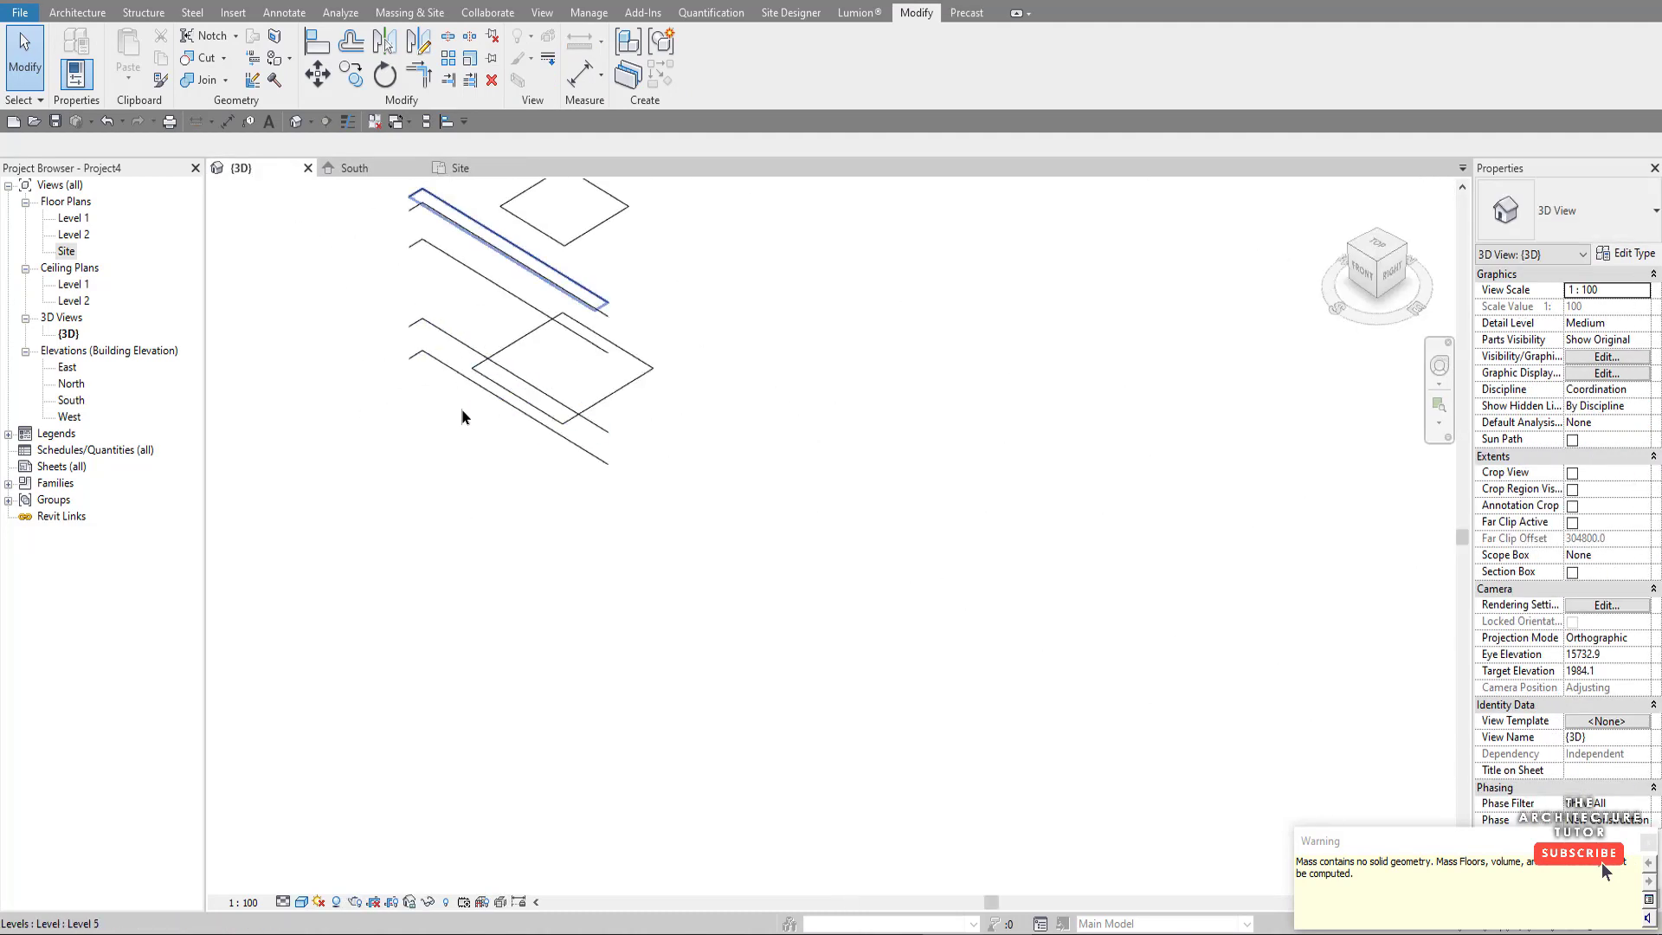
pyautogui.scroll(3, 524, 152)
pyautogui.click(653, 284)
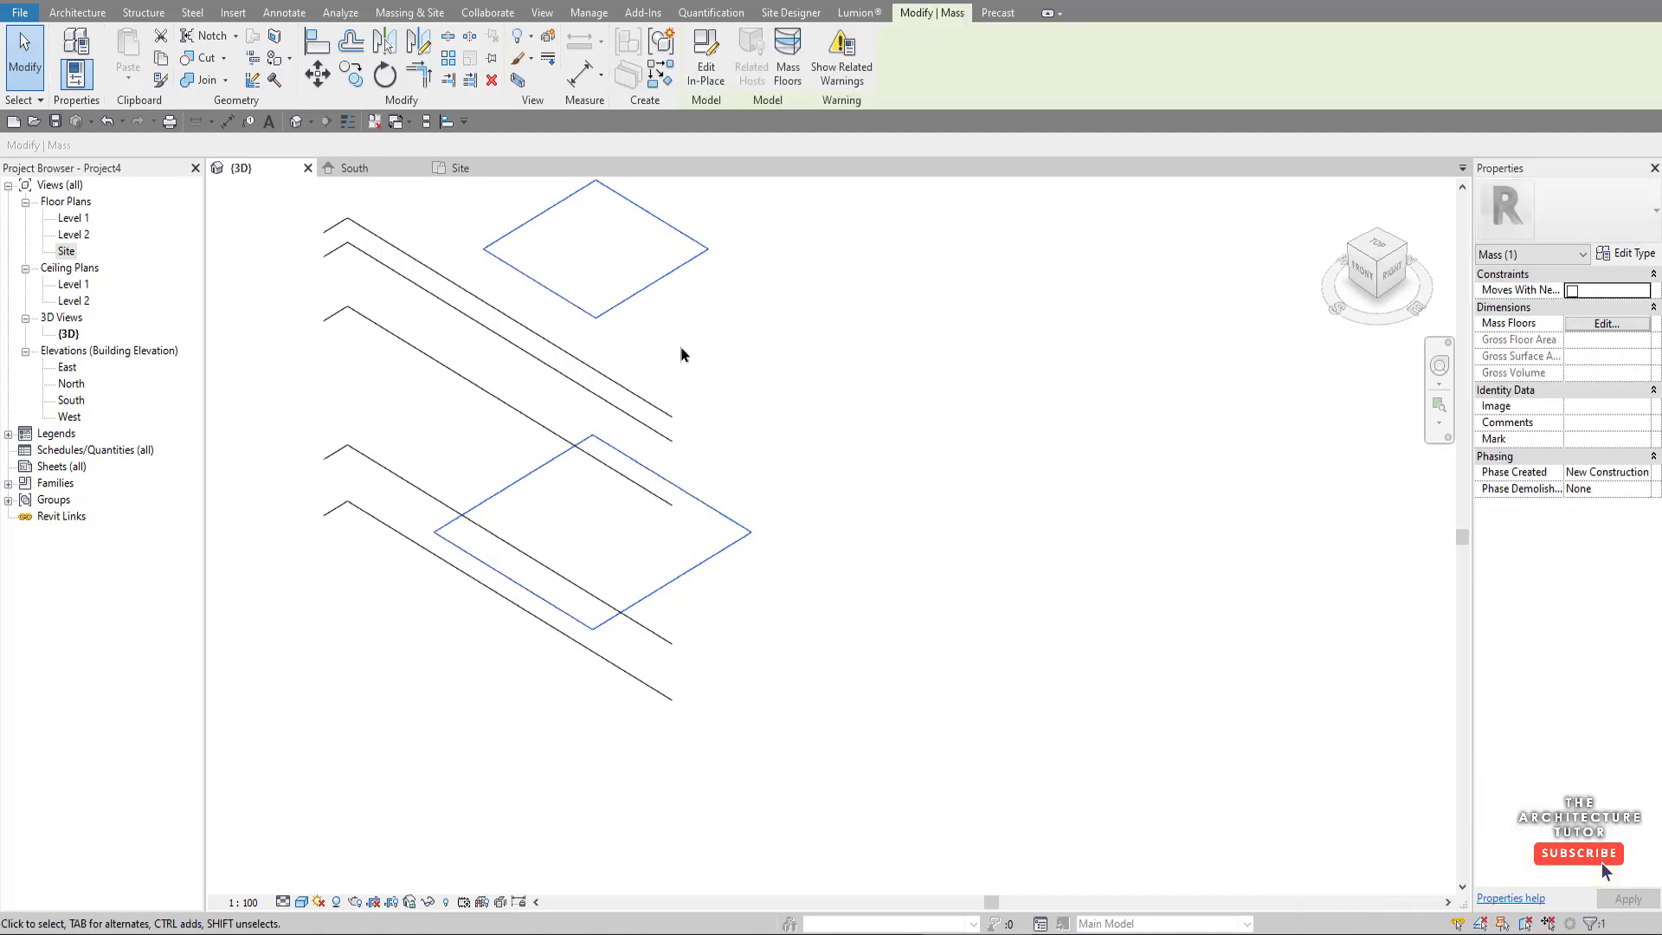
pyautogui.click(489, 166)
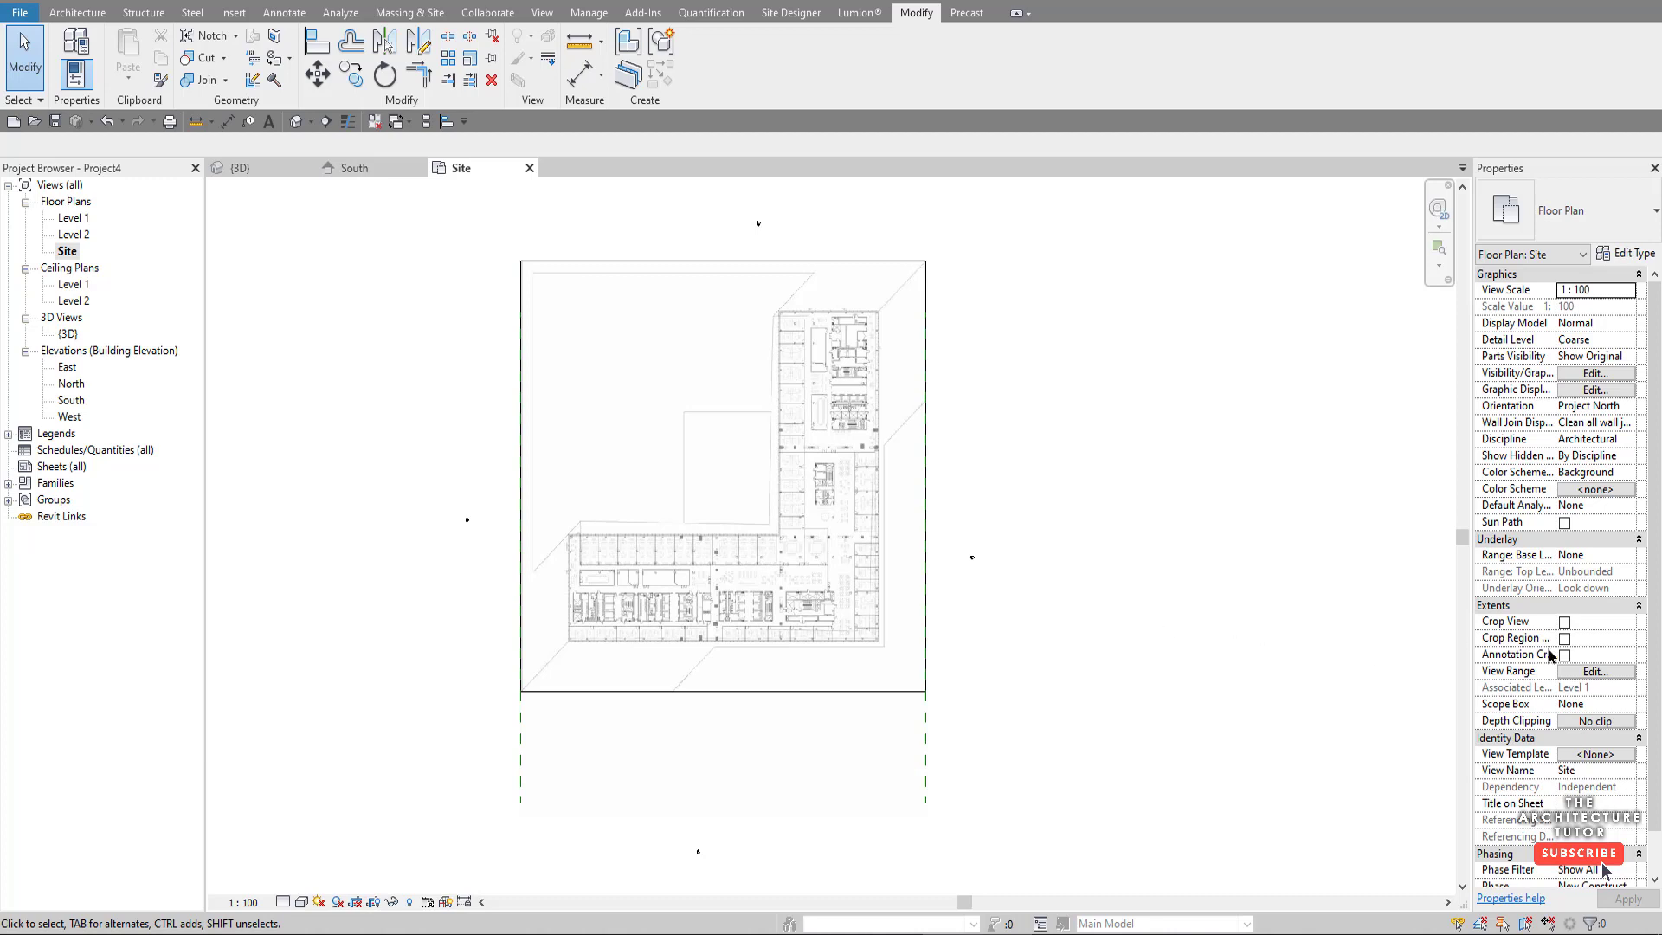
# - Raise the Site plan's view range by setting the Top and Cut plane offsets to 250000
pyautogui.click(1581, 670)
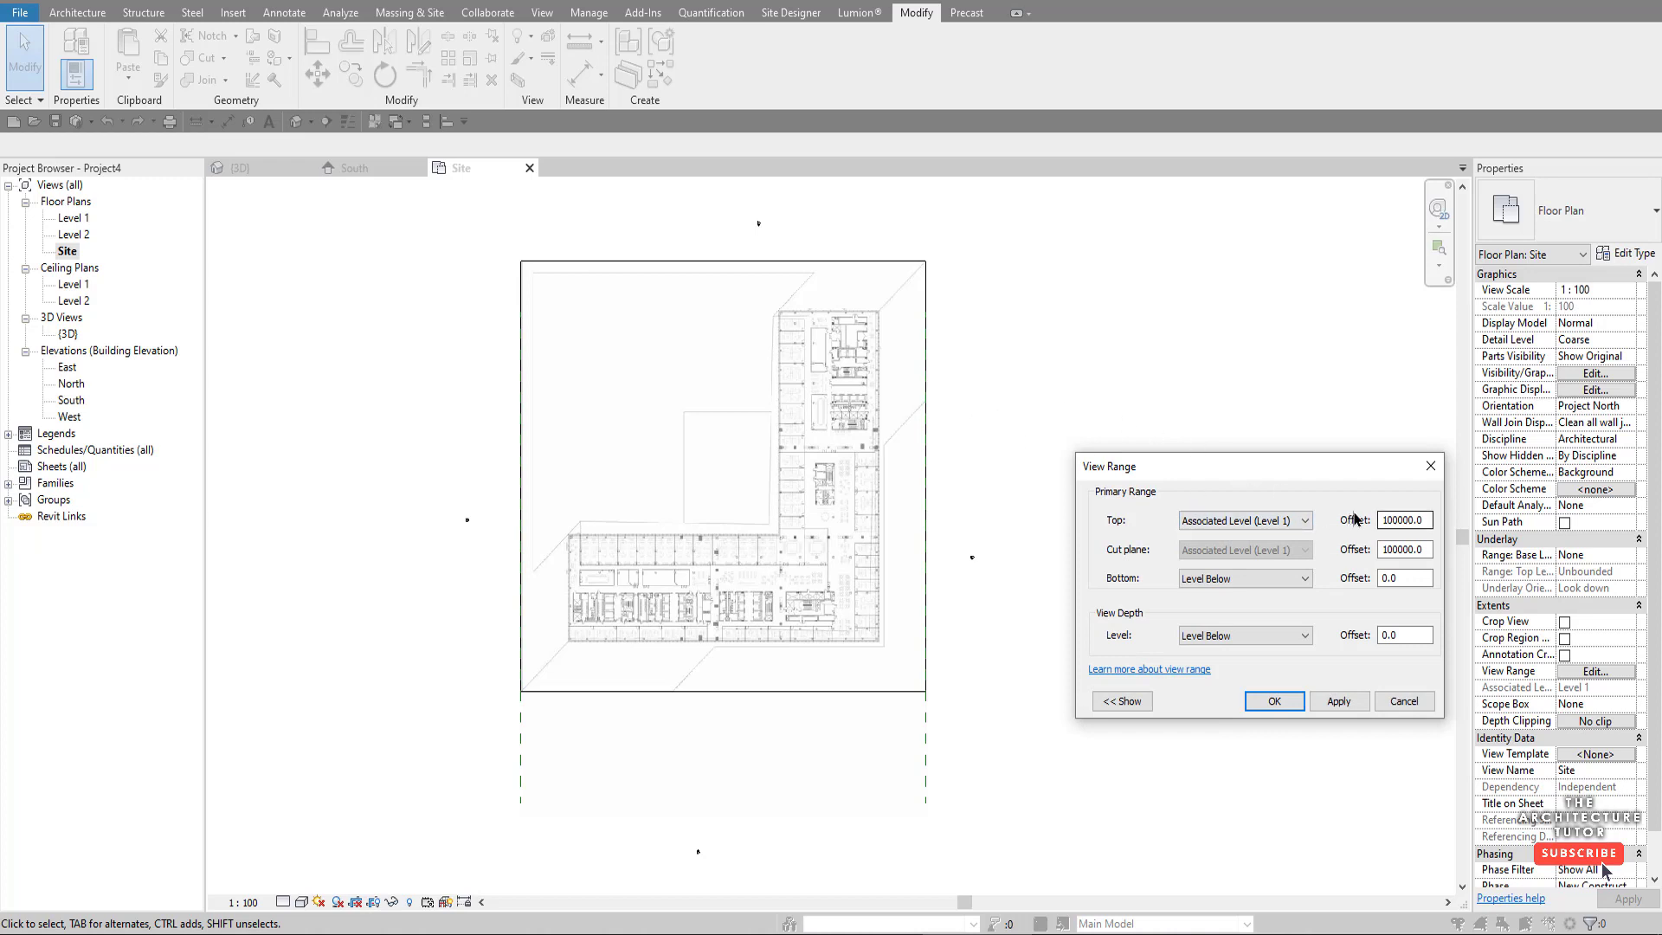
pyautogui.press('Tab')
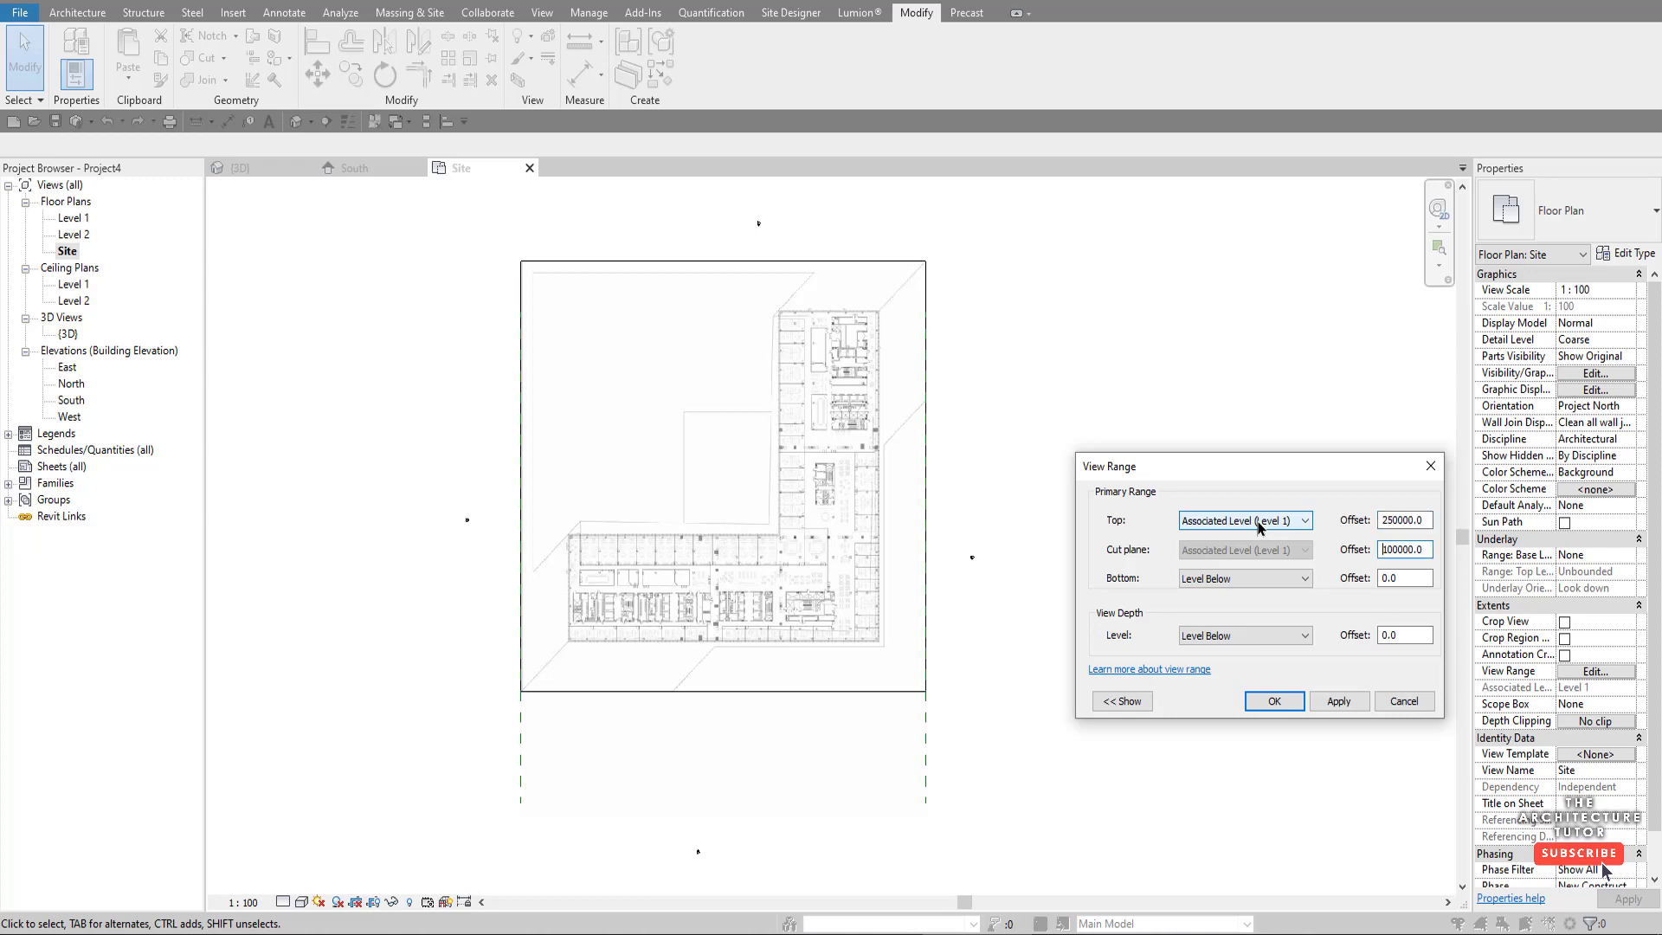
pyautogui.write('250000')
pyautogui.press('Tab')
pyautogui.click(1290, 708)
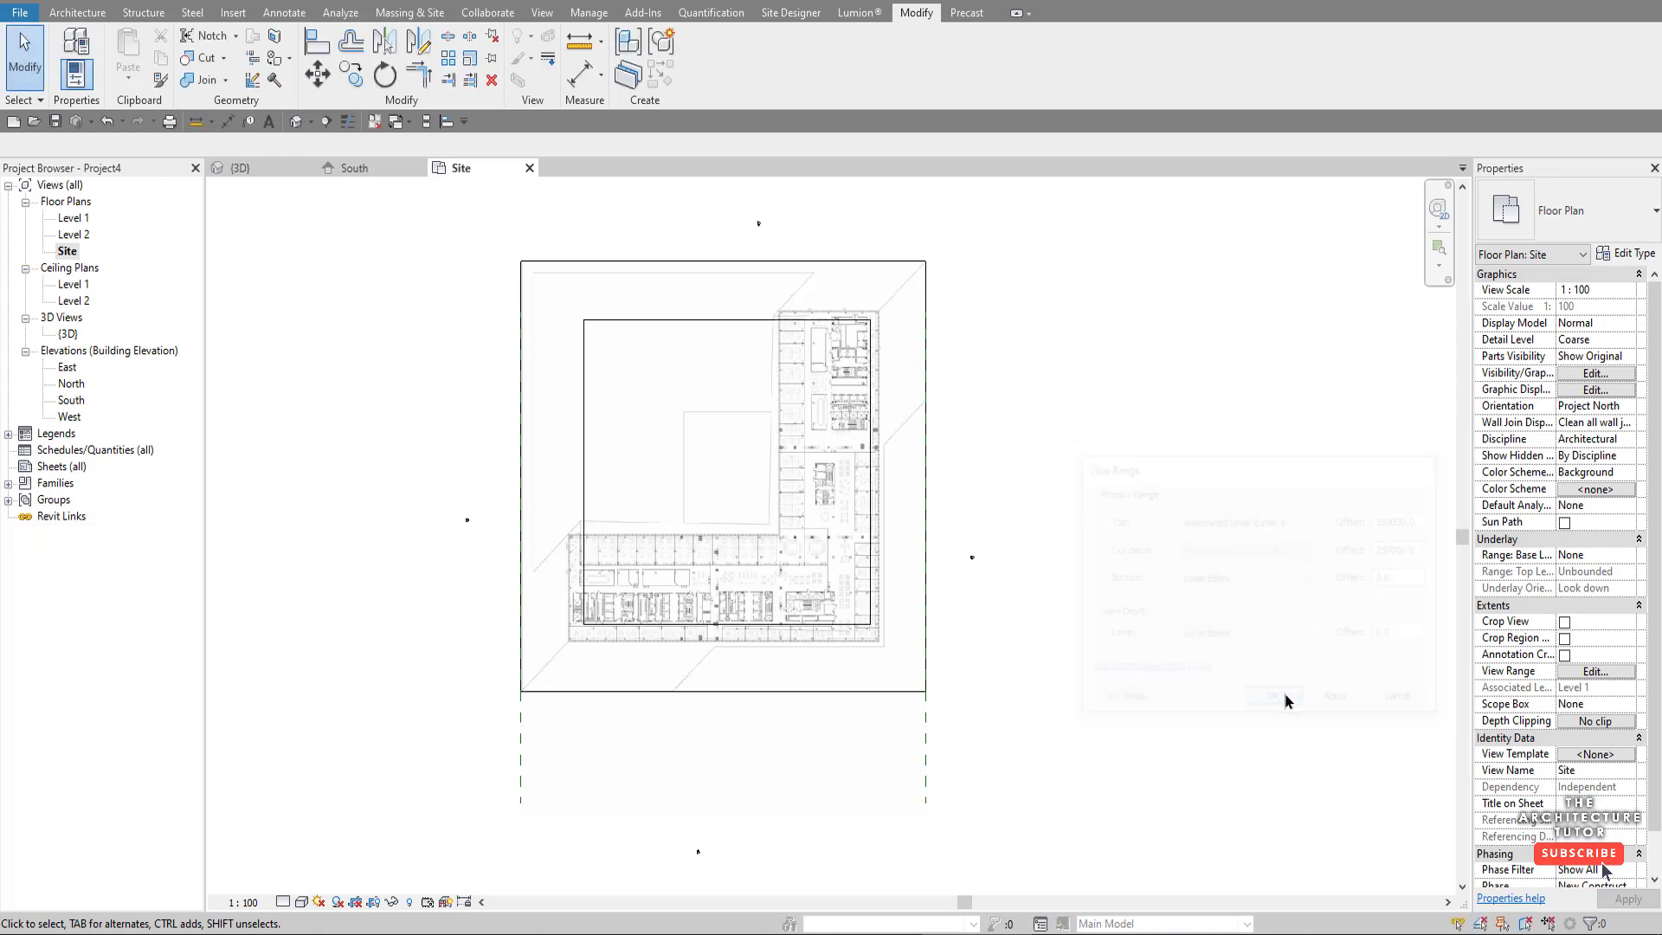
pyautogui.scroll(2, 564, 303)
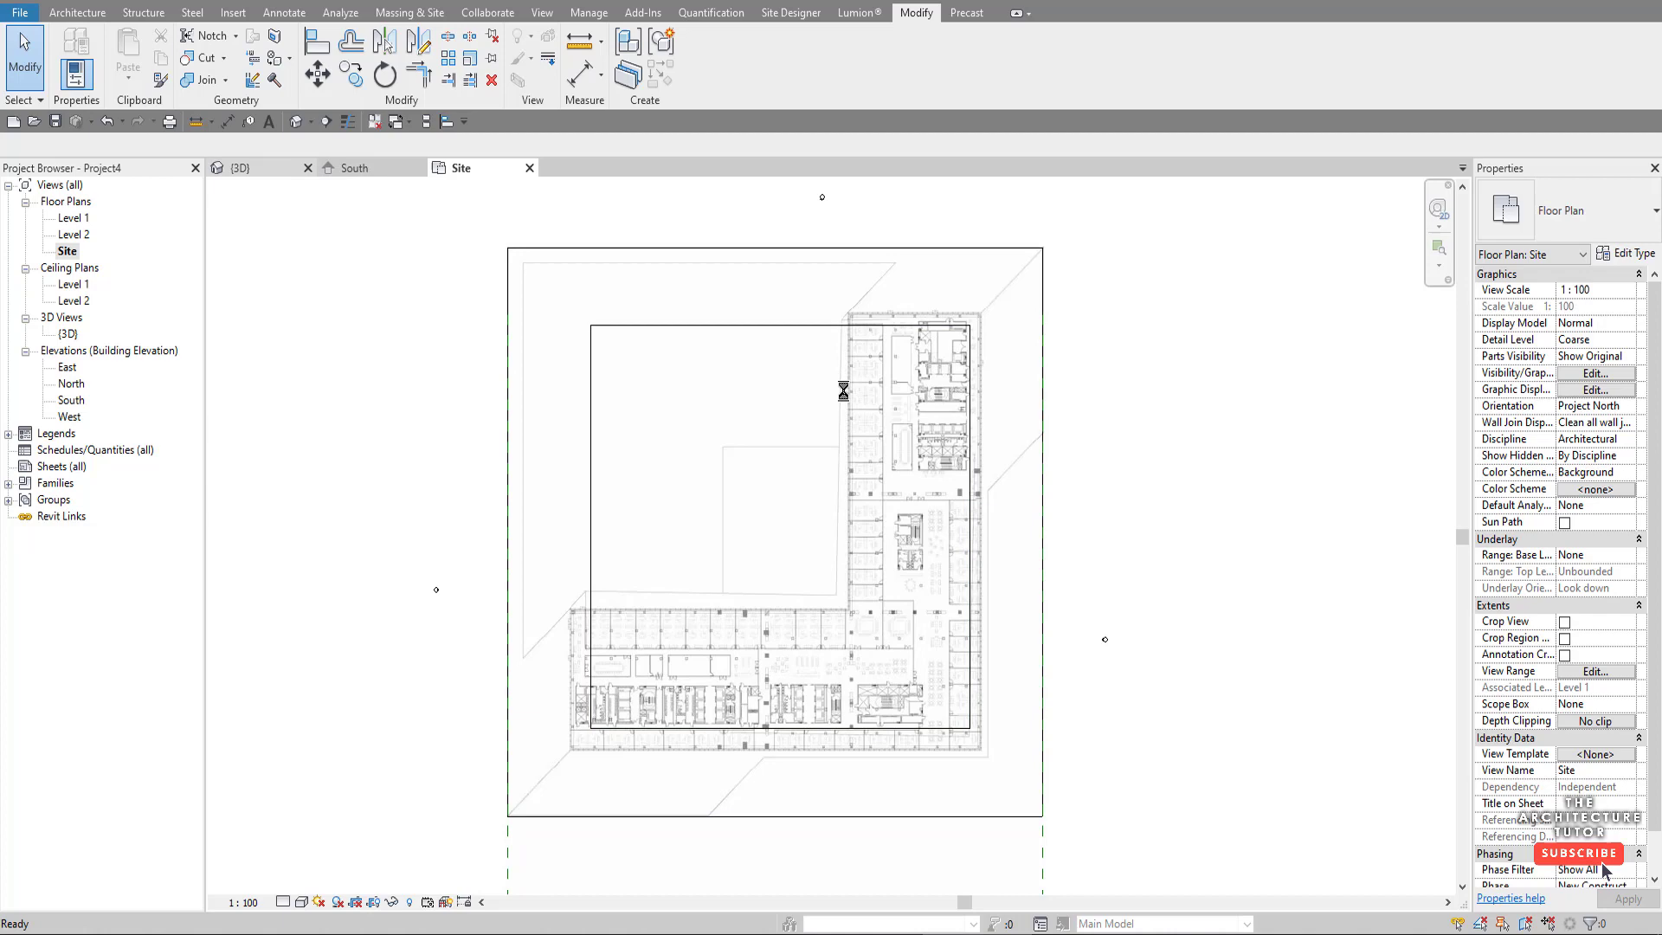
# - In the 3D view, open the in-place mass for editing and create a solid form from its upper and lower rectangles
pyautogui.hotkey('ctrl', 'Tab')
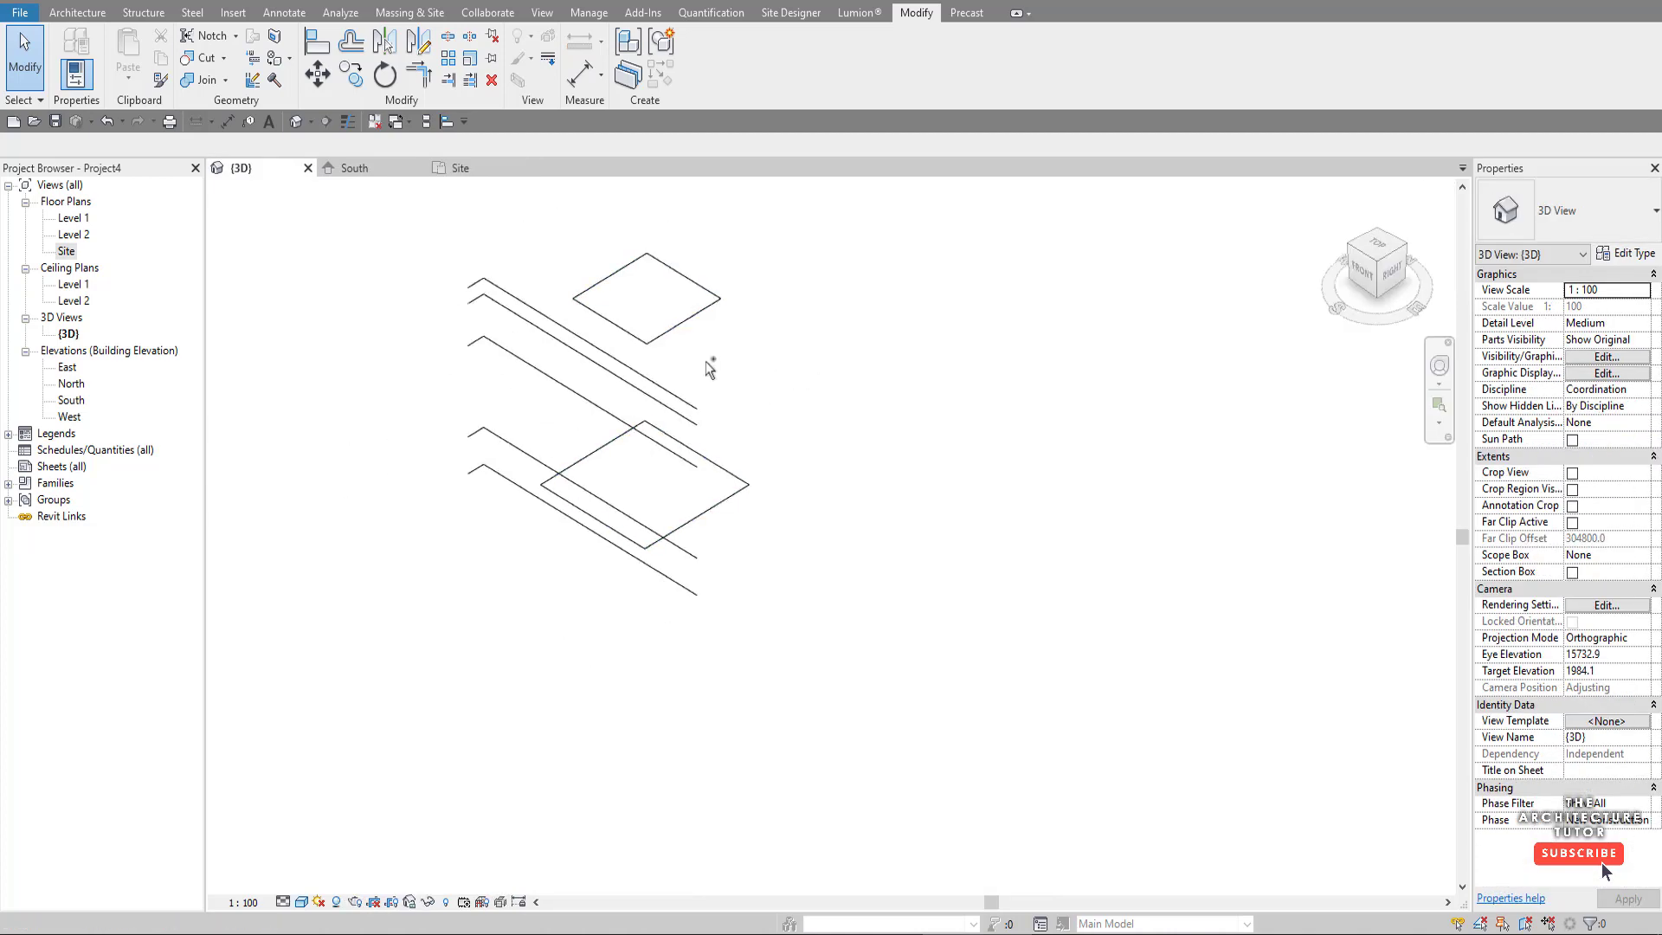
pyautogui.click(700, 317)
pyautogui.doubleClick(703, 317)
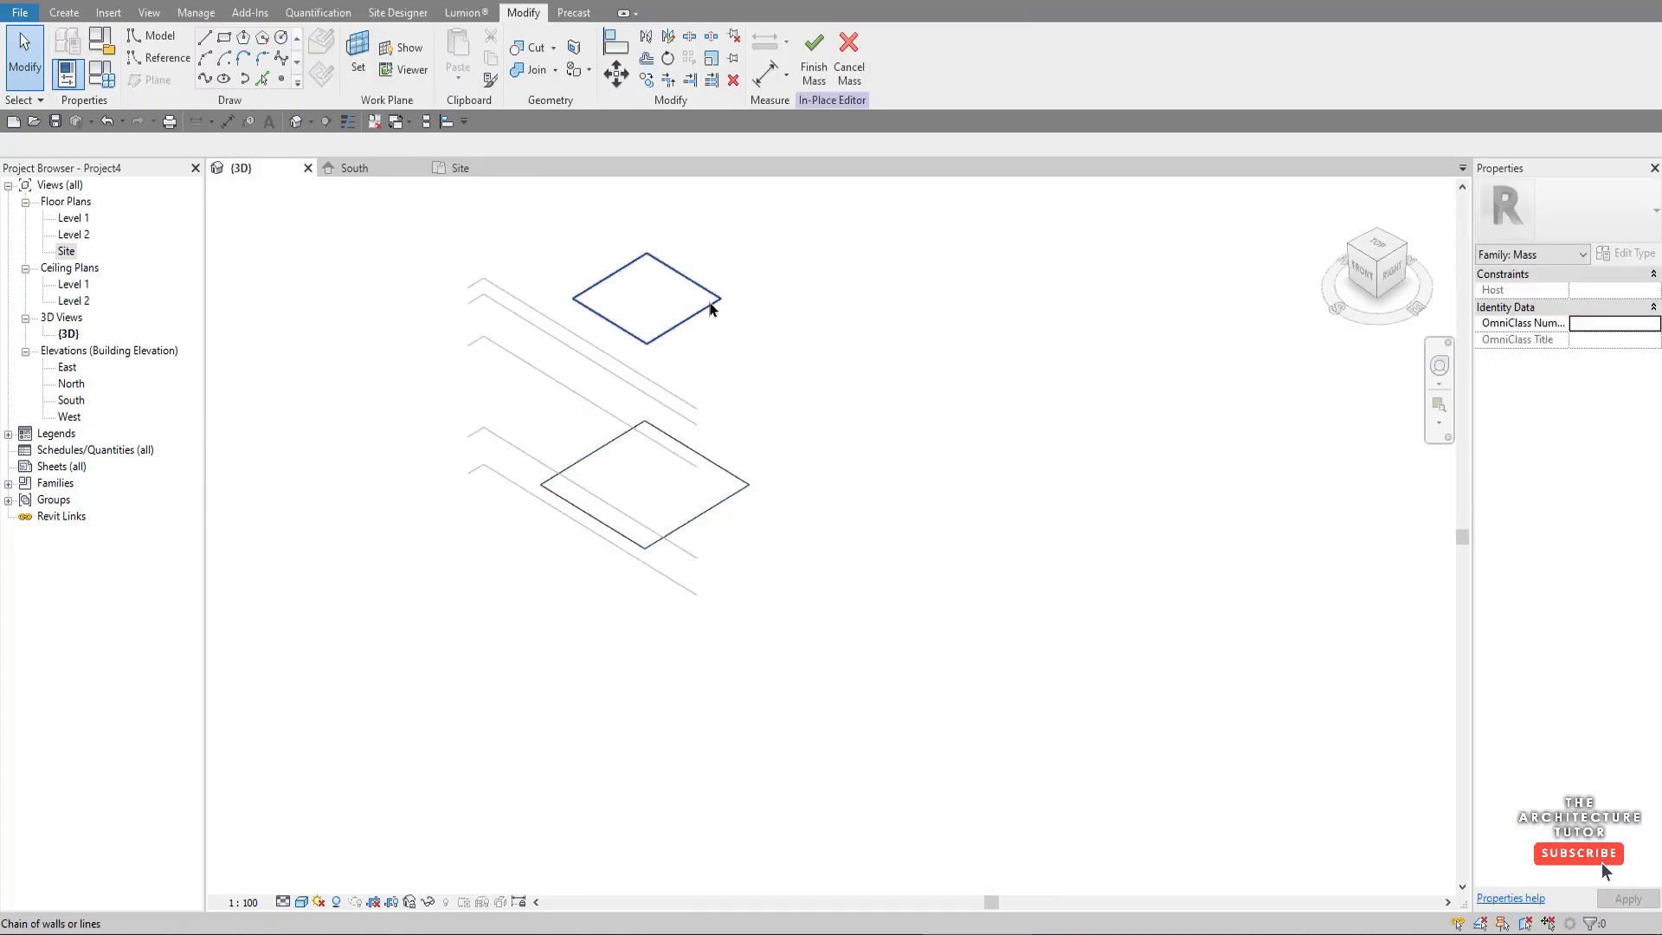
pyautogui.click(713, 304)
pyautogui.keyDown('ctrl'); pyautogui.click(741, 493); pyautogui.keyUp('ctrl')
pyautogui.click(815, 81)
pyautogui.click(846, 113)
pyautogui.scroll(4, 611, 397)
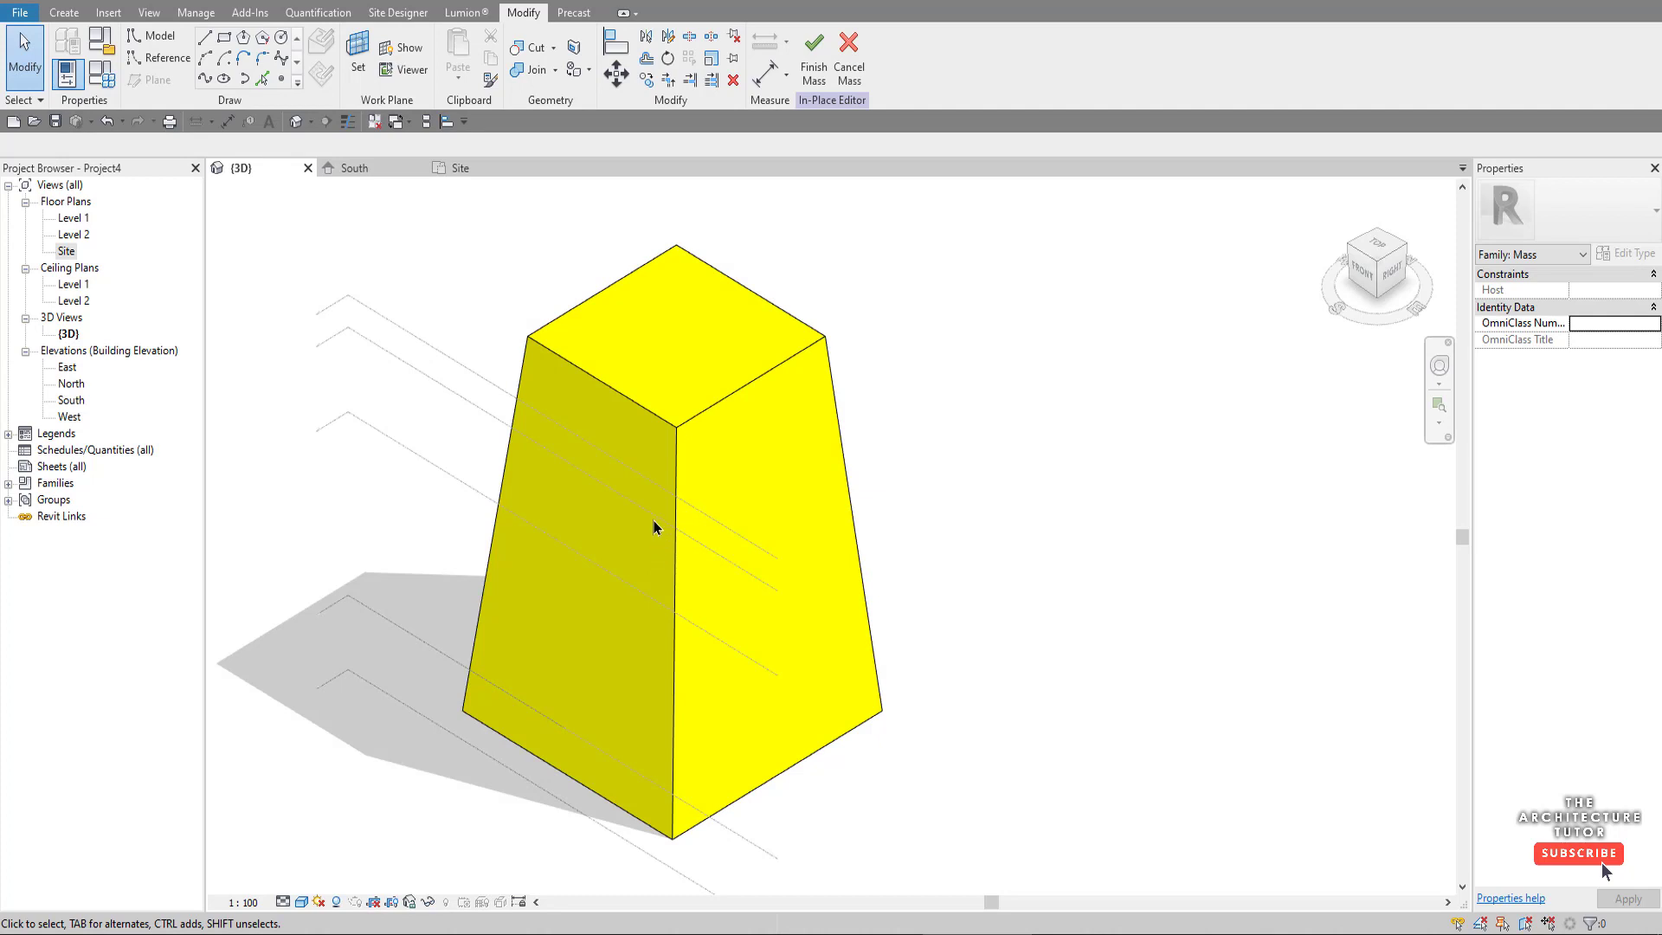
# - Switch to the Site plan and set its visual style to Wireframe
pyautogui.click(498, 179)
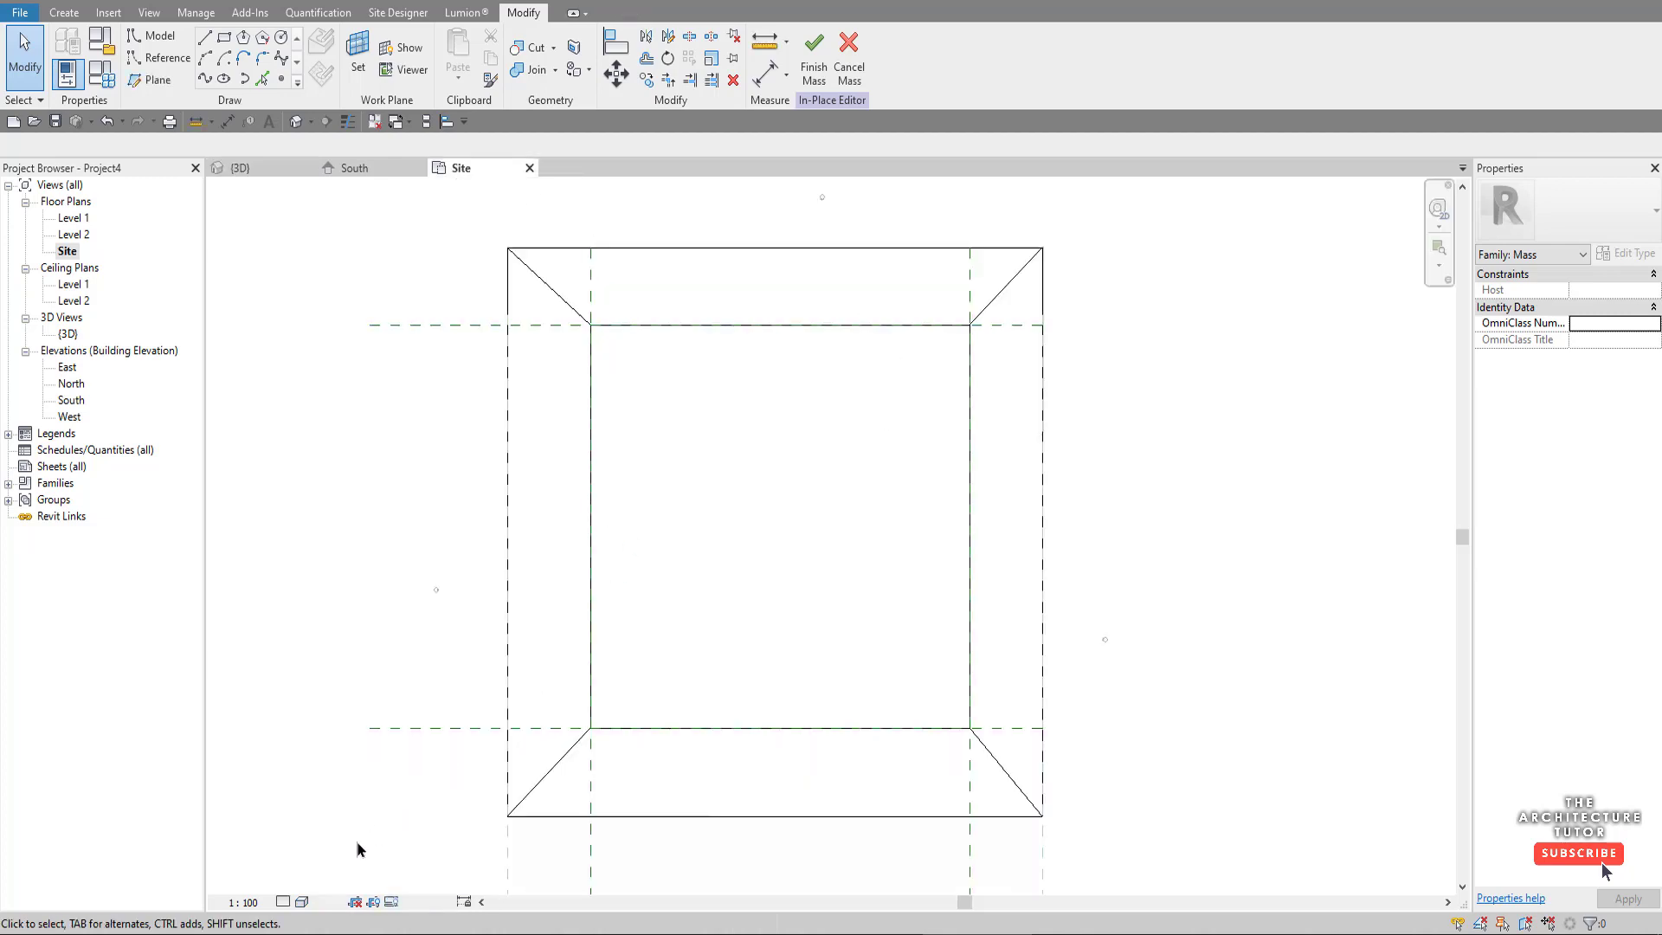
pyautogui.click(302, 901)
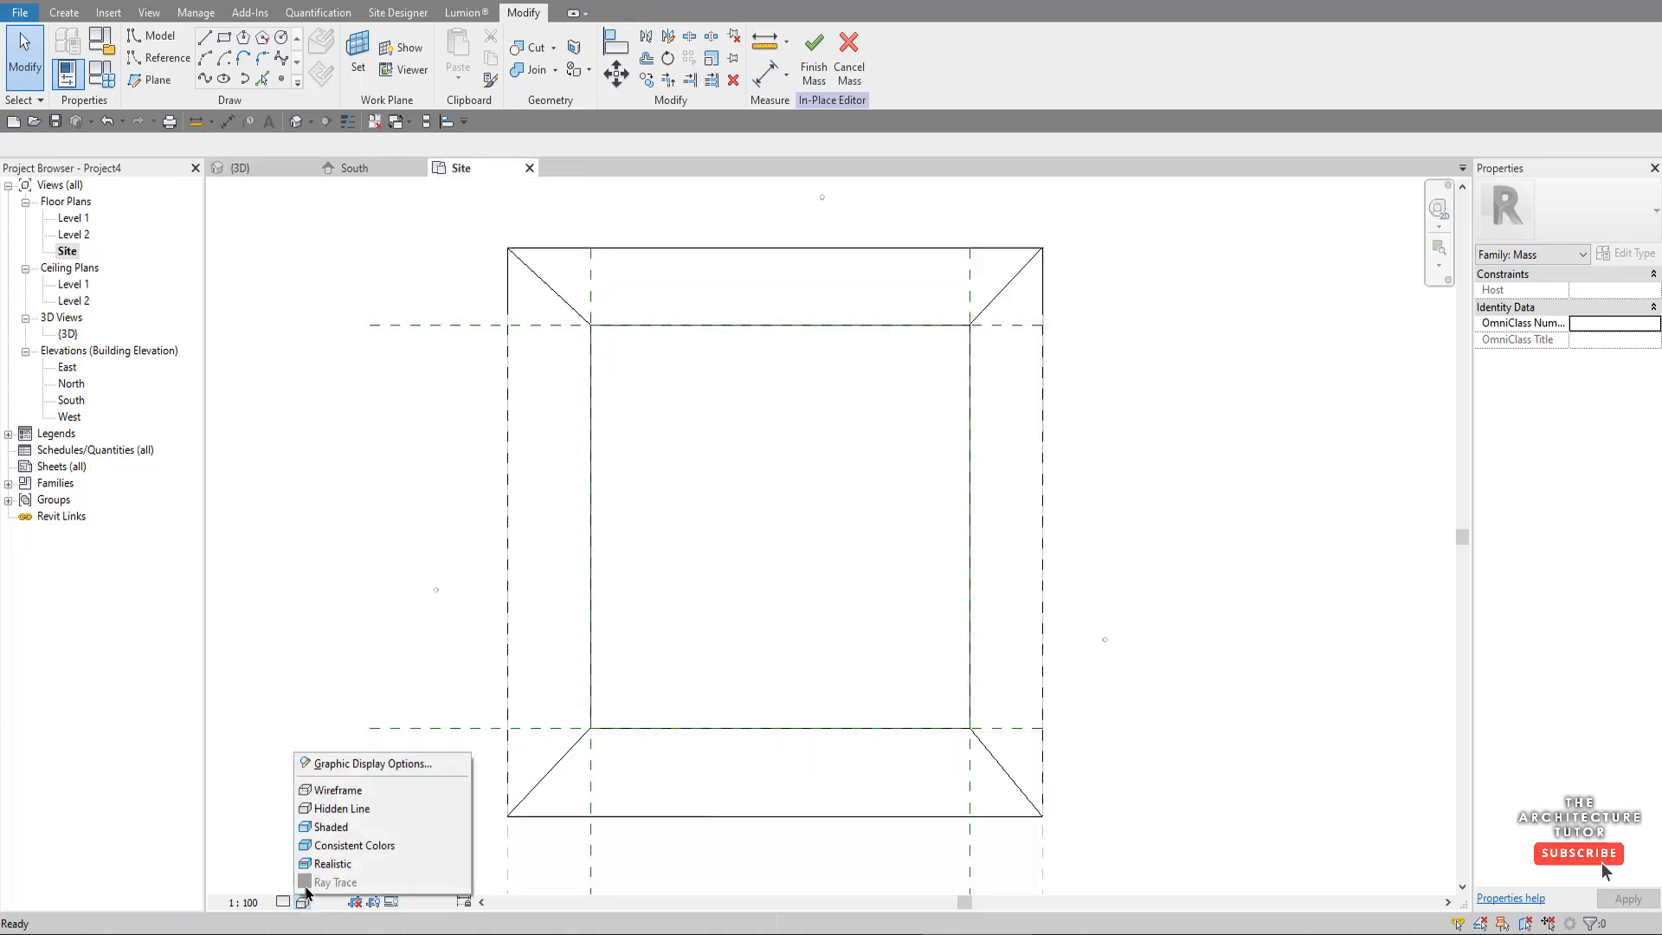
pyautogui.click(340, 790)
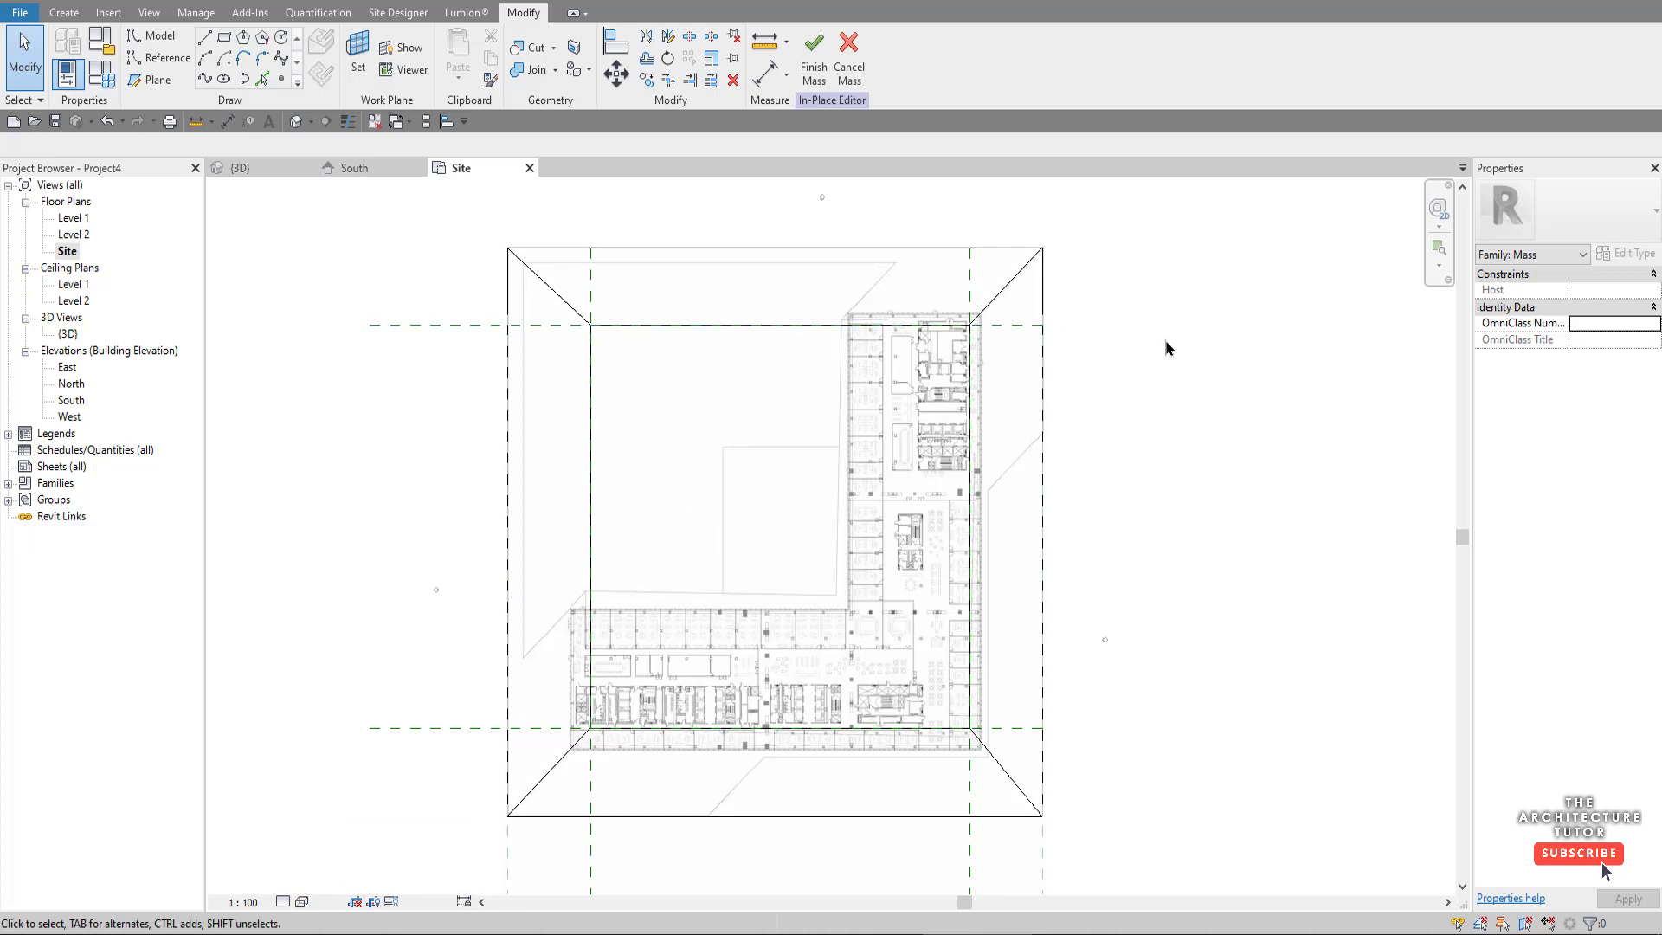
# - Draw a Level 1 rectangle about 101000 wide from the outer lower-right corner, aligned with the outer ends of the plan image's diagonal lines
pyautogui.scroll(2, 996, 727)
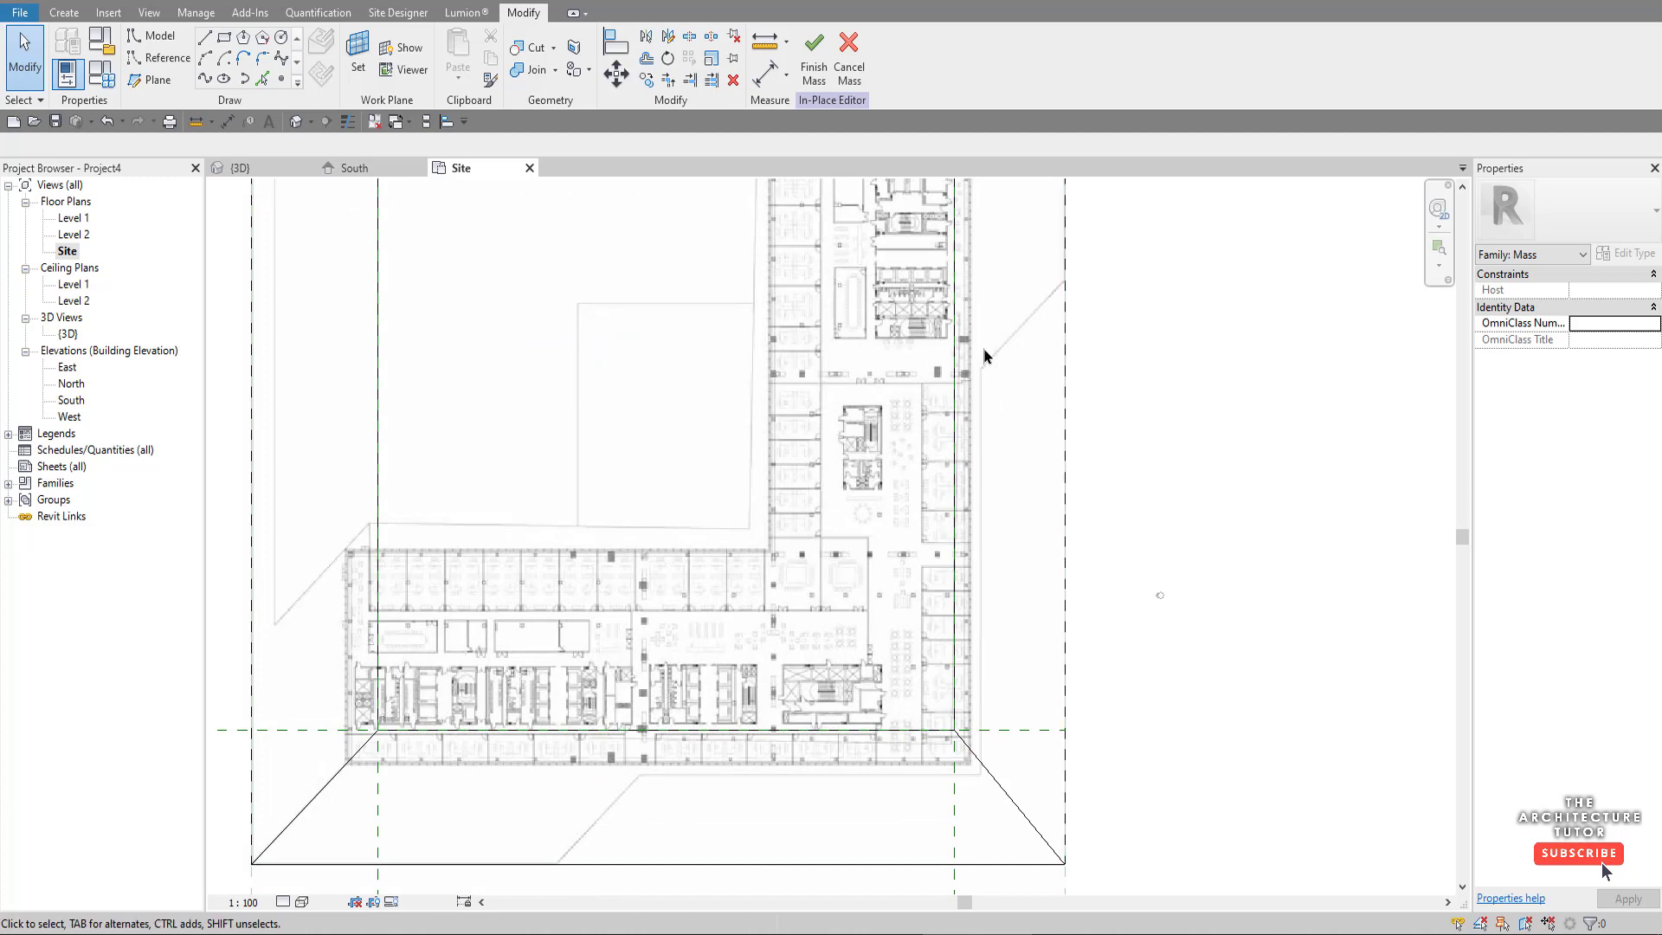
pyautogui.click(226, 39)
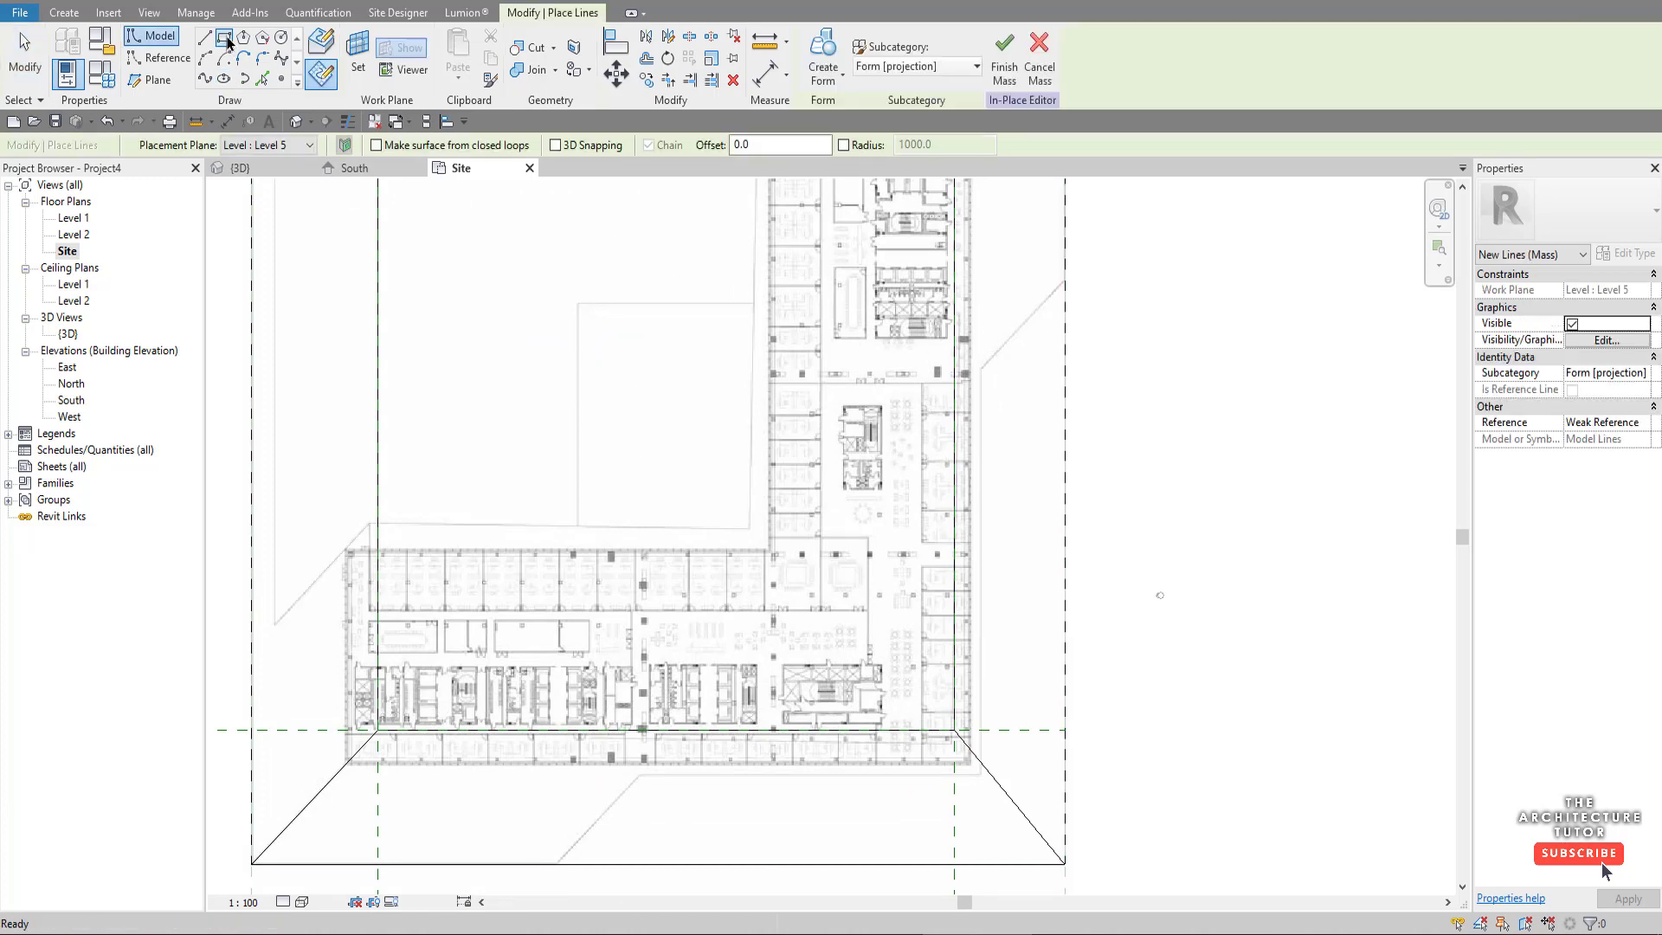
pyautogui.click(299, 145)
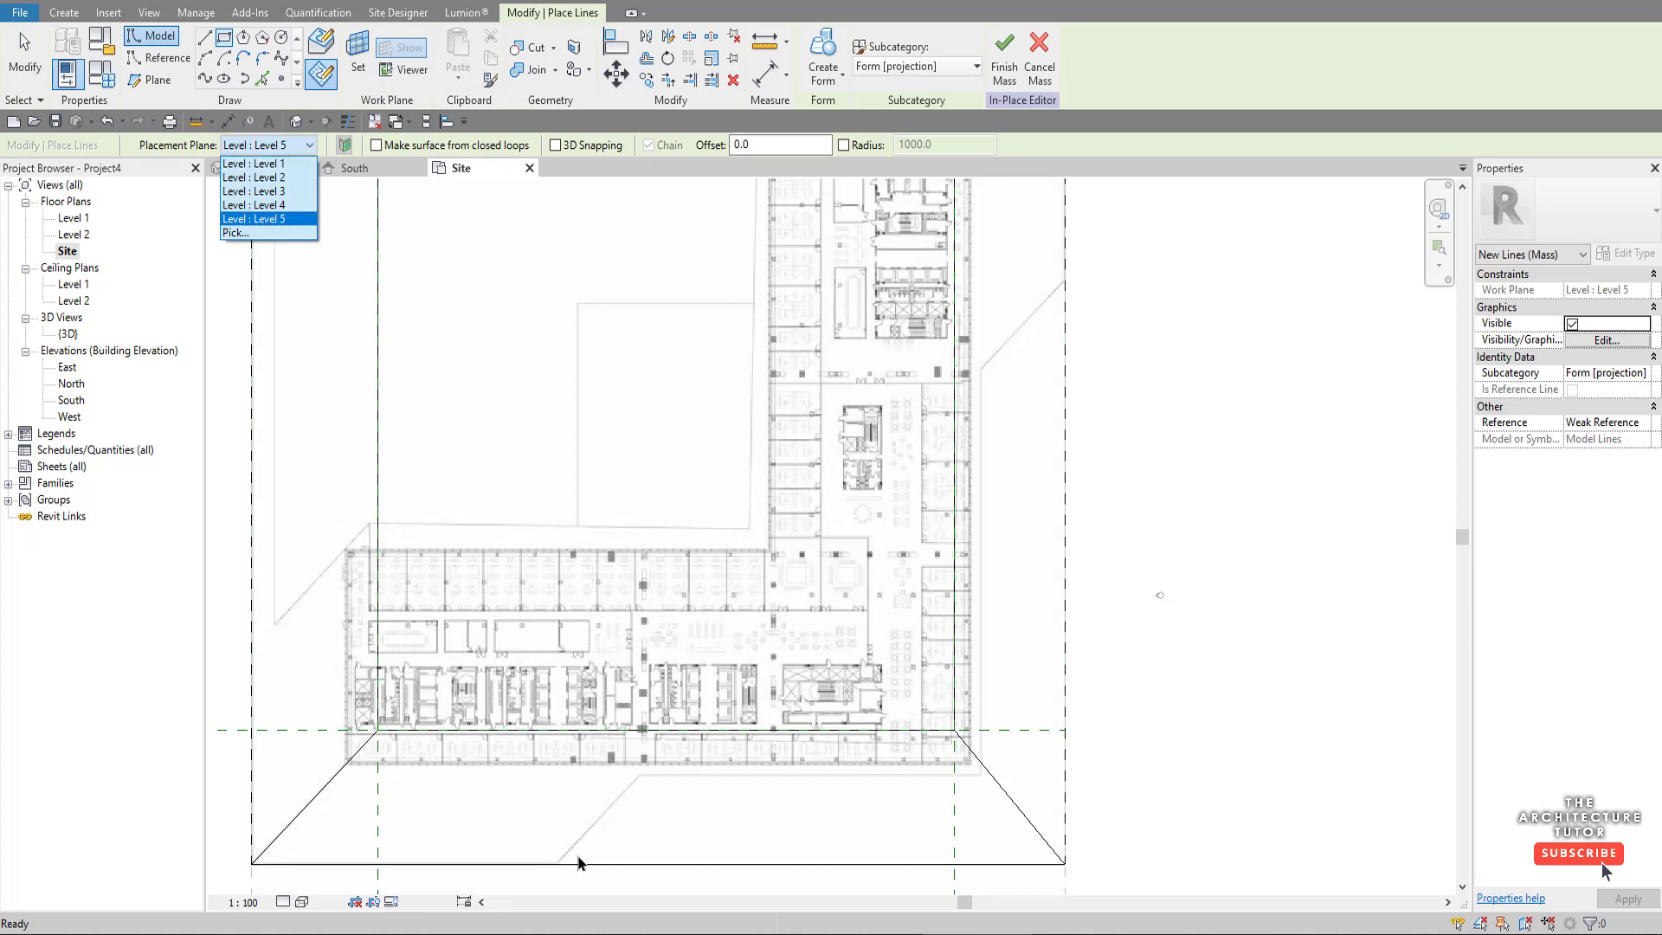
pyautogui.click(260, 163)
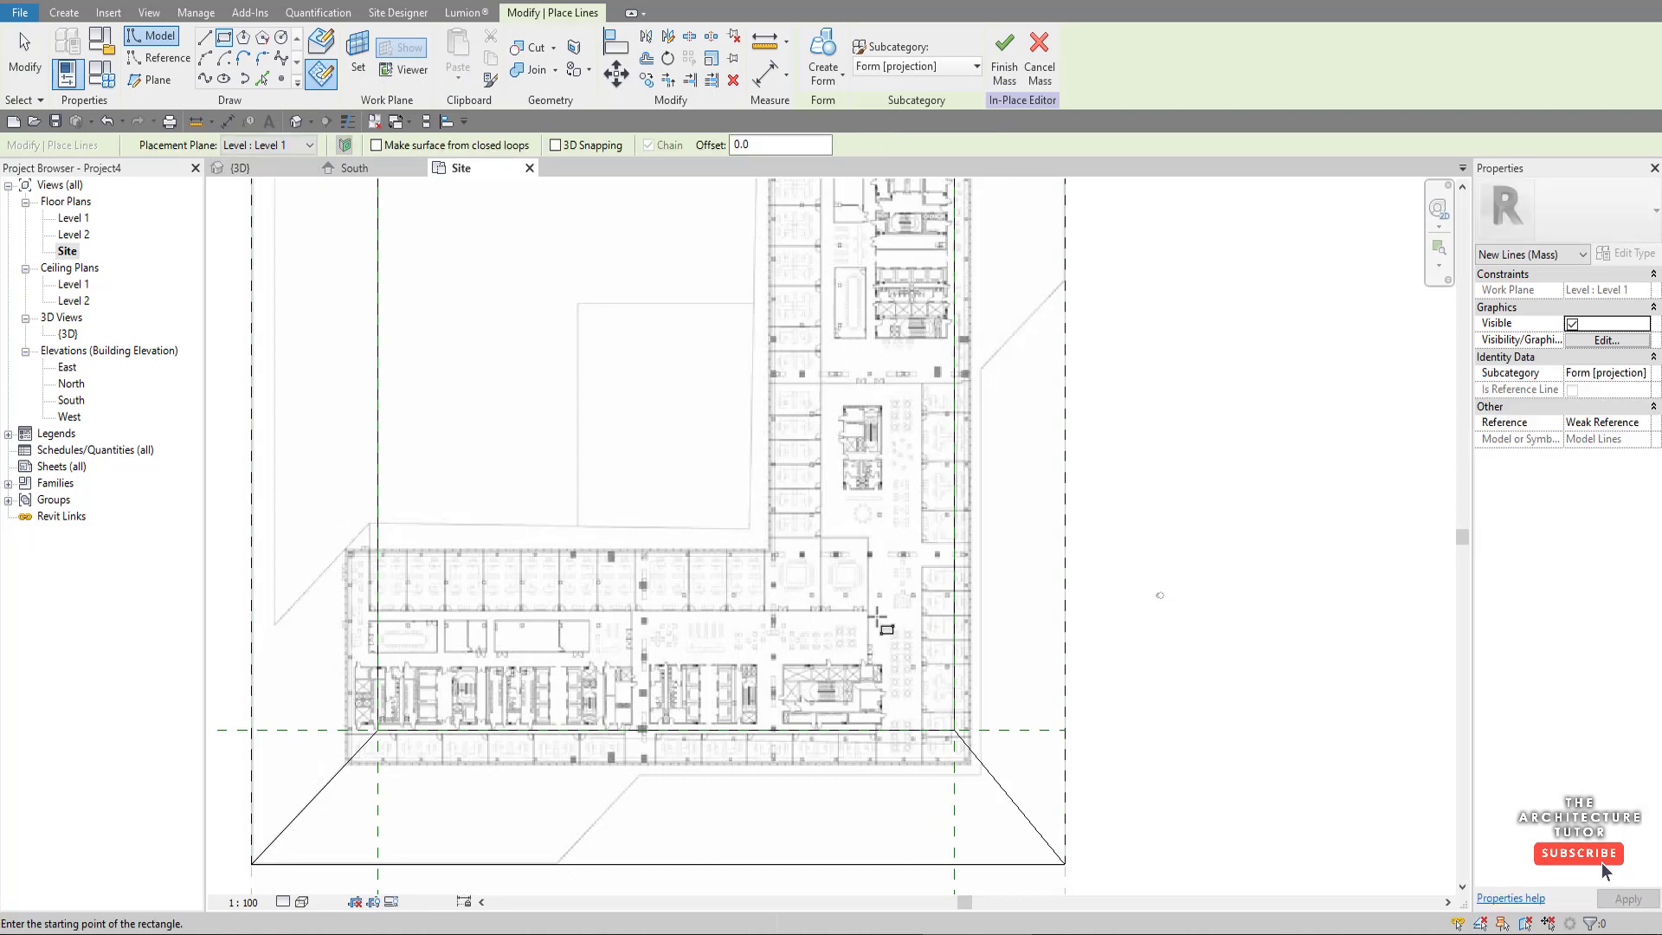
pyautogui.click(1062, 863)
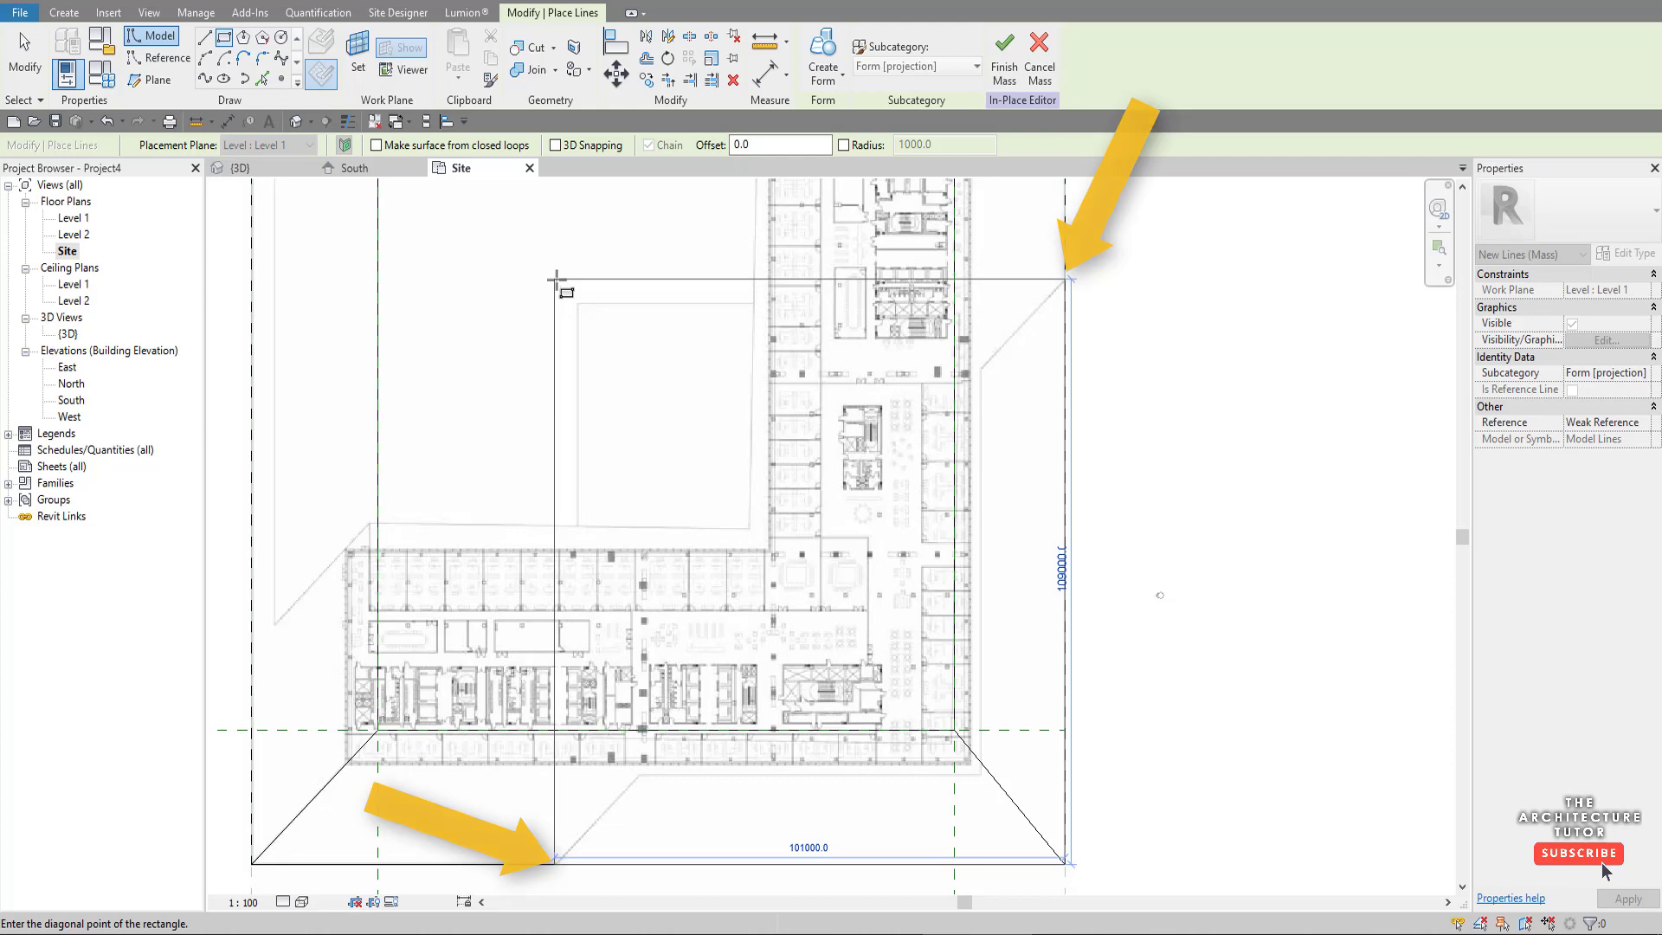
pyautogui.click(555, 279)
pyautogui.scroll(-2, 669, 420)
pyautogui.press('Escape')
pyautogui.press('Escape')
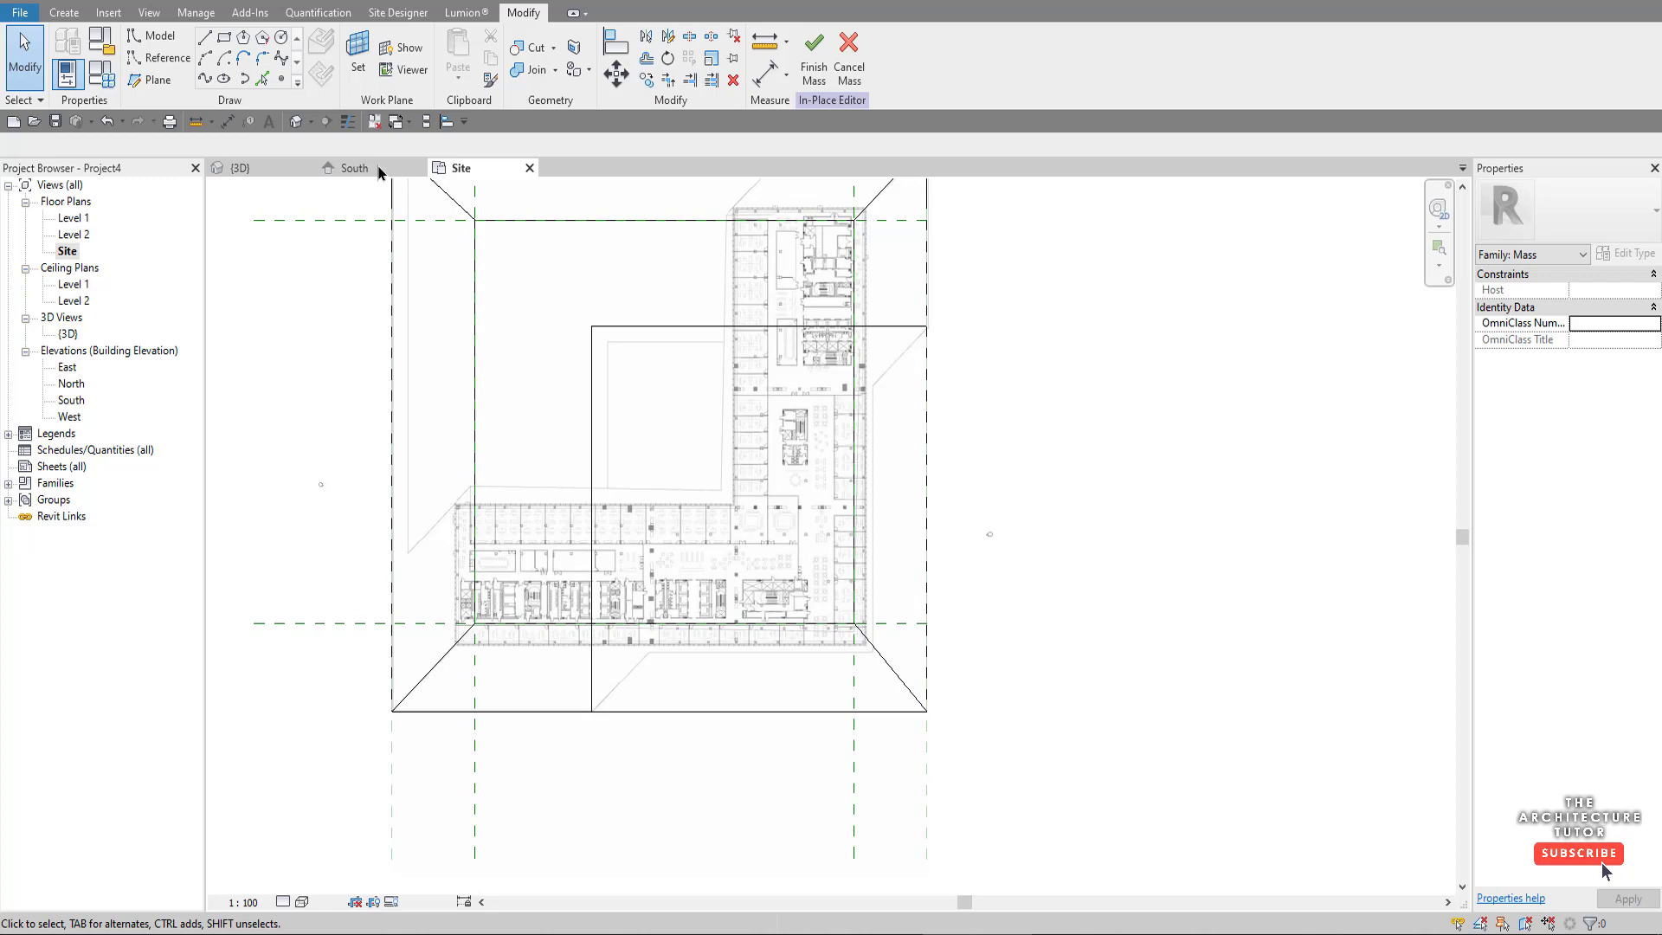
# - Draw a Level 3 rectangle about 84000 wide from the same lower-right corner, aligned with the inner ends of the plan image's diagonal lines
pyautogui.click(224, 37)
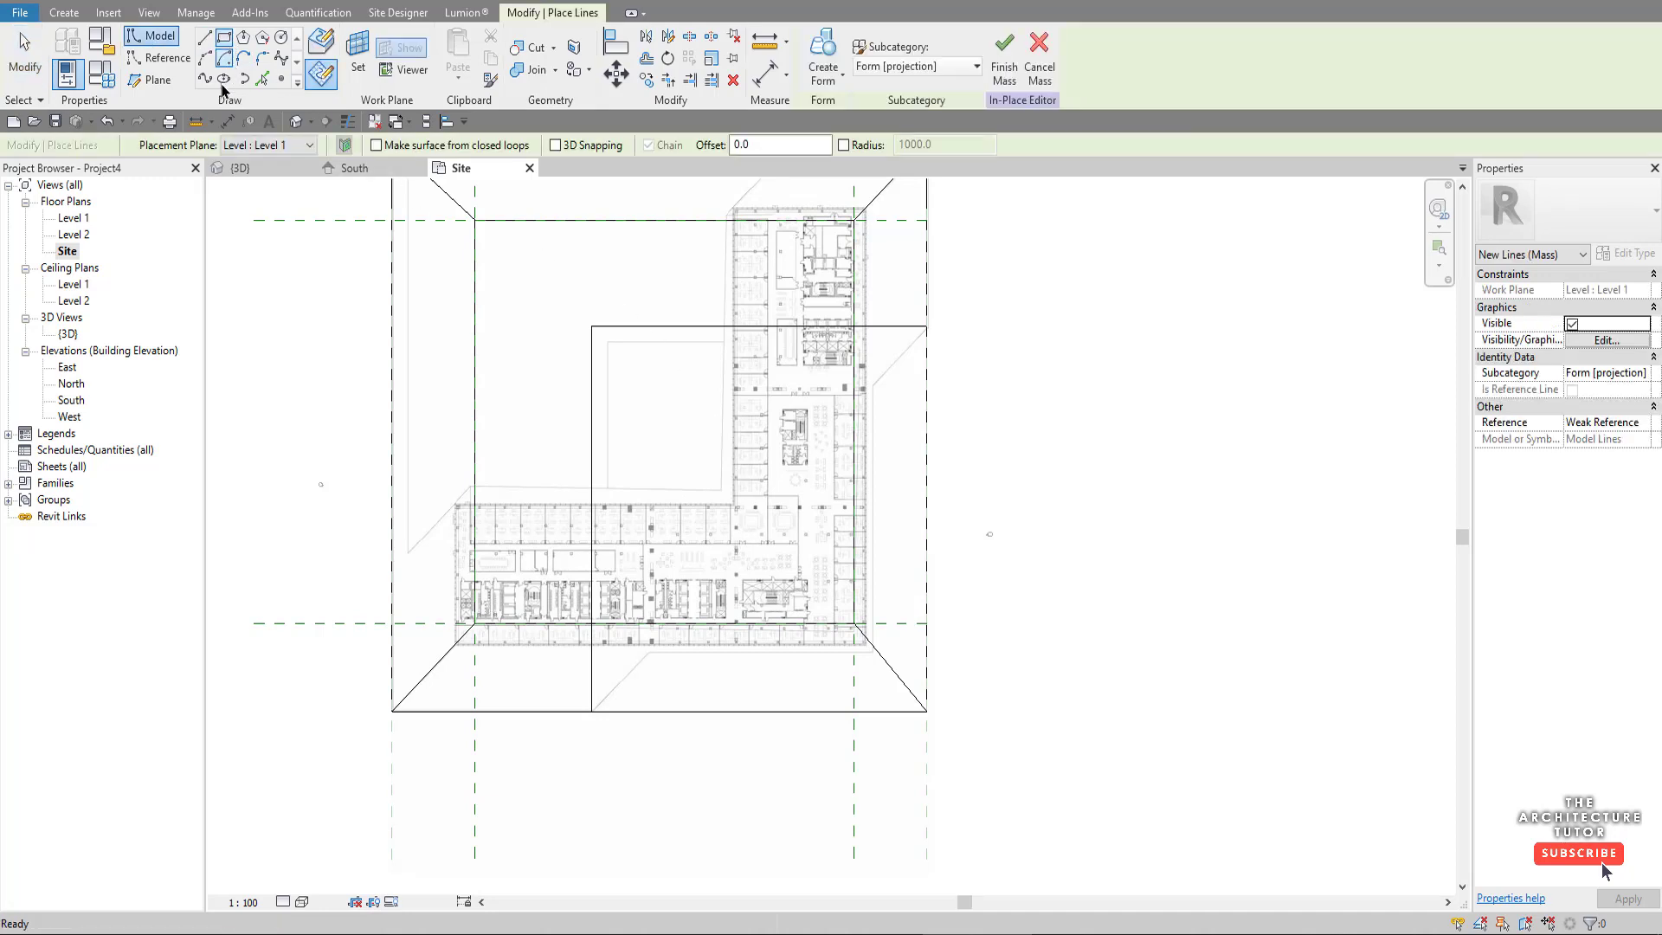
pyautogui.click(253, 145)
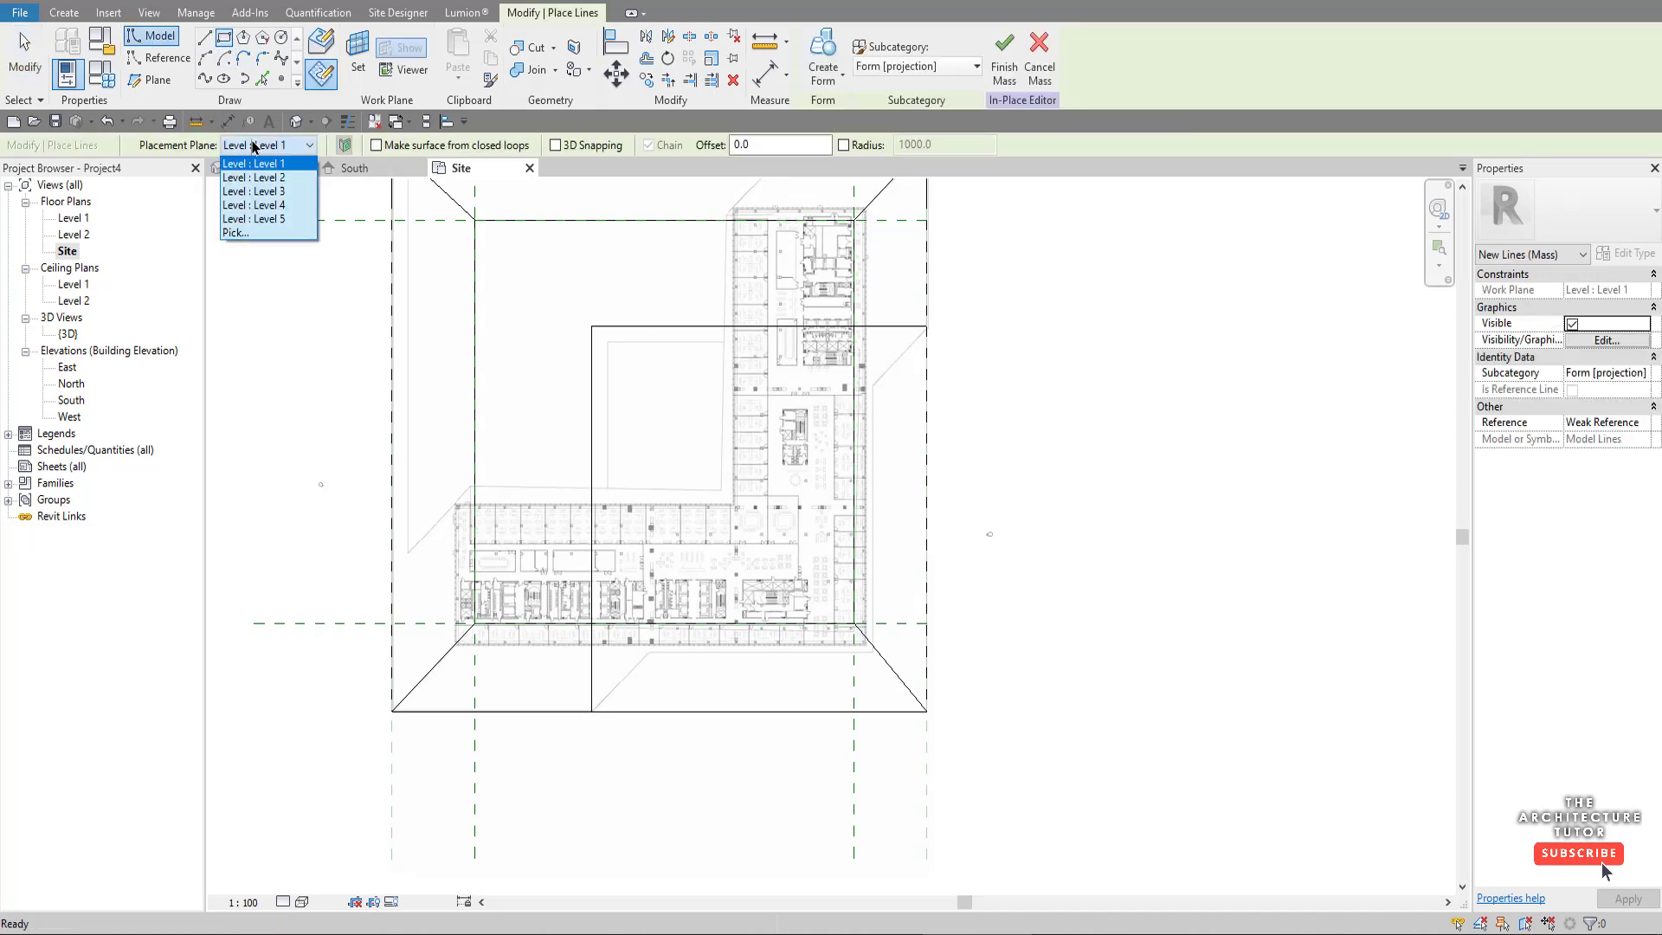
pyautogui.click(288, 191)
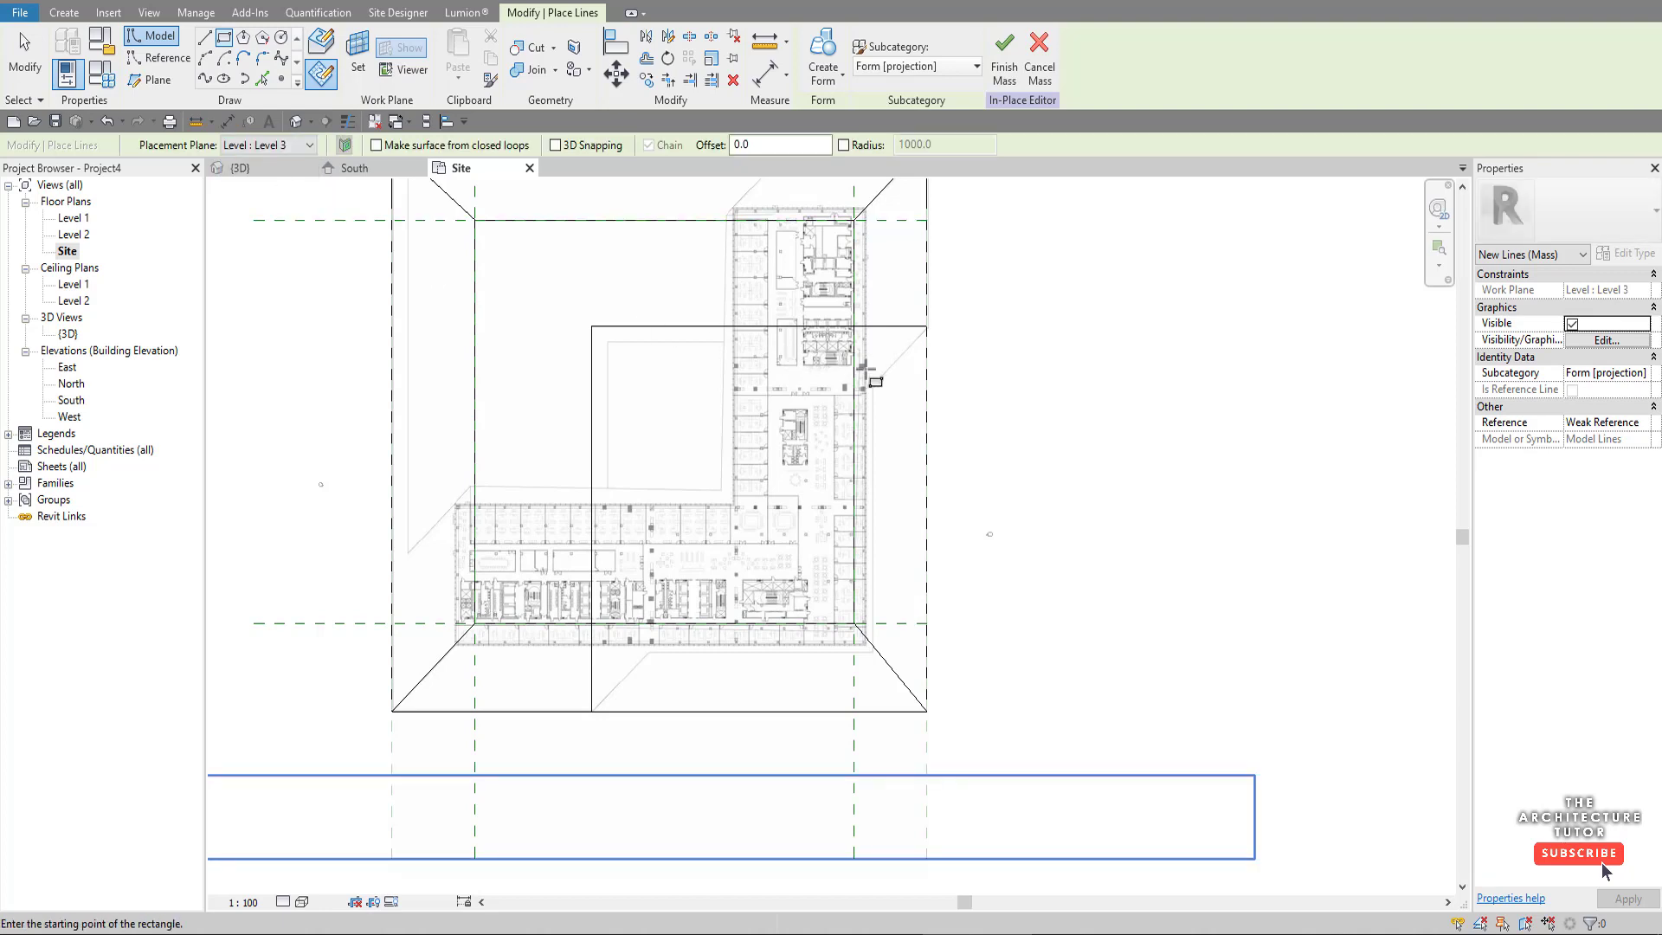
pyautogui.scroll(2, 863, 372)
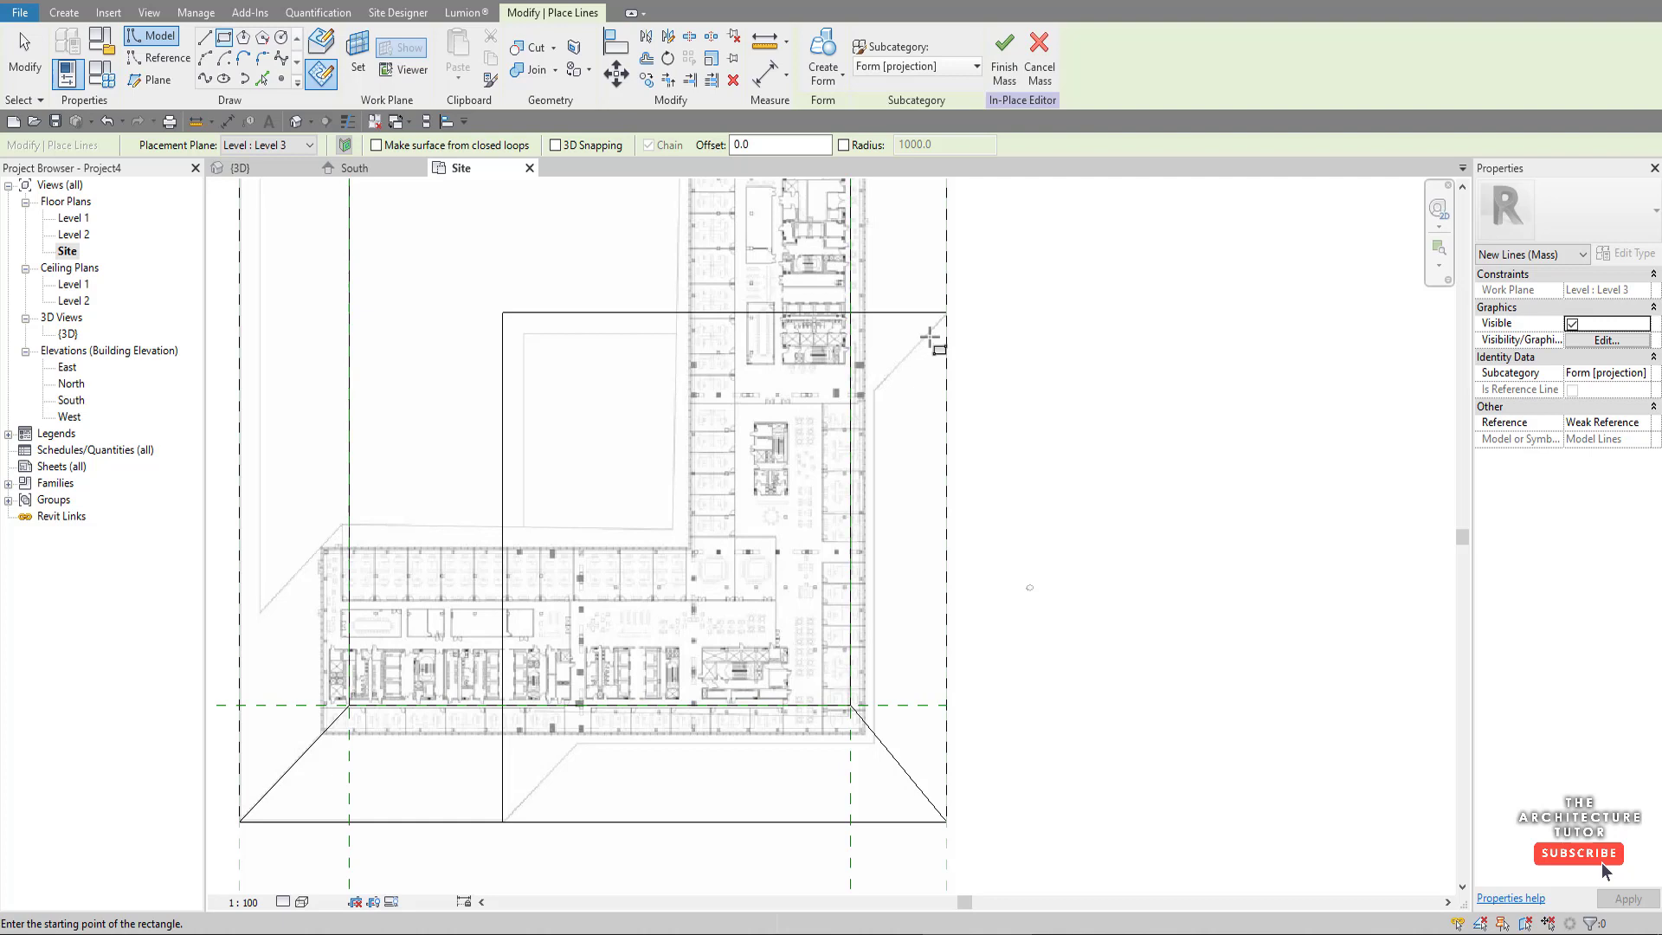
pyautogui.click(947, 821)
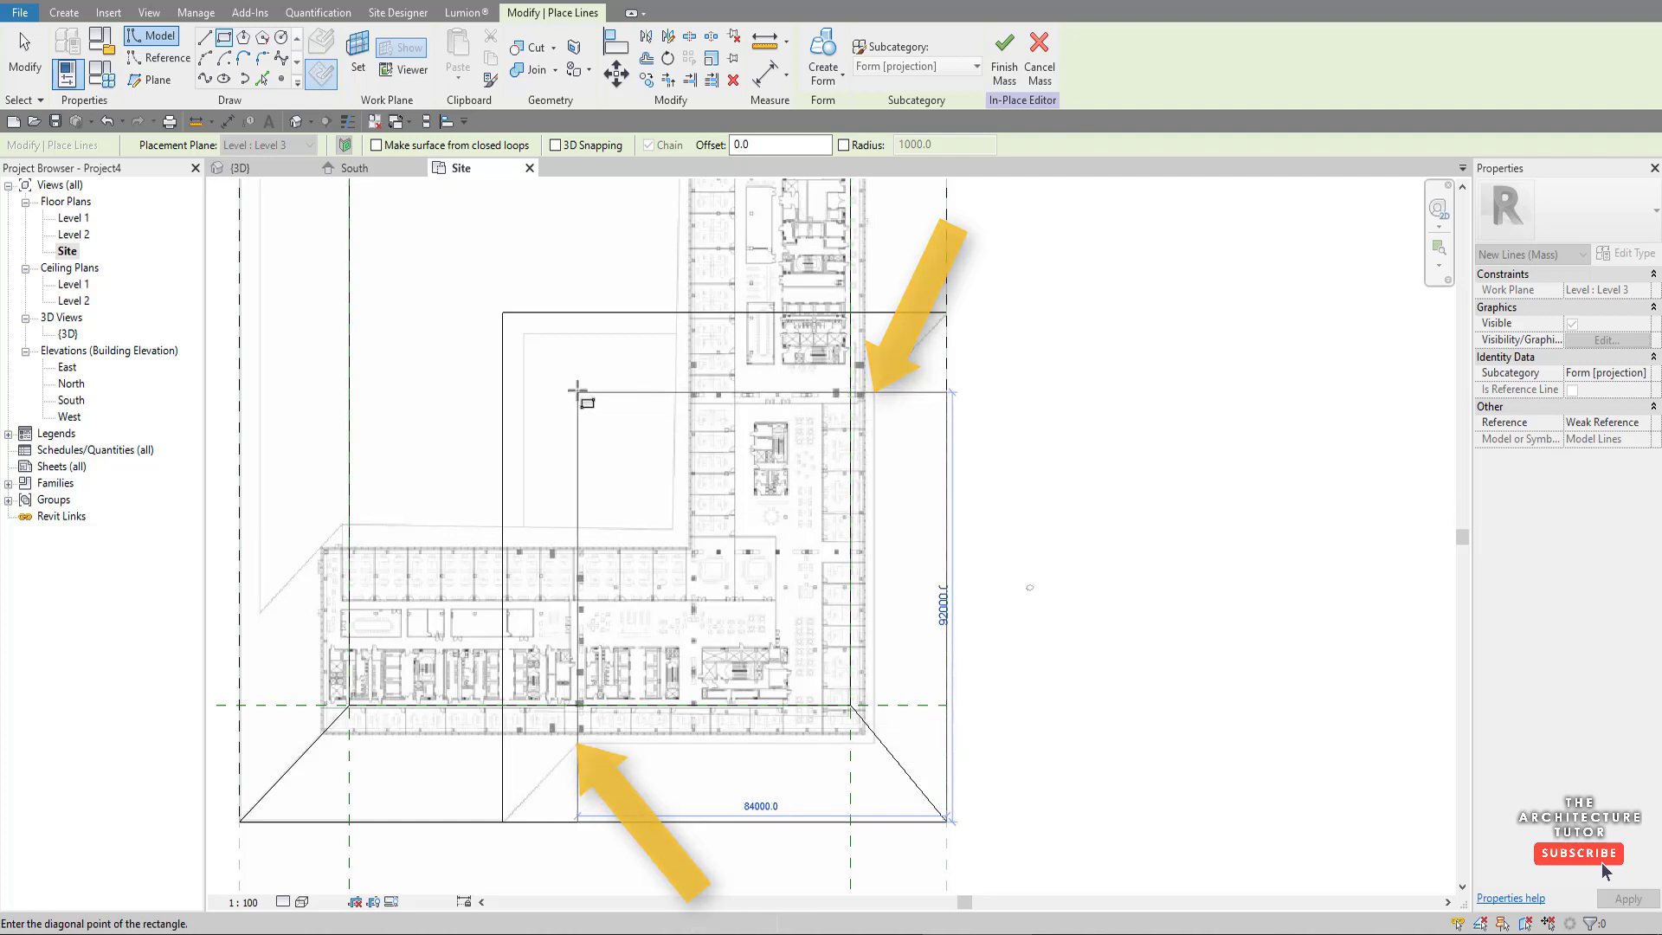
pyautogui.click(577, 391)
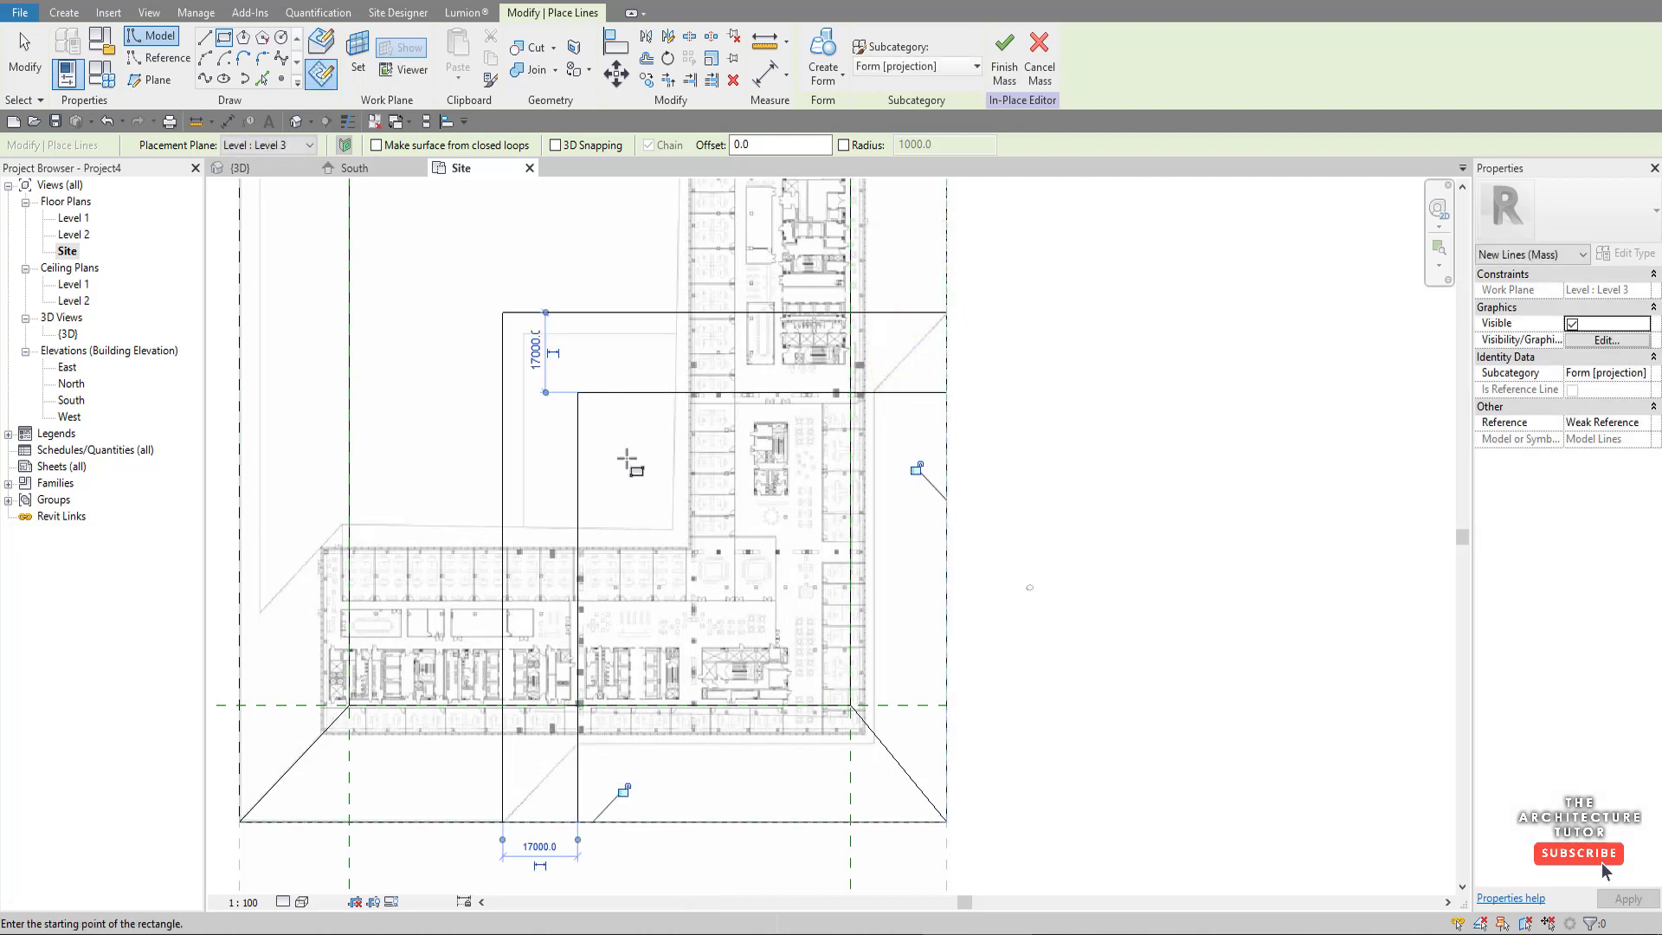
pyautogui.press('Escape')
pyautogui.press('Escape')
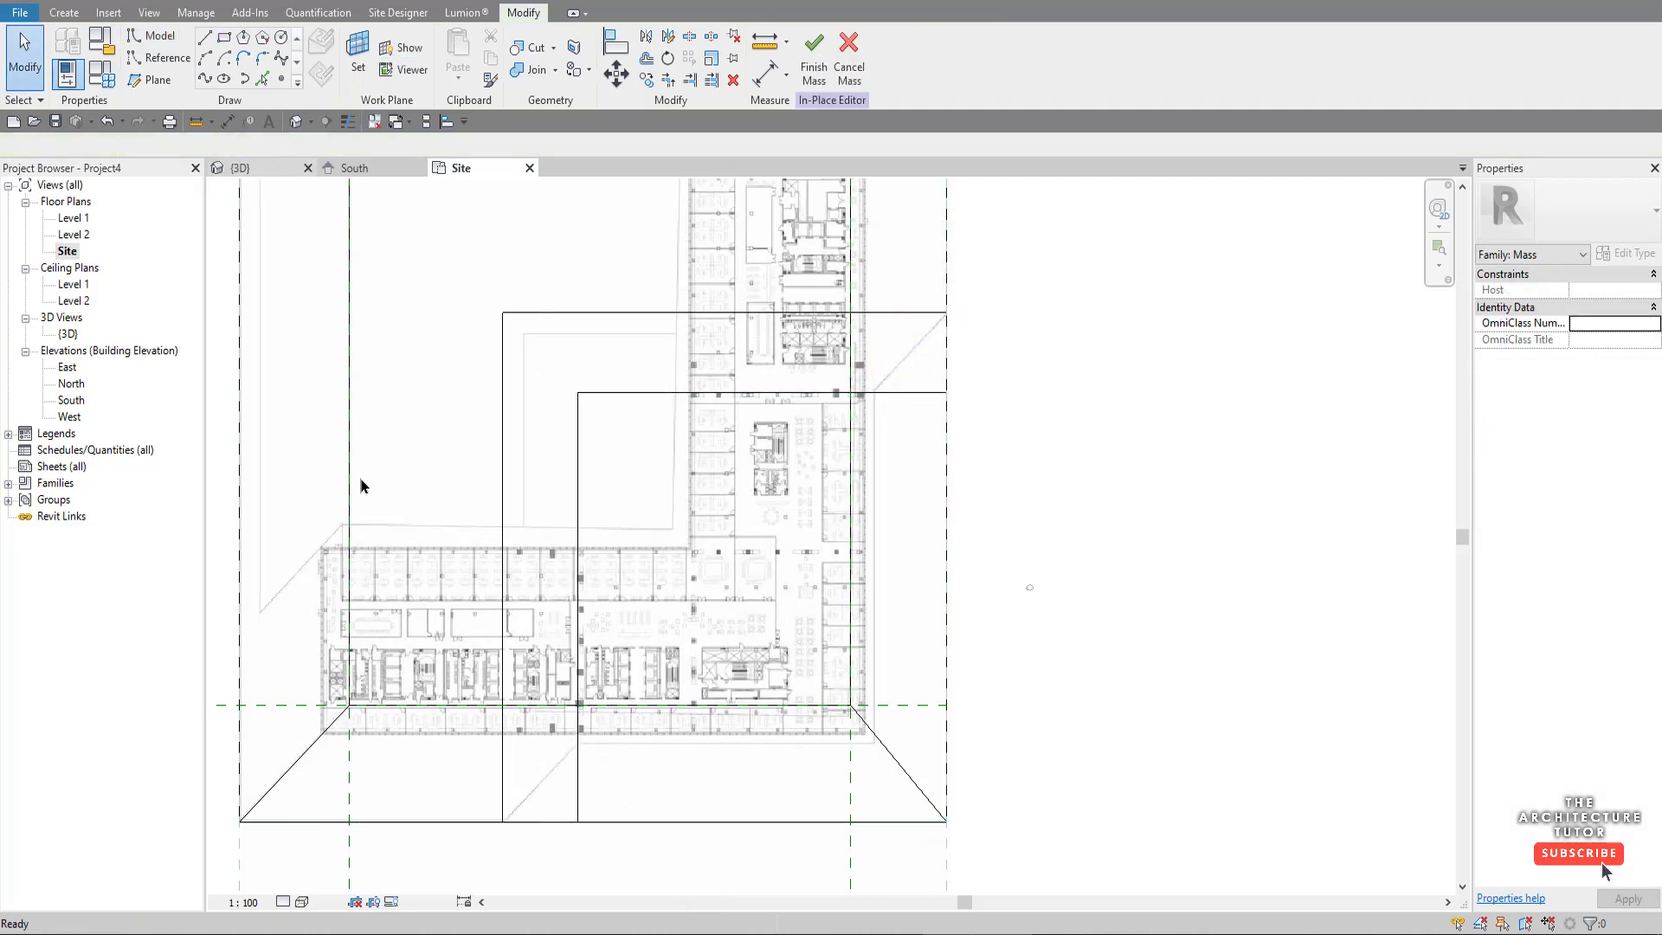
# - In the 3D view, select the new Level 1 and Level 3 rectangles and create a solid form from them
pyautogui.hotkey('ctrl', 'Tab')
pyautogui.press('Tab')
pyautogui.click(695, 568)
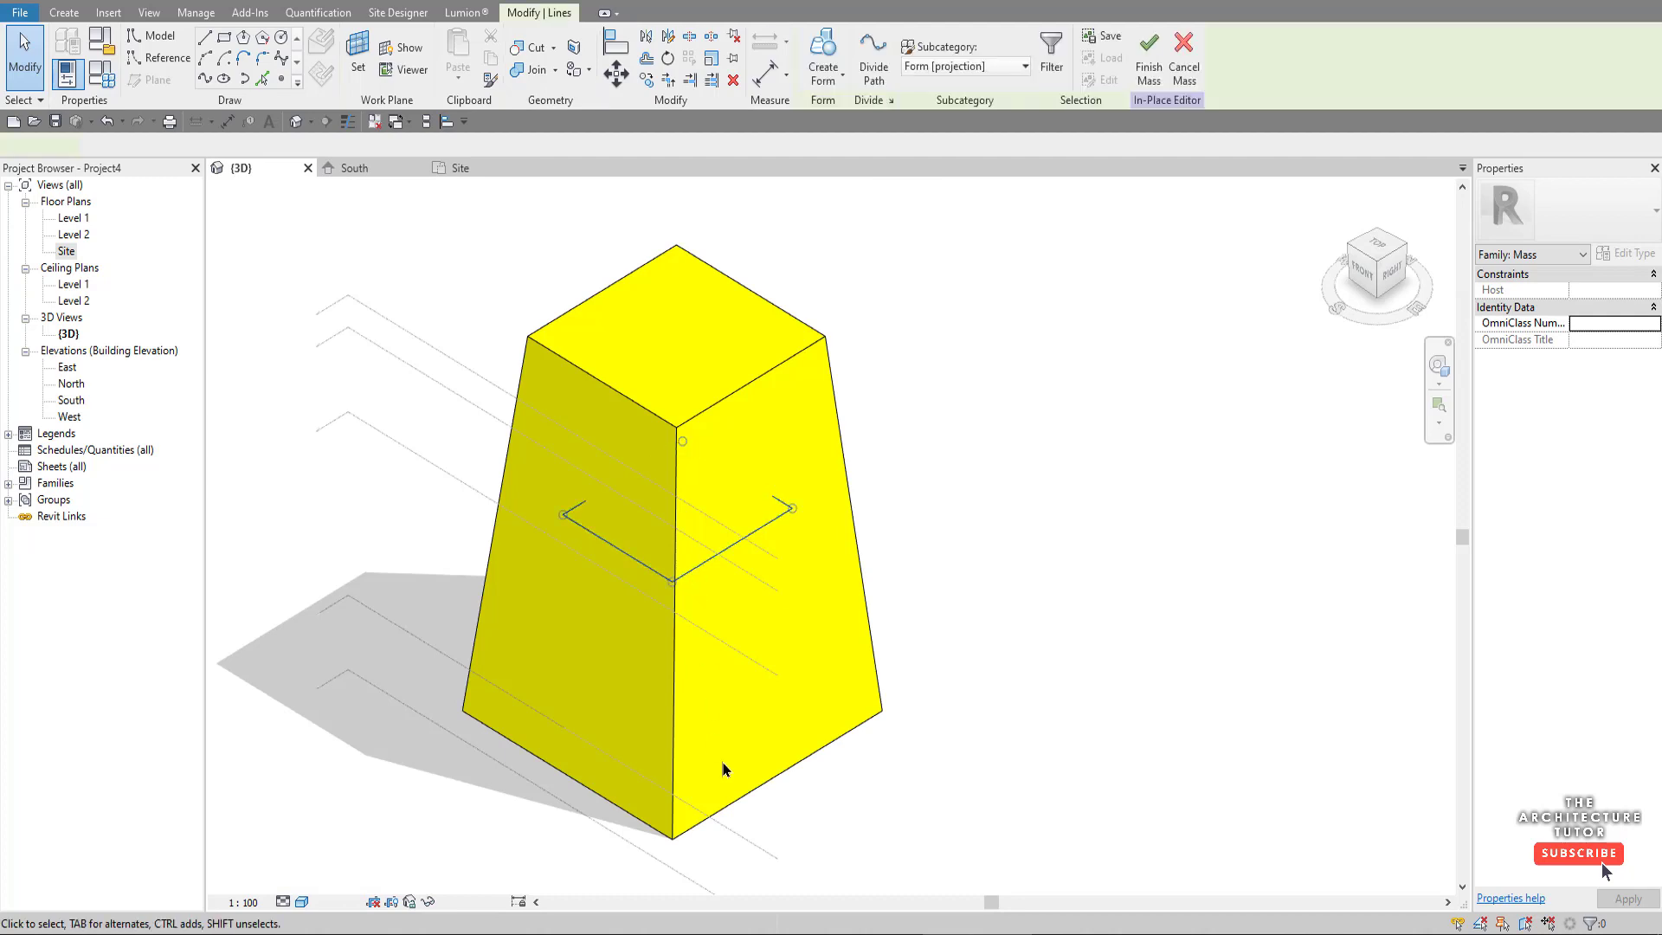
pyautogui.keyDown('ctrl'); pyautogui.click(739, 806); pyautogui.keyUp('ctrl')
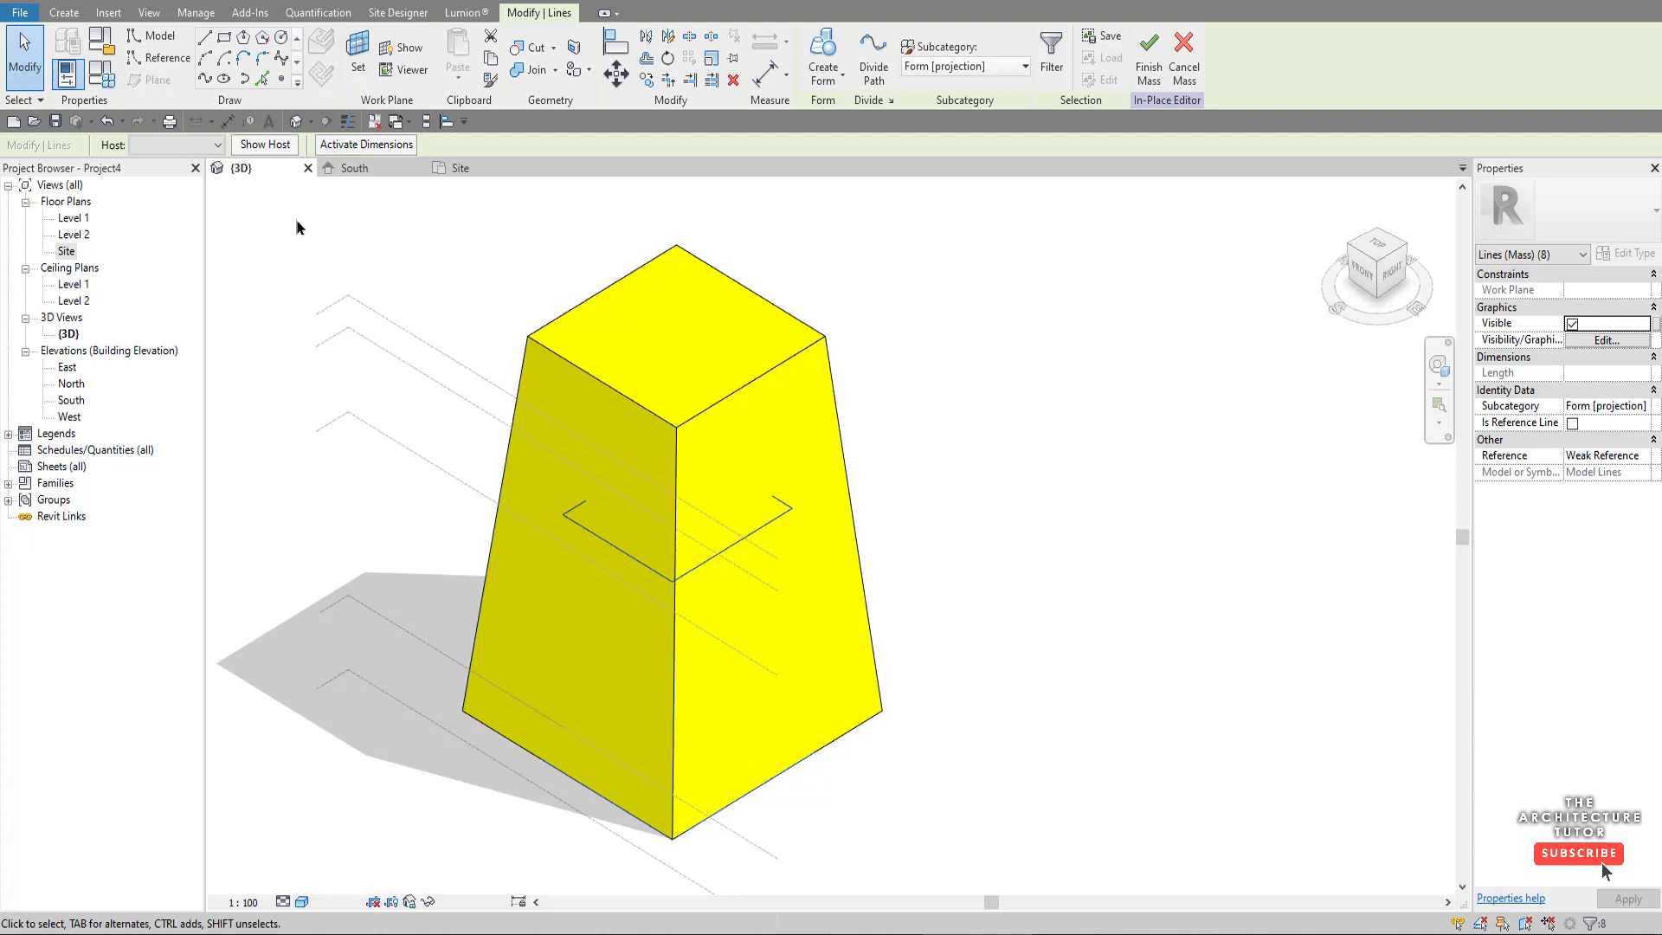
pyautogui.click(823, 73)
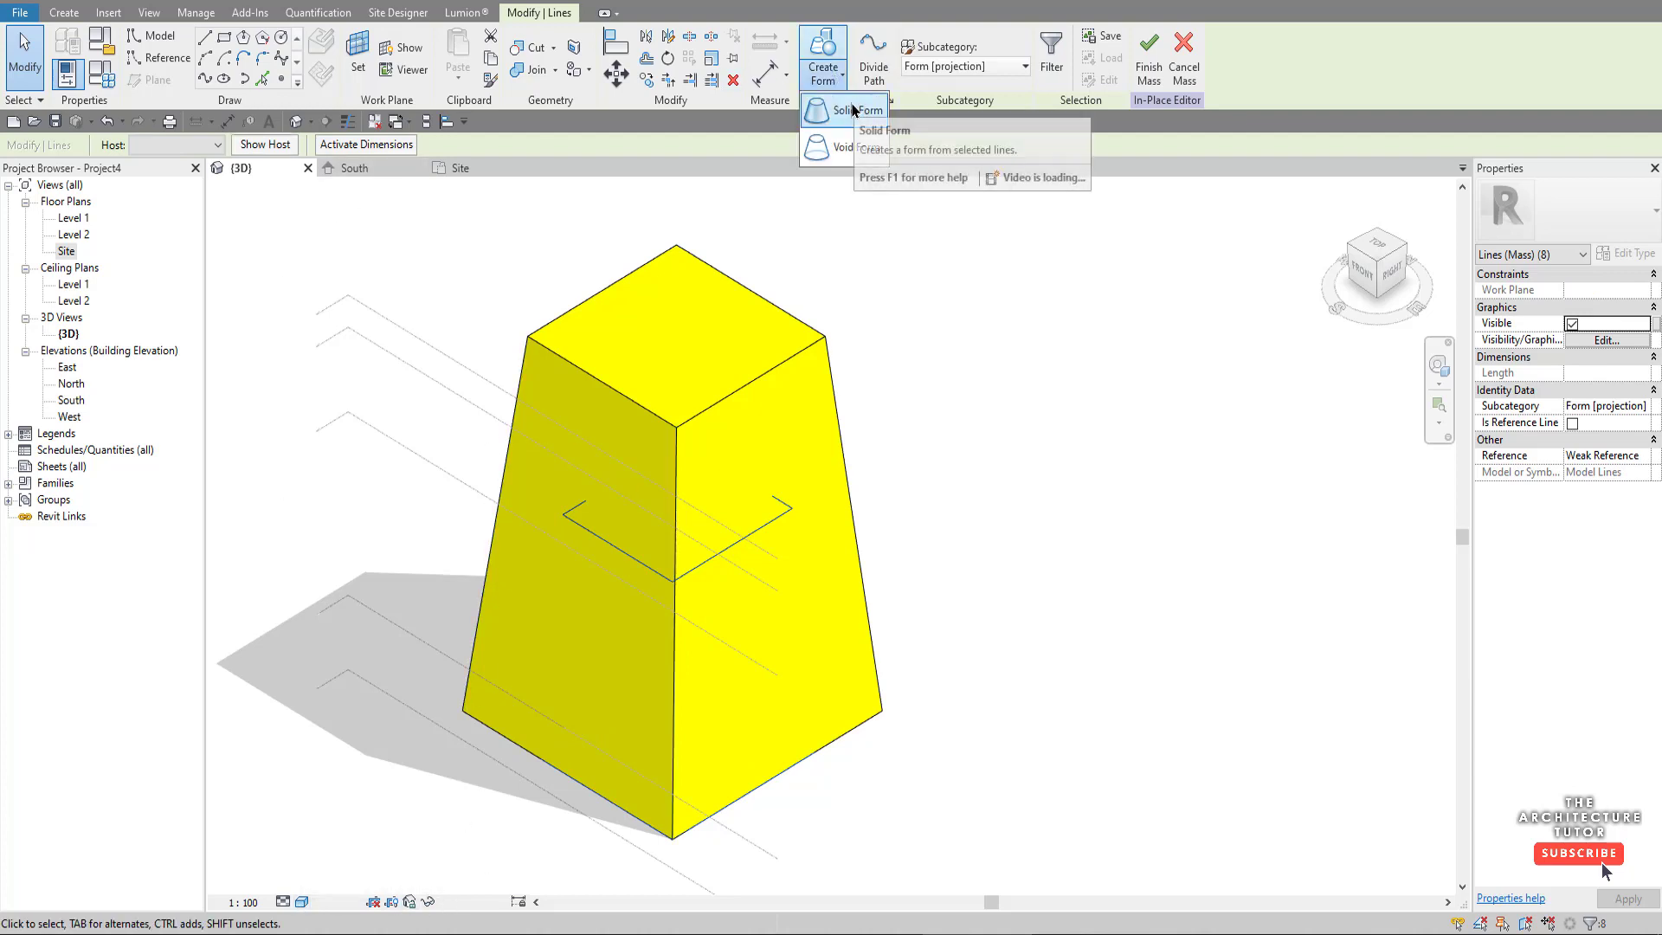
pyautogui.click(853, 110)
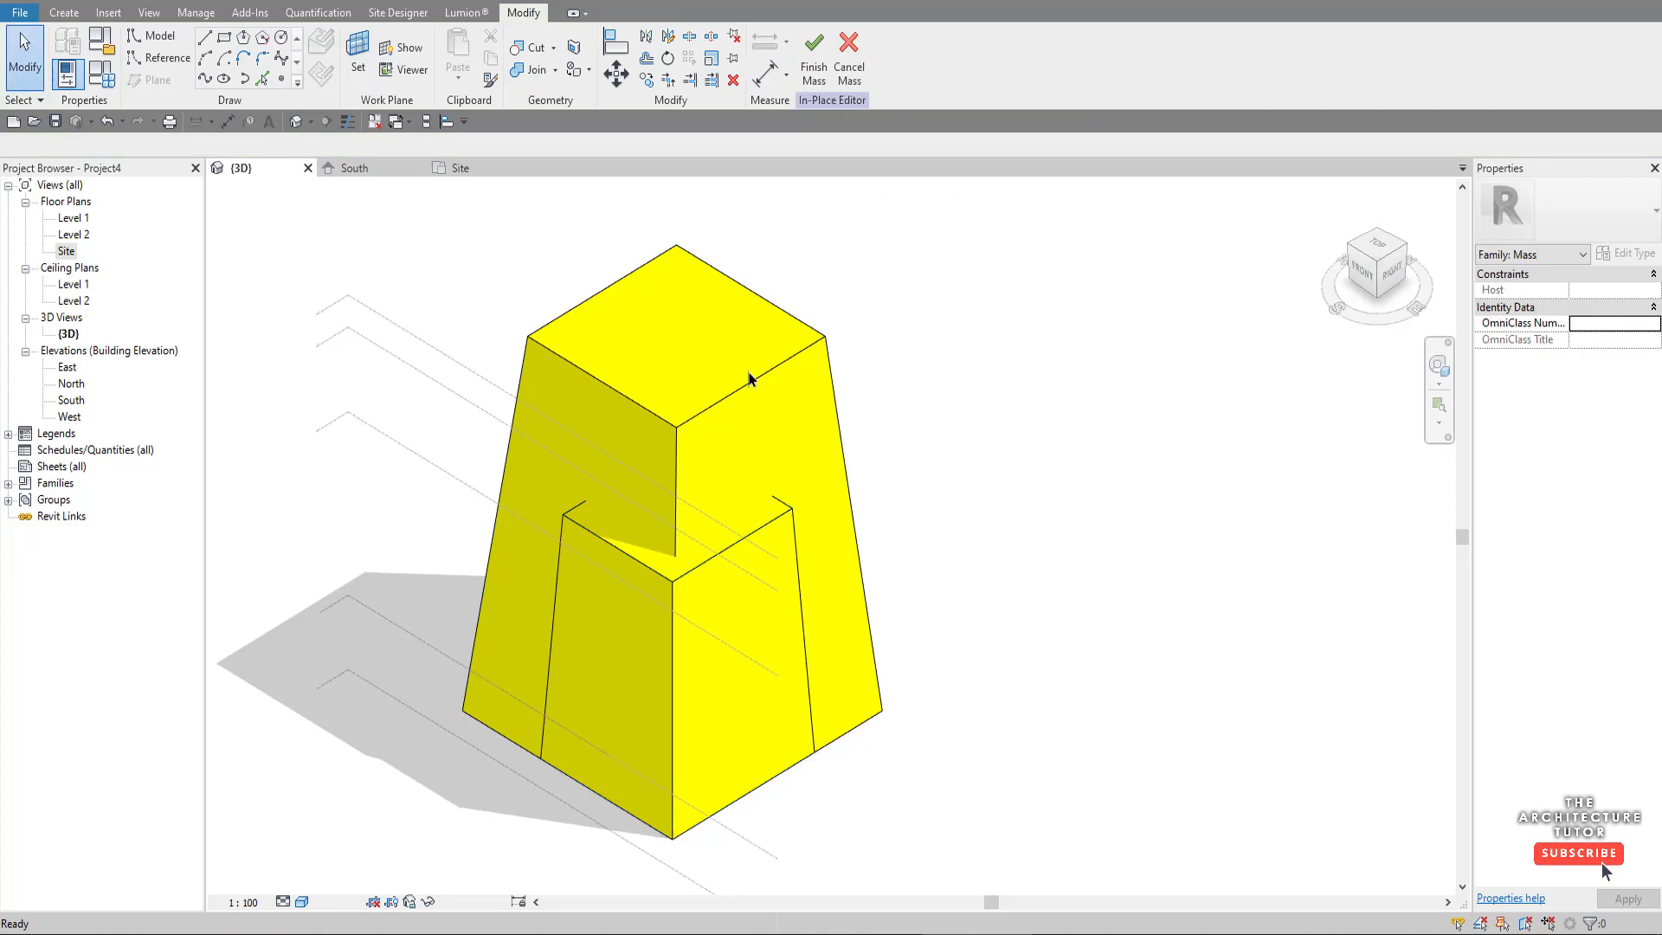
# - Try changing the smaller corner form from Solid to Void and inspect the cut tower
pyautogui.click(784, 521)
pyautogui.keyDown('shift'); pyautogui.moveTo(779, 638); pyautogui.dragTo(897, 607, button='middle'); pyautogui.keyUp('shift')
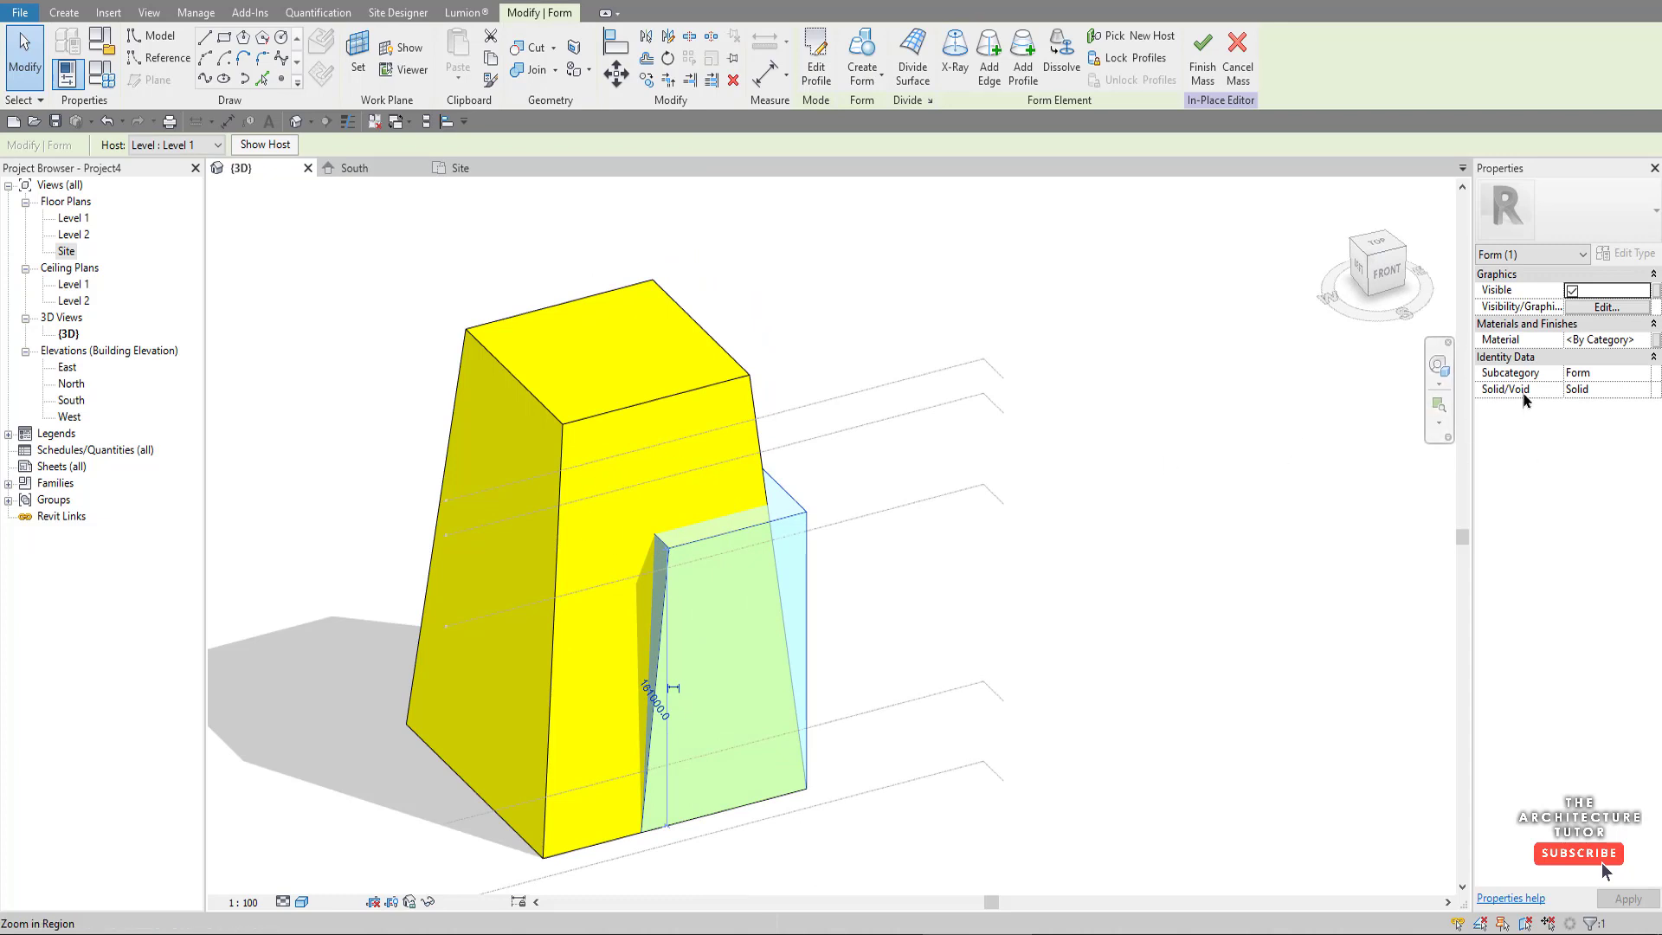
pyautogui.click(1642, 389)
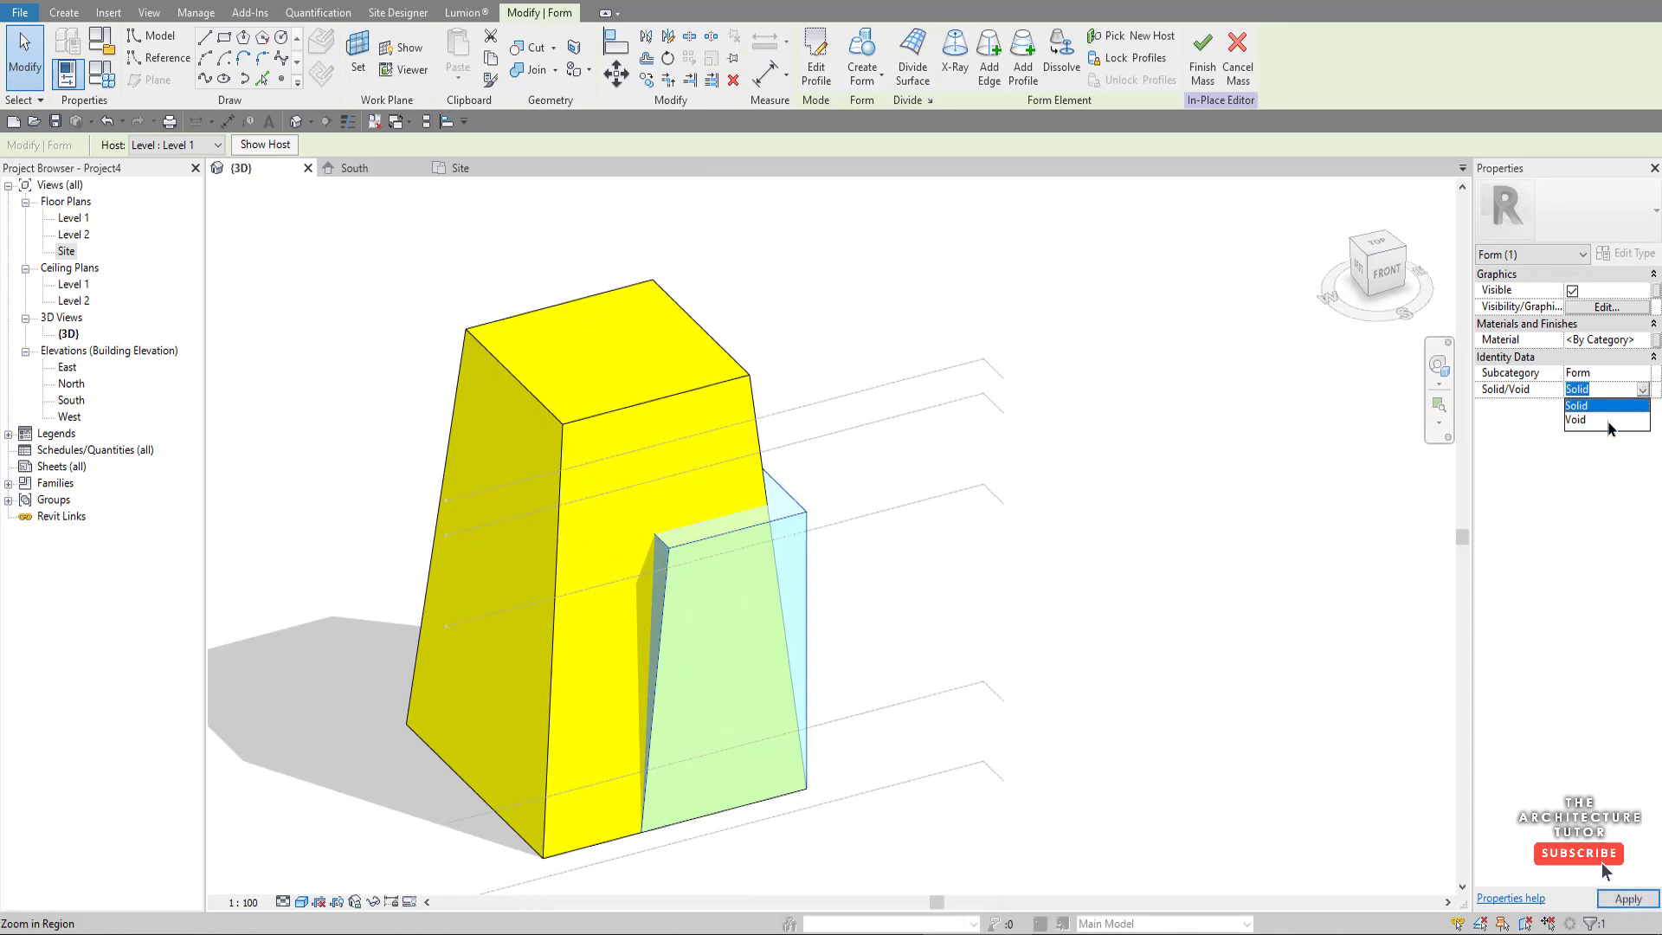
pyautogui.click(1591, 421)
pyautogui.click(1165, 481)
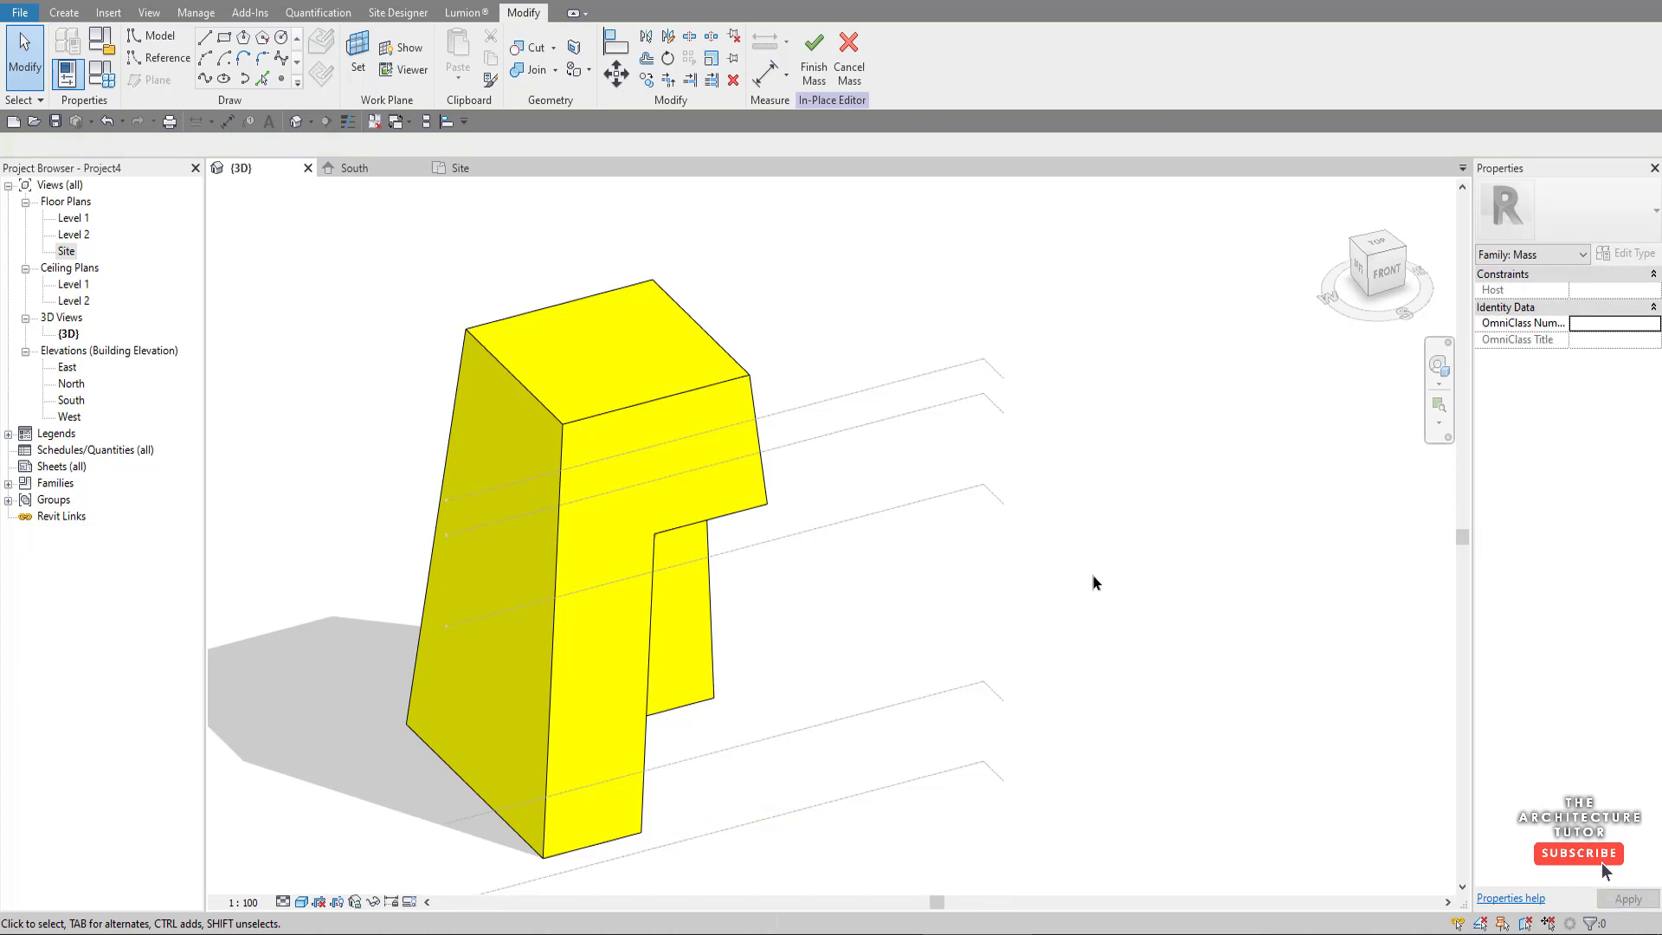
pyautogui.keyDown('shift'); pyautogui.moveTo(1111, 579); pyautogui.dragTo(704, 604, button='middle'); pyautogui.keyUp('shift')
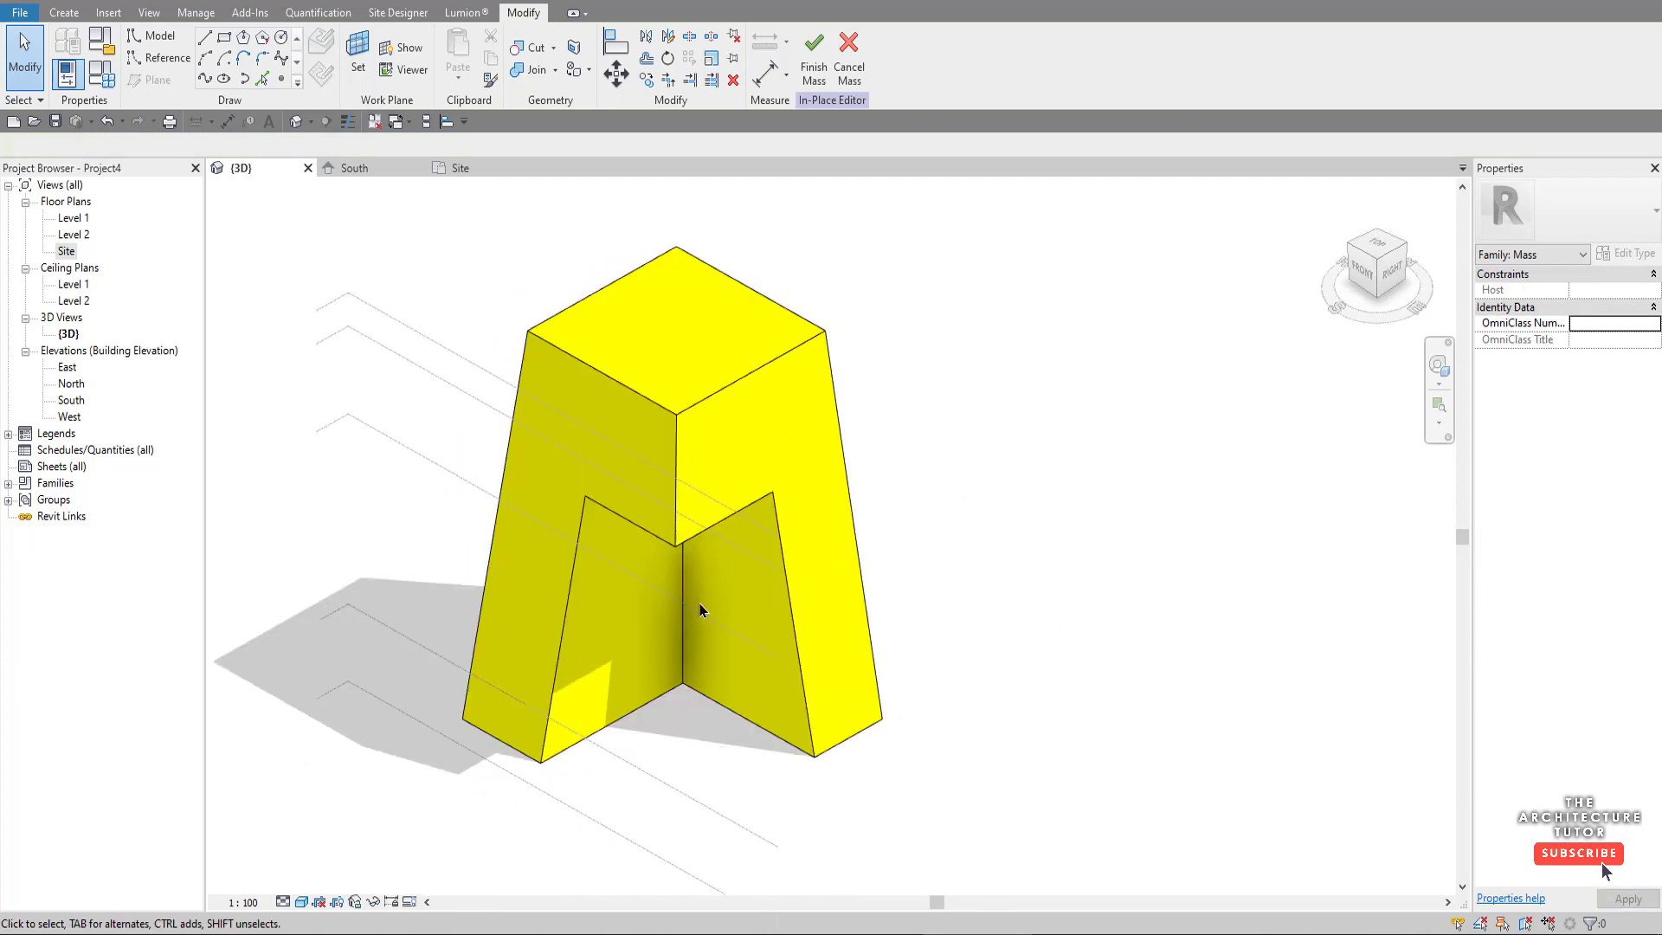
# - Undo the void change and try lowering the corner form's top face to about 100000 above its base
pyautogui.hotkey('ctrl', 'z')
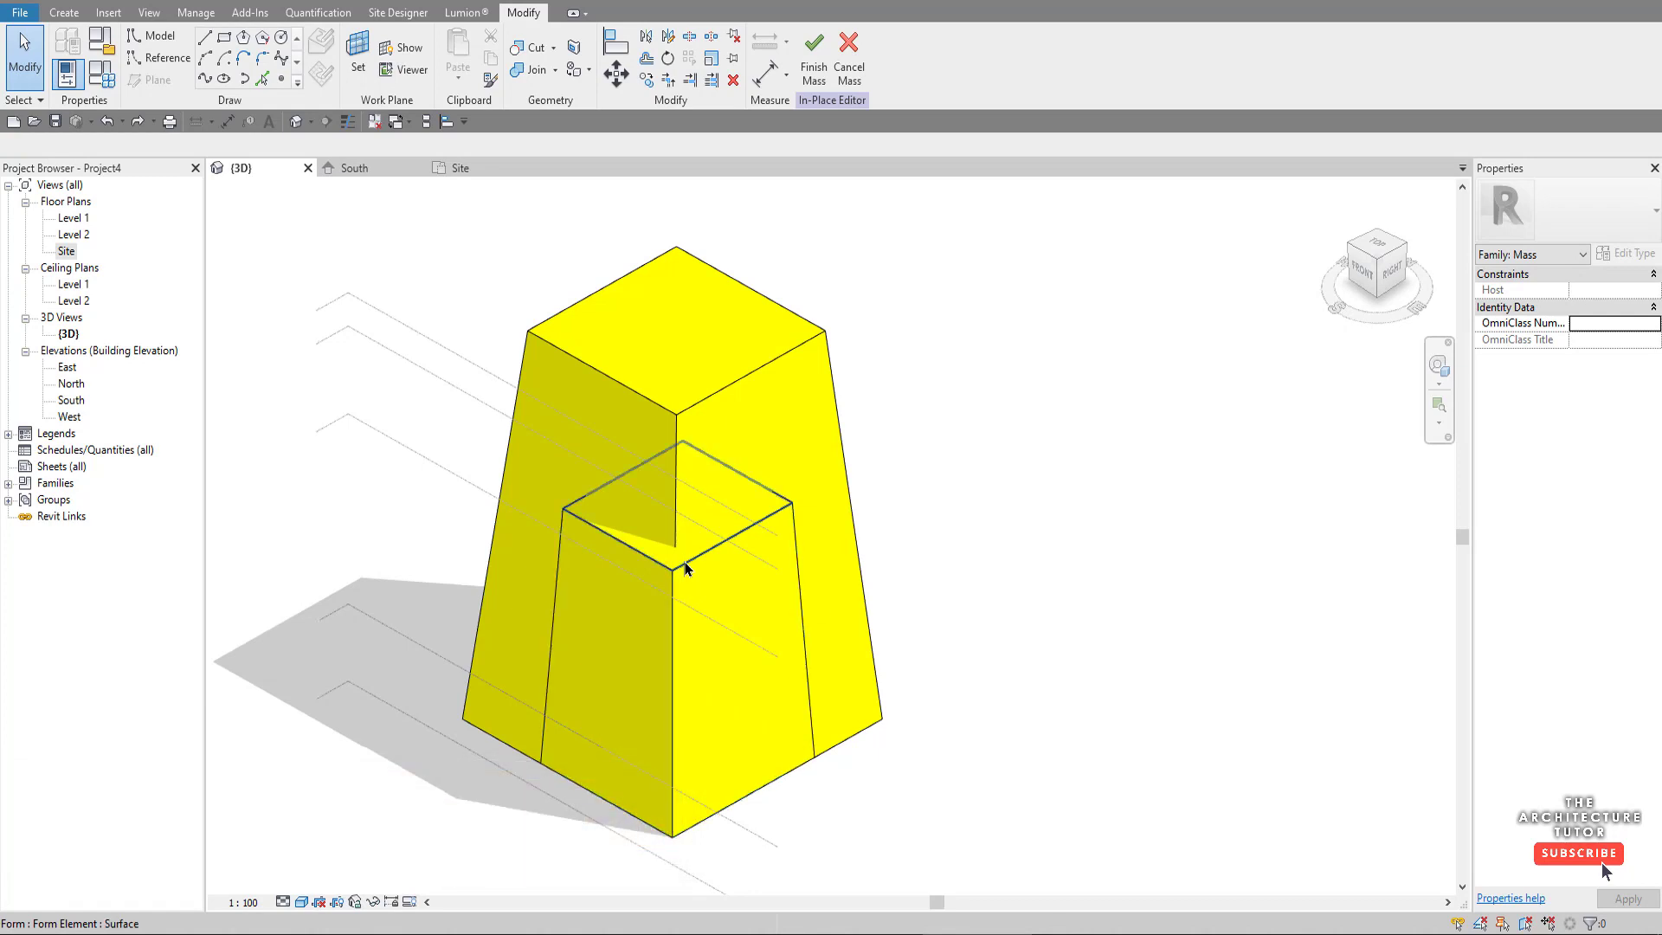
pyautogui.click(708, 494)
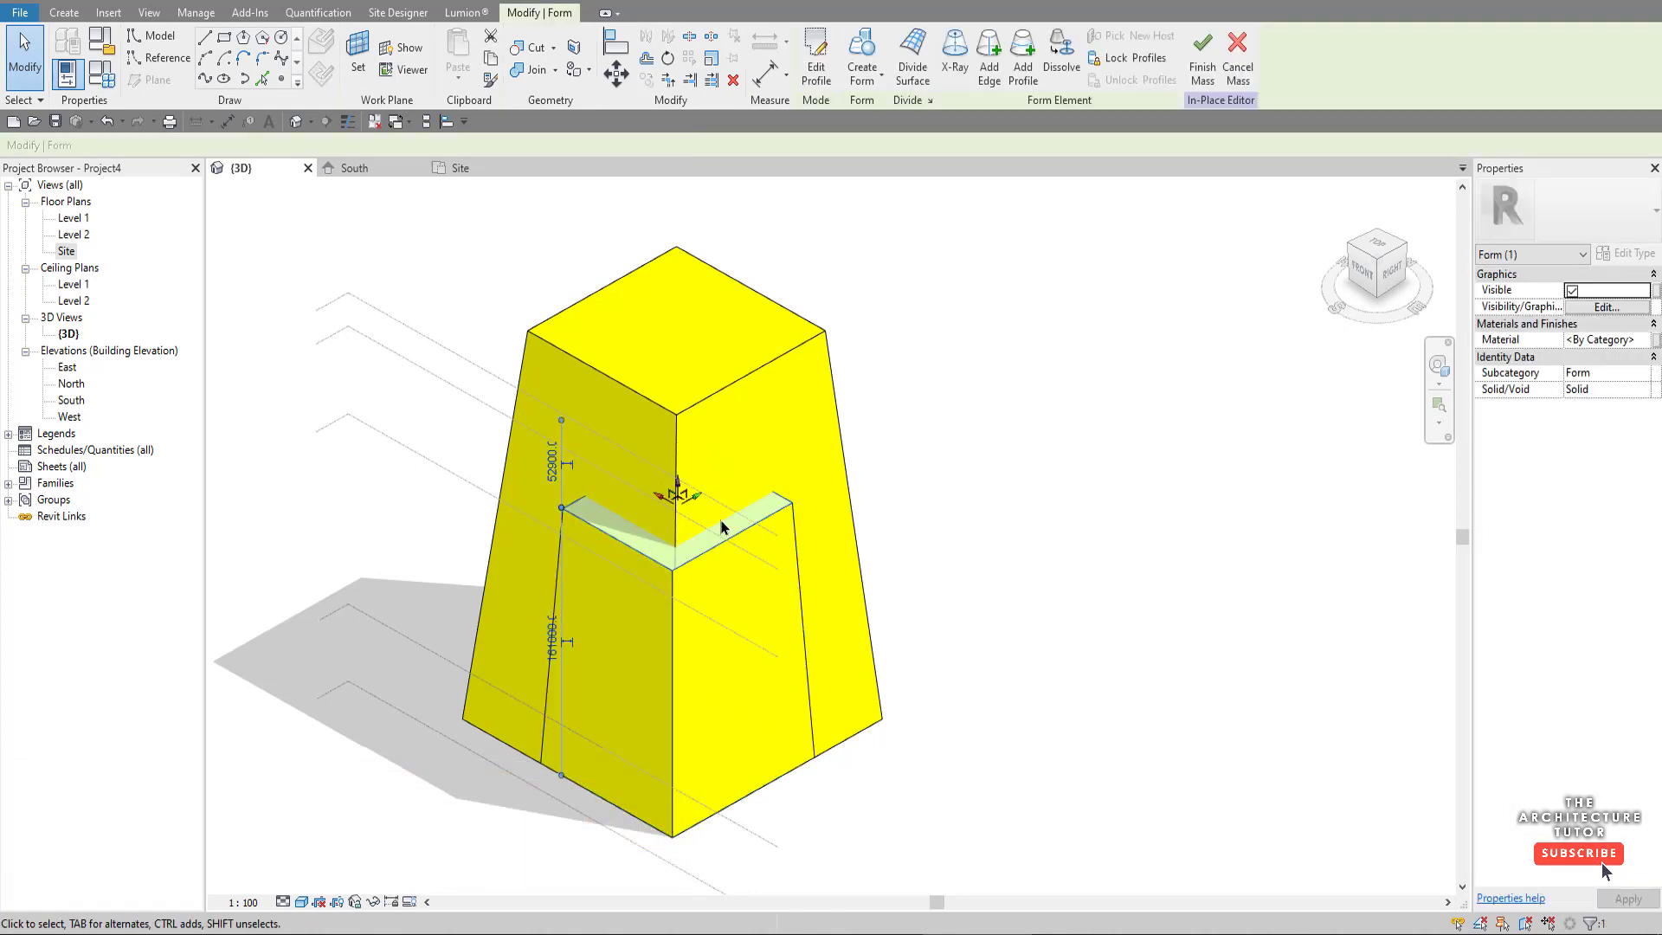
pyautogui.moveTo(677, 487); pyautogui.dragTo(669, 606)
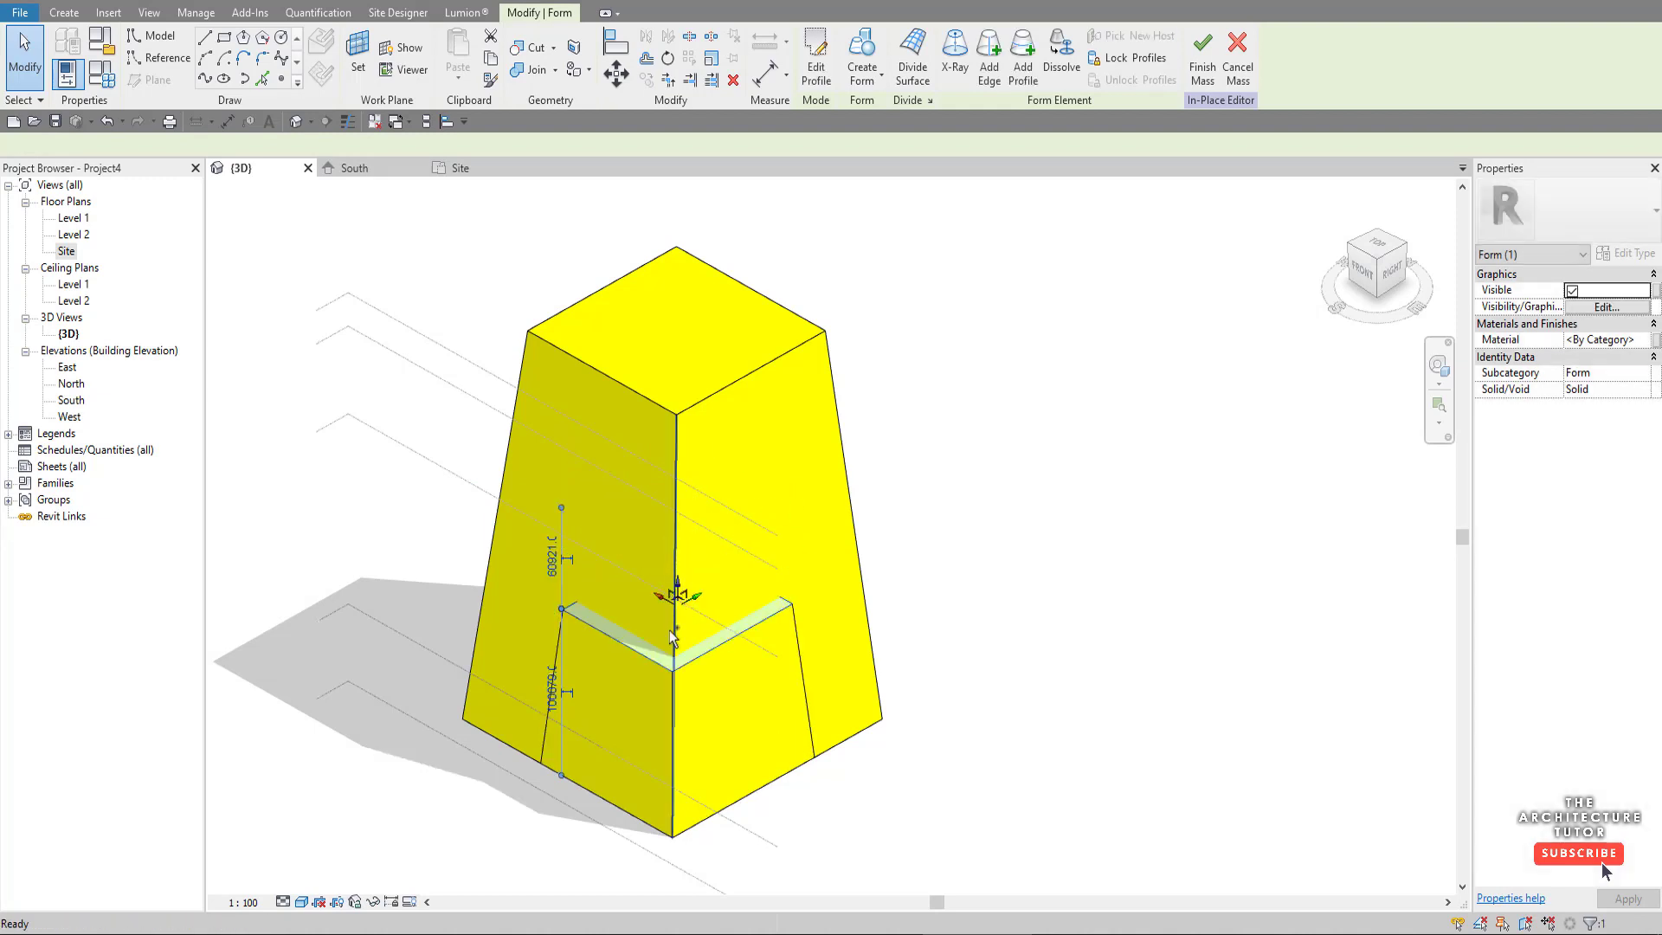
pyautogui.press('Escape')
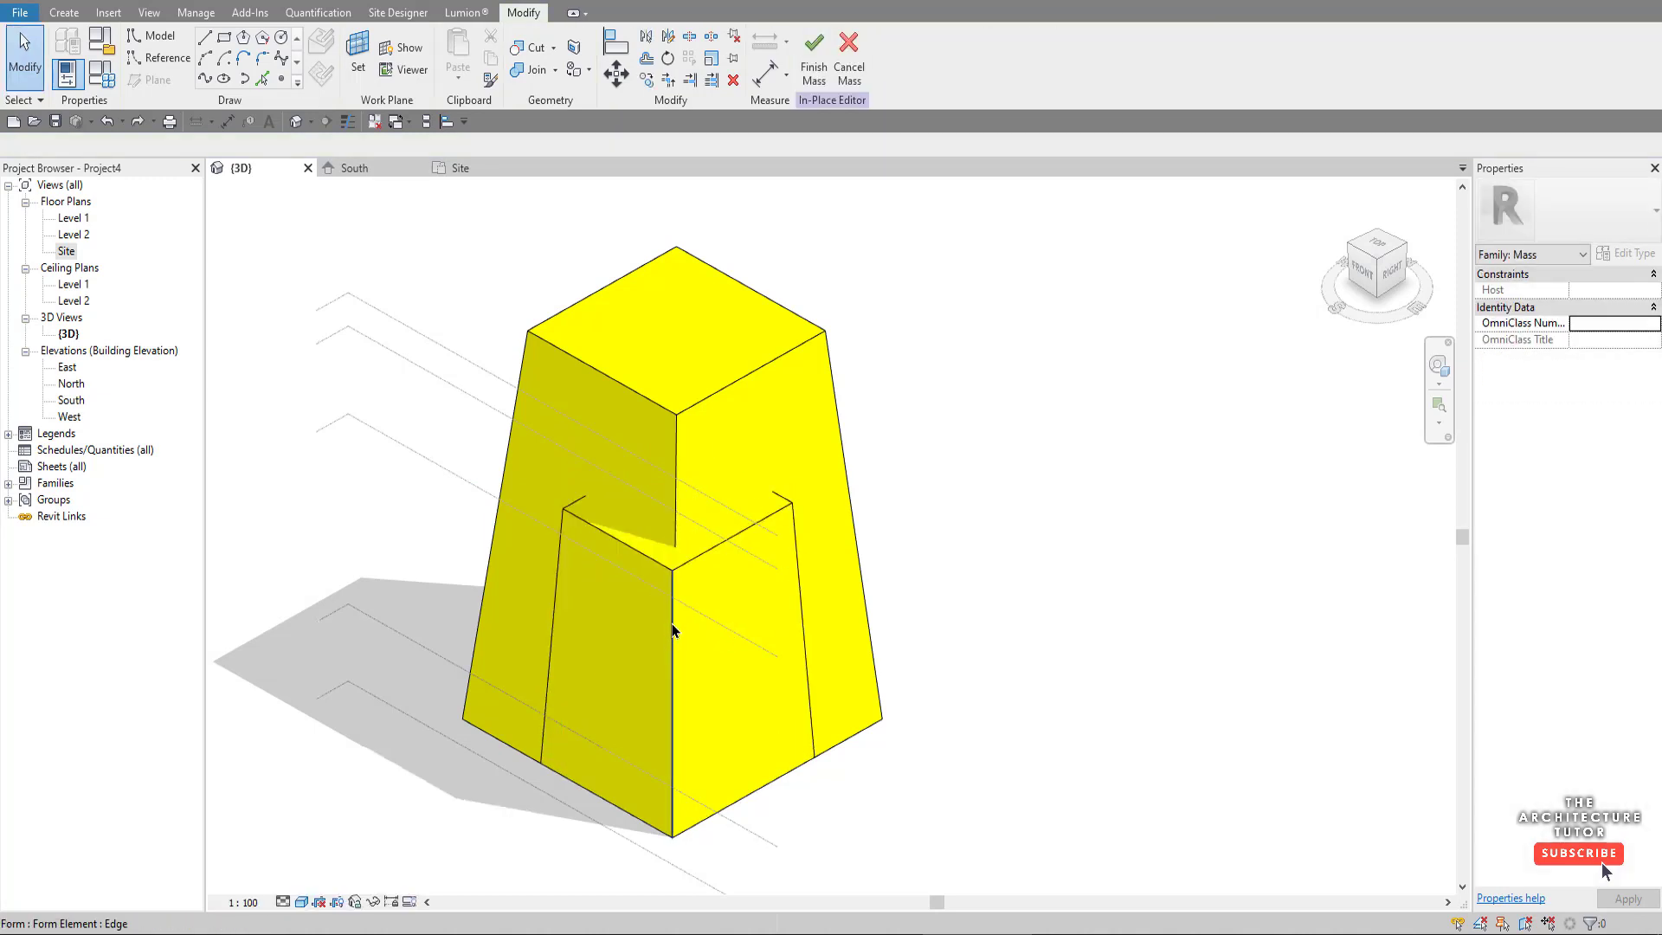
# - Change the smaller corner form between Levels 1 and 3 from Solid to Void so it cuts the tower
pyautogui.click(673, 628)
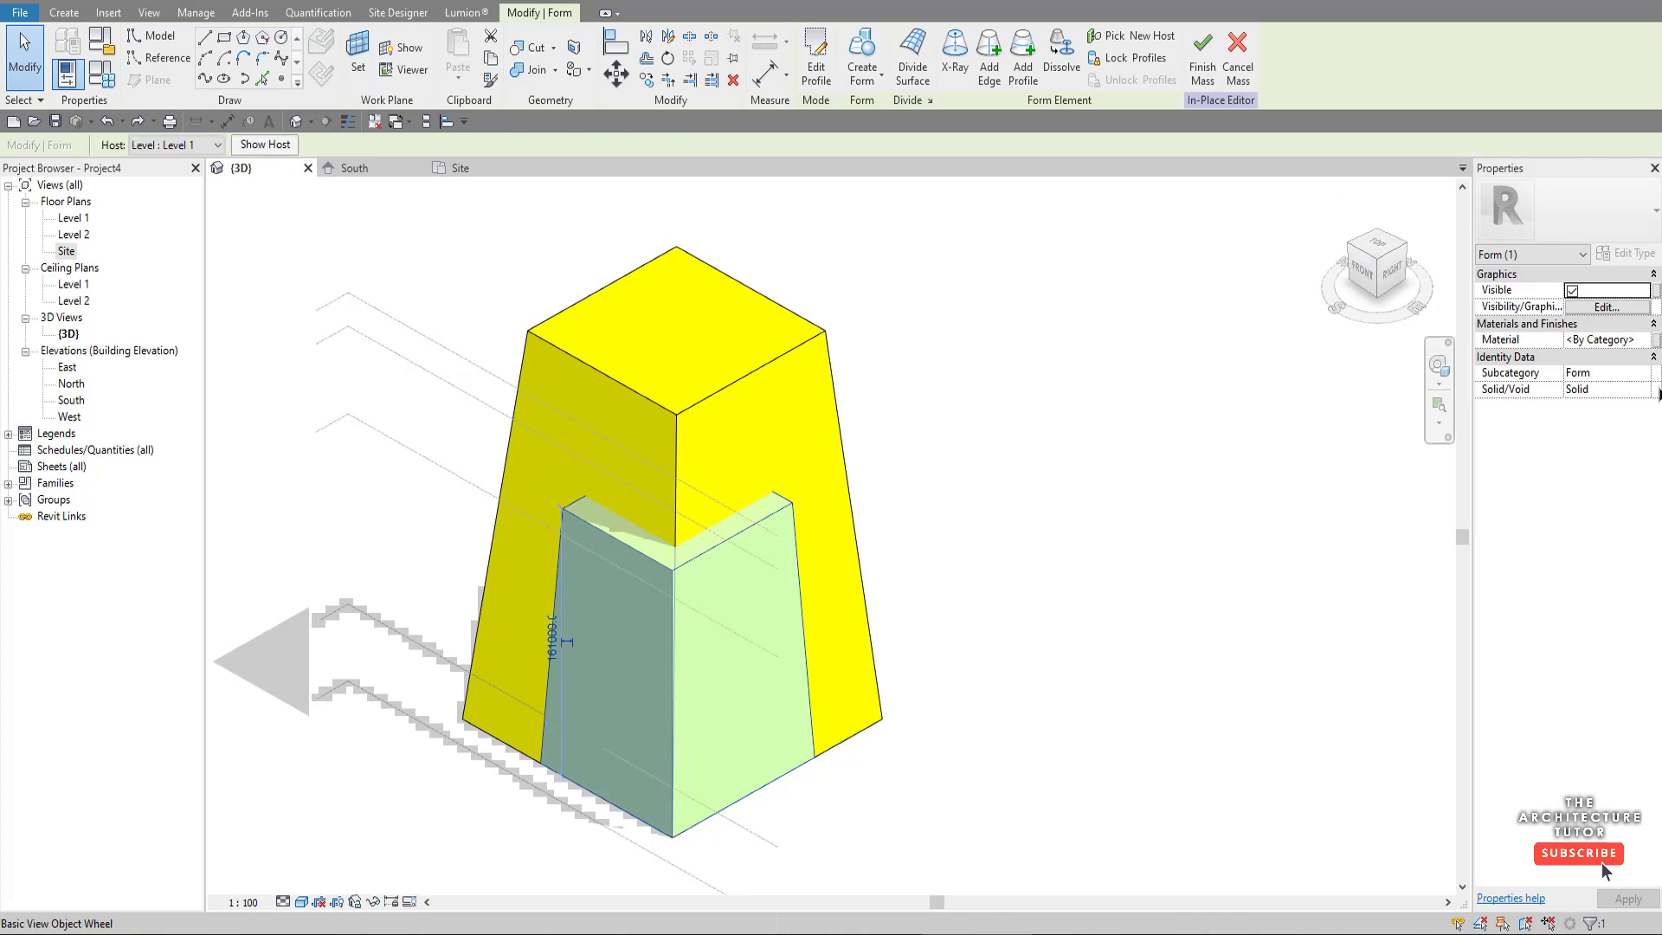
pyautogui.click(1645, 390)
pyautogui.click(1645, 390)
pyautogui.click(1585, 422)
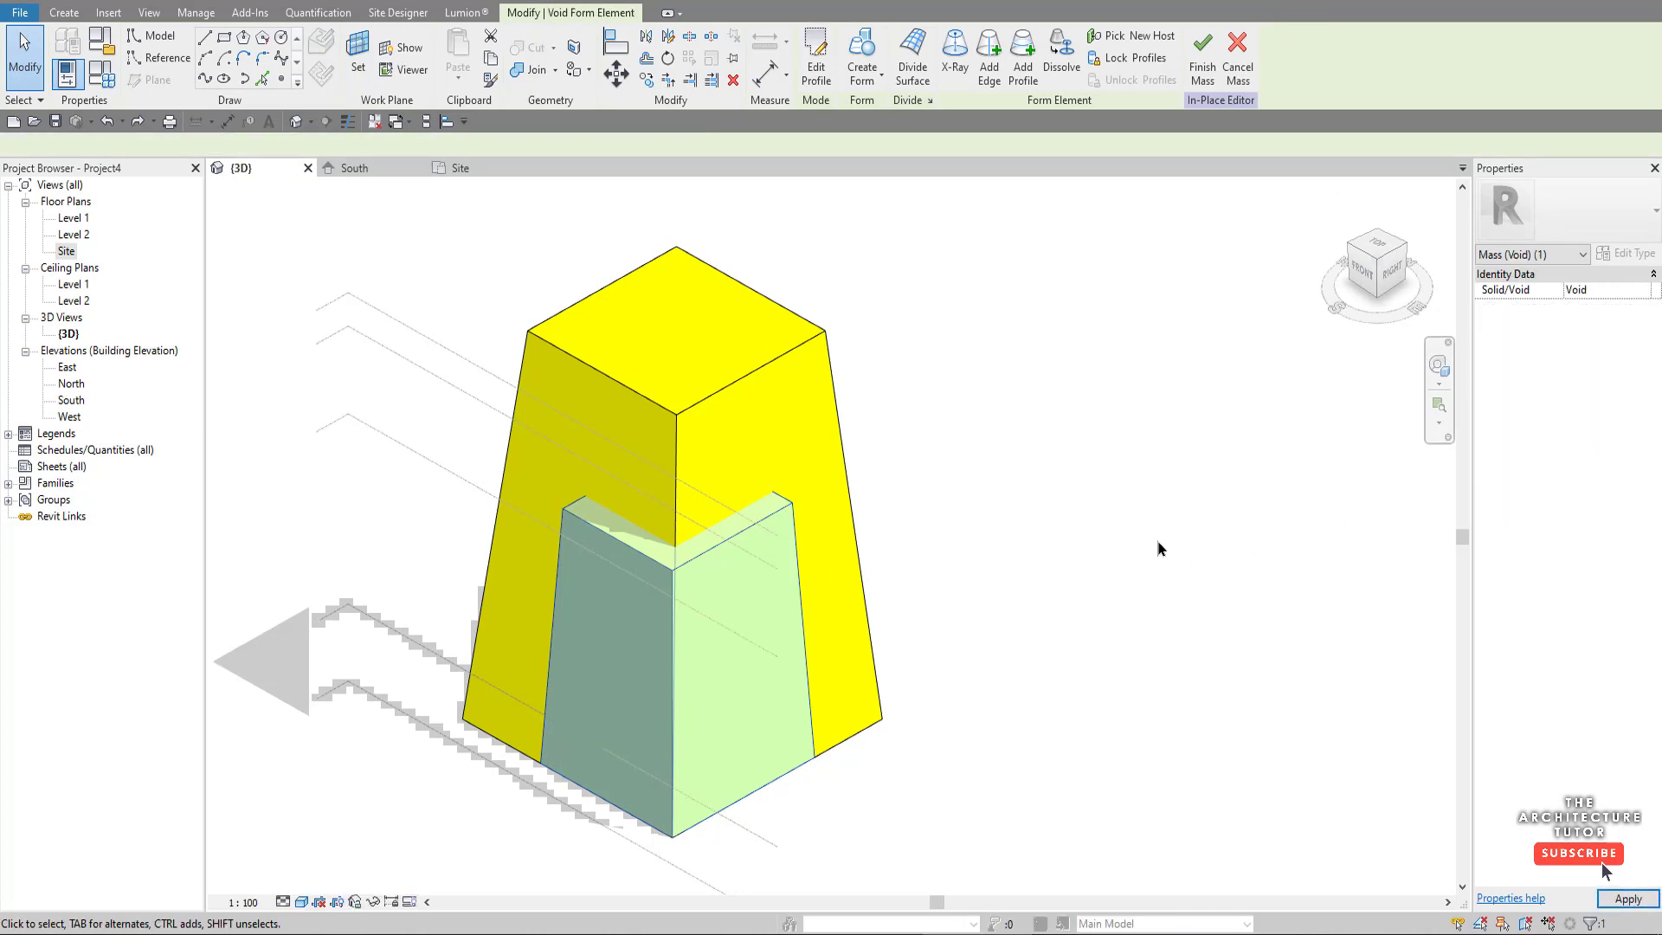
pyautogui.click(1070, 537)
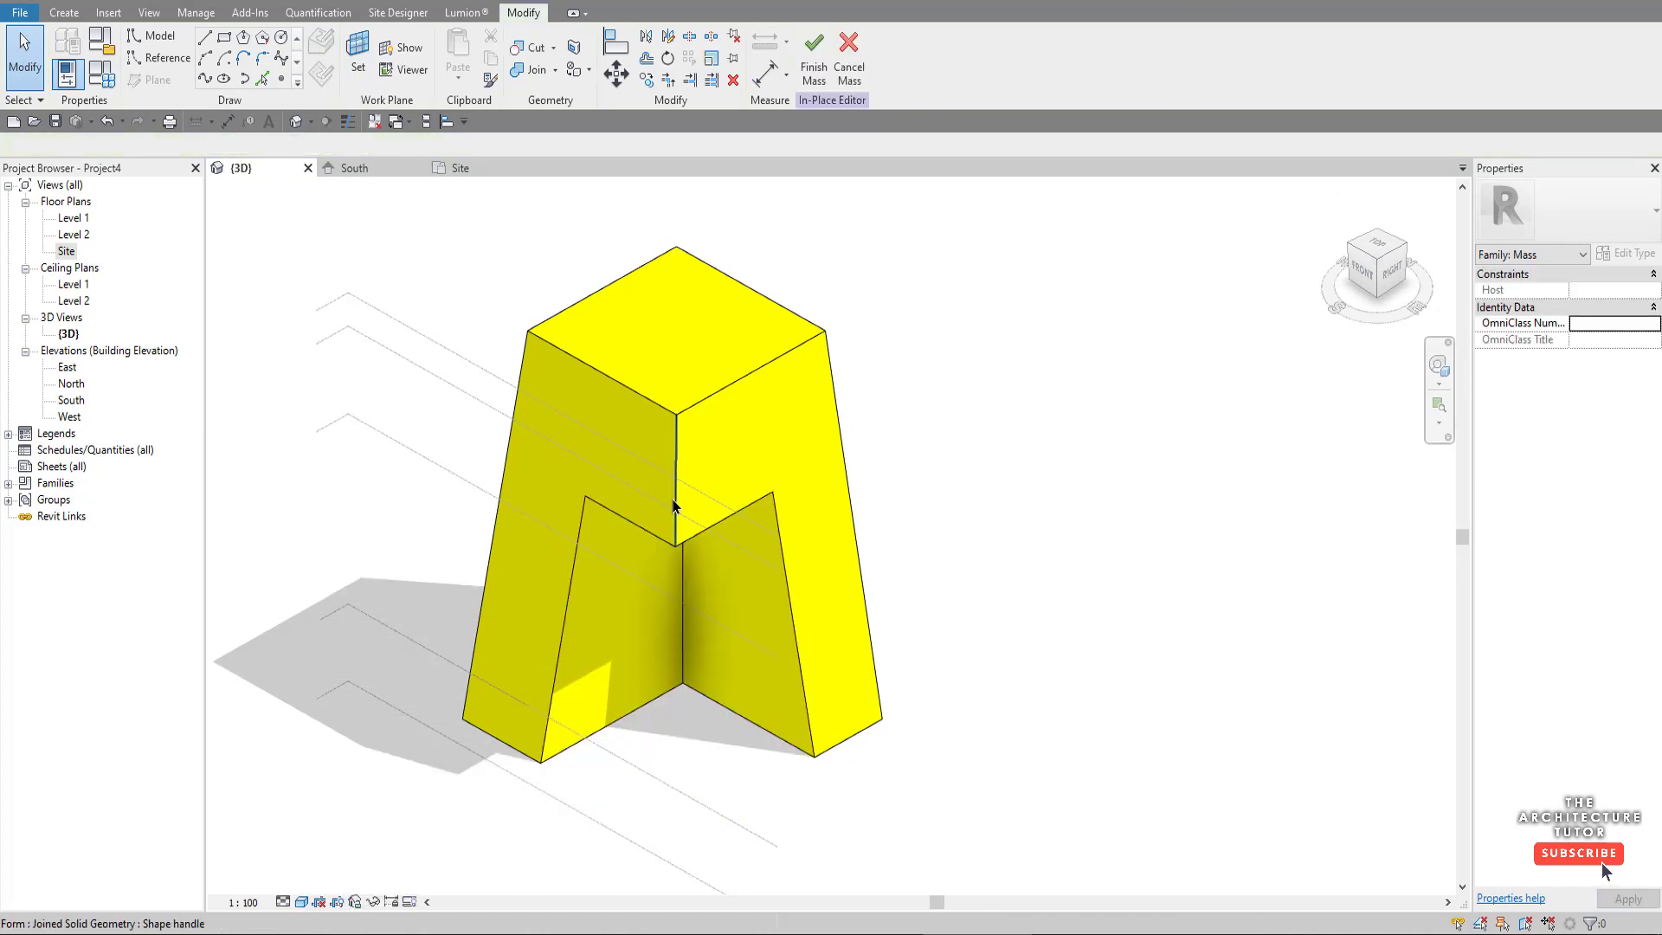
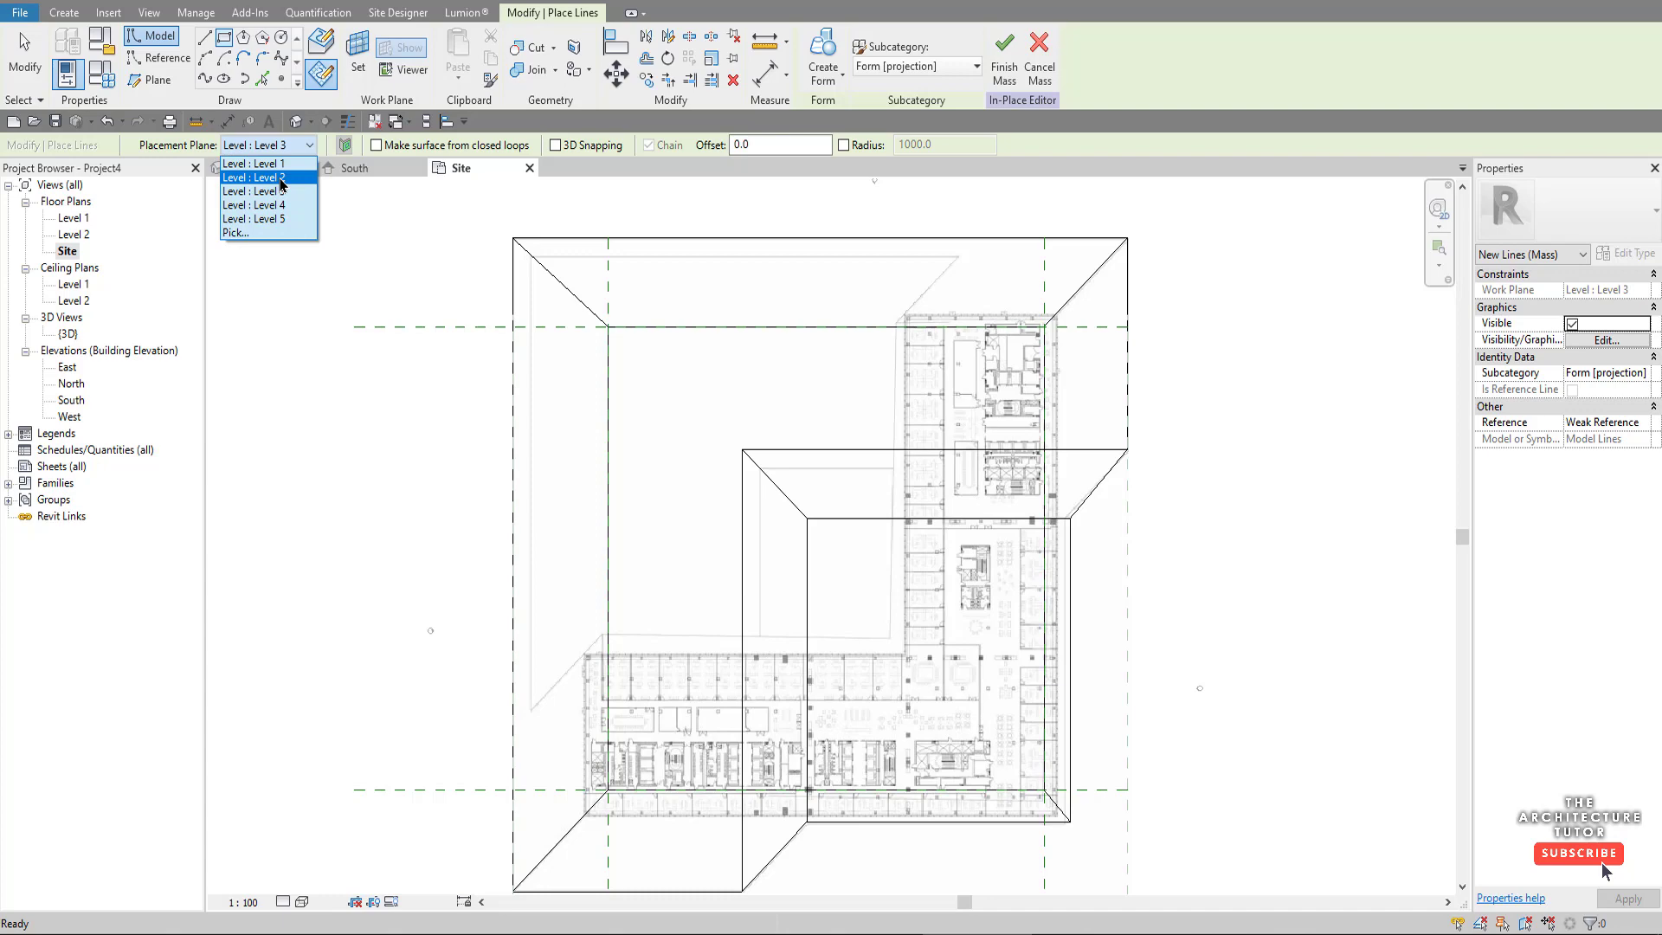
# - Draw a Level 2 rectangle about 117000 by 116000 from the tower's upper-left corner in the Site plan, aligned with the outer ends of the image's diagonals
pyautogui.scroll(3, 533, 262)
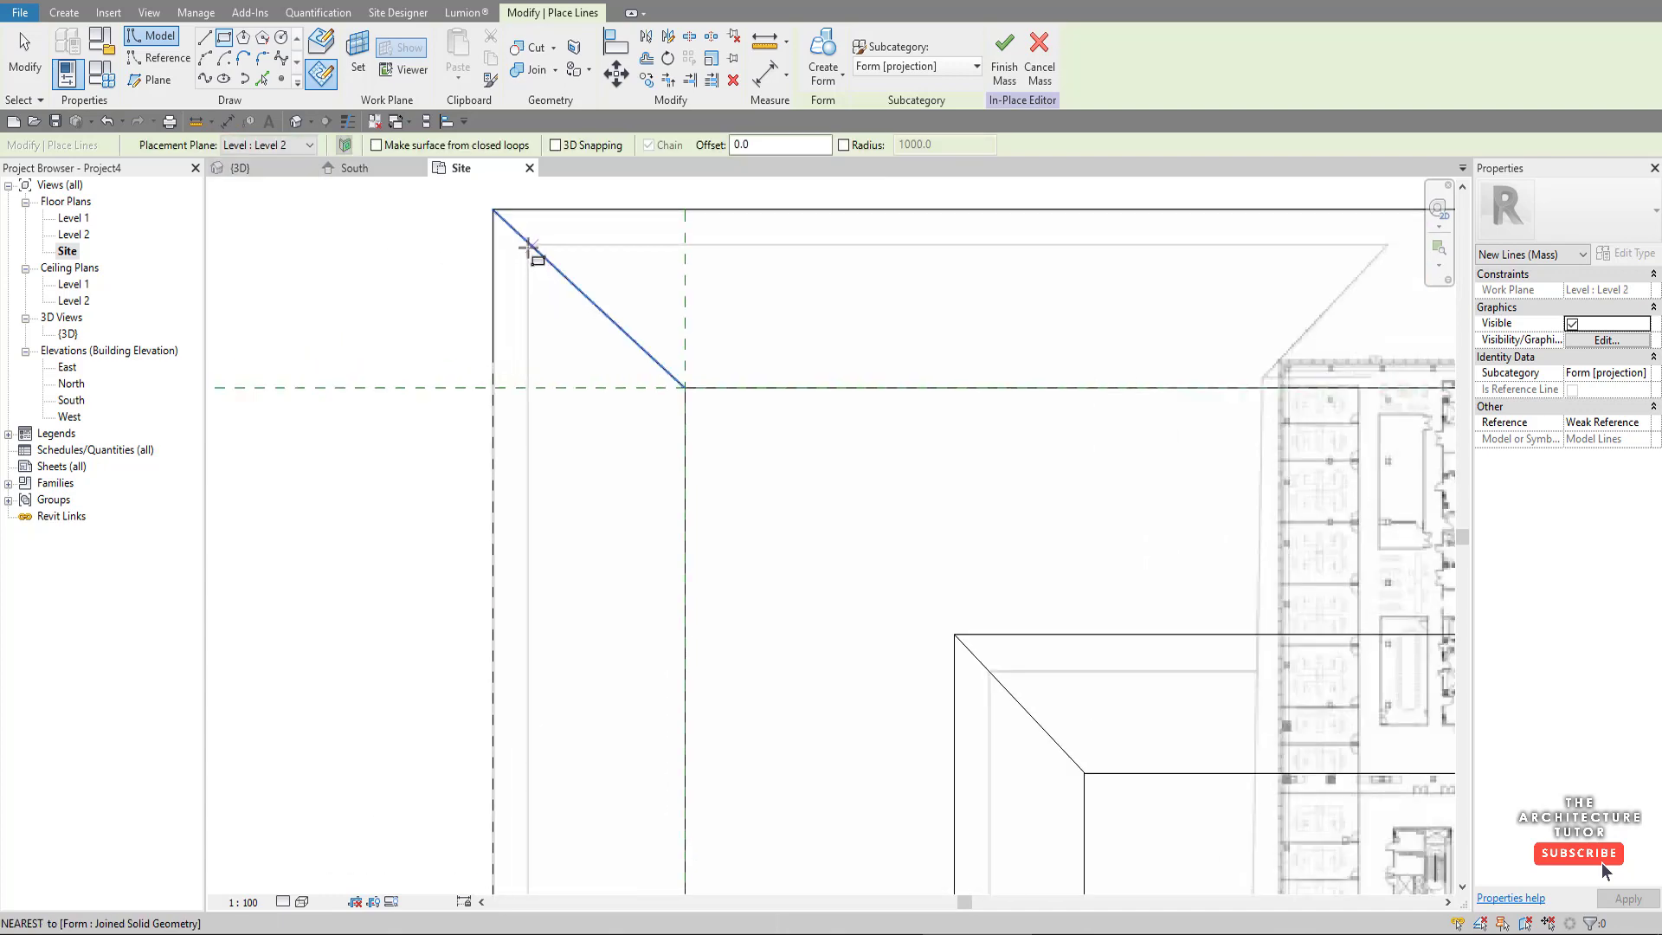
pyautogui.scroll(1, 527, 250)
pyautogui.scroll(-3, 527, 250)
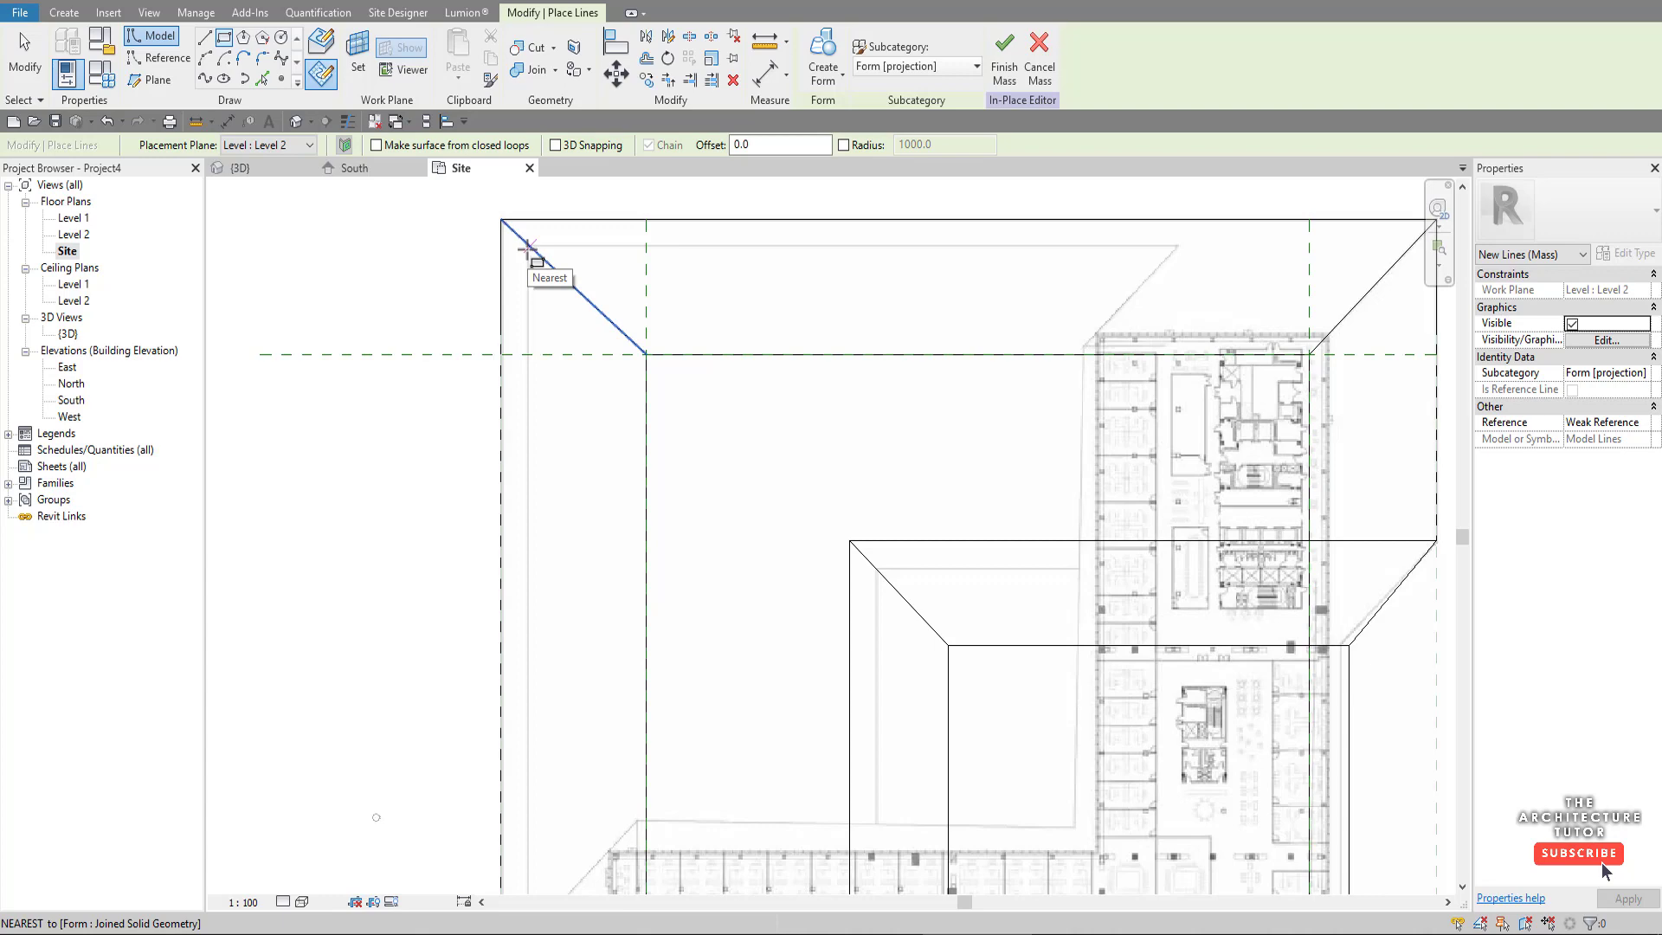
pyautogui.scroll(-4, 529, 251)
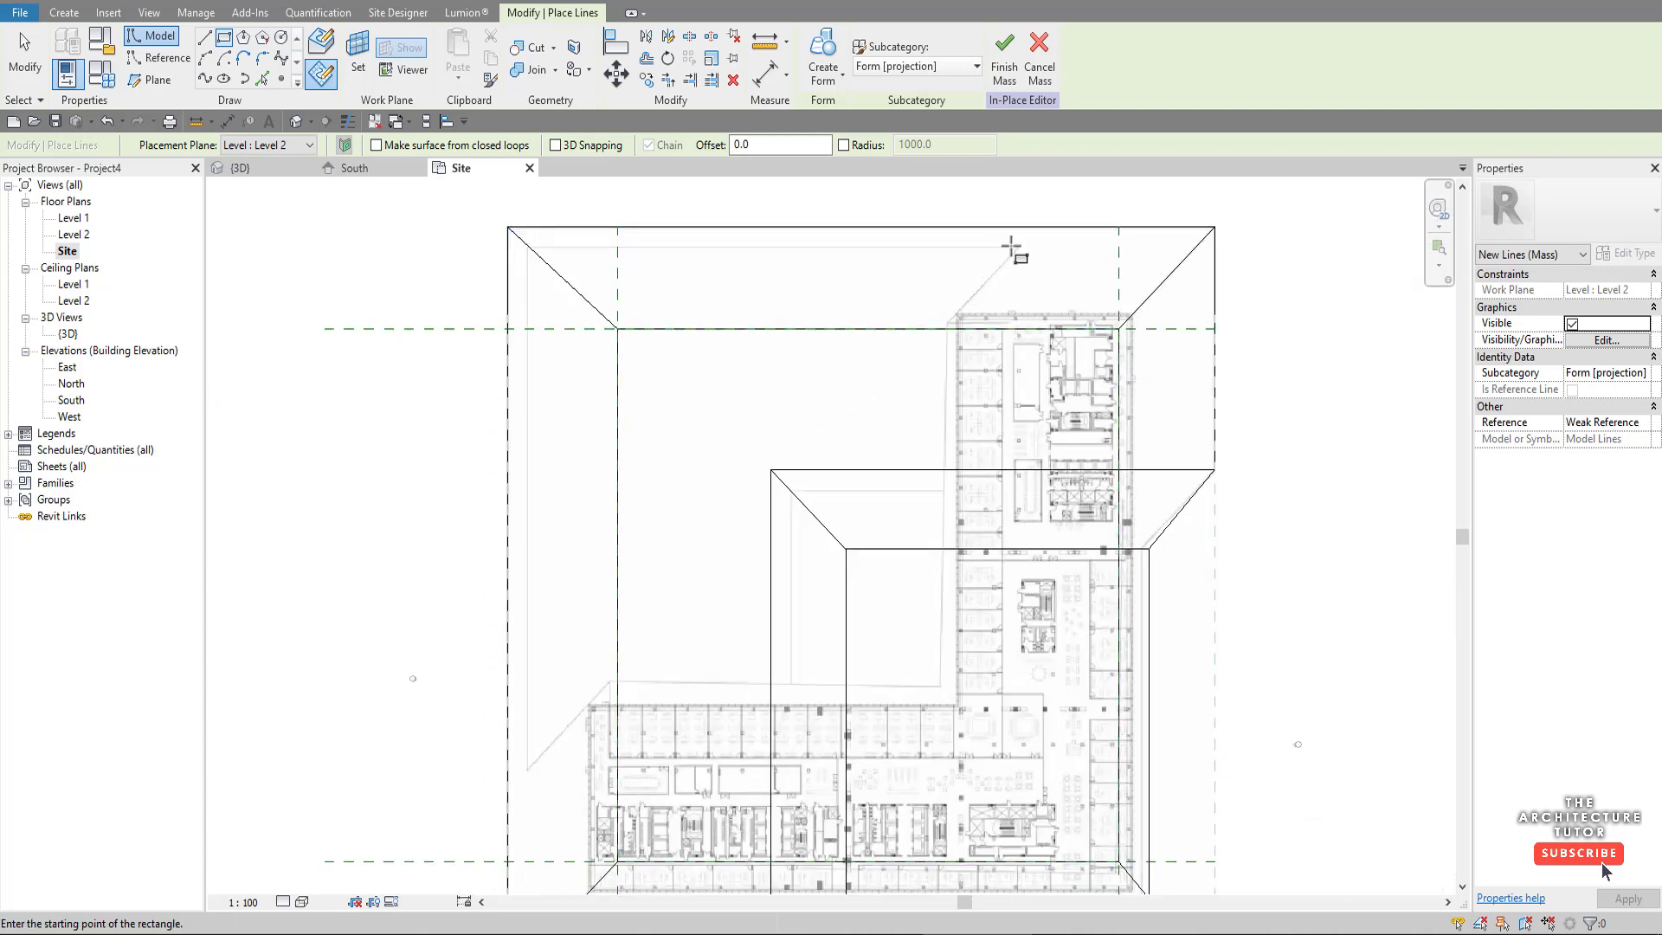
pyautogui.click(508, 228)
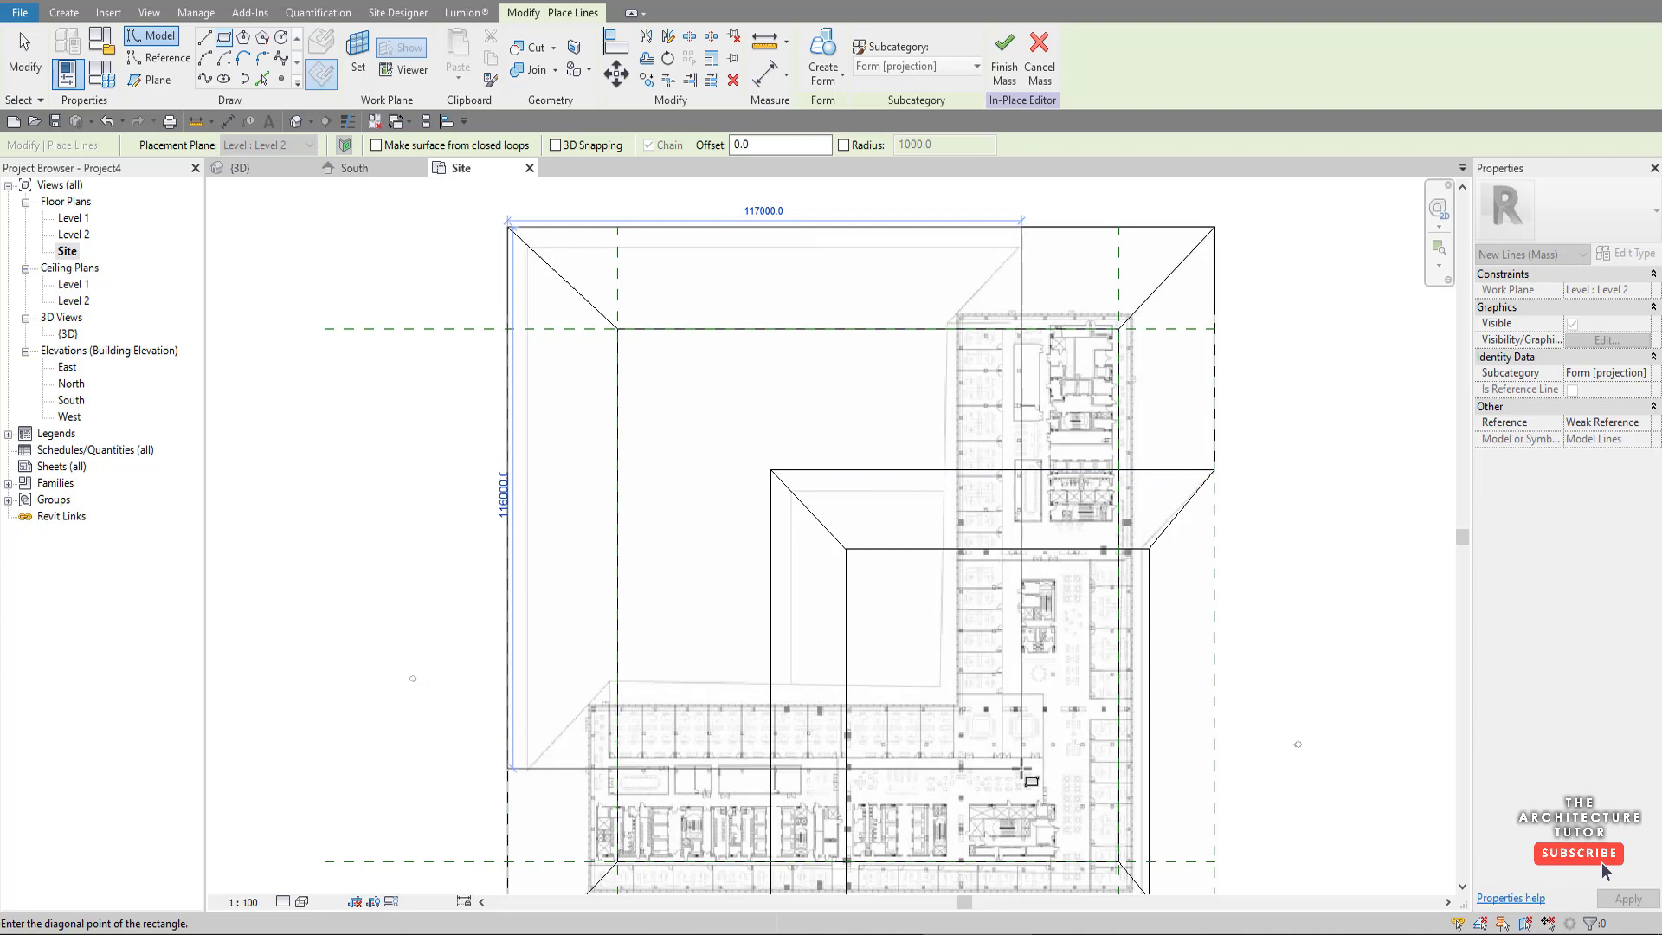
pyautogui.click(1019, 765)
pyautogui.press('Escape')
pyautogui.press('Escape')
pyautogui.scroll(-2, 585, 555)
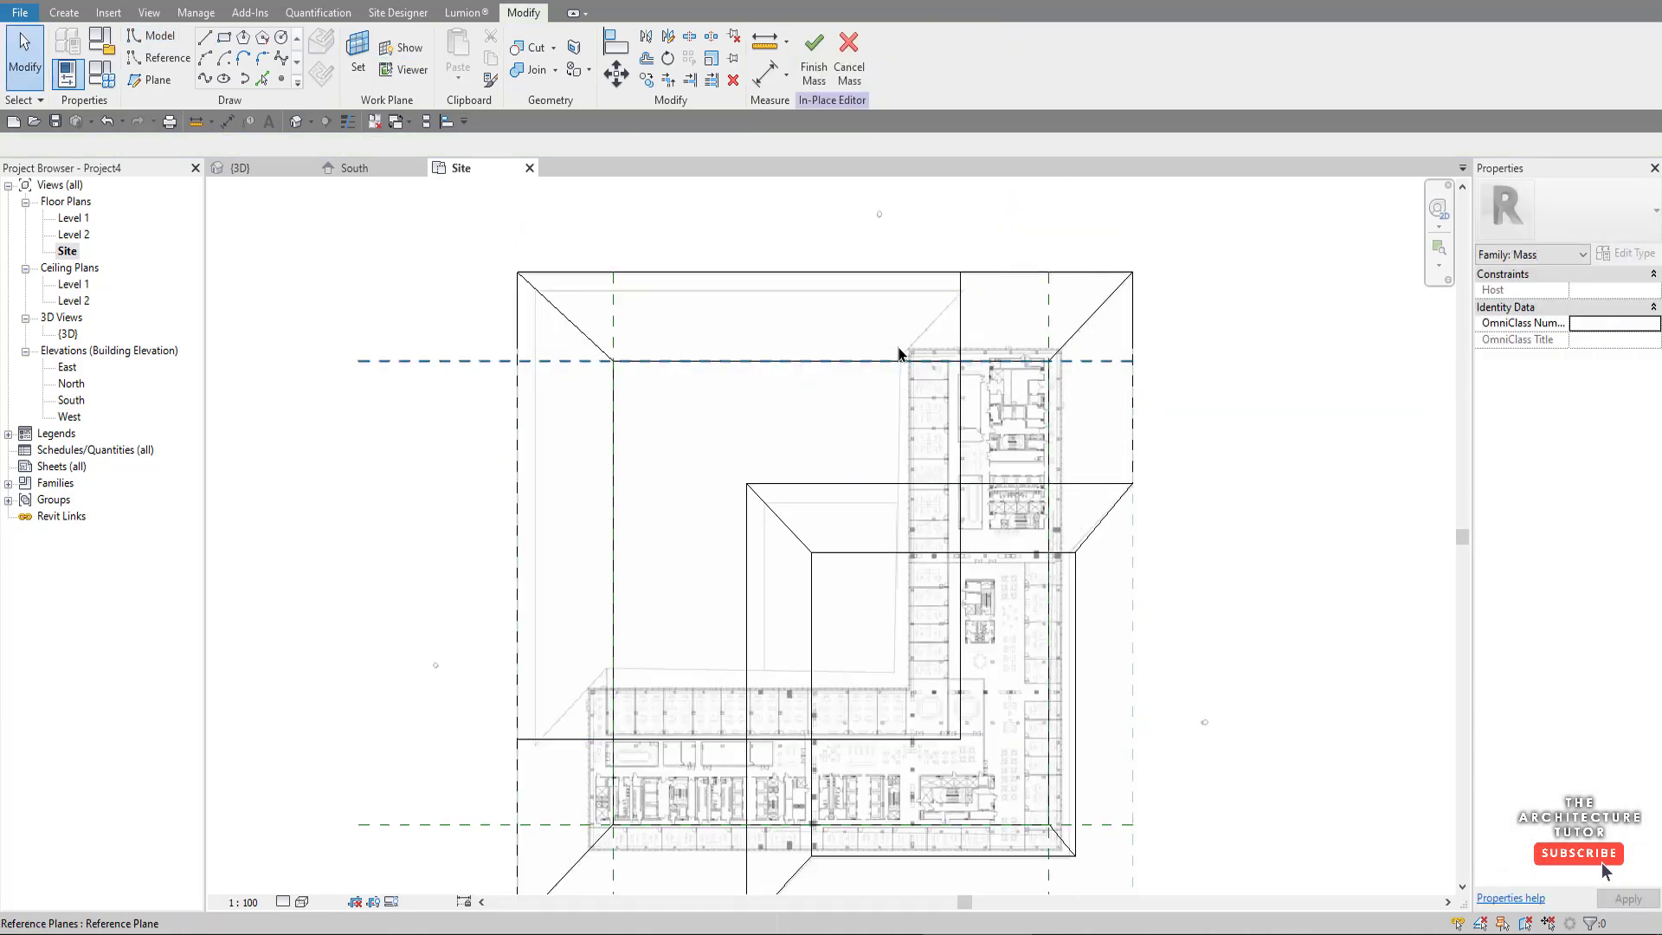
# - Draw a Level 5 rectangle from the same upper-left corner to the inner corner of the L-shaped outline in the plan image
pyautogui.press('l')
pyautogui.press('i')
pyautogui.click(277, 145)
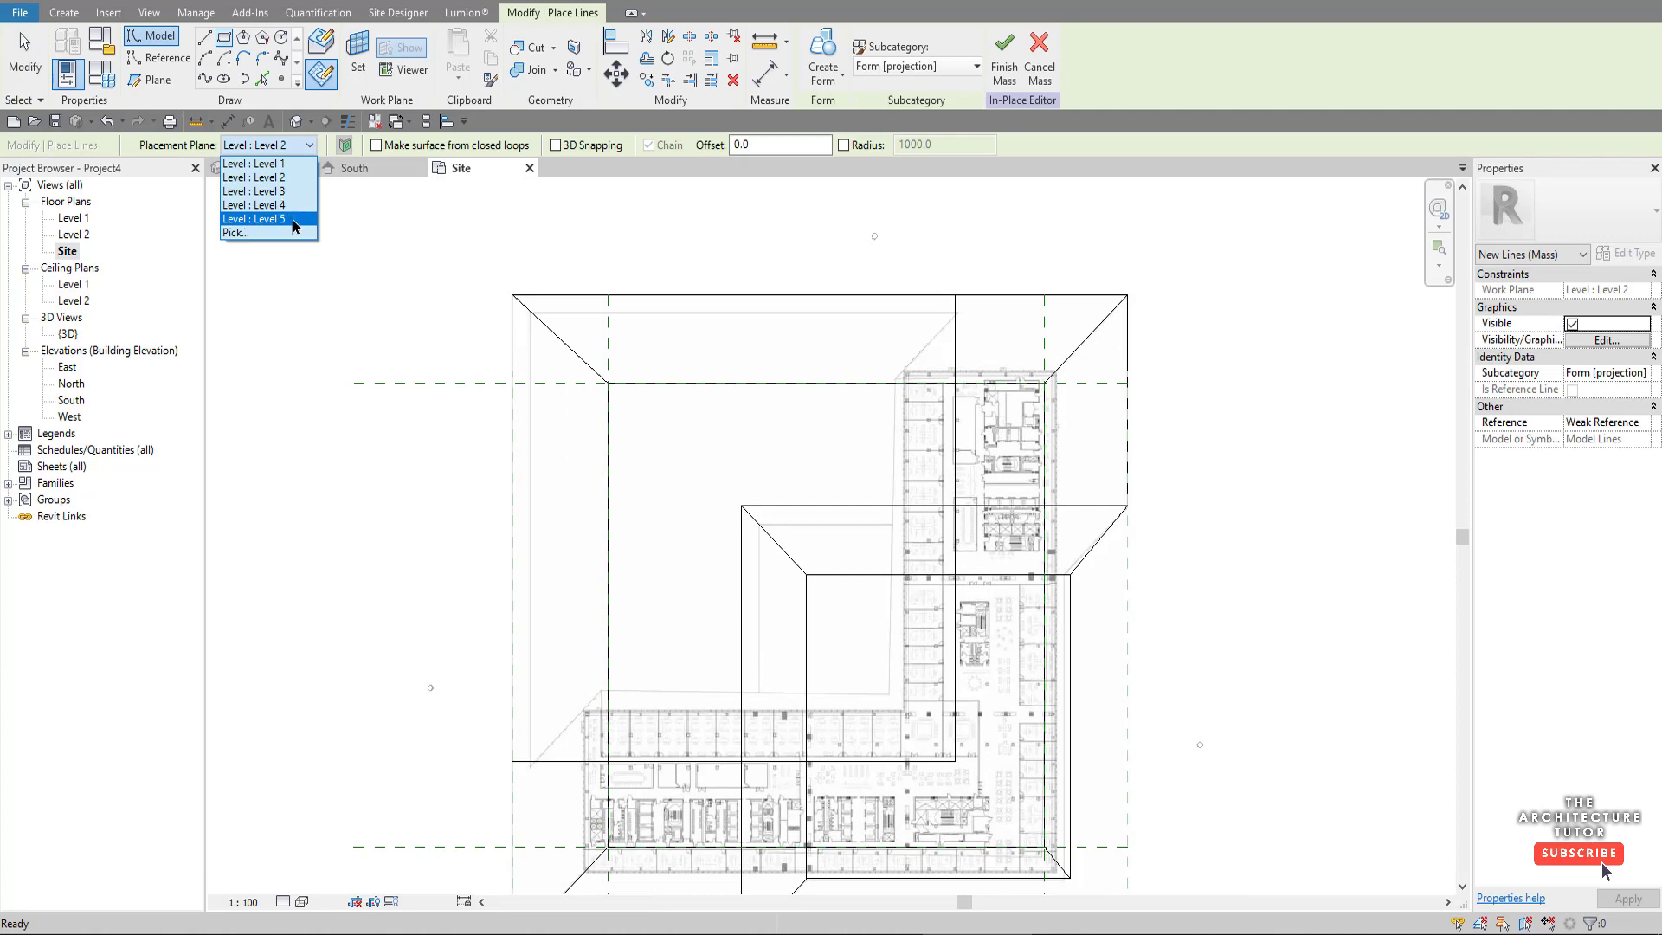
pyautogui.click(291, 219)
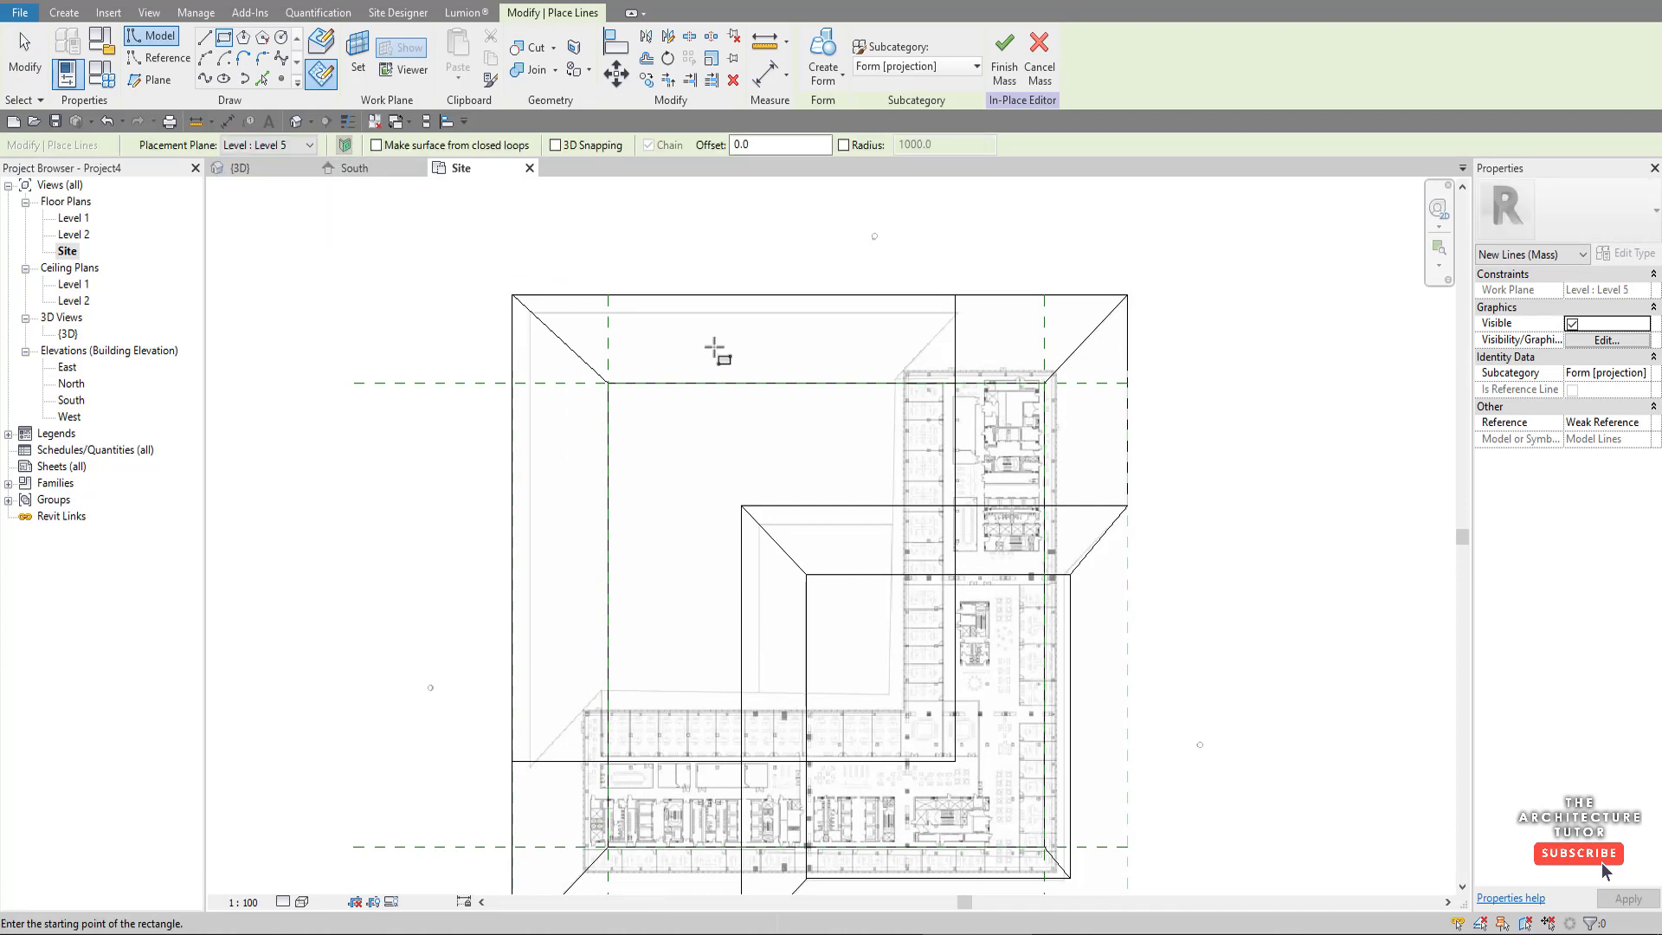
pyautogui.click(888, 692)
pyautogui.click(514, 297)
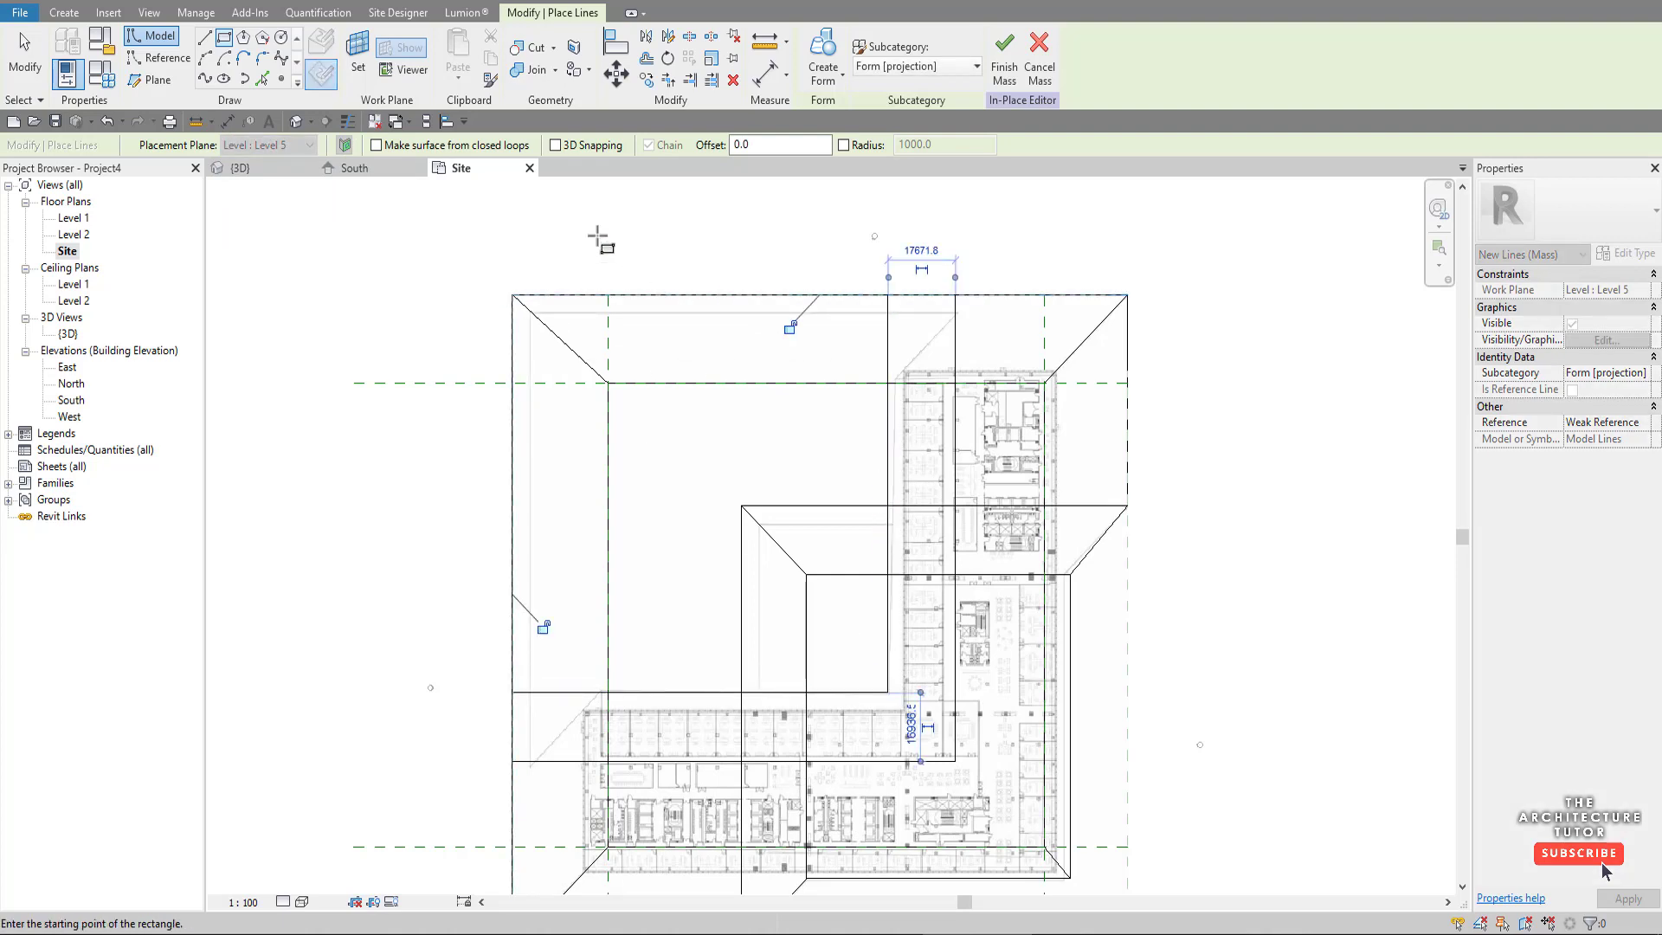
pyautogui.press('Escape')
pyautogui.press('Escape')
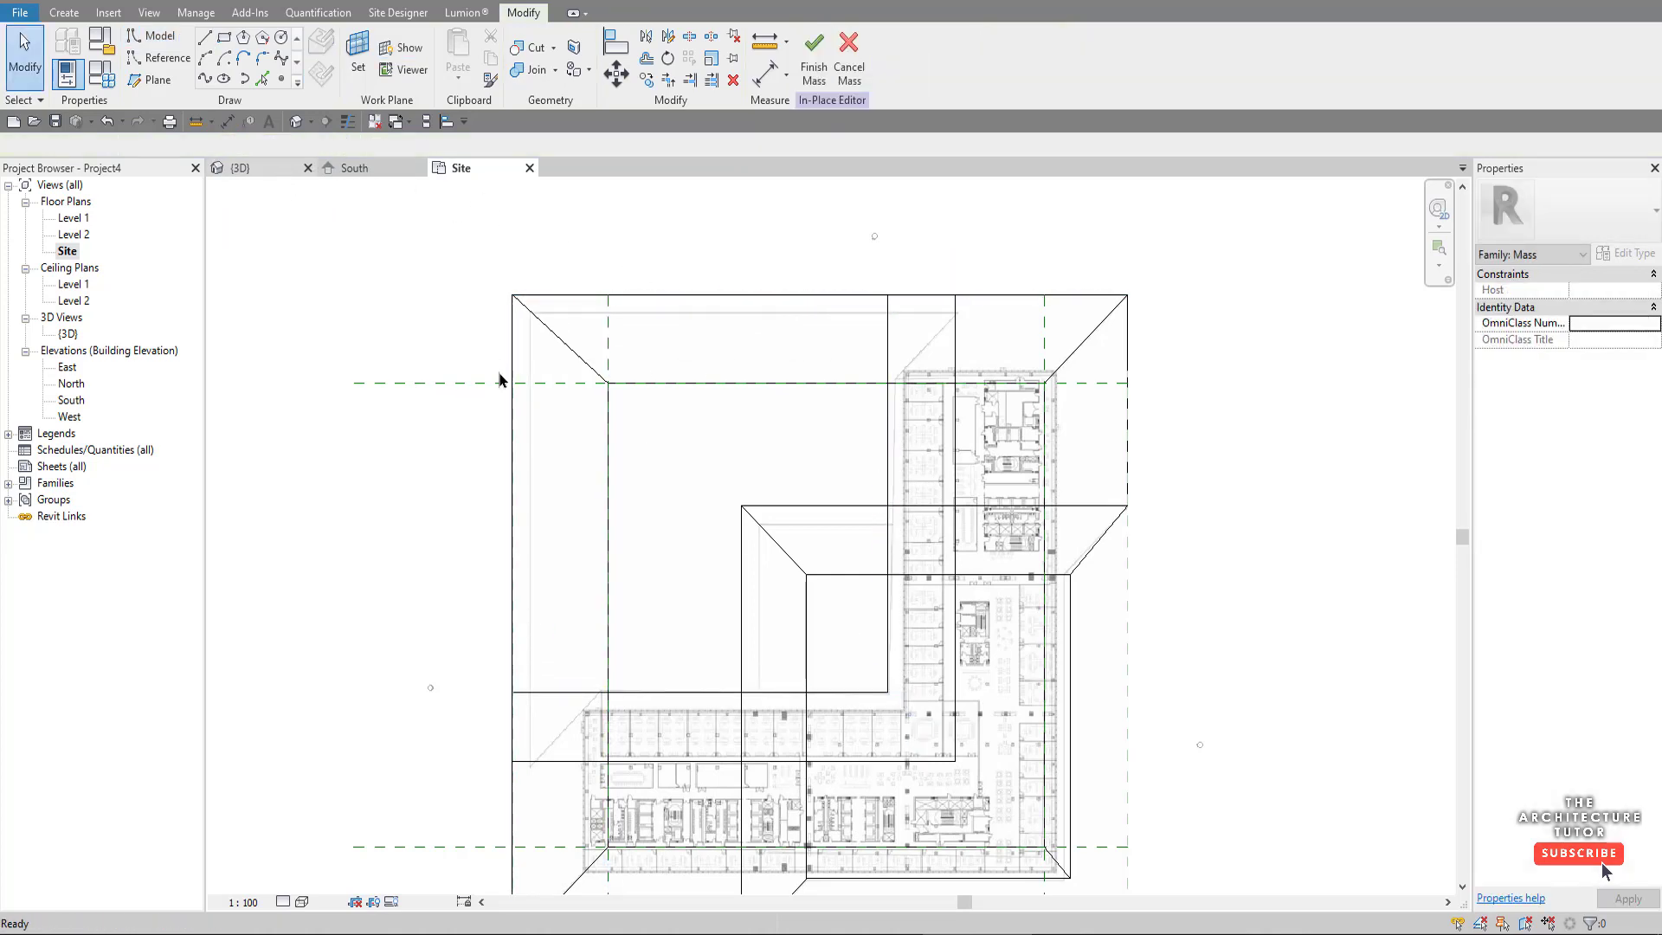
# - In the 3D view, select the new Level 2 and Level 5 rectangles and create a solid form from them
pyautogui.press('Tab')
pyautogui.click(795, 281)
pyautogui.keyDown('shift'); pyautogui.moveTo(925, 459); pyautogui.dragTo(707, 457, button='middle'); pyautogui.keyUp('shift')
pyautogui.keyDown('ctrl'); pyautogui.click(782, 668); pyautogui.keyUp('ctrl')
pyautogui.click(827, 76)
pyautogui.click(858, 111)
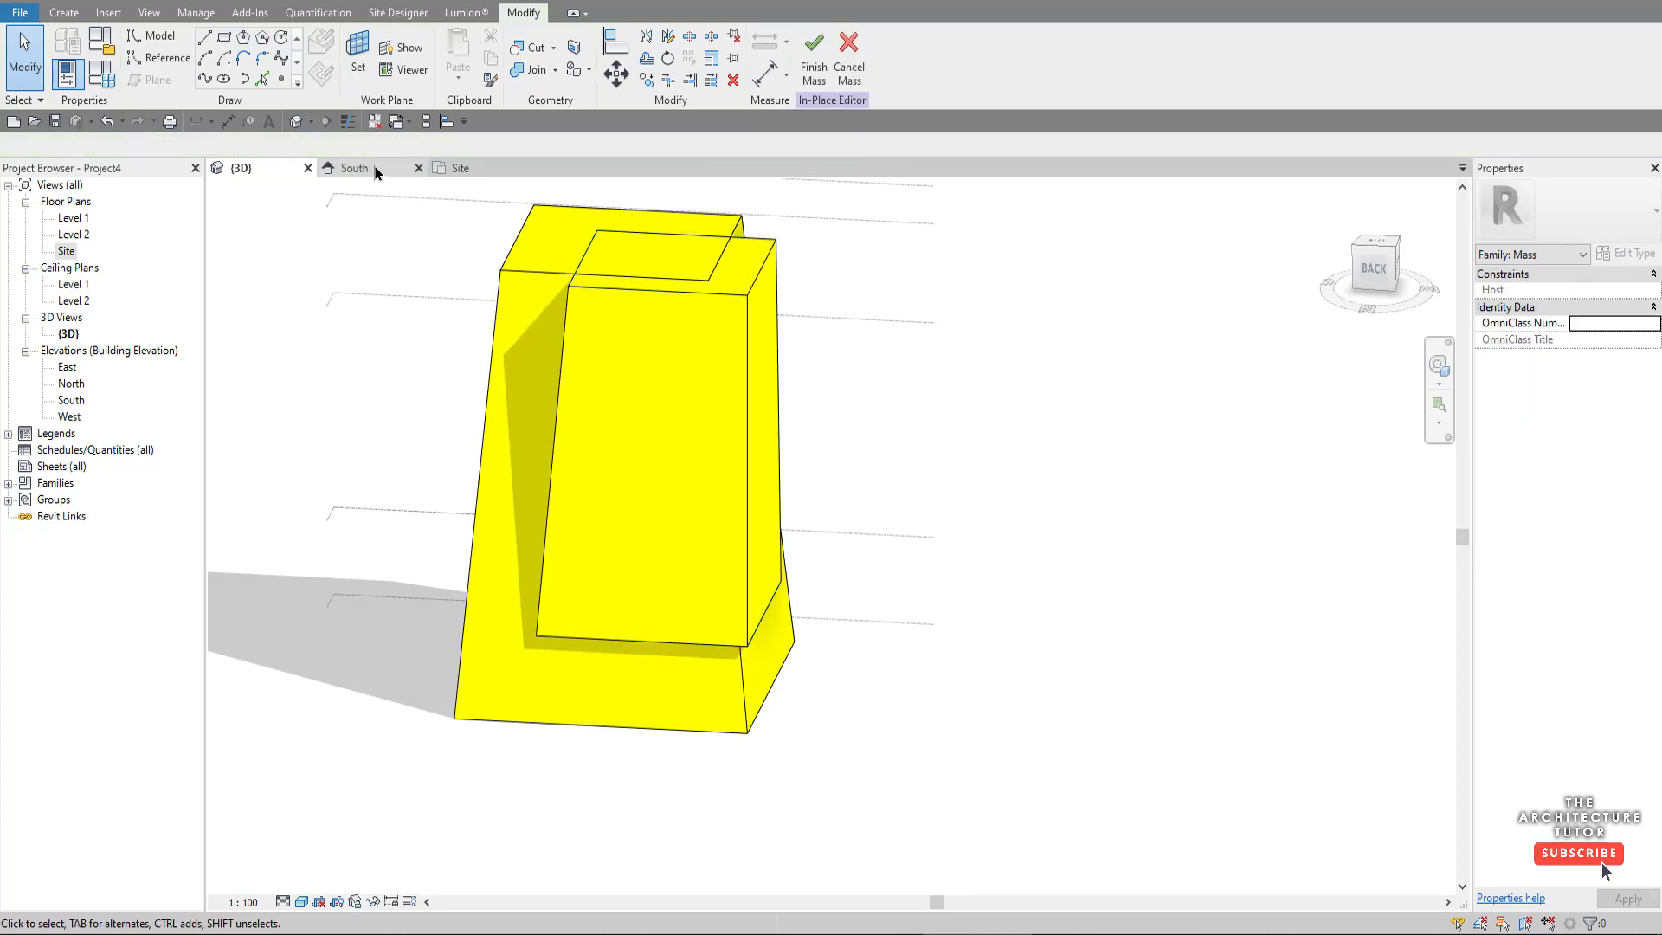
# - Check the new upper corner form against the levels and section image in the South elevation
pyautogui.hotkey('ctrl', 'Tab')
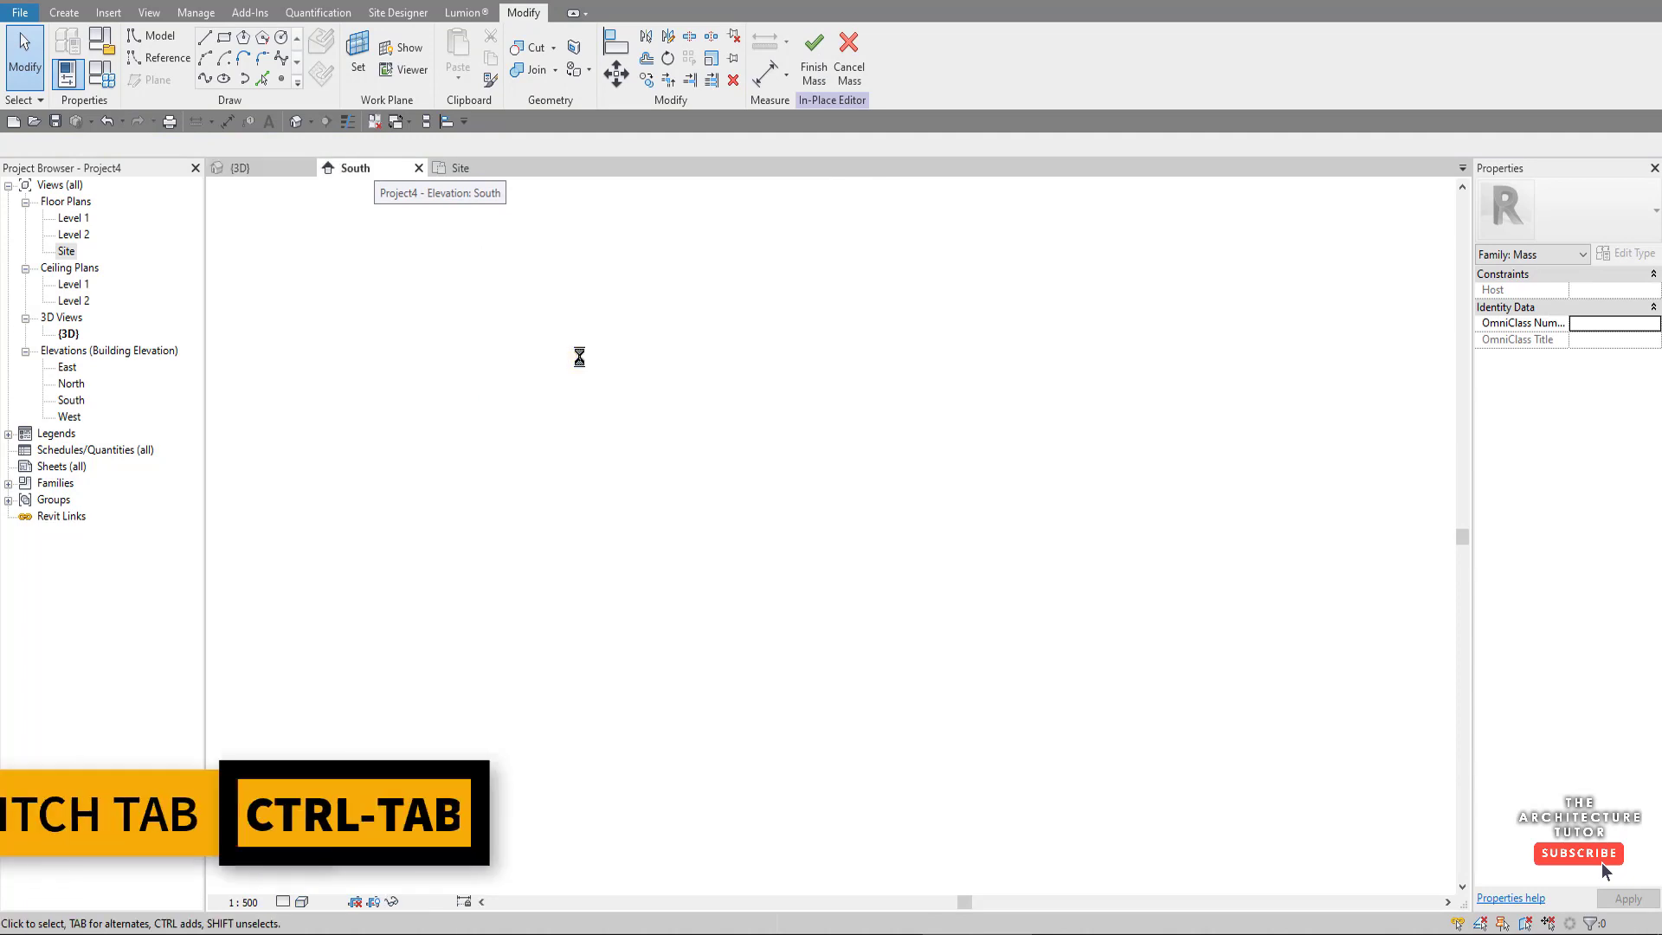
pyautogui.scroll(2, 623, 573)
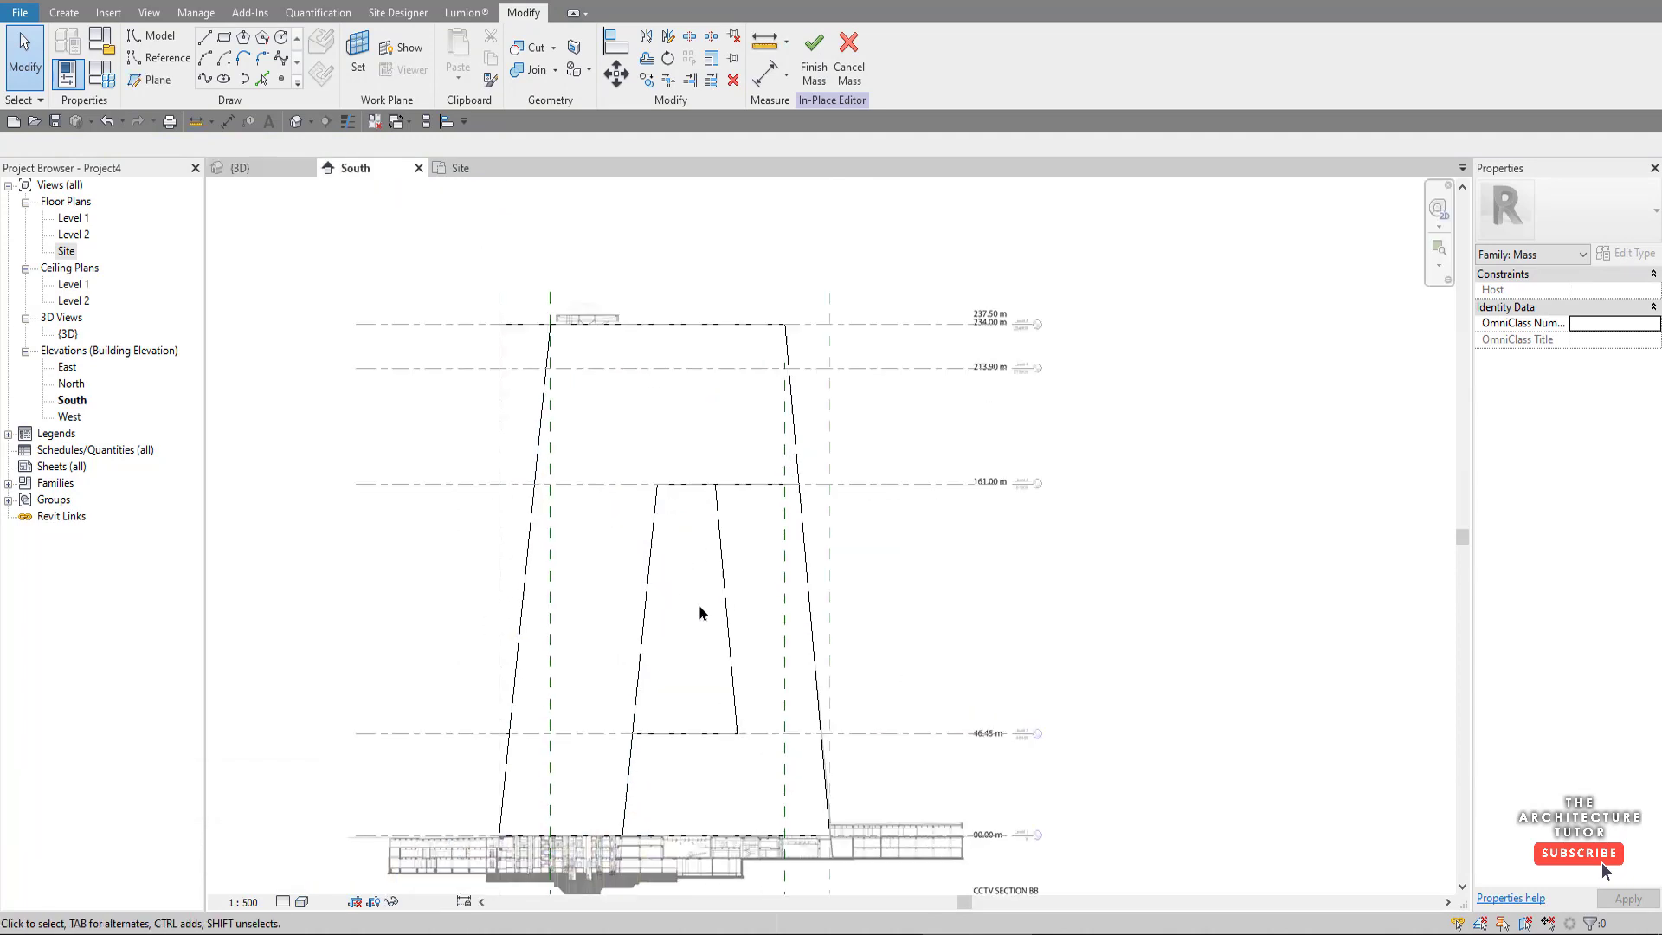
pyautogui.press('Tab')
pyautogui.click(724, 623)
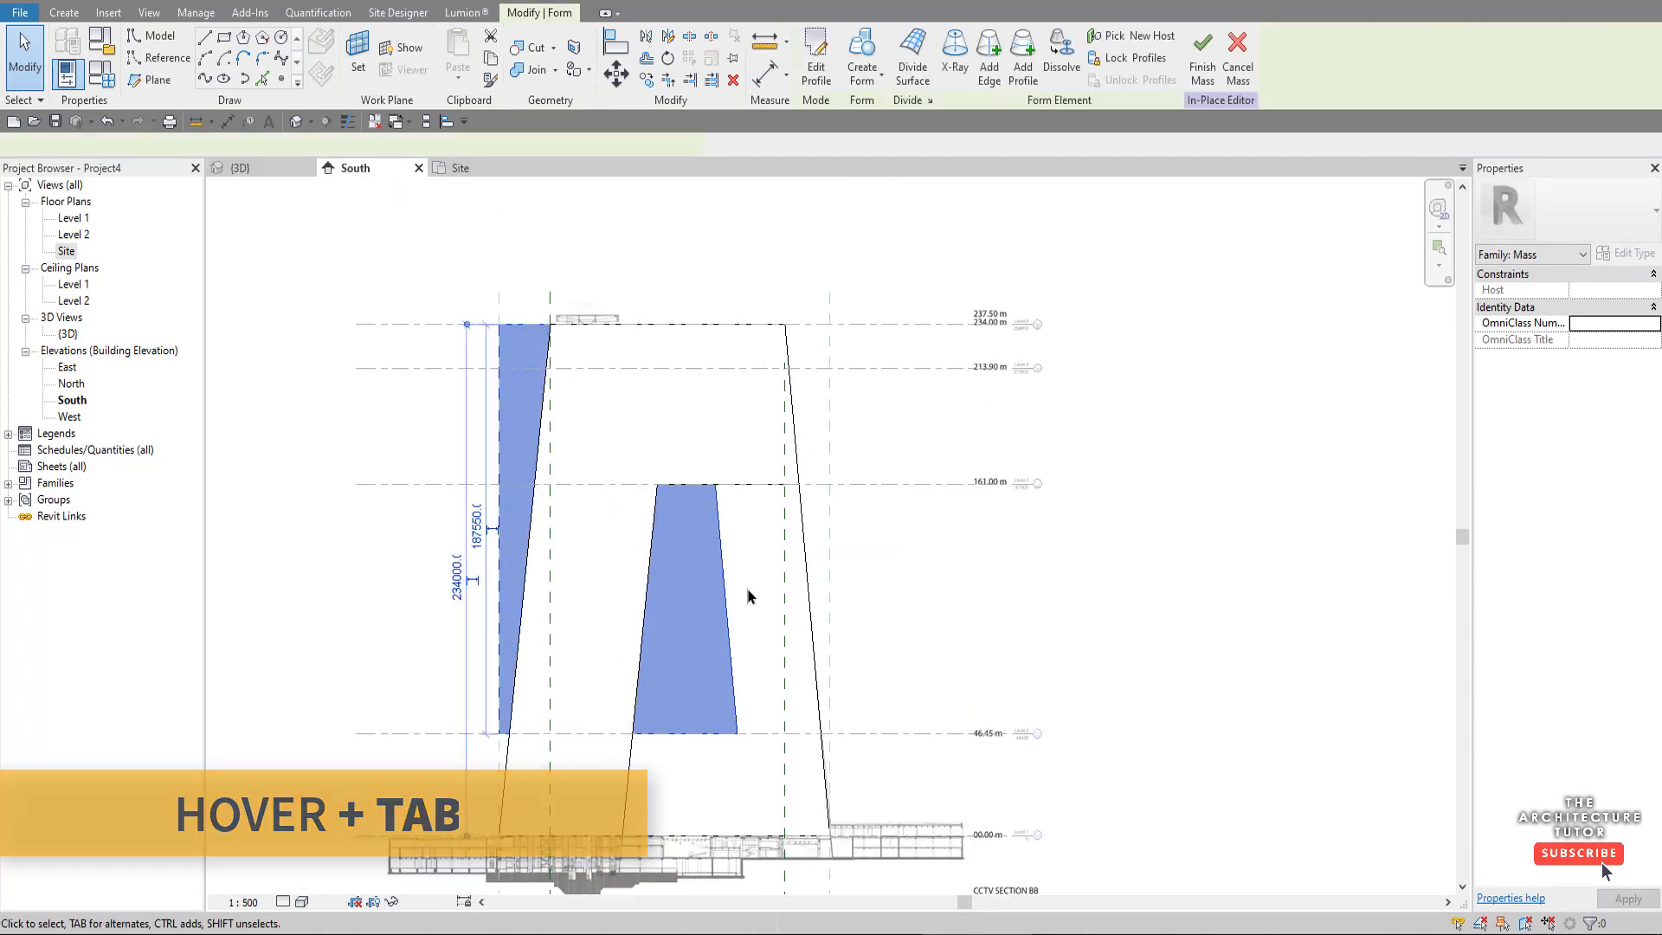
pyautogui.press('Escape')
pyautogui.click(302, 901)
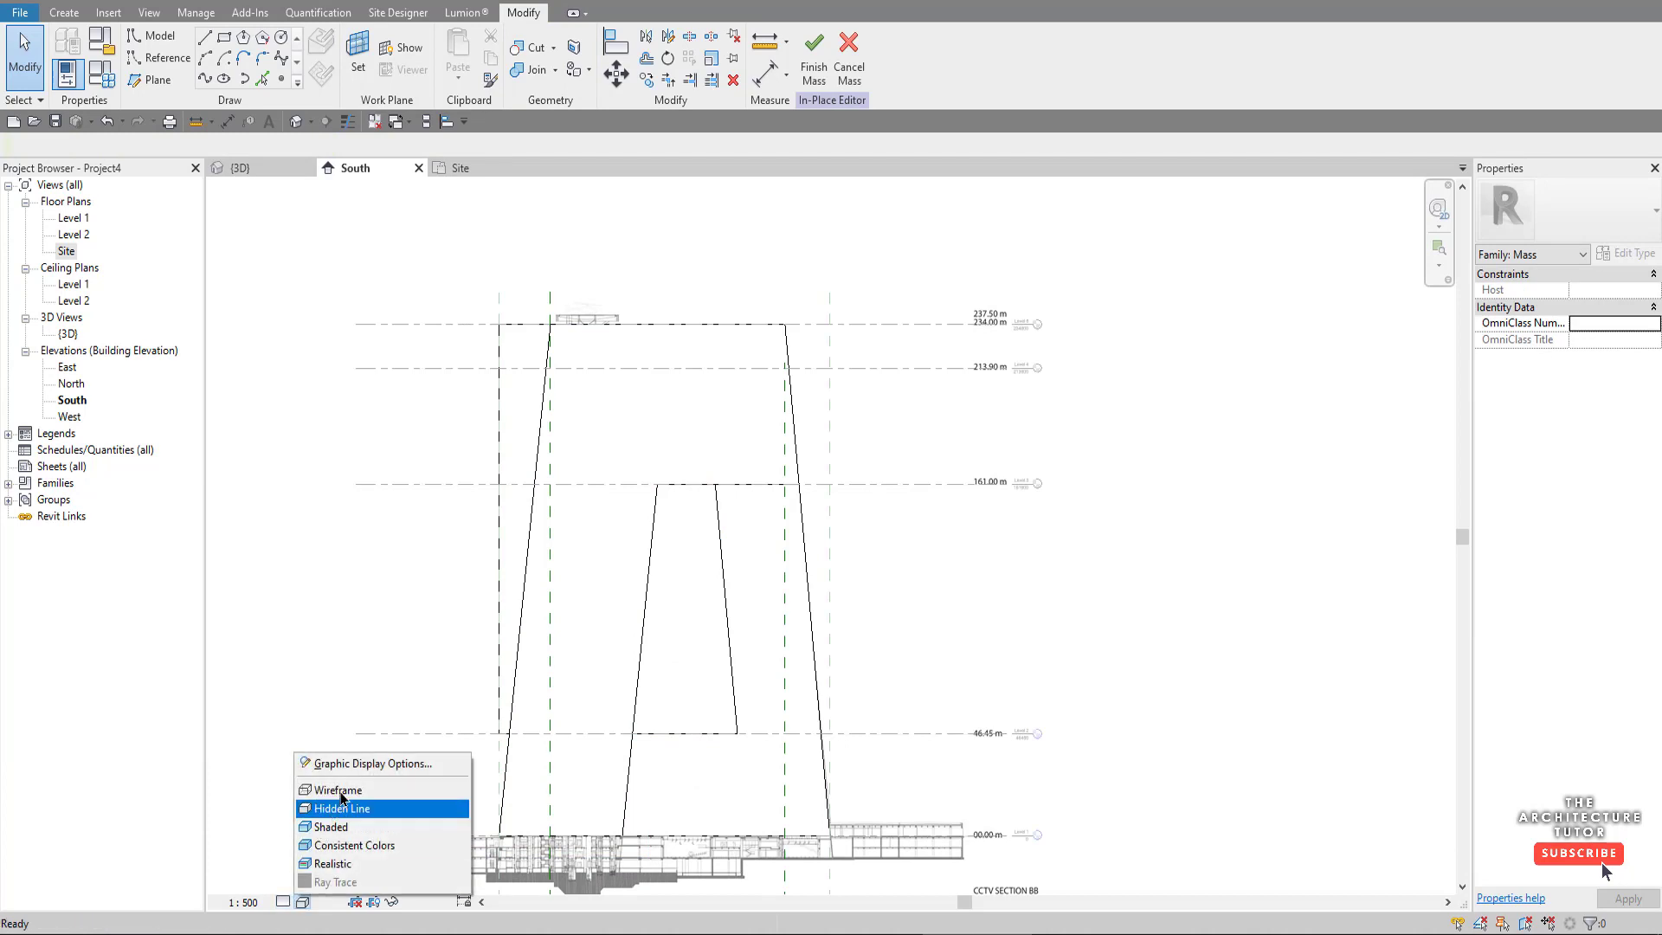
pyautogui.click(341, 808)
pyautogui.scroll(1, 715, 536)
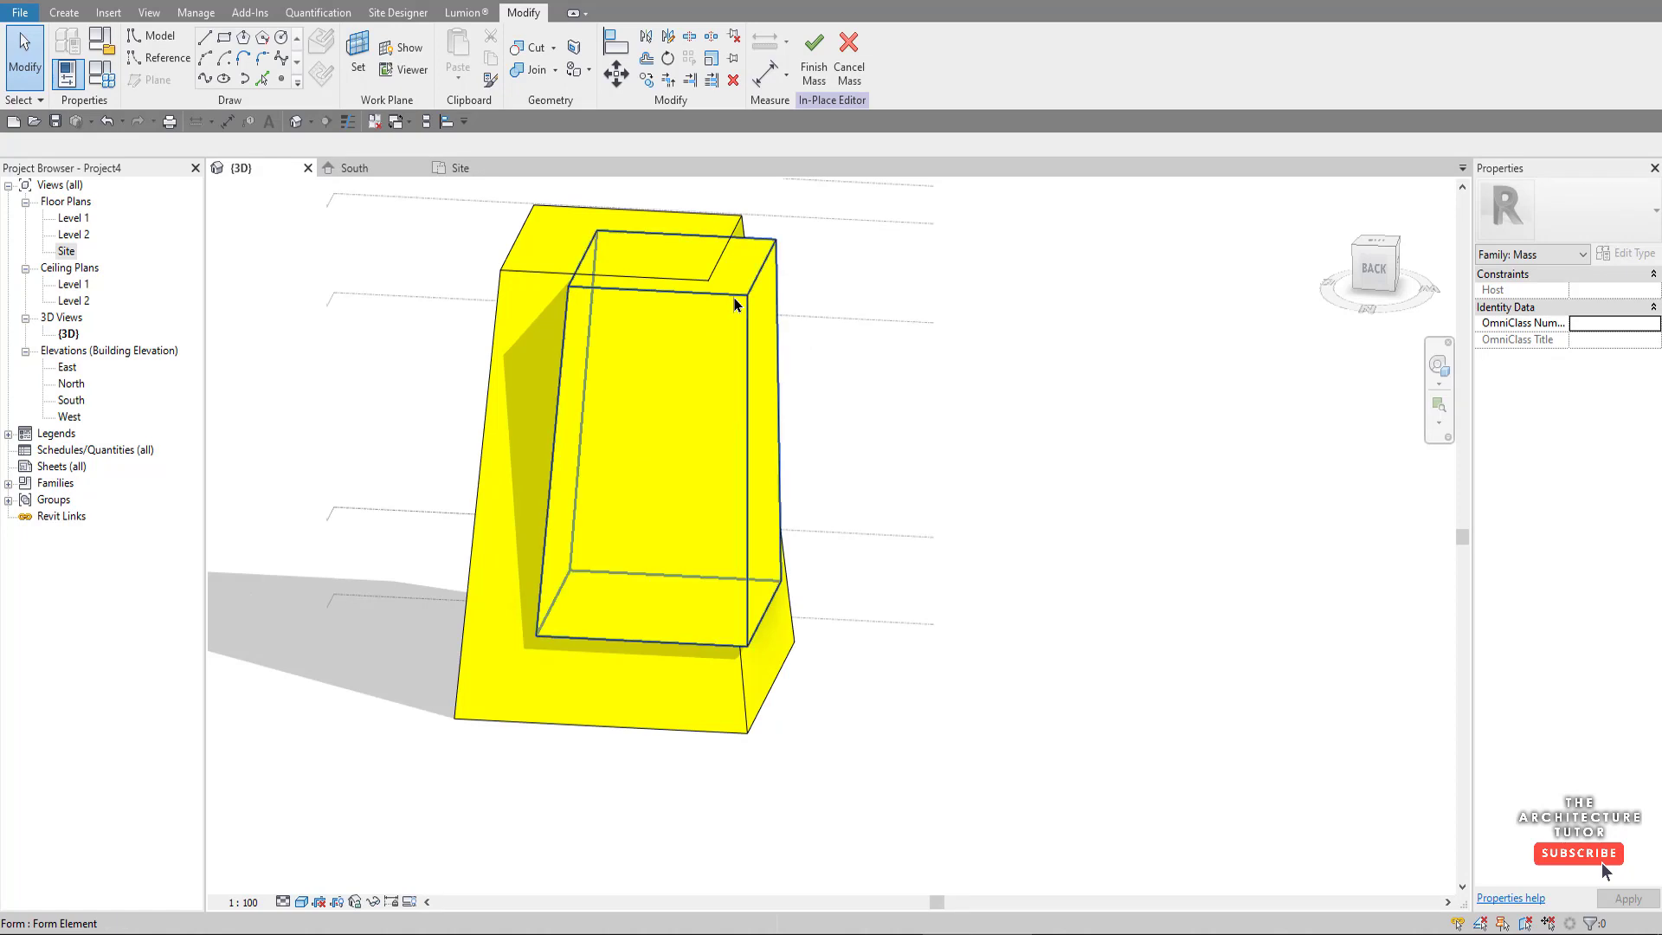
# - In the 3D view, change the upper corner form between Levels 2 and 5 to Void and inspect the cut tower from several sides
pyautogui.click(802, 370)
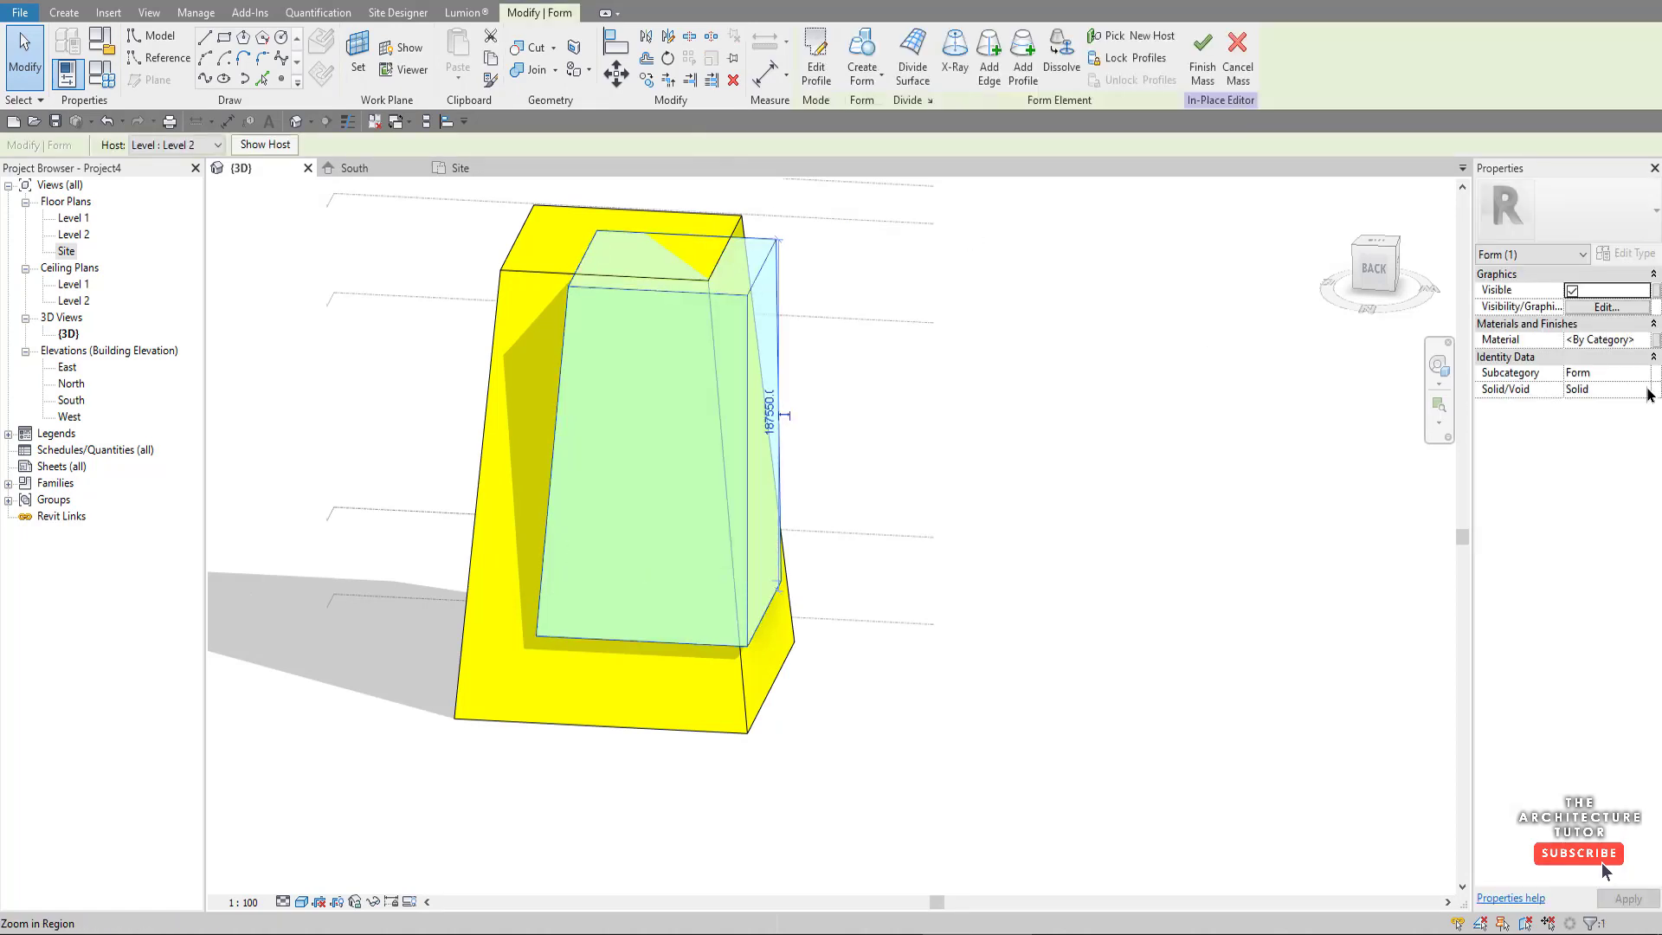
pyautogui.click(1648, 394)
pyautogui.click(1608, 417)
pyautogui.click(1000, 477)
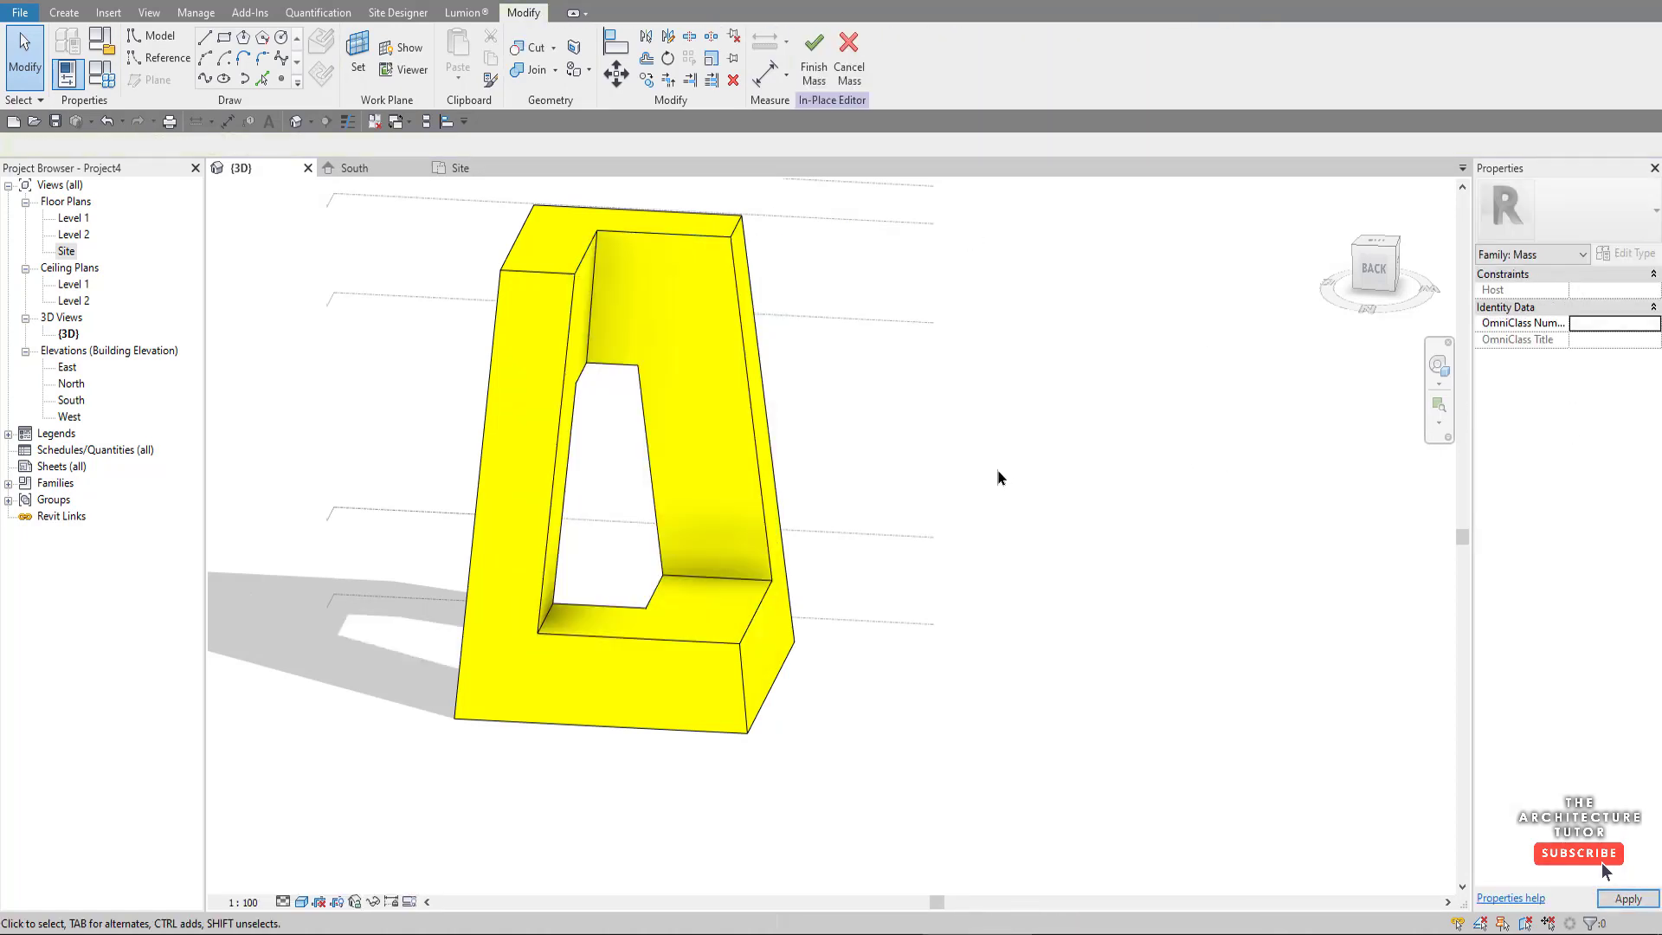
pyautogui.keyDown('shift'); pyautogui.moveTo(1024, 512); pyautogui.dragTo(667, 568, button='middle'); pyautogui.keyUp('shift')
pyautogui.scroll(4, 587, 631)
pyautogui.keyDown('shift'); pyautogui.moveTo(586, 631); pyautogui.dragTo(676, 453, button='middle'); pyautogui.keyUp('shift')
pyautogui.scroll(-2, 646, 572)
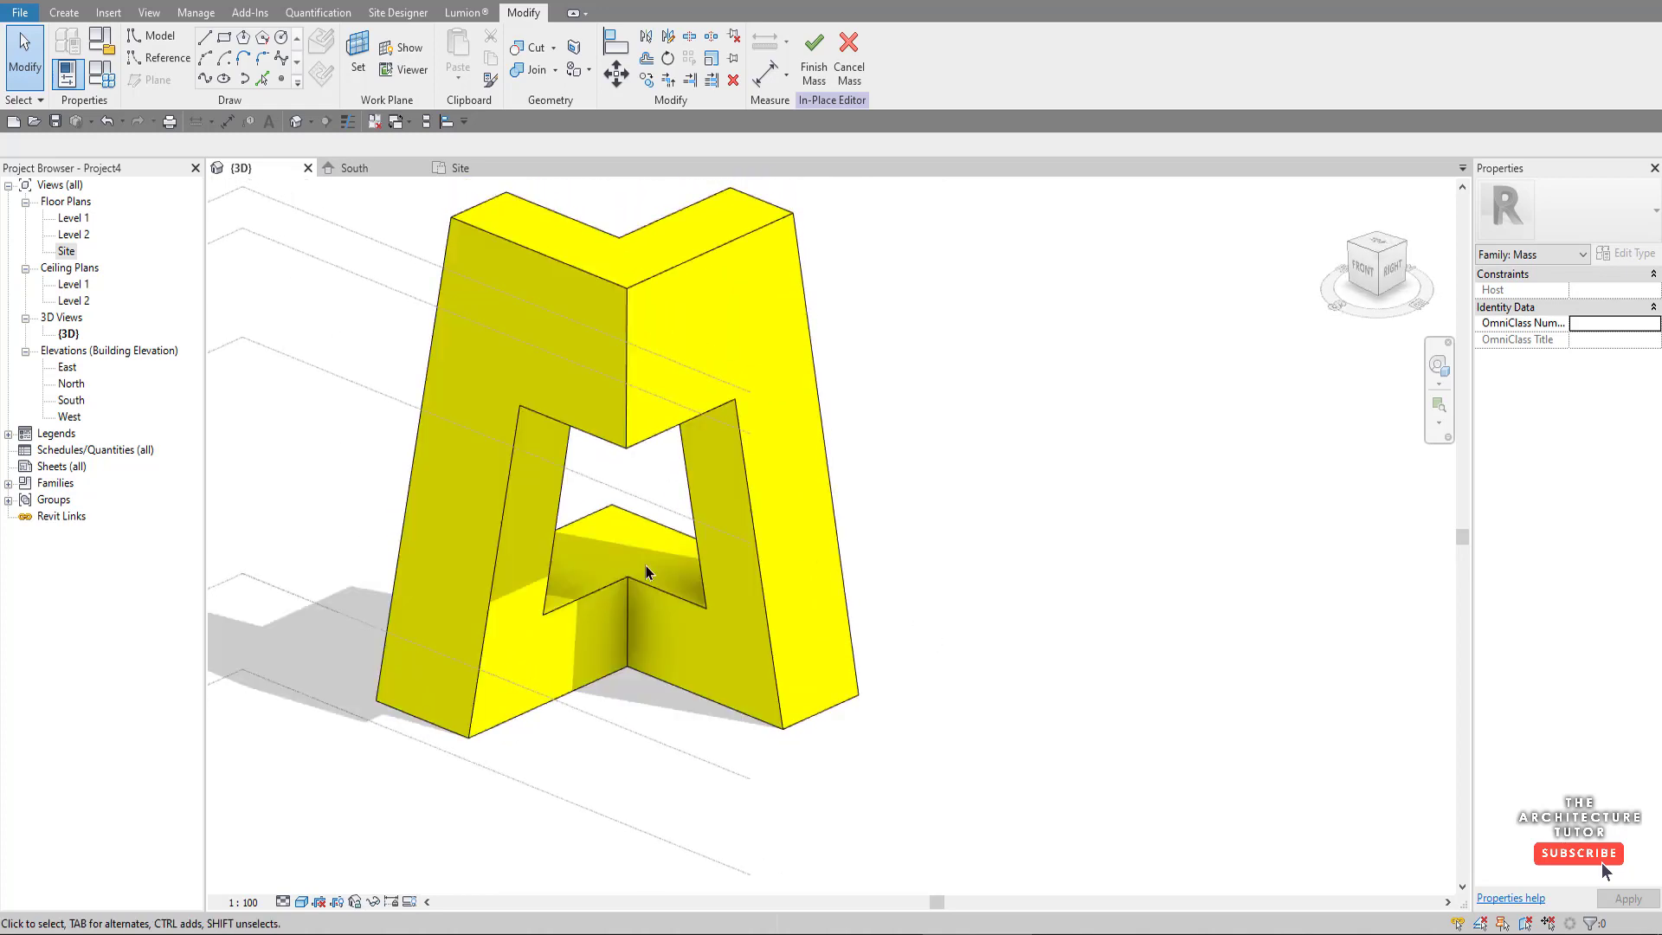
pyautogui.scroll(-3, 646, 571)
# - Finish the in-place mass and check that the tower selects as one mass element
pyautogui.click(814, 60)
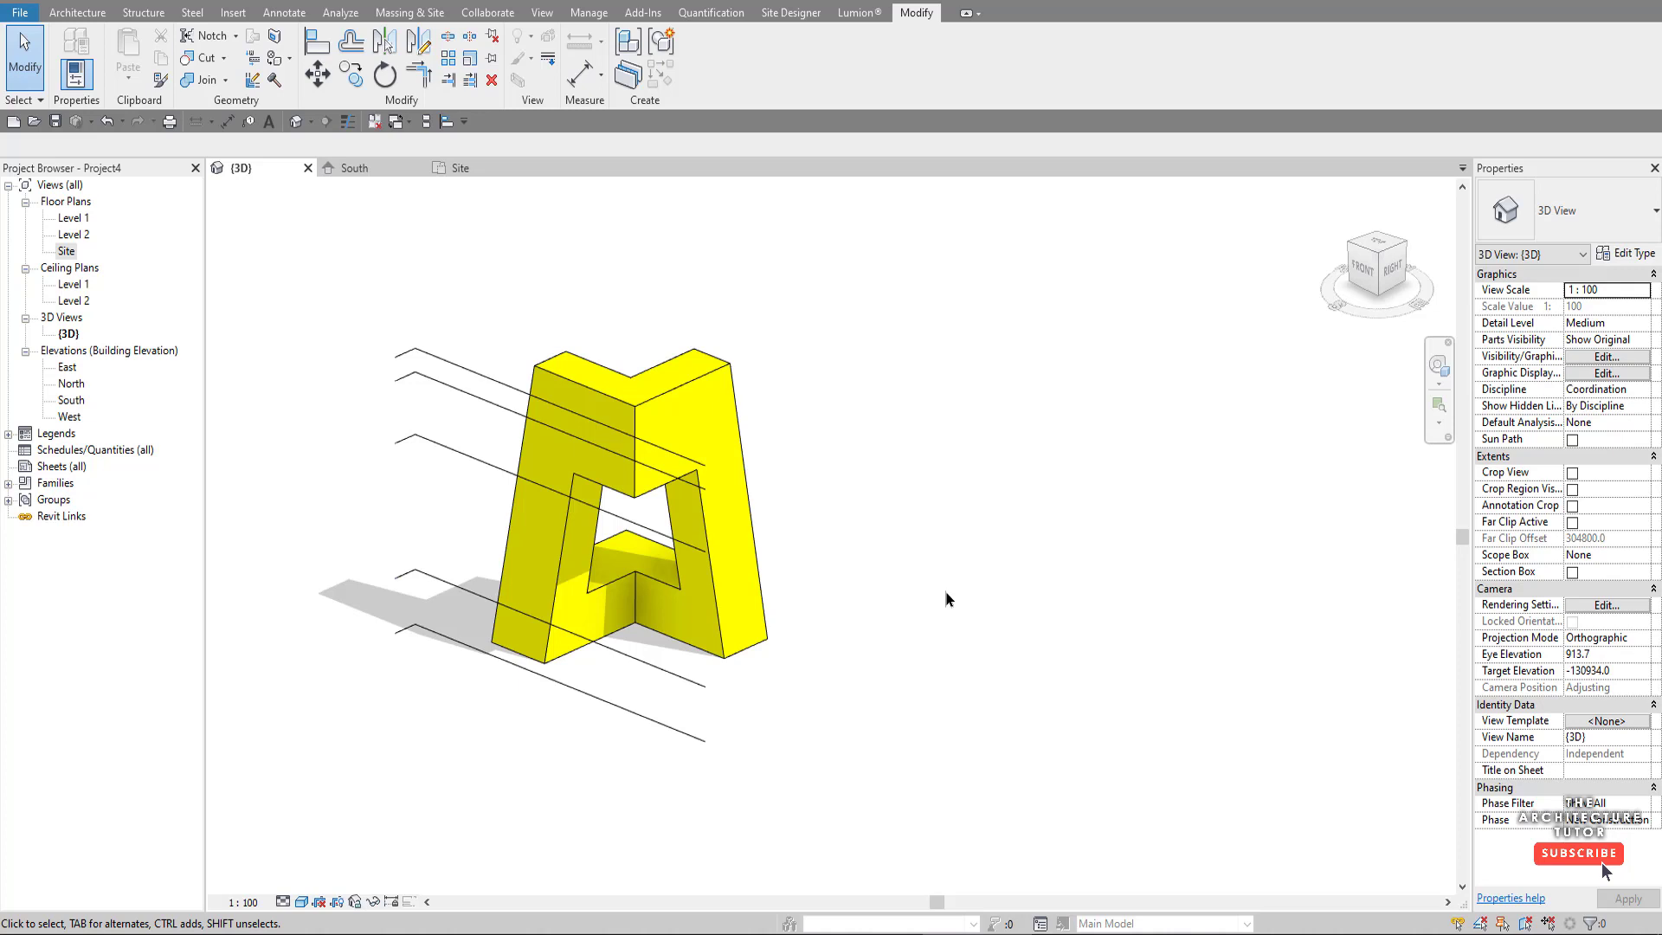
pyautogui.click(707, 384)
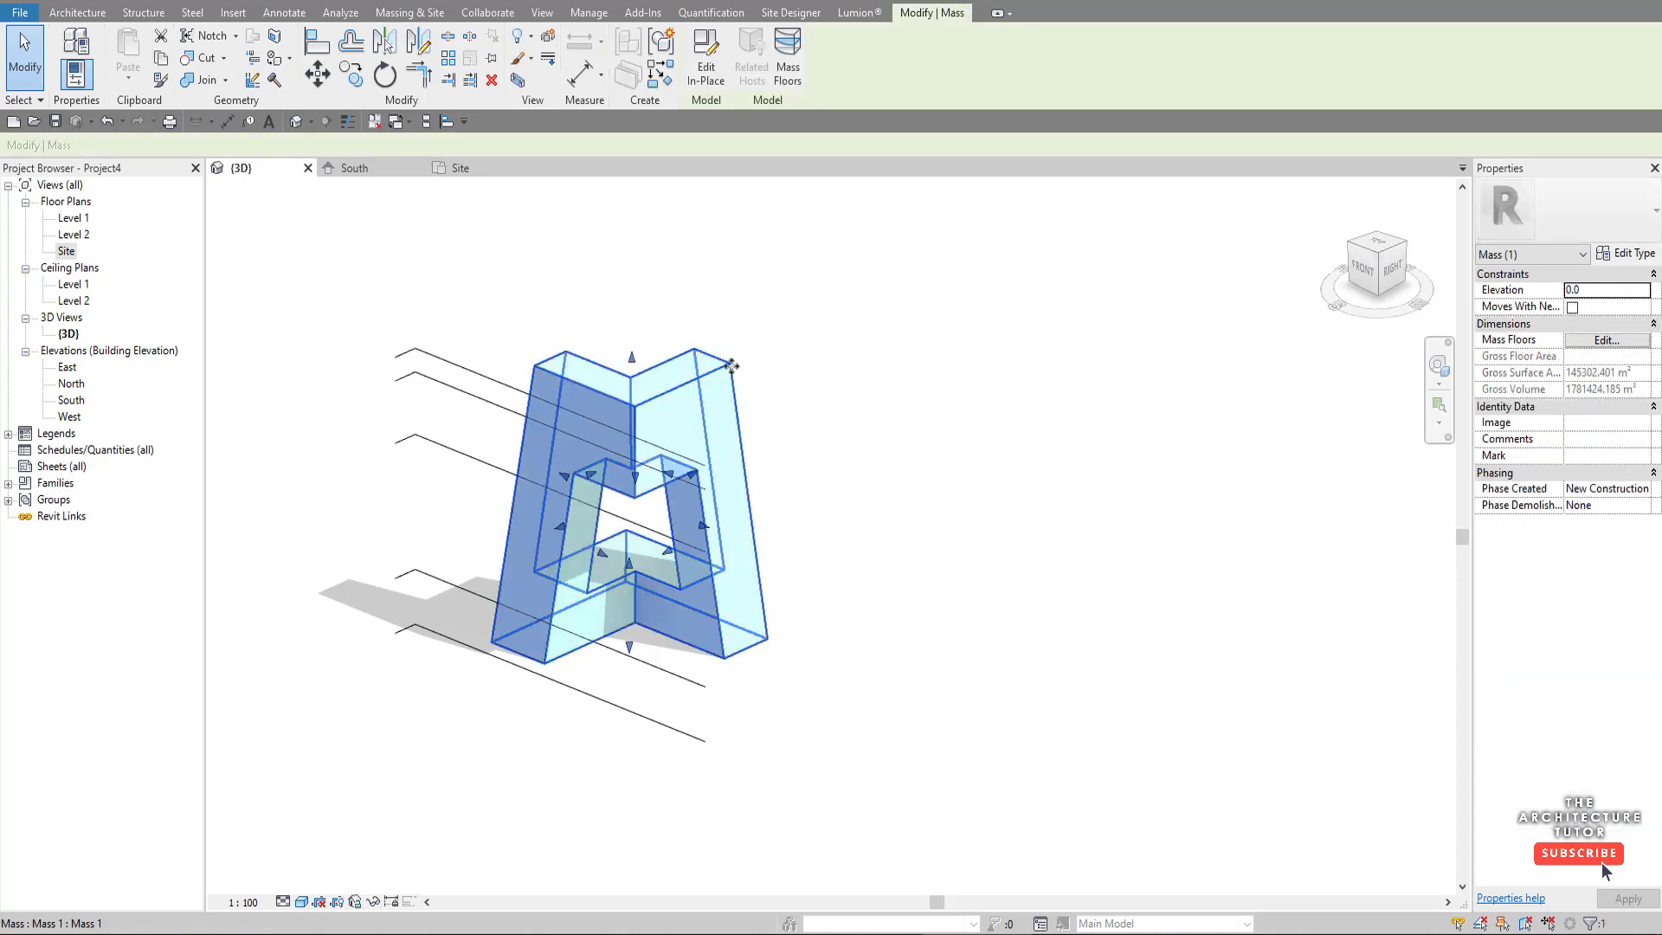
pyautogui.click(719, 313)
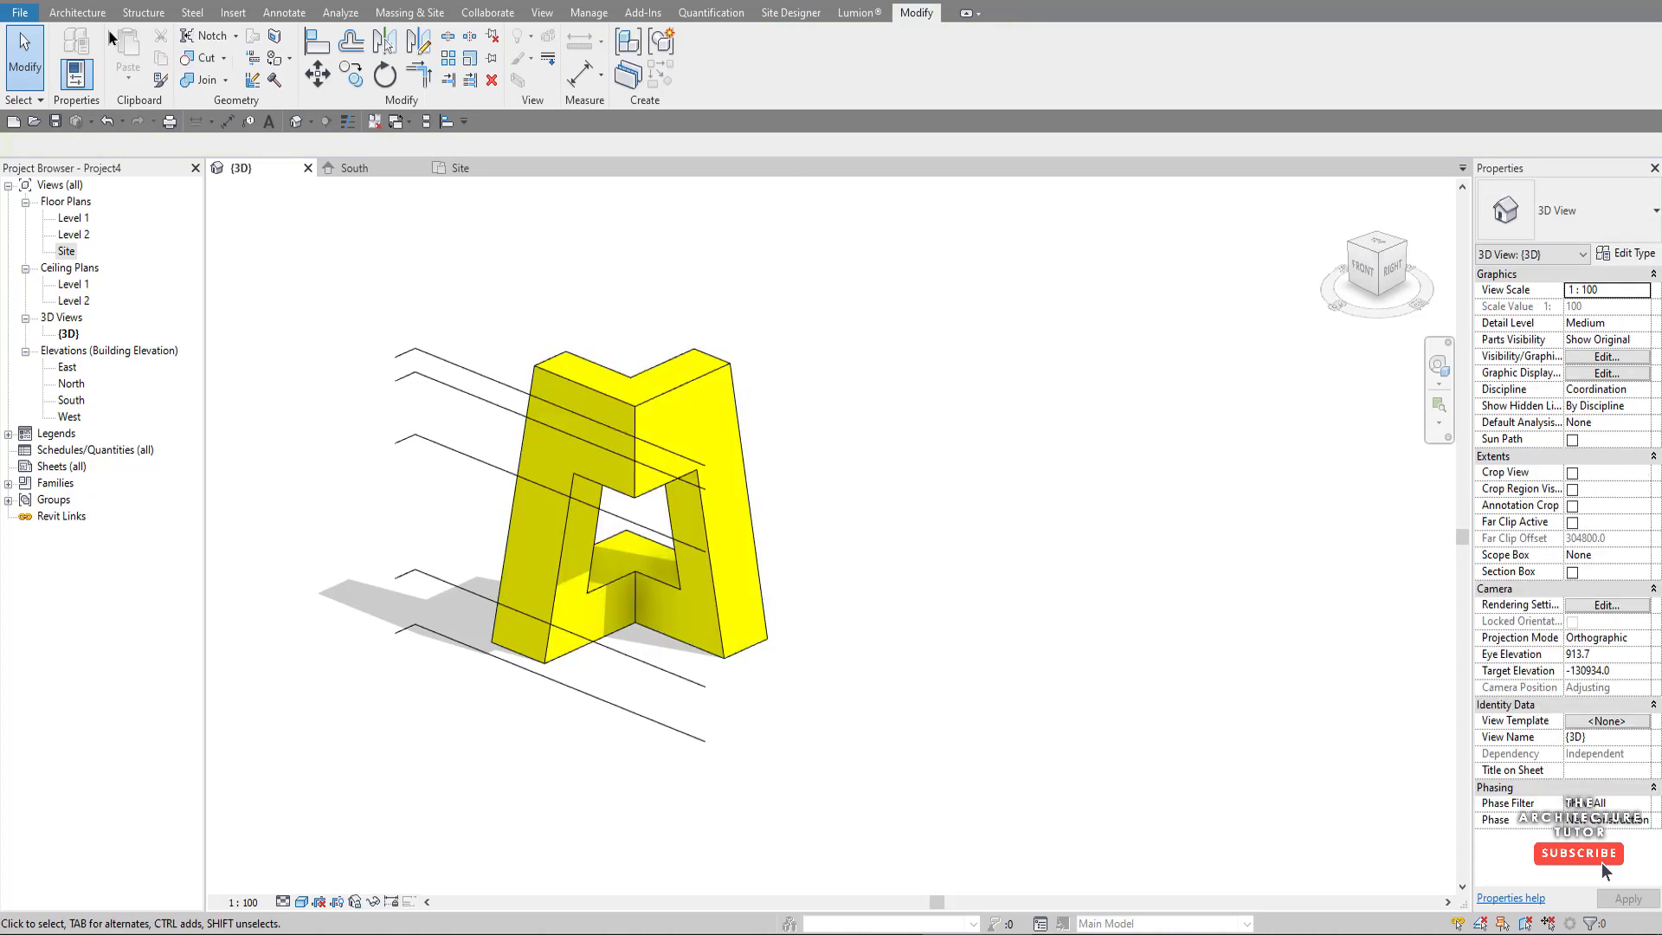
pyautogui.click(71, 78)
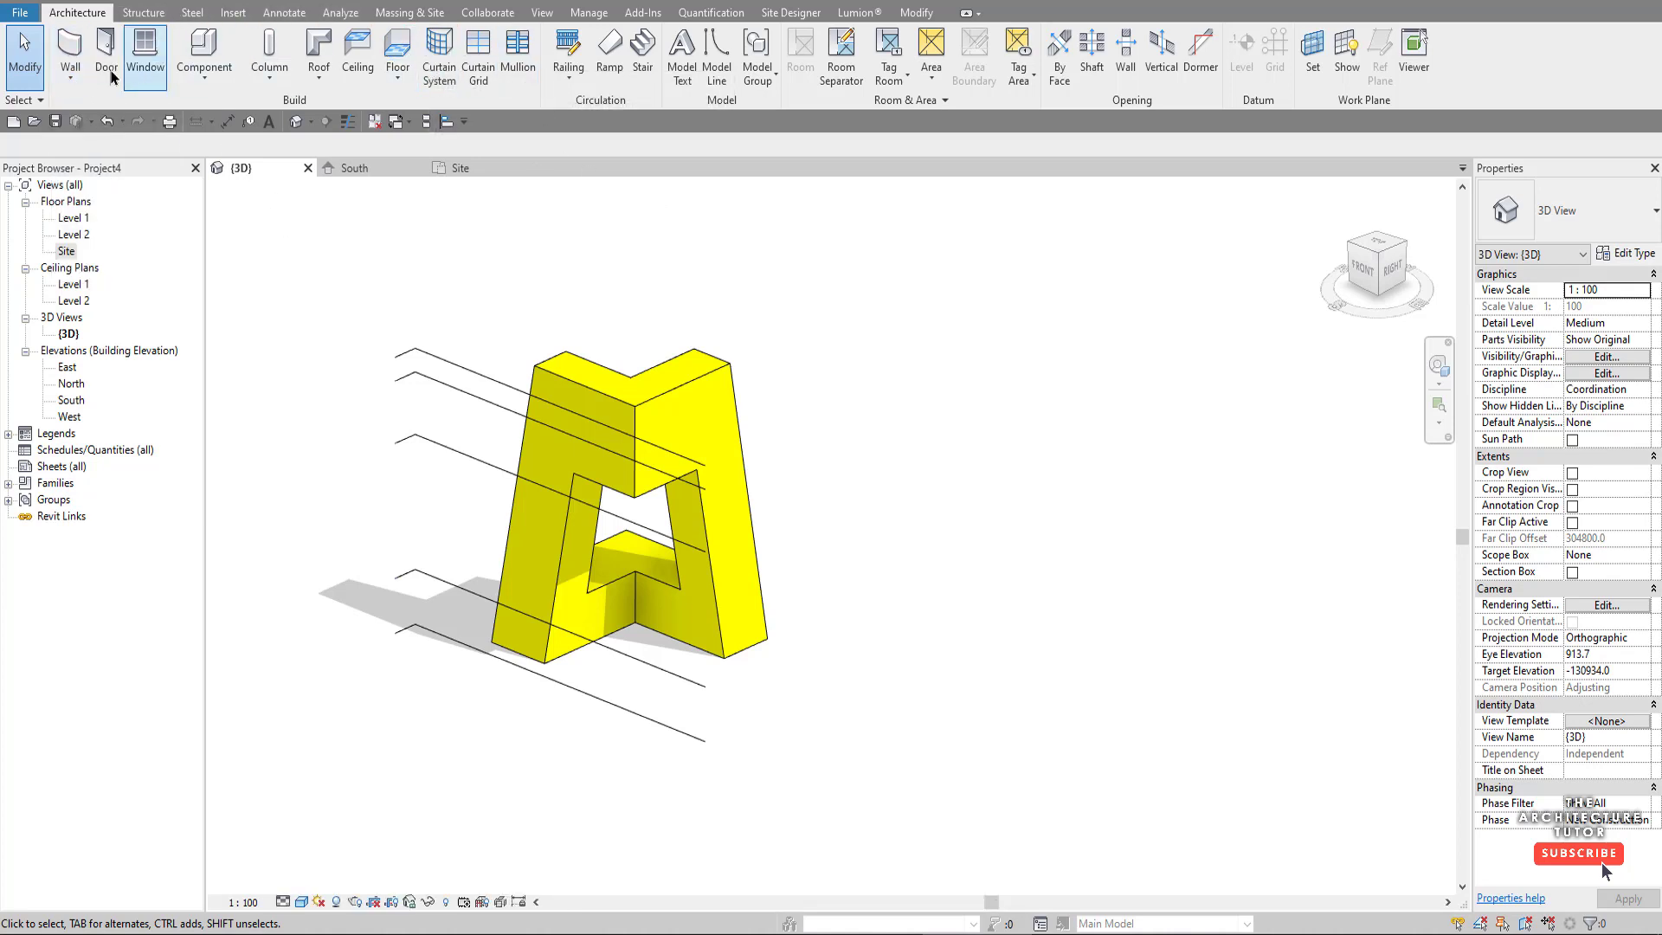
pyautogui.click(398, 78)
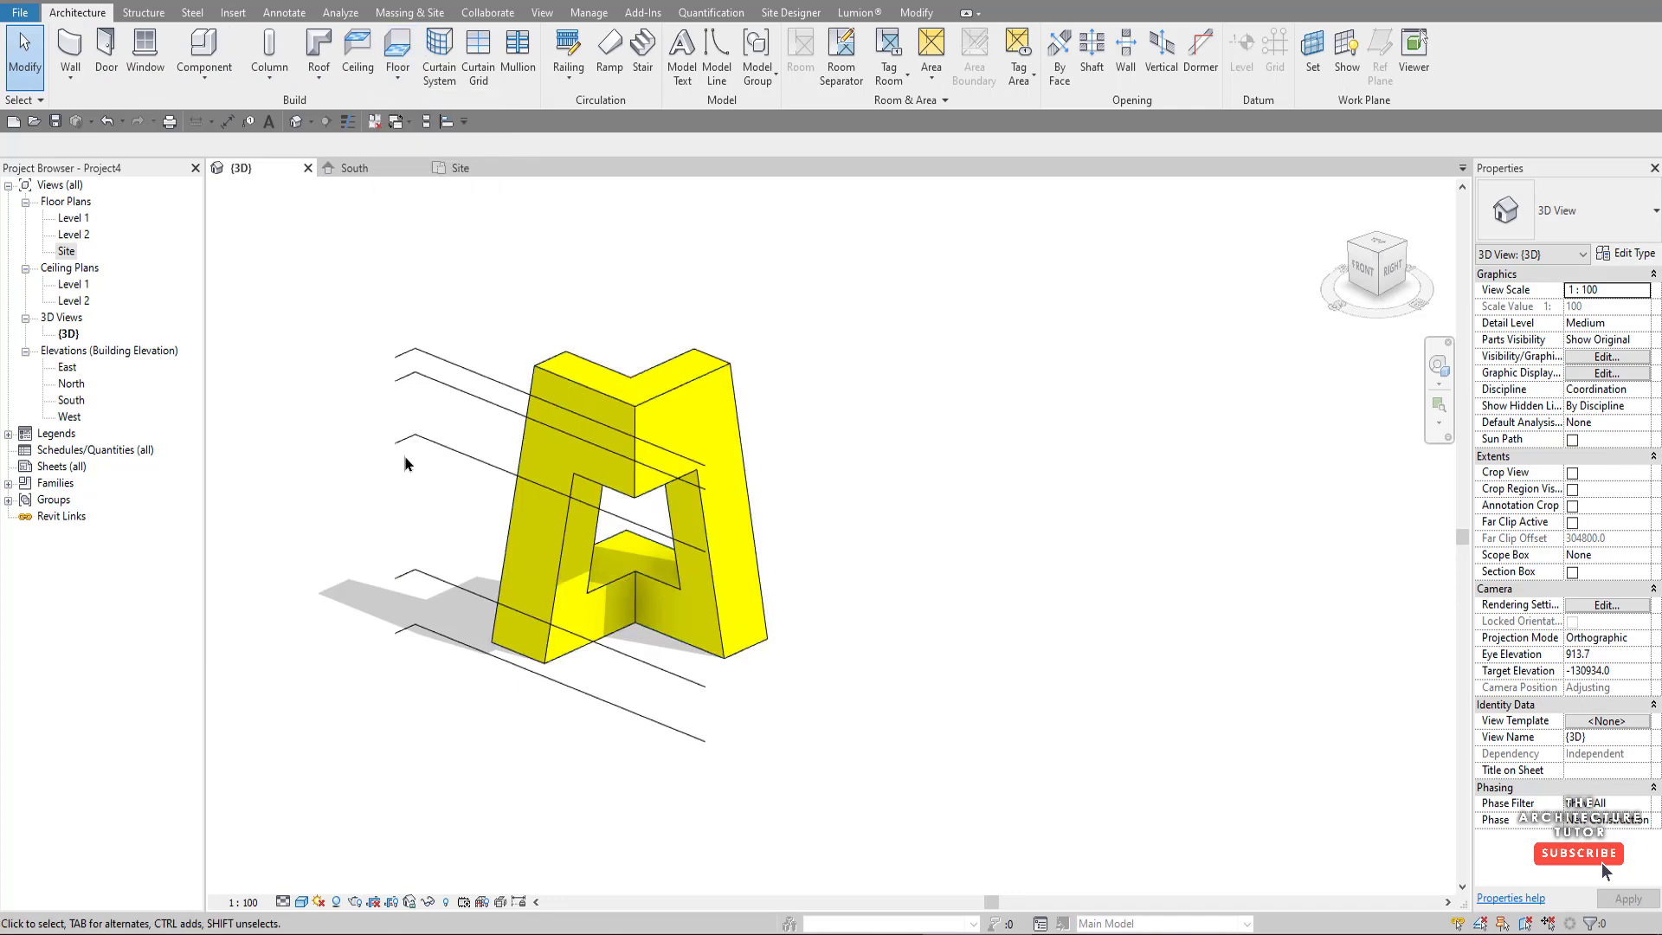
# - Hide the level lines in the 3D view and fit the tower to the view
pyautogui.moveTo(446, 645); pyautogui.dragTo(376, 325)
pyautogui.press('e')
pyautogui.press('h')
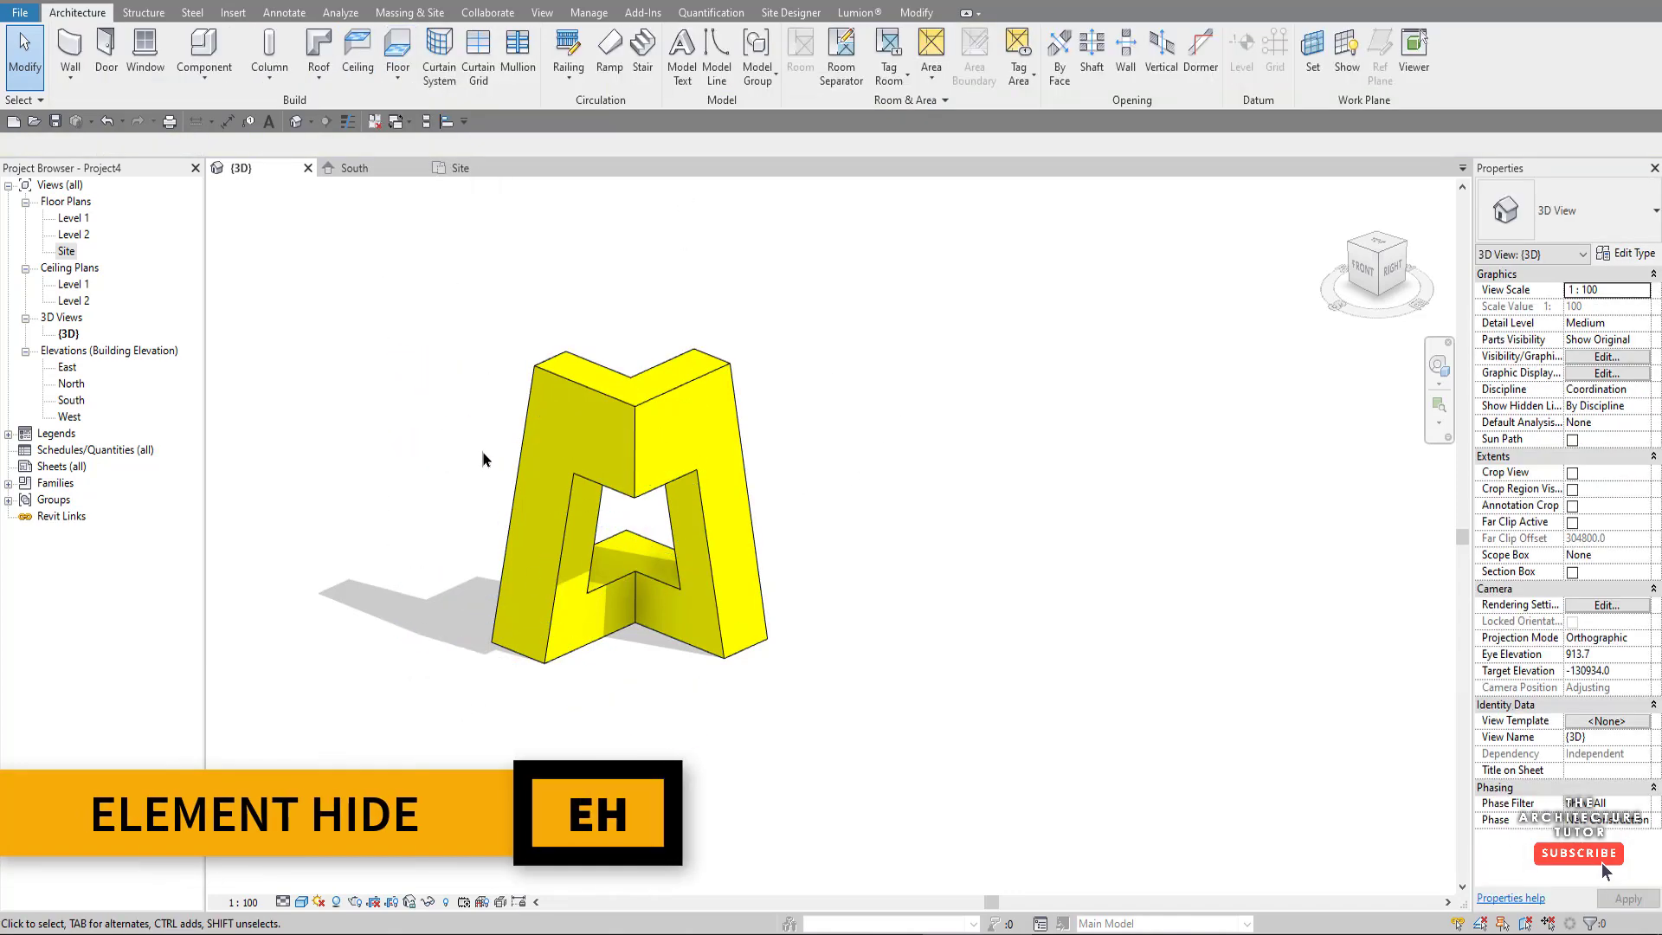
pyautogui.press('z')
pyautogui.press('f')
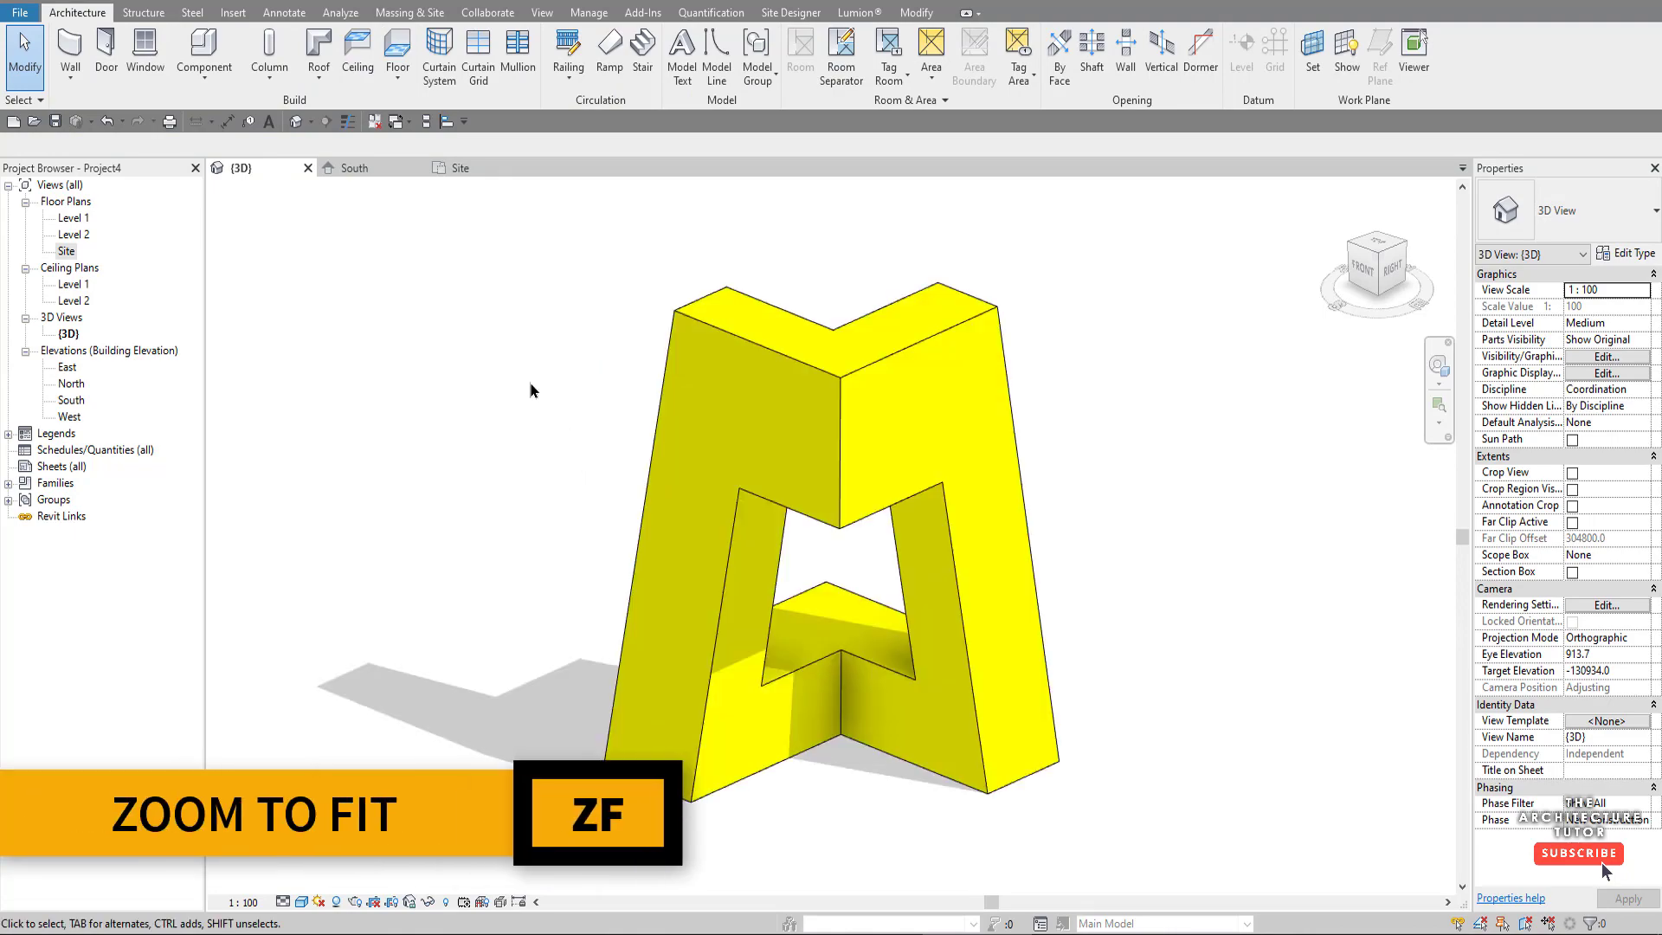